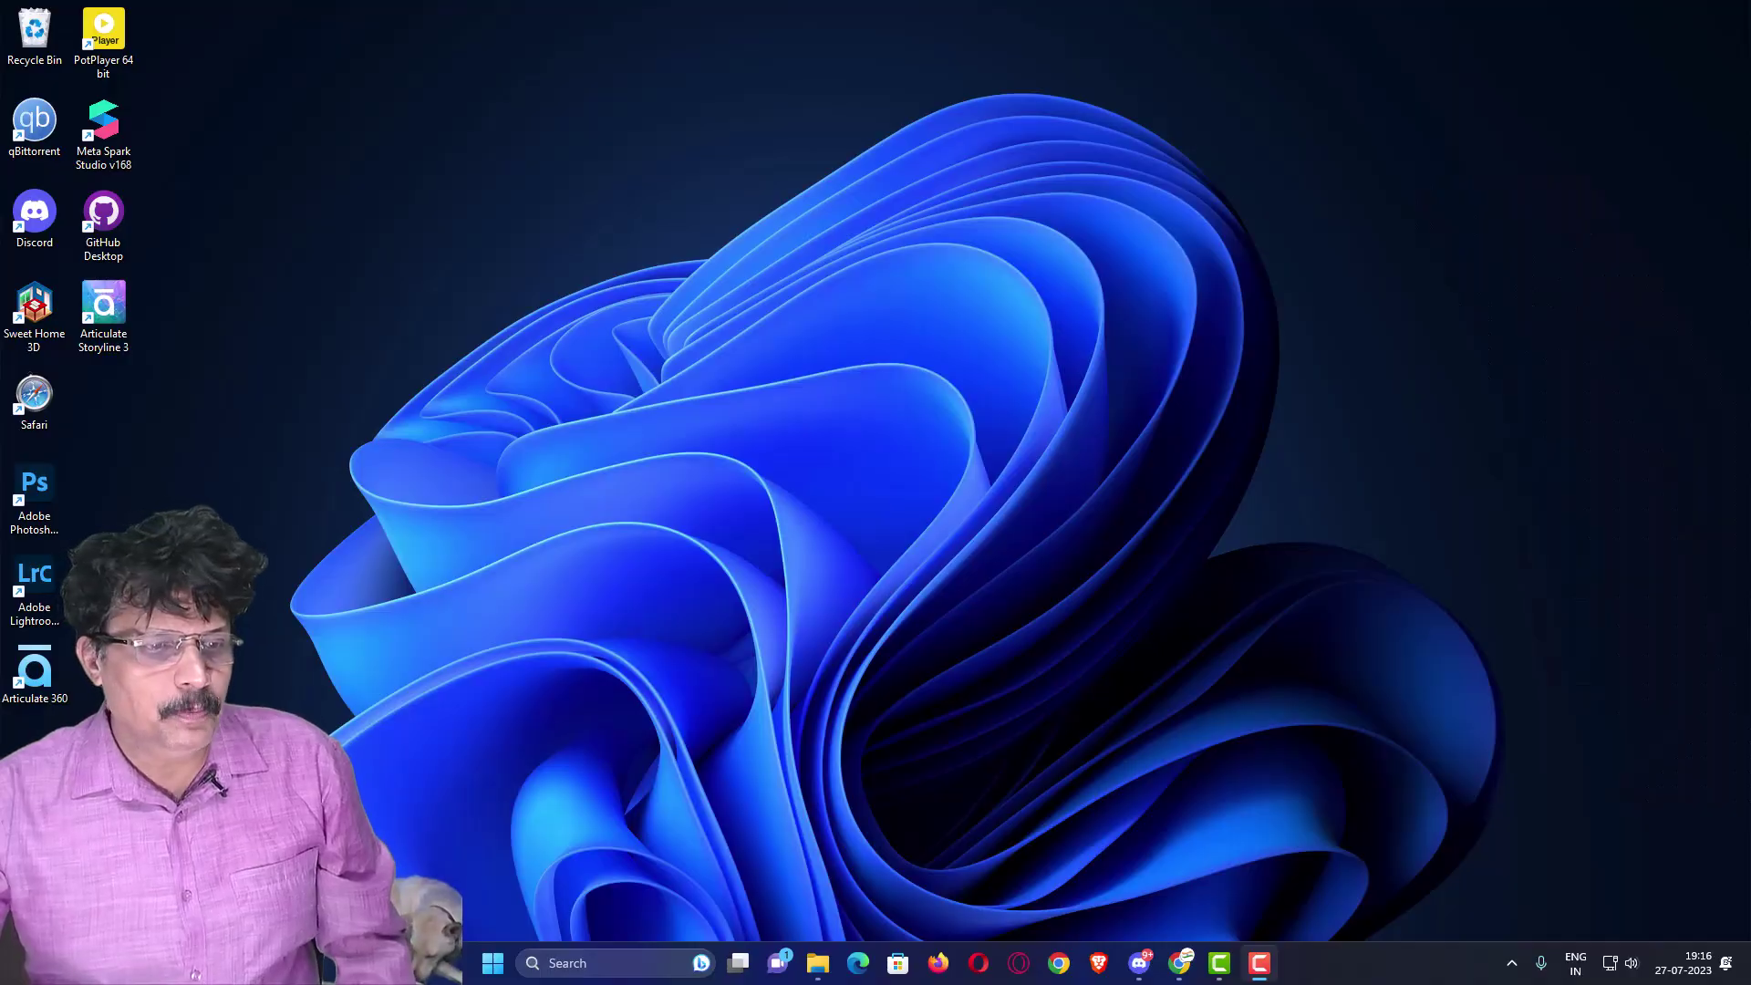
# - Search Google for 'unity 3d' in Chrome and open the top result, unity.com
pyautogui.click(1057, 965)
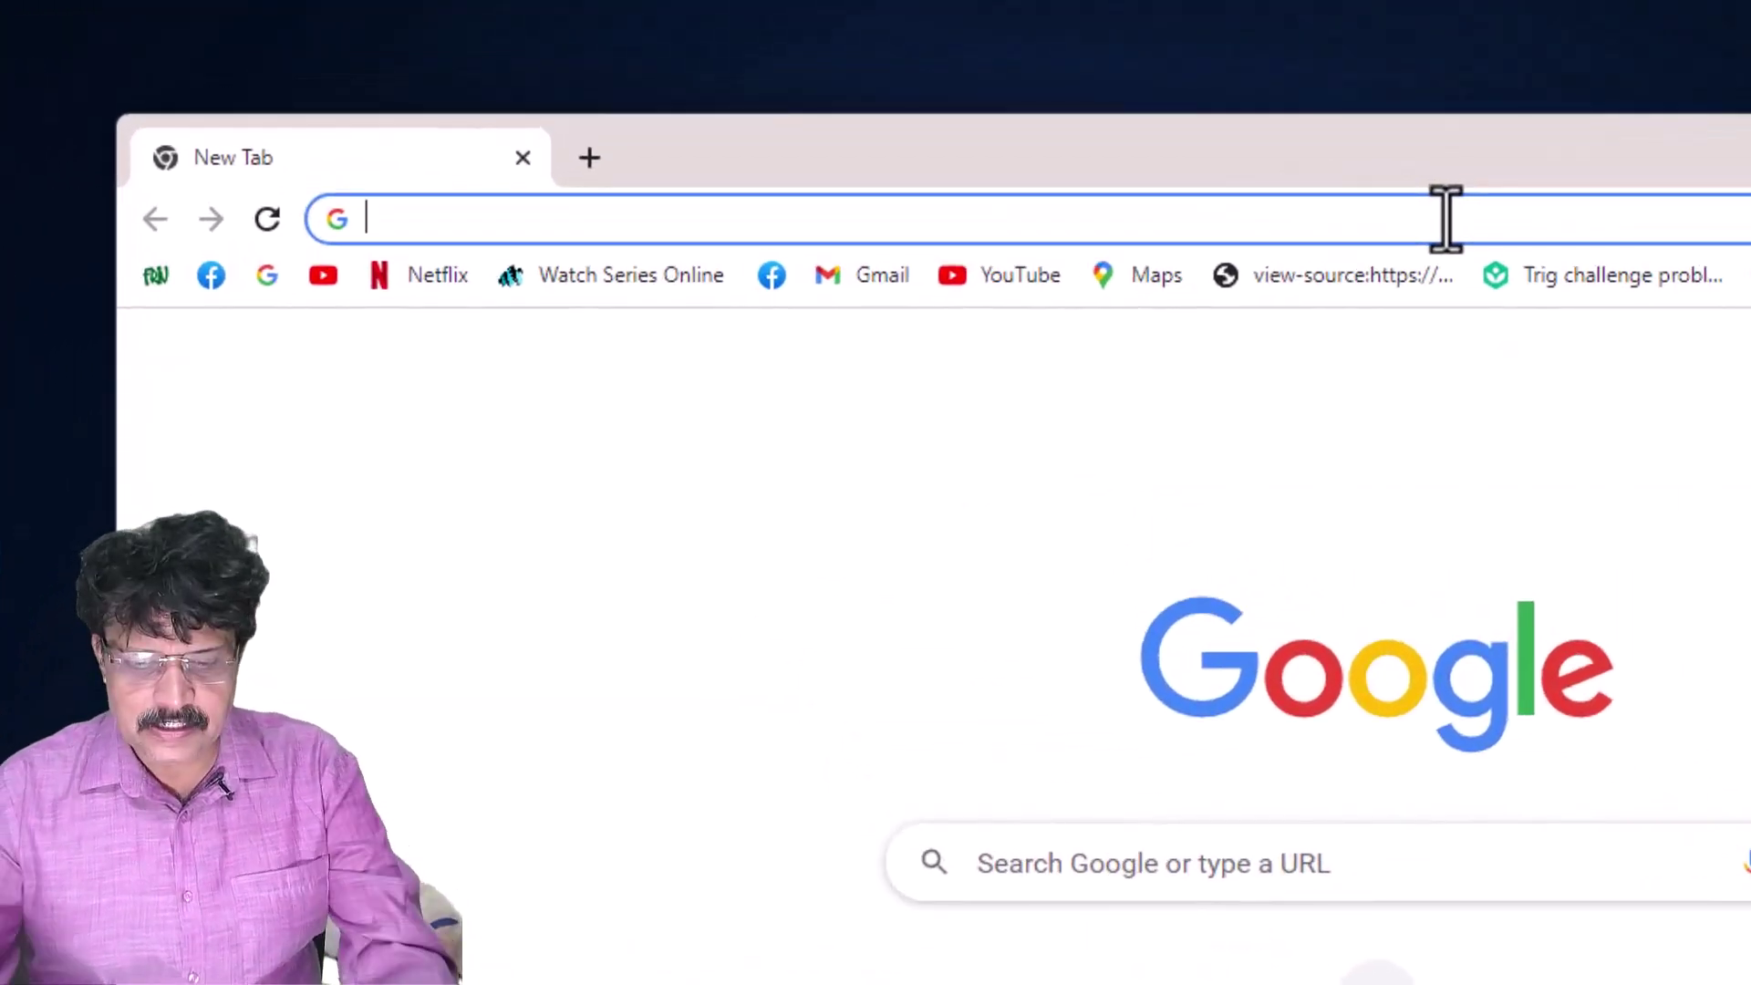
pyautogui.write('unity 3d')
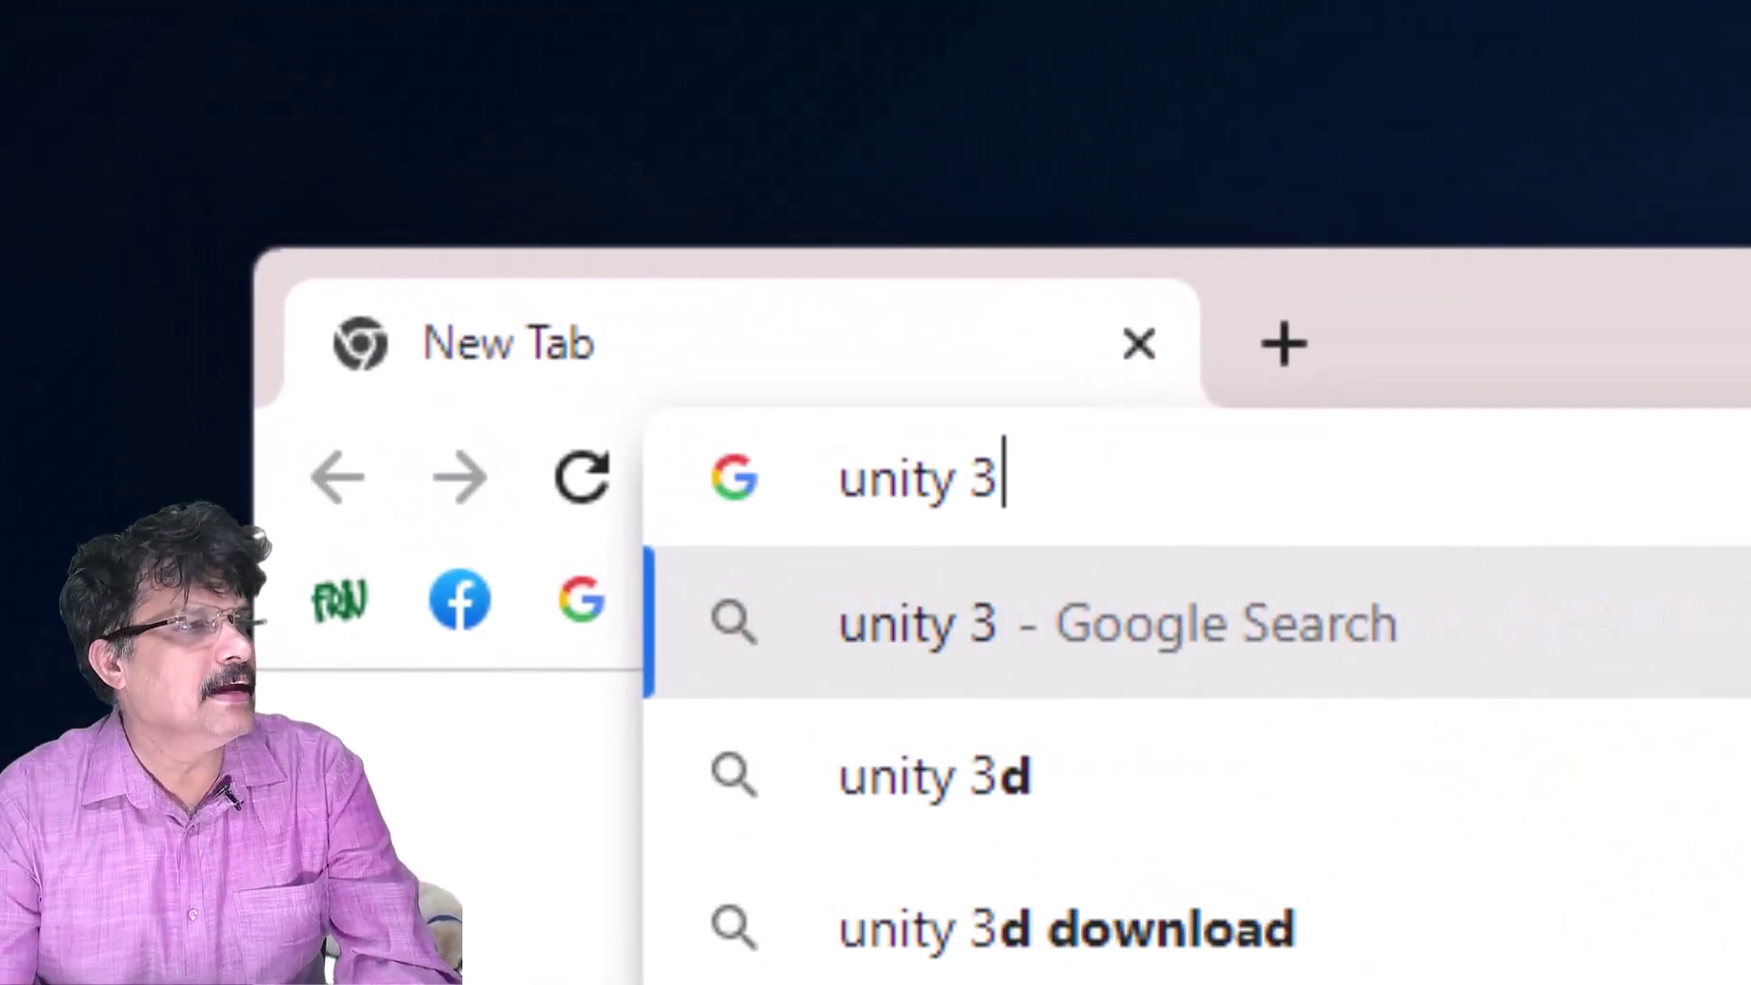
pyautogui.press('Return')
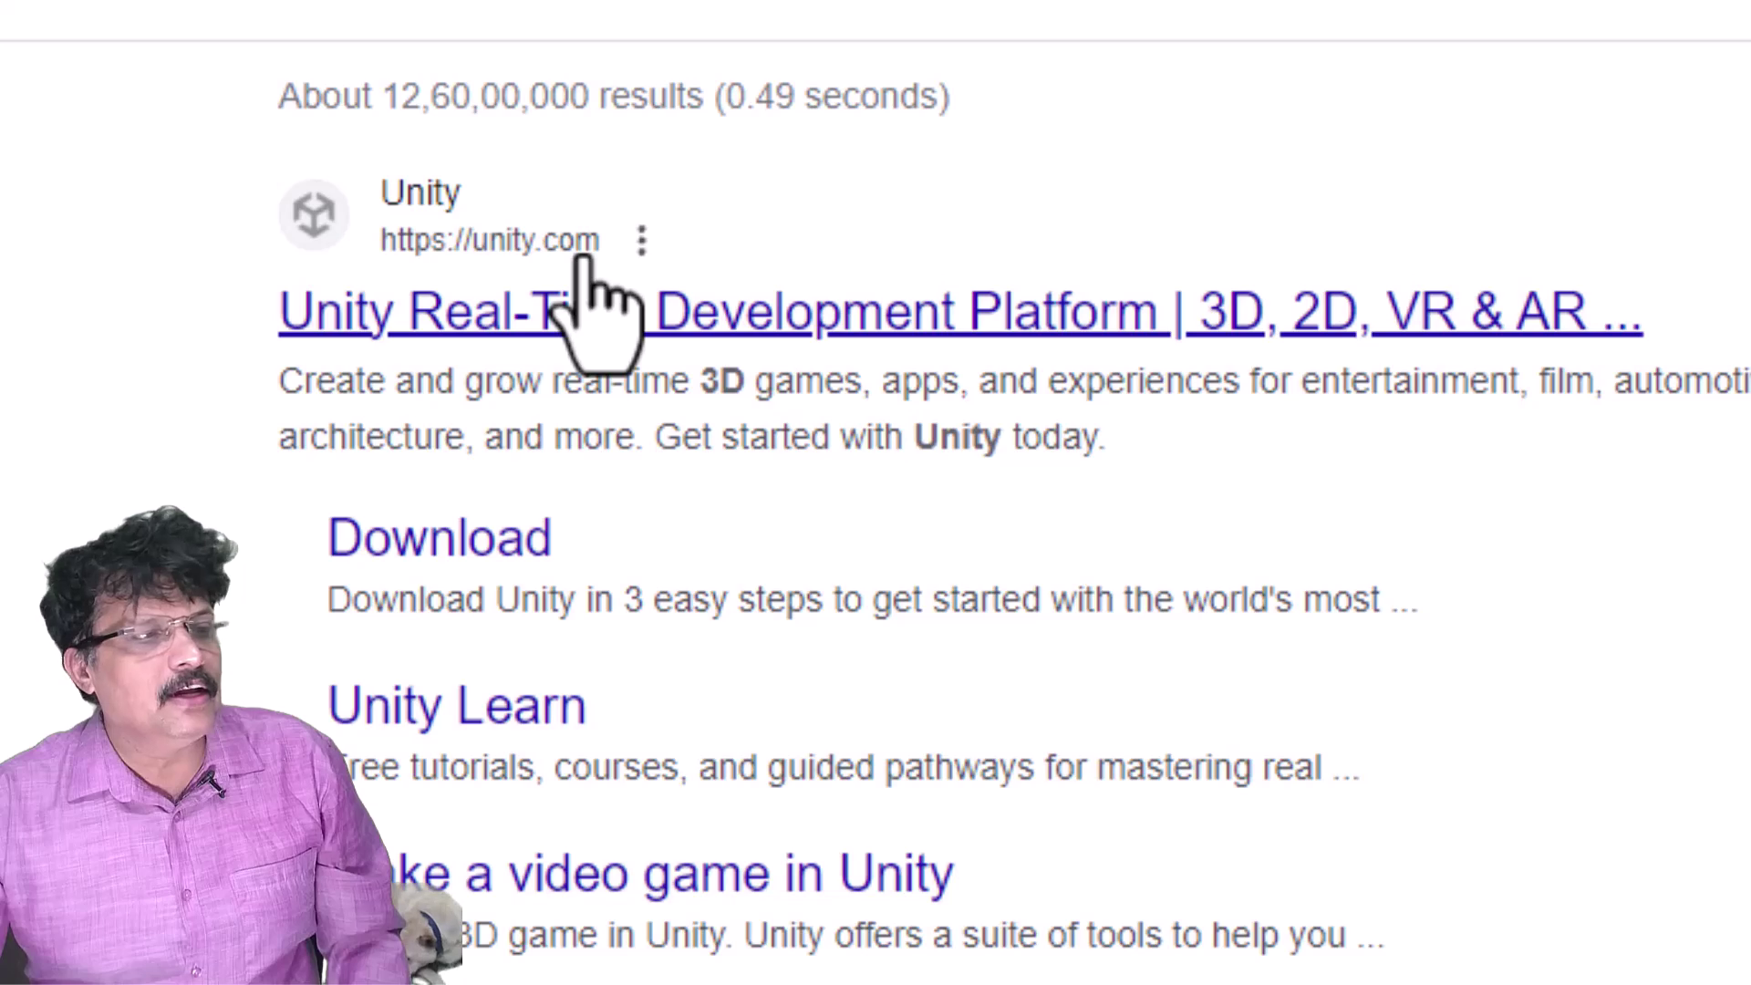
pyautogui.click(871, 315)
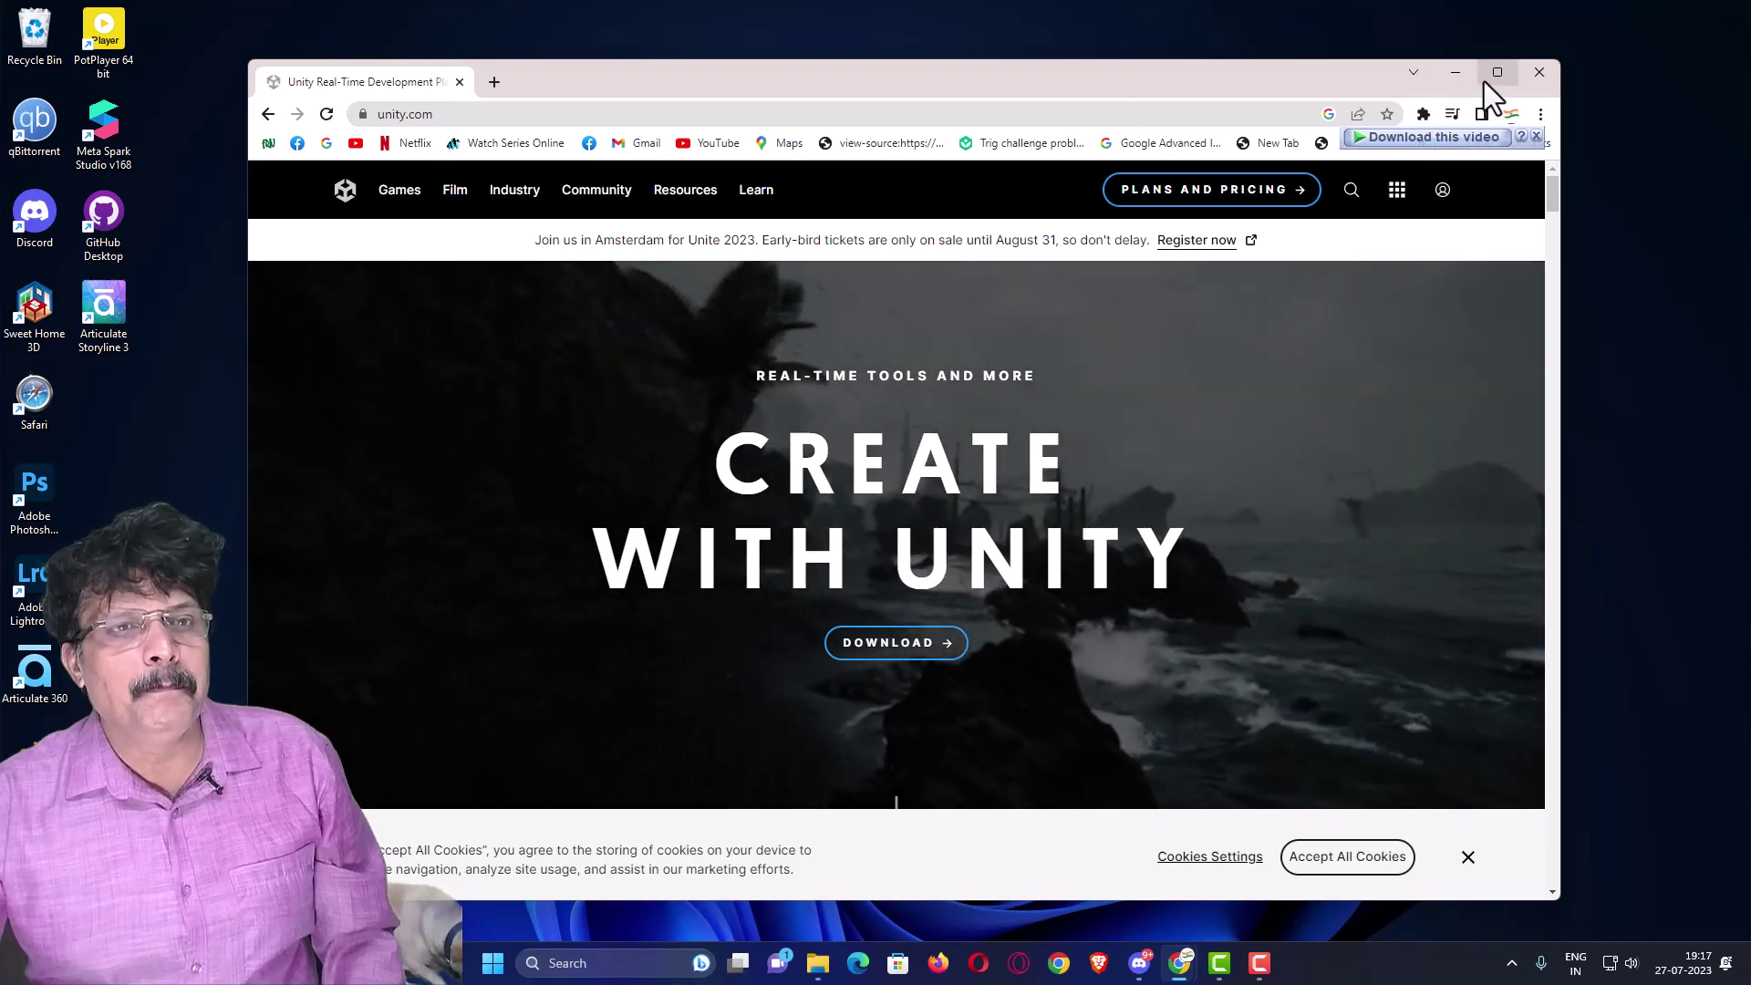
# - Maximize Chrome and choose Create a Unity ID from the site's account menu
pyautogui.click(1490, 73)
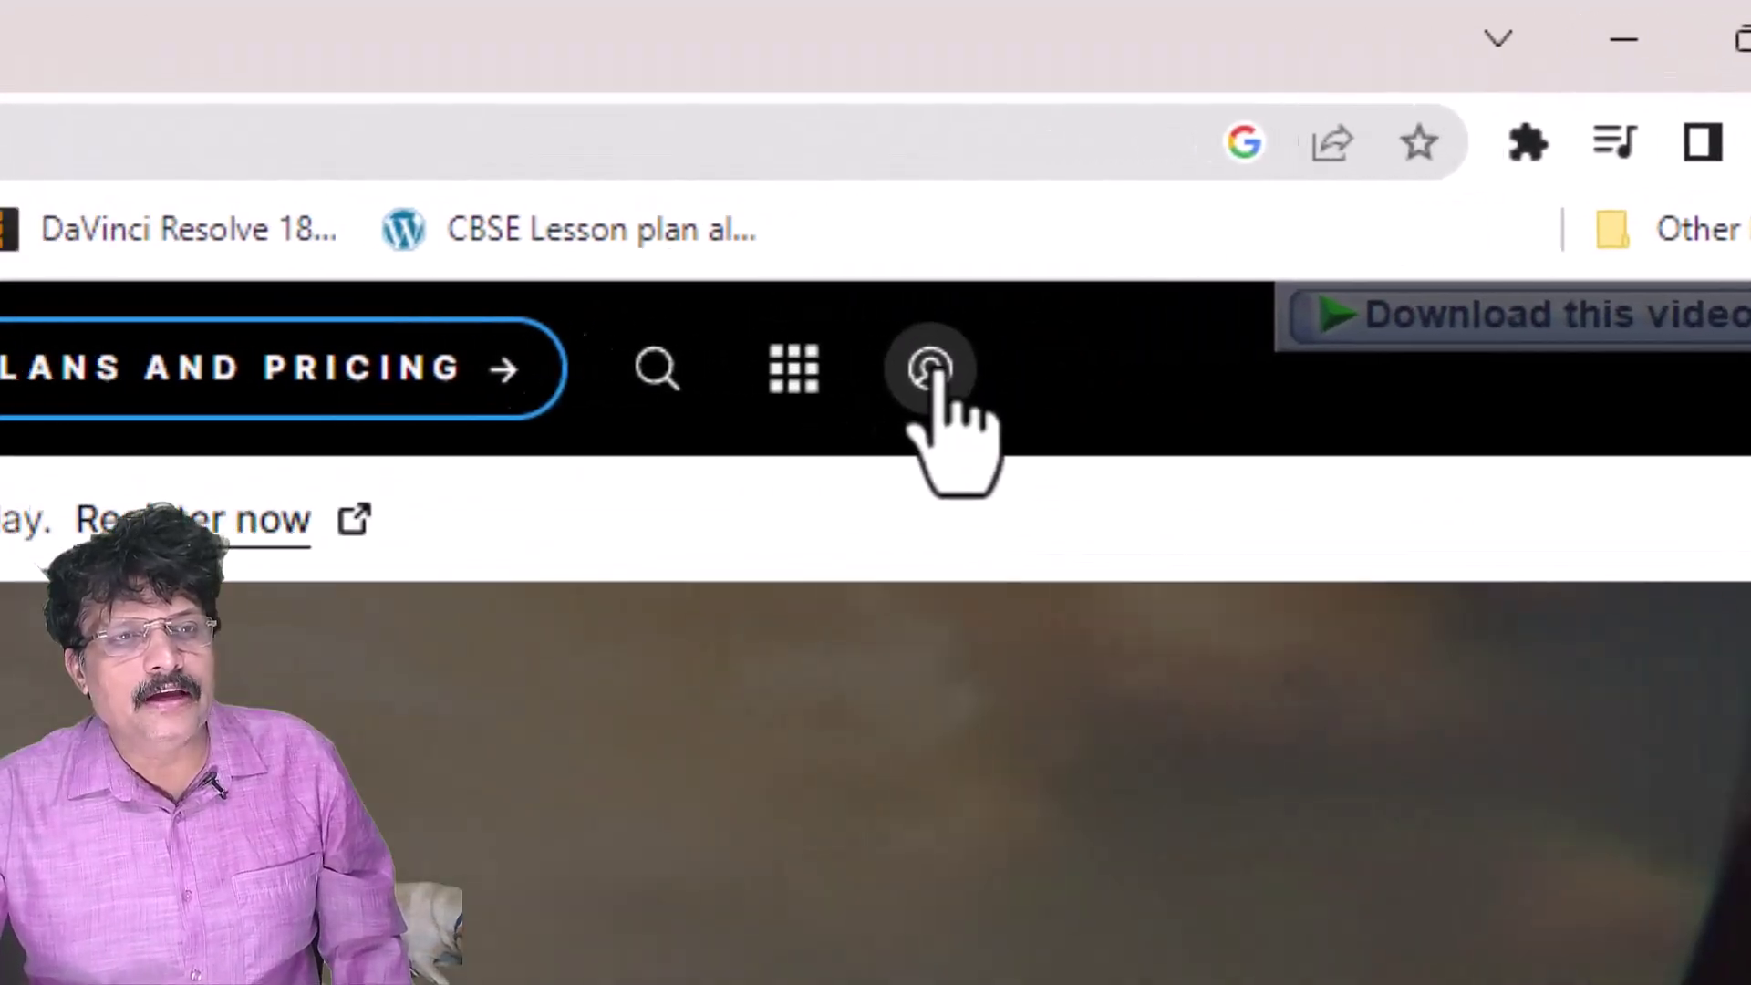
pyautogui.click(757, 365)
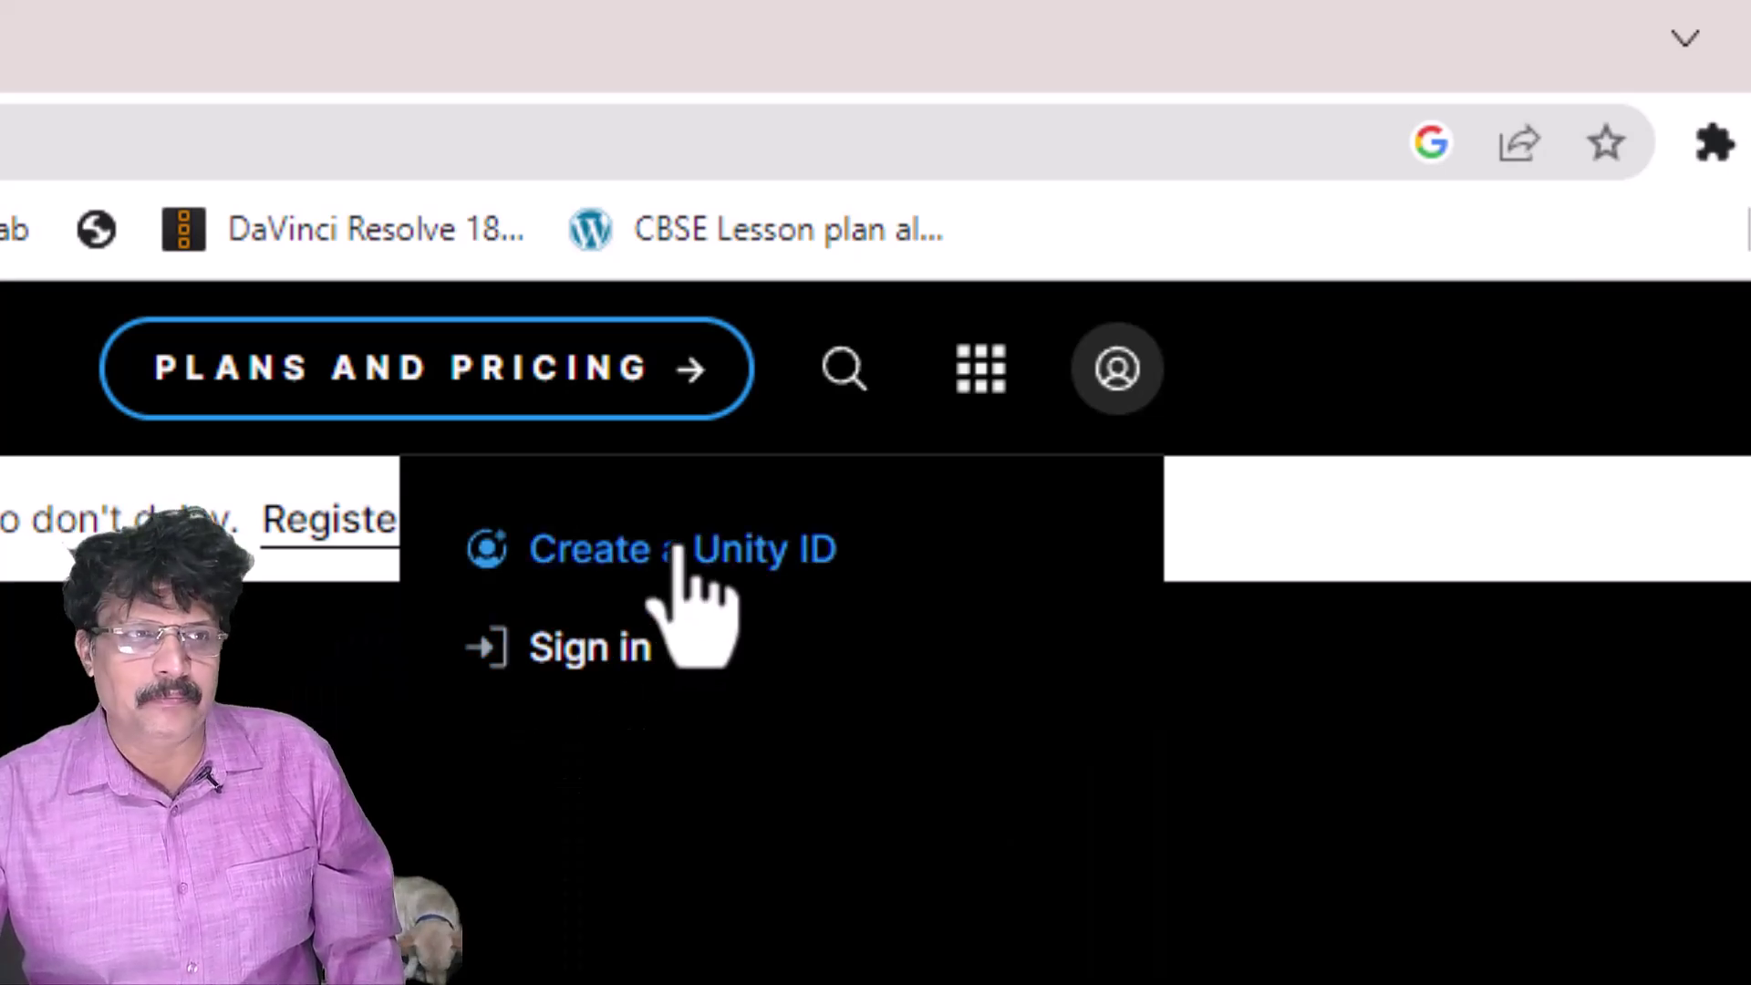
pyautogui.click(677, 553)
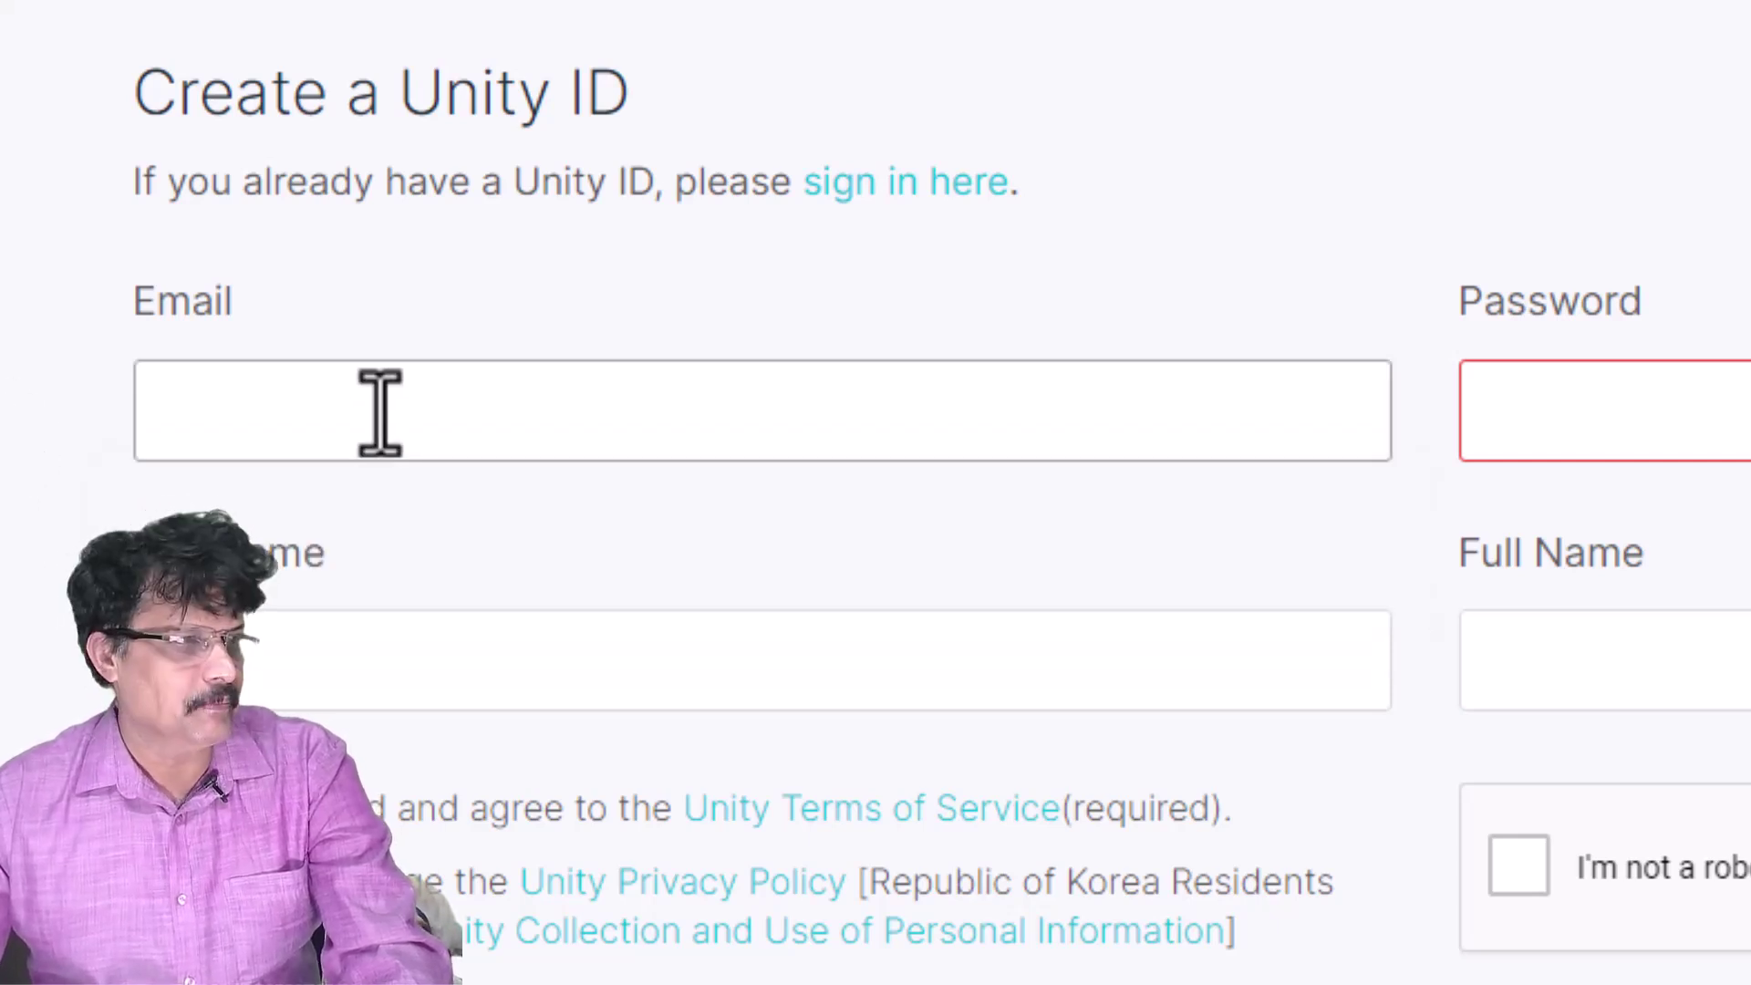
# - Enter the account e-mail, password, username and full name in the sign-up form
pyautogui.click(380, 412)
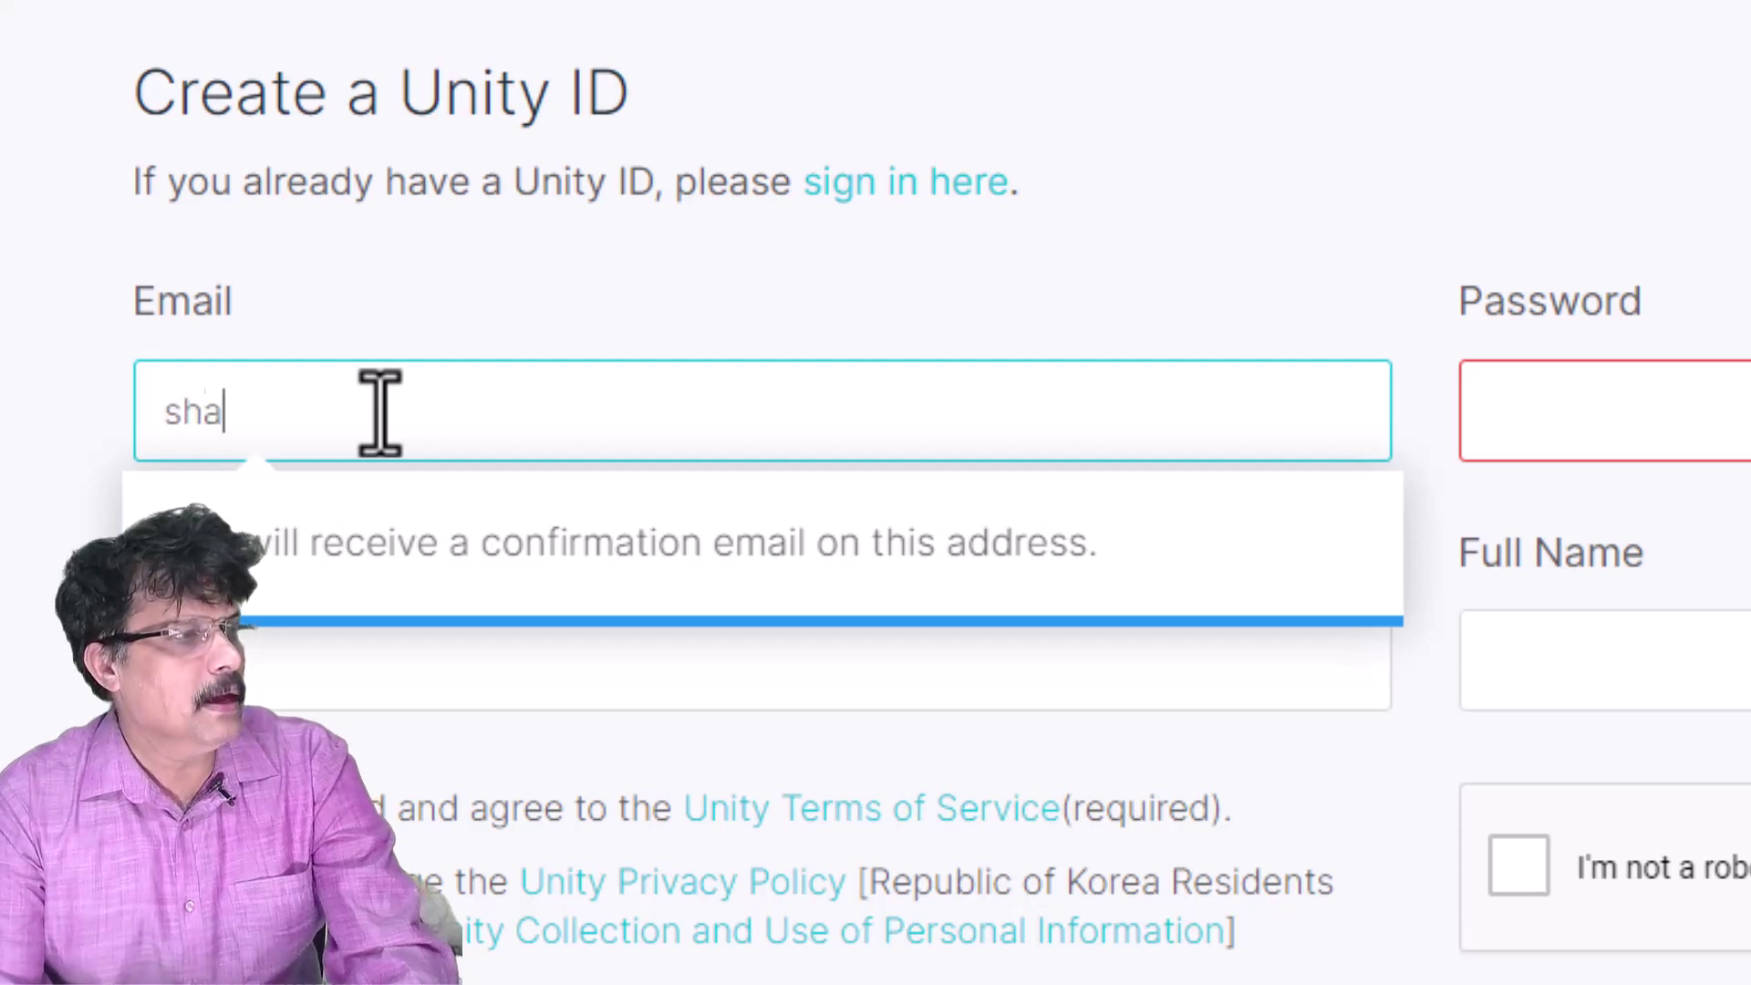
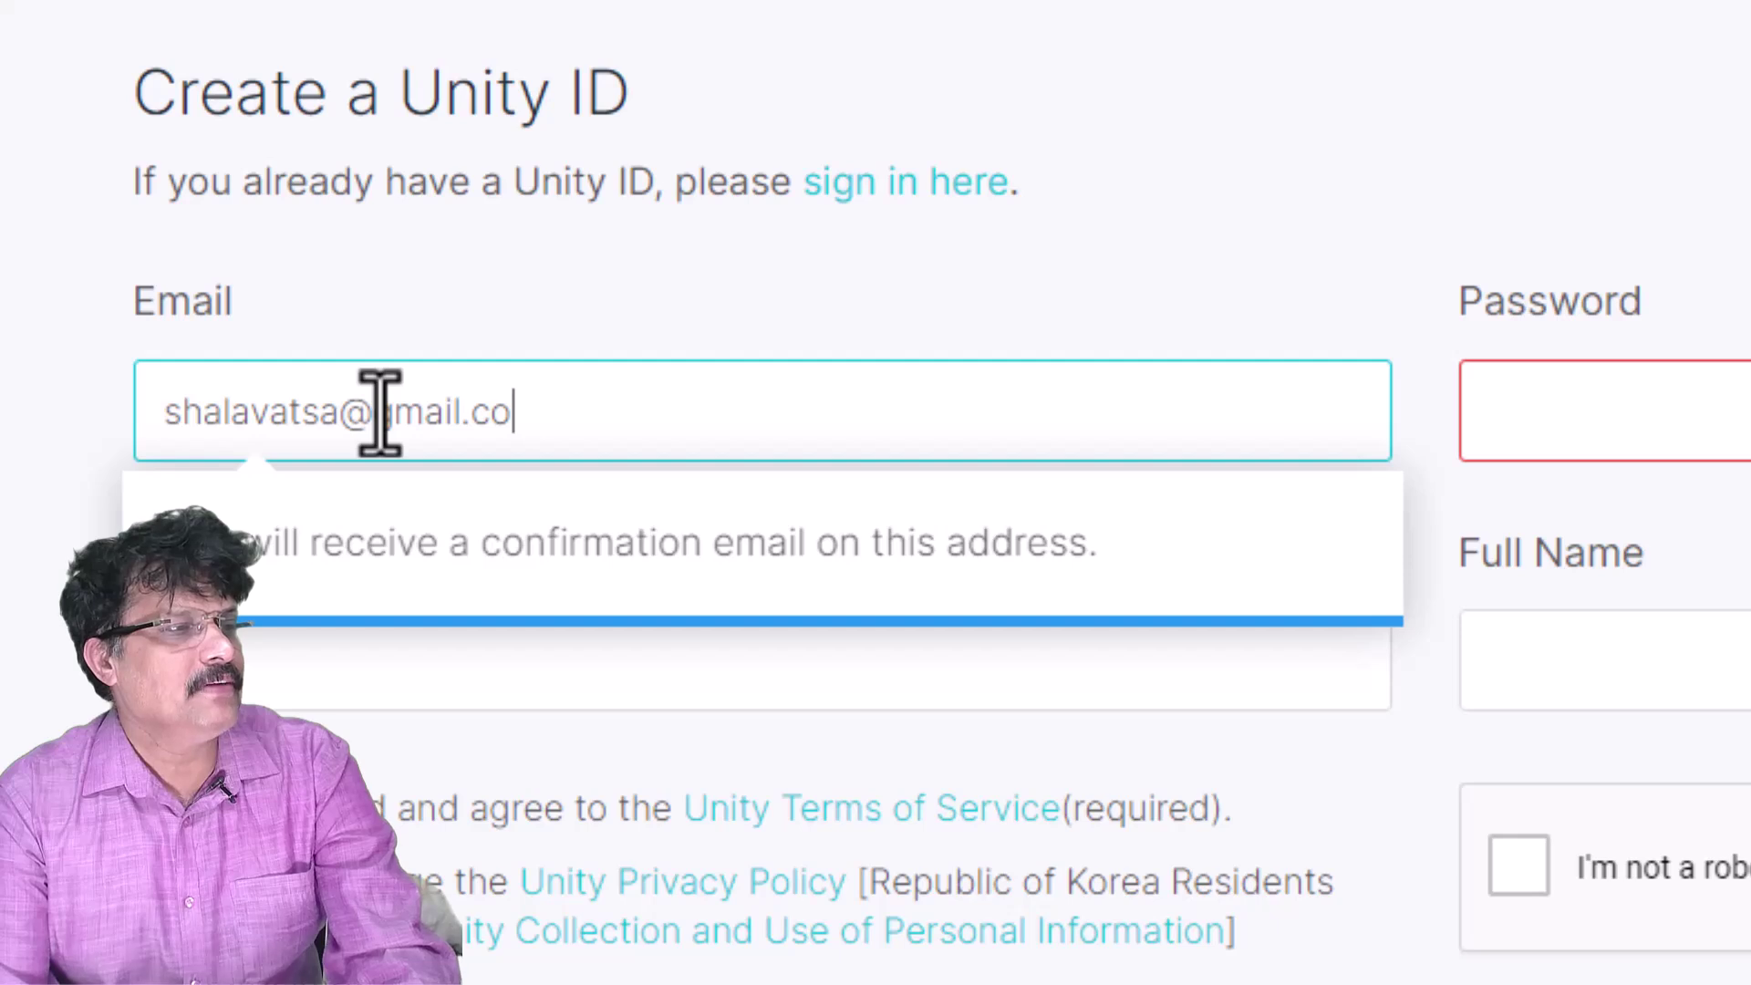
pyautogui.press('Tab')
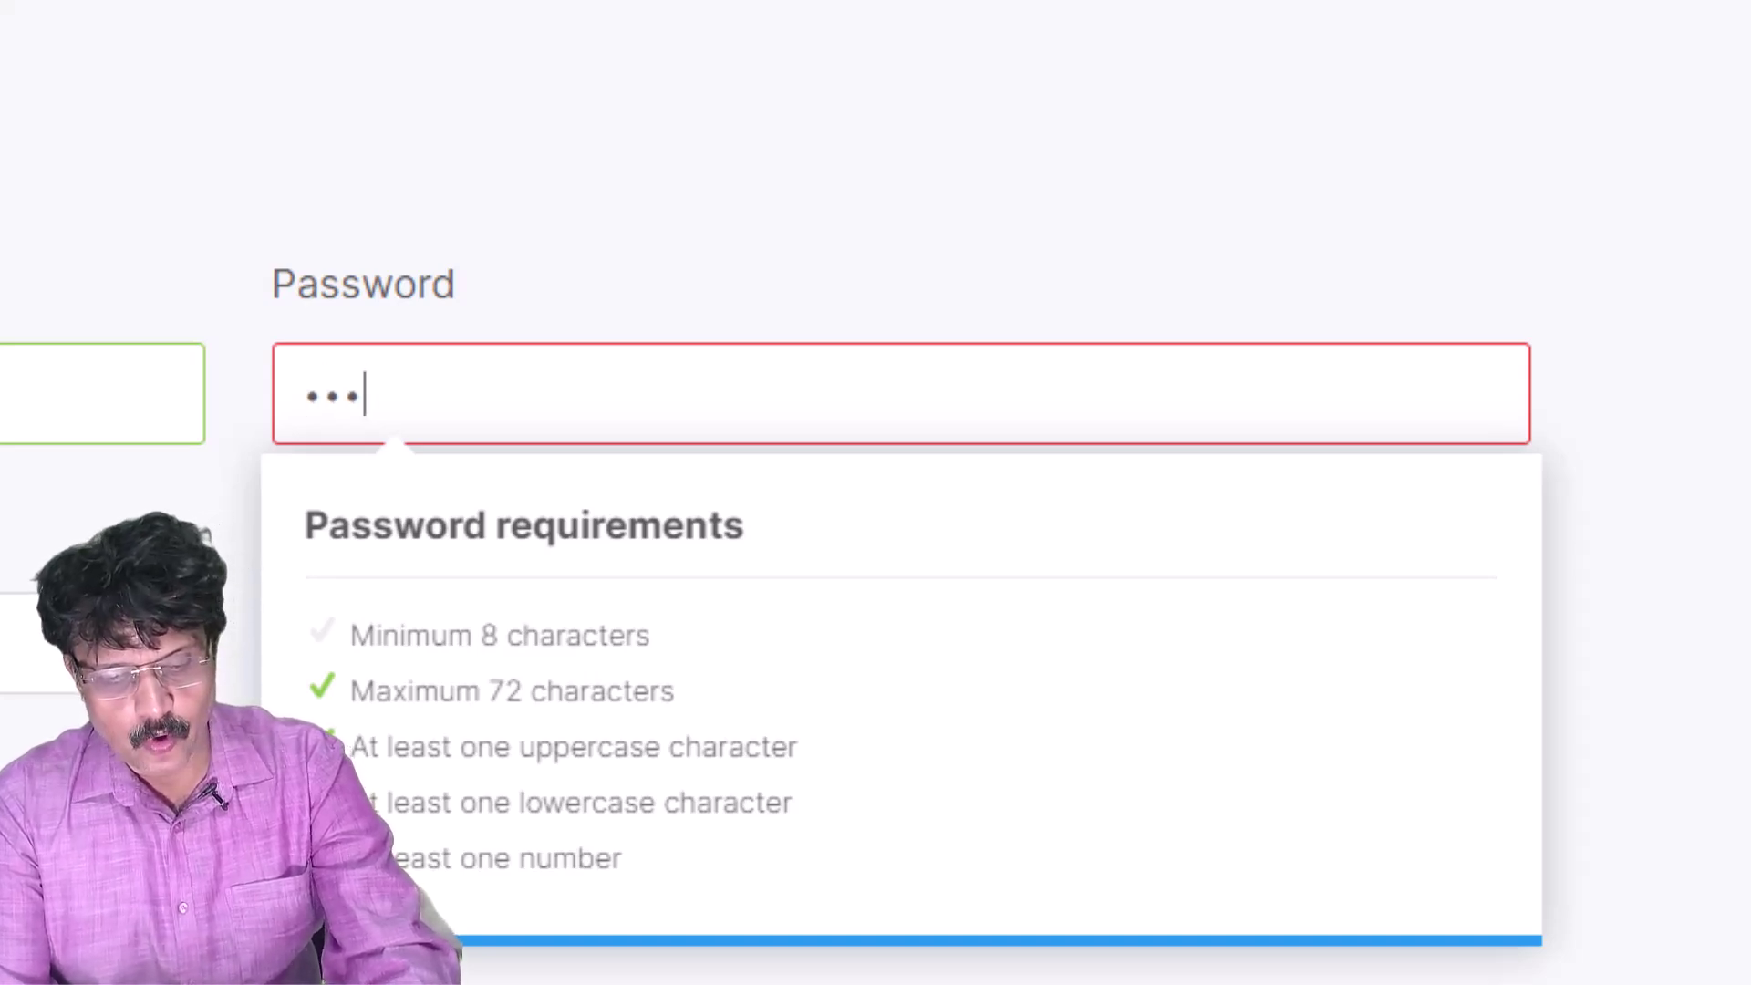
pyautogui.write('••••••••')
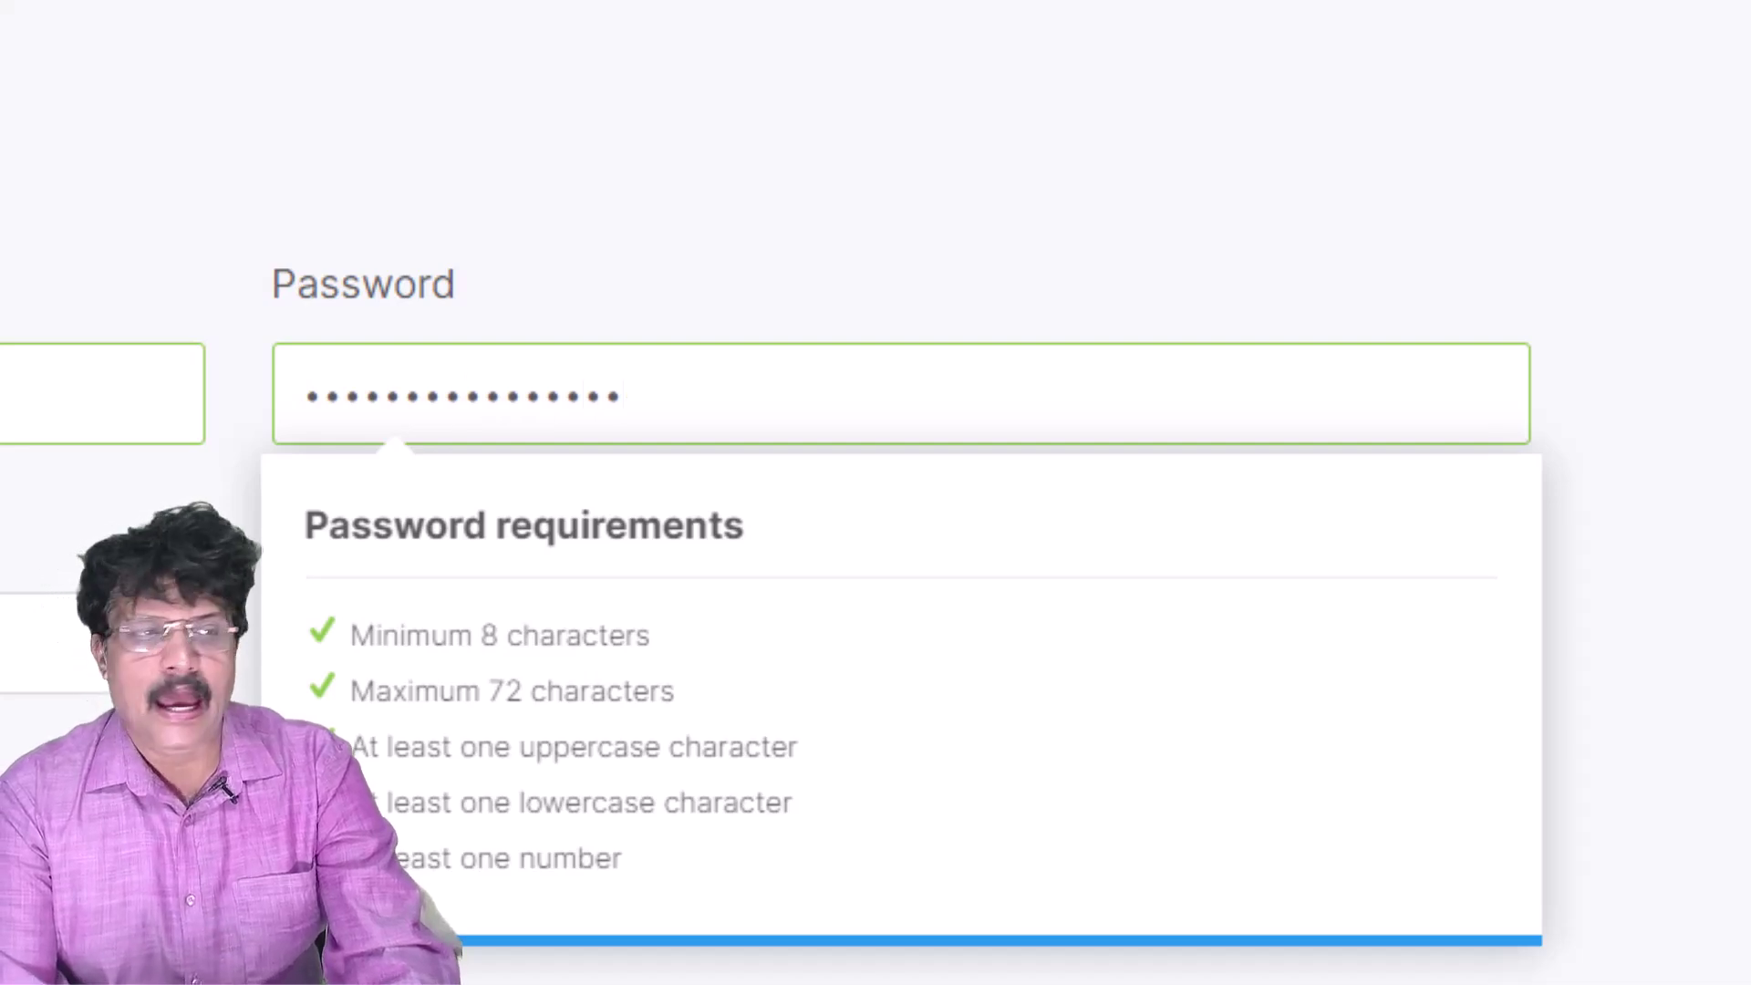
pyautogui.click(0, 655)
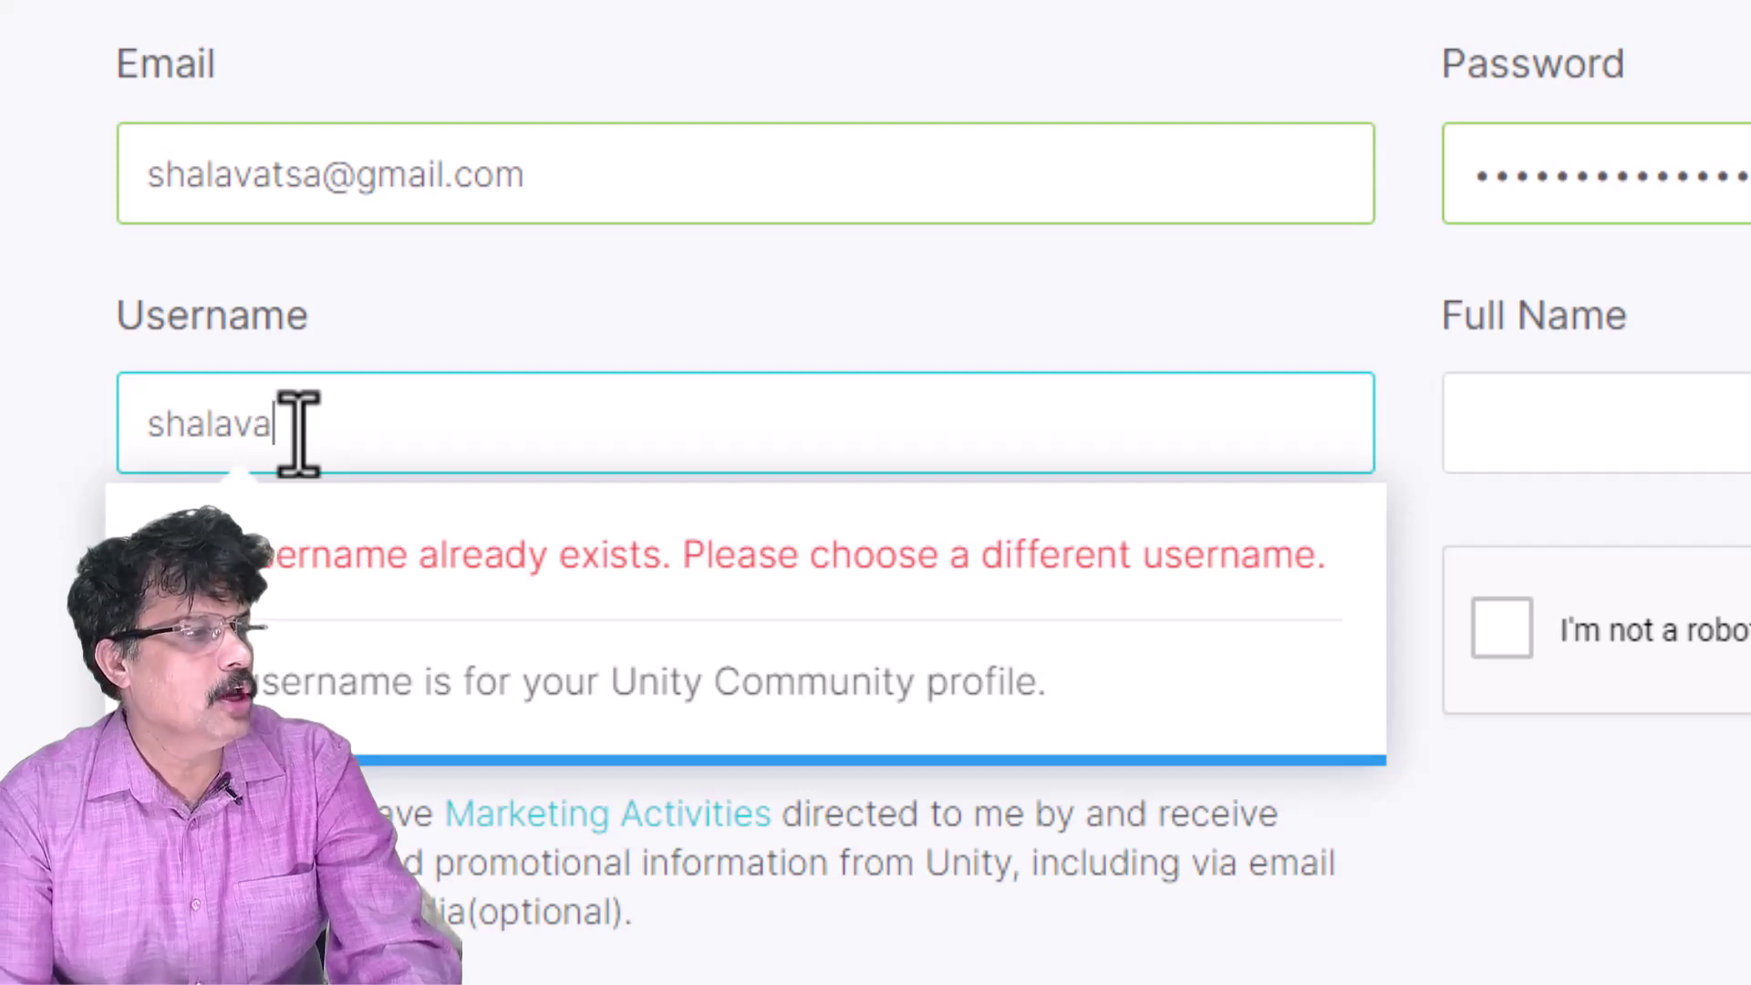
pyautogui.click(25, 387)
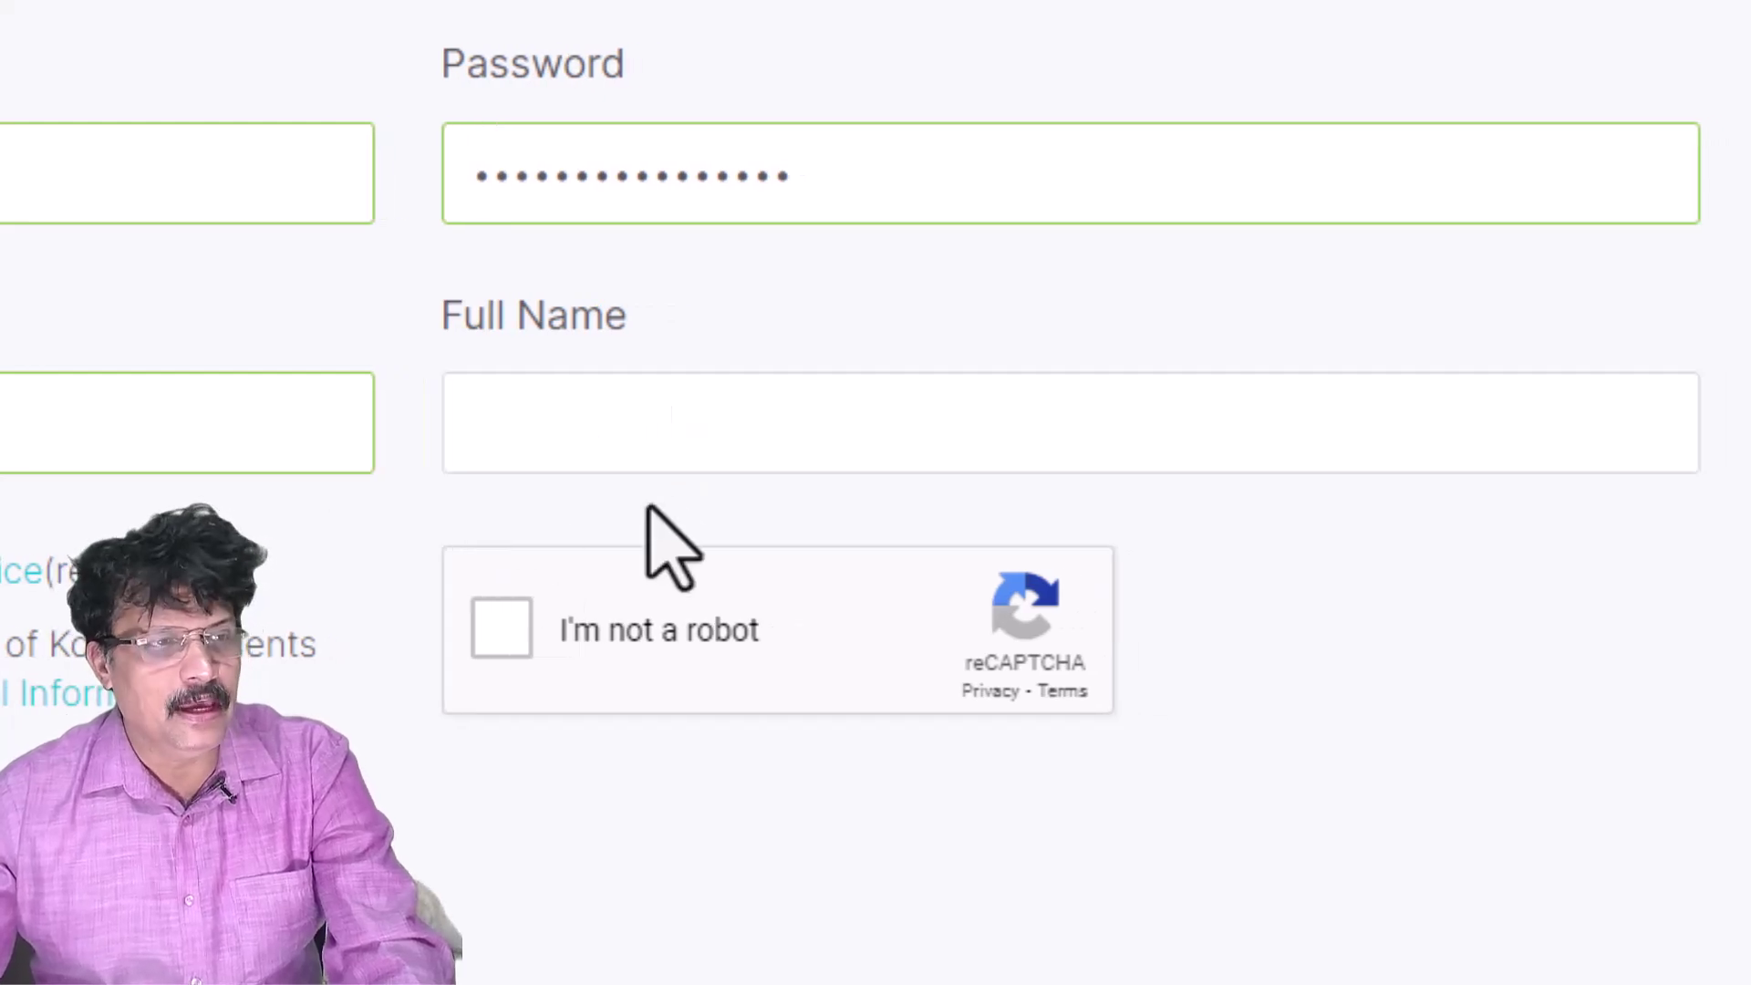
pyautogui.click(653, 452)
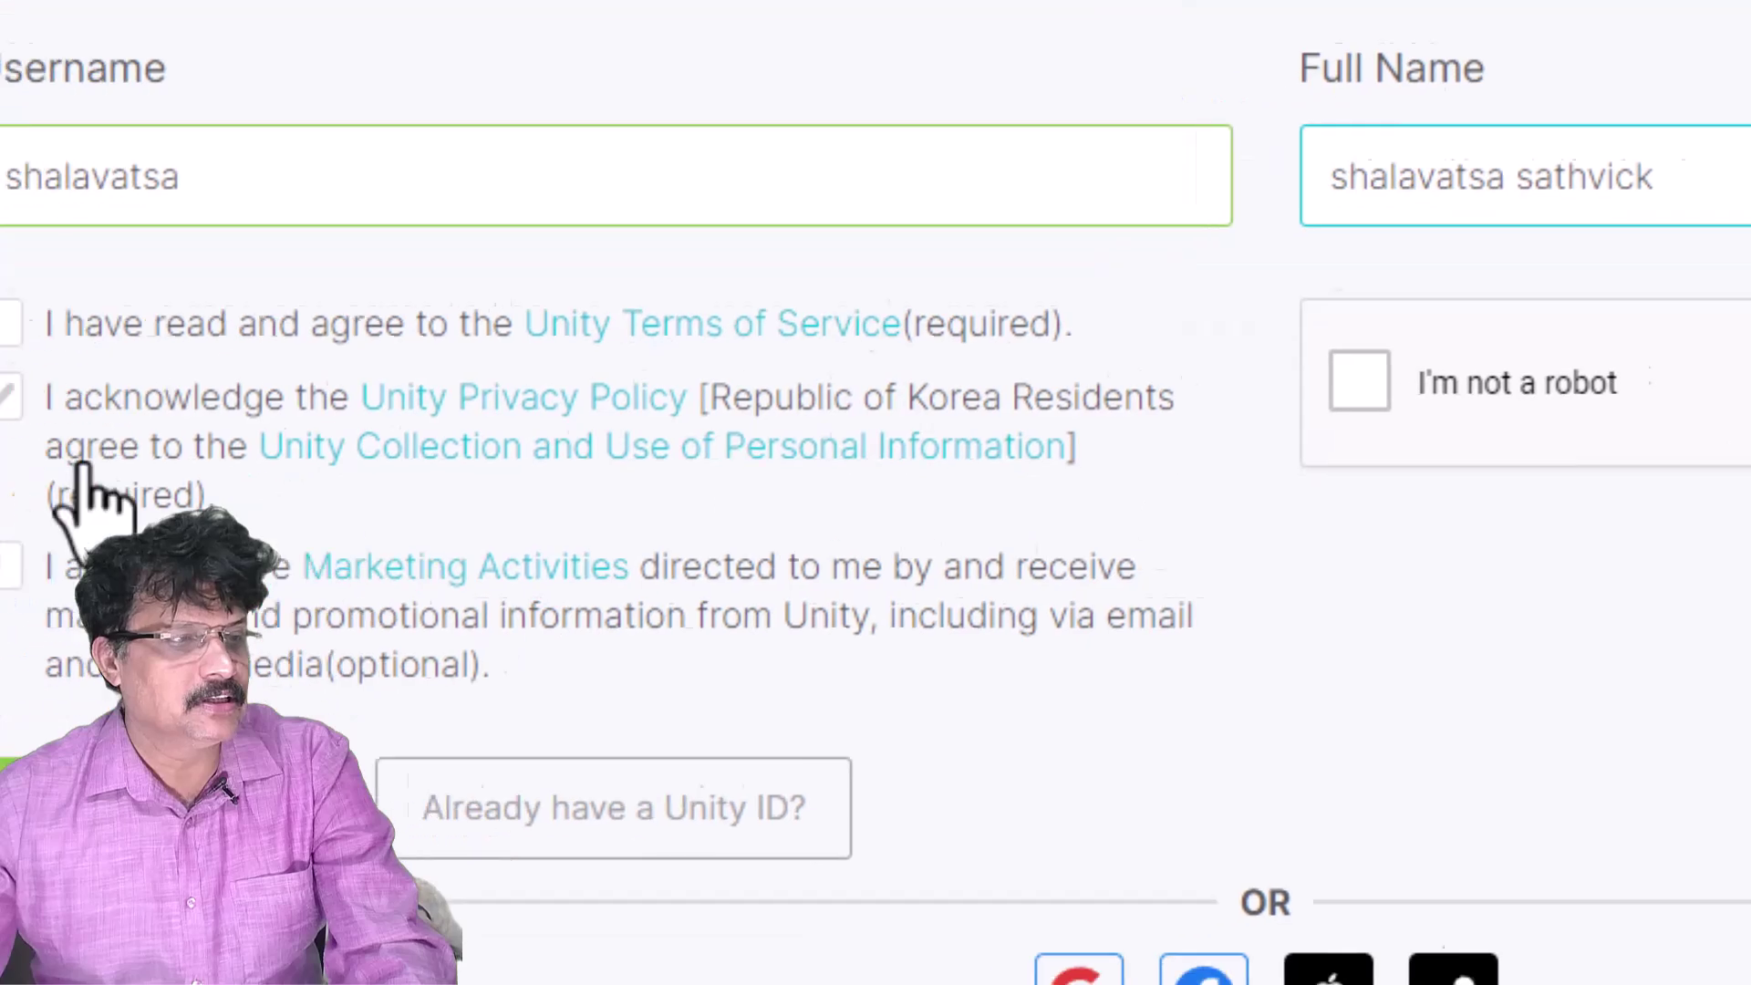
# - Tick the Terms of Service, Privacy Policy and marketing checkboxes and pass the reCAPTCHA
pyautogui.click(152, 293)
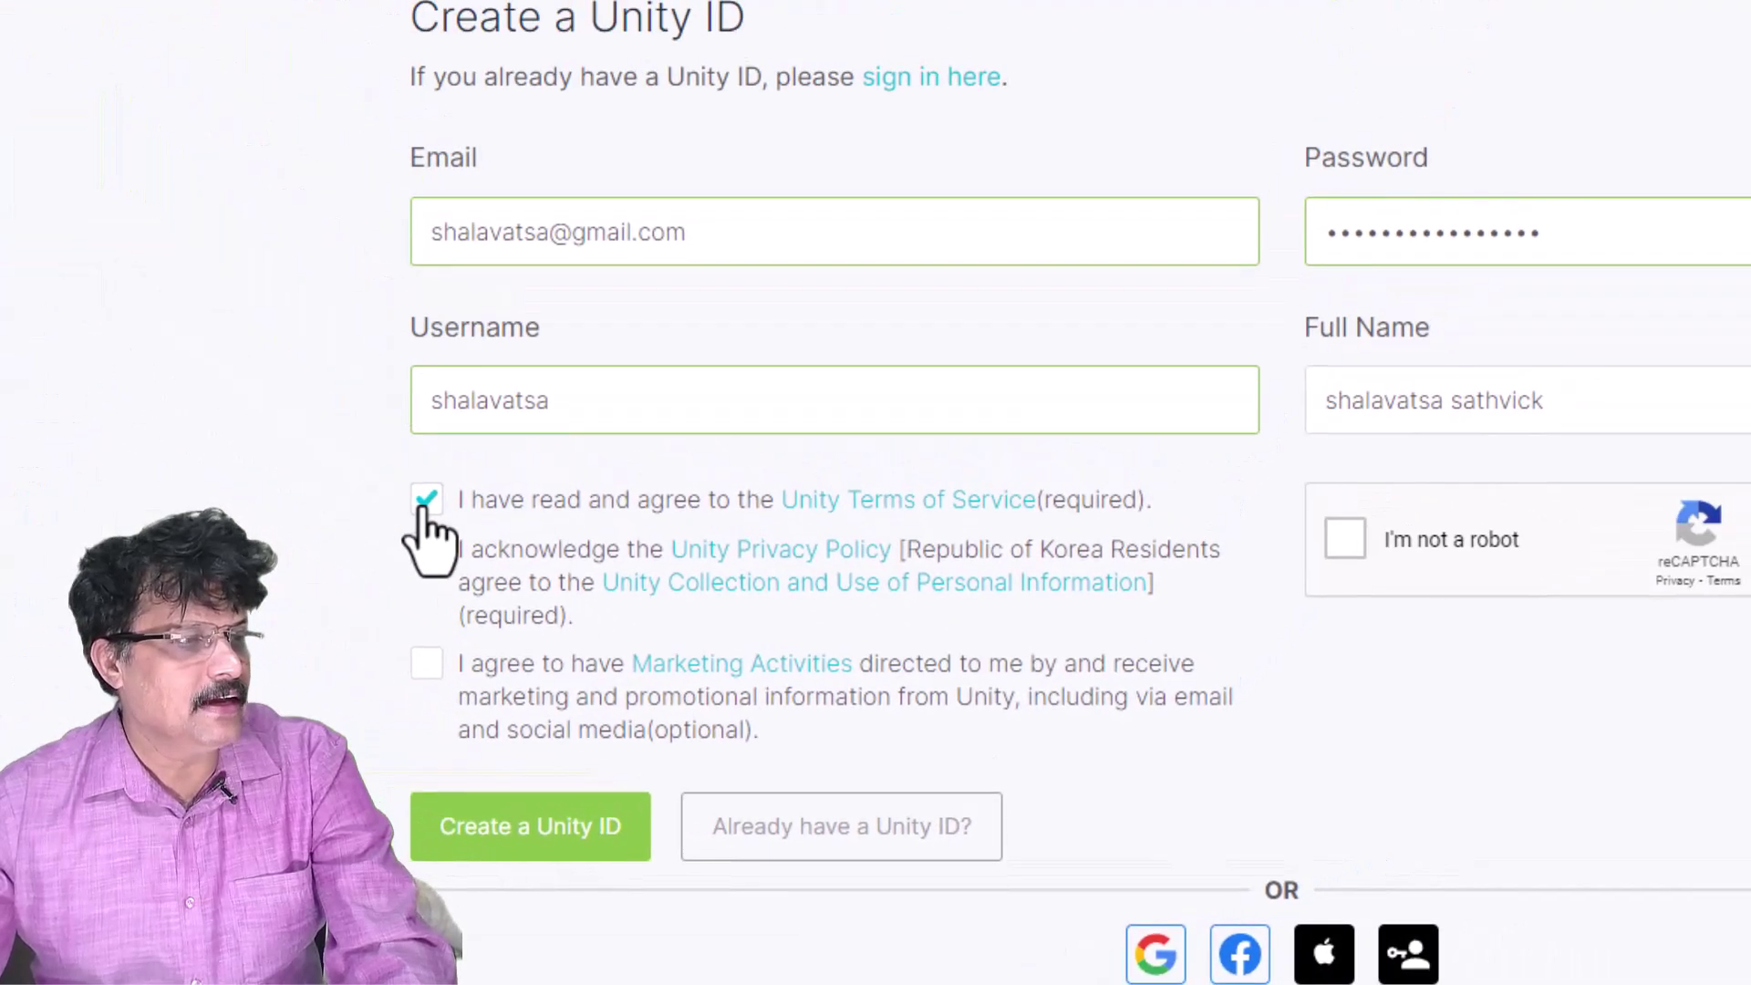
pyautogui.click(426, 550)
pyautogui.click(426, 665)
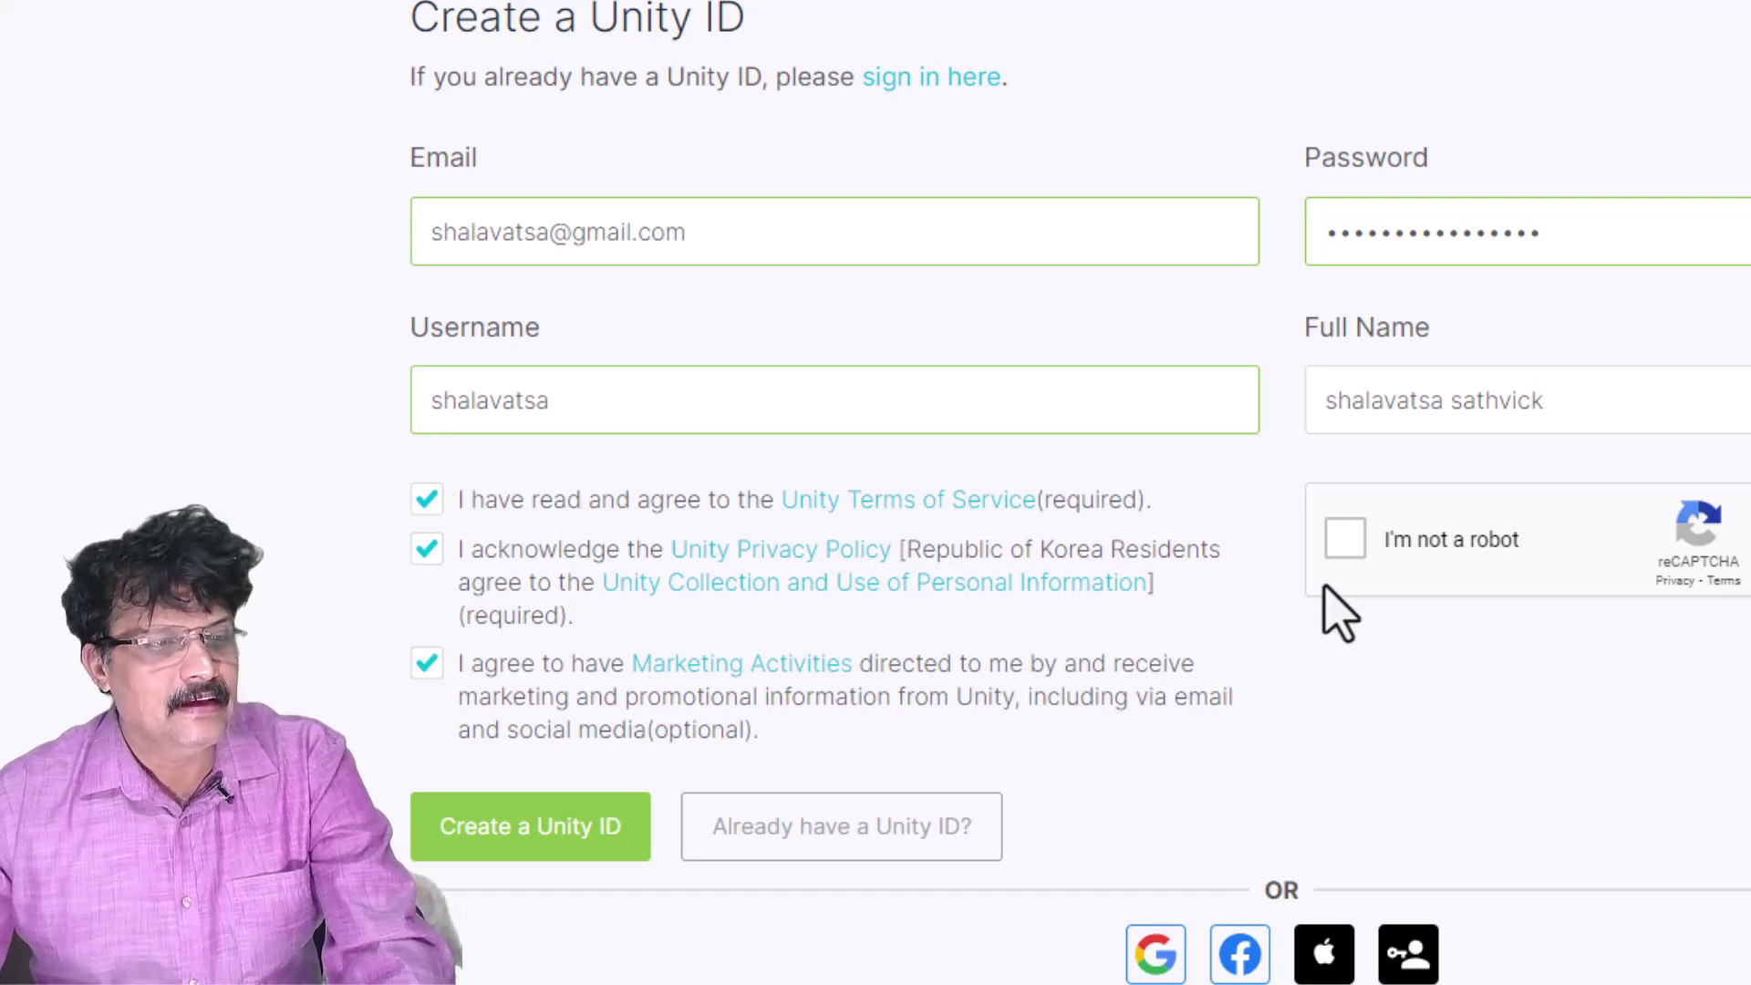
pyautogui.click(1344, 540)
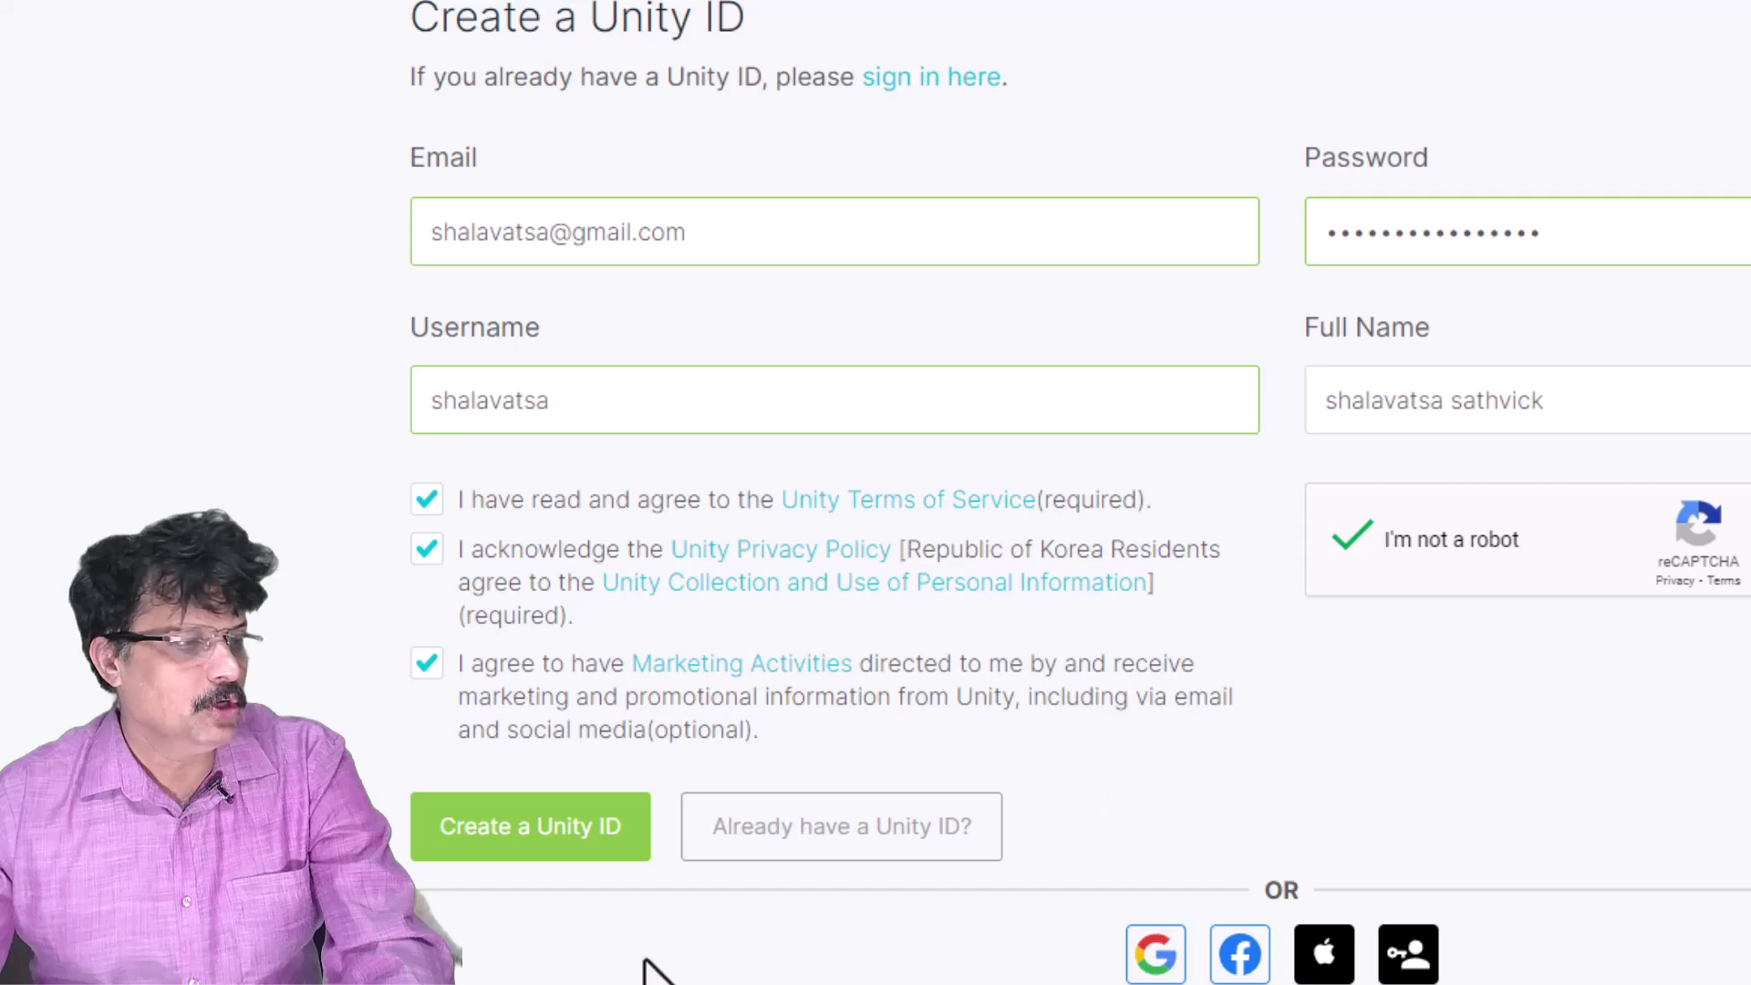
# - Submit the sign-up, then open Unity's confirmation e-mail in Gmail and follow its link
pyautogui.click(516, 859)
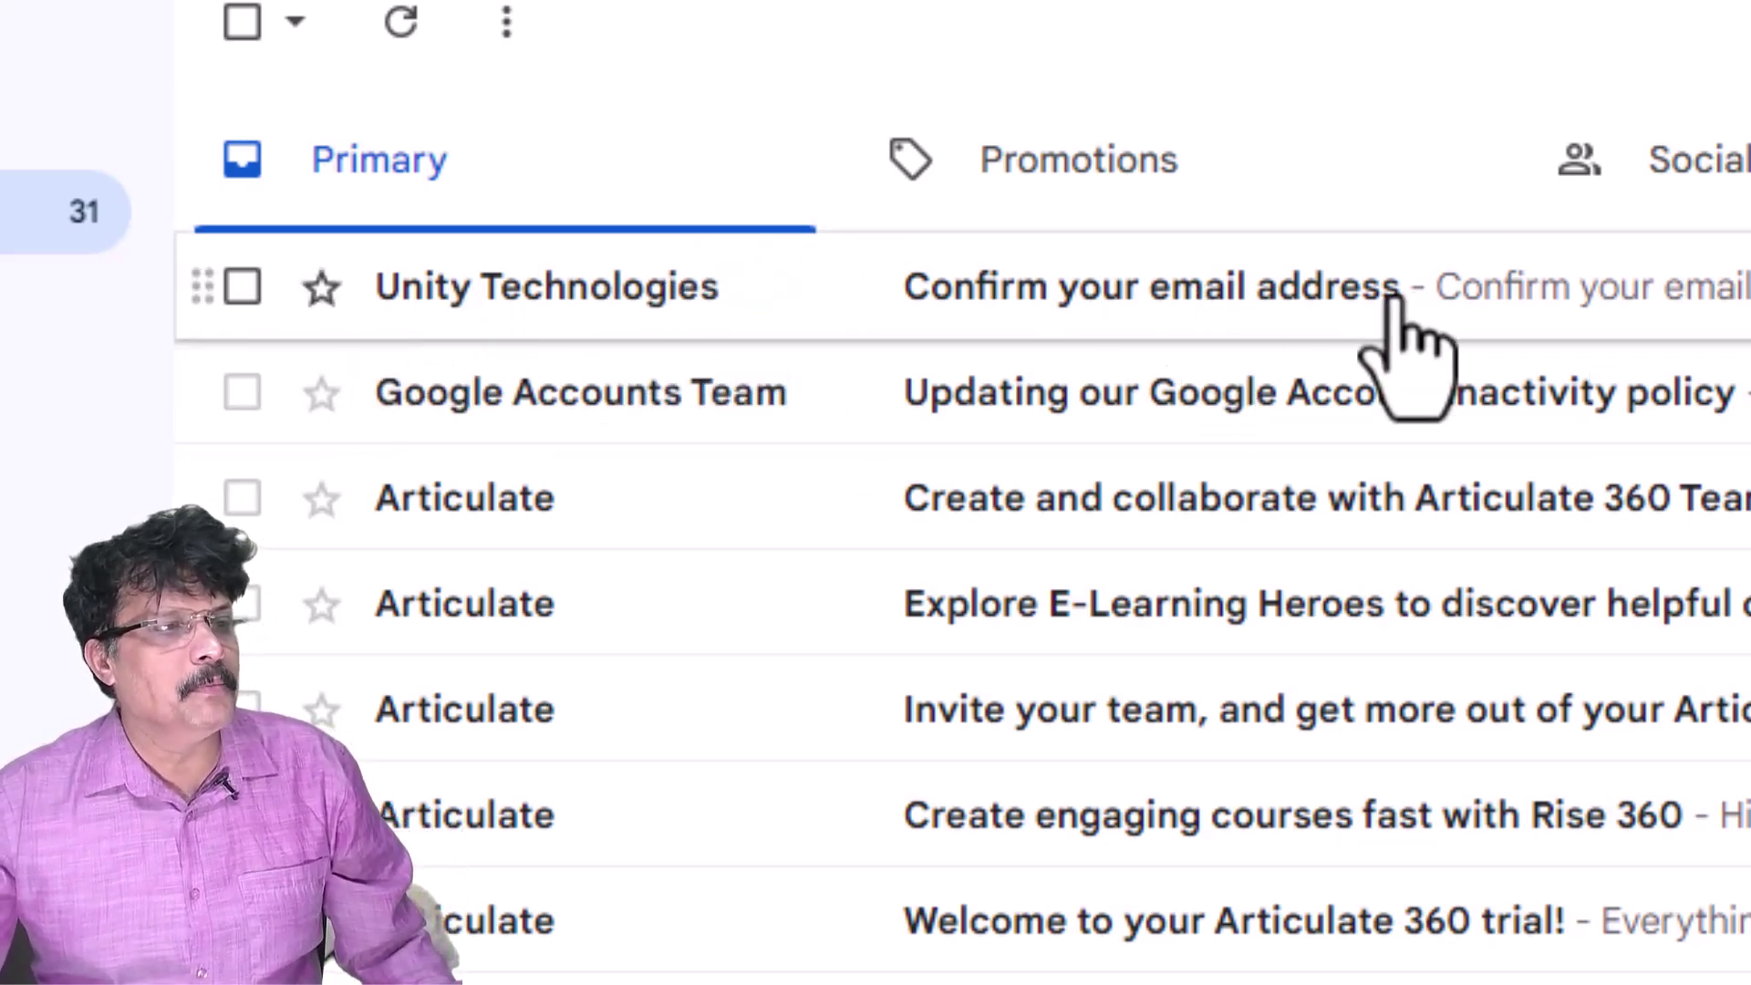
pyautogui.click(1277, 283)
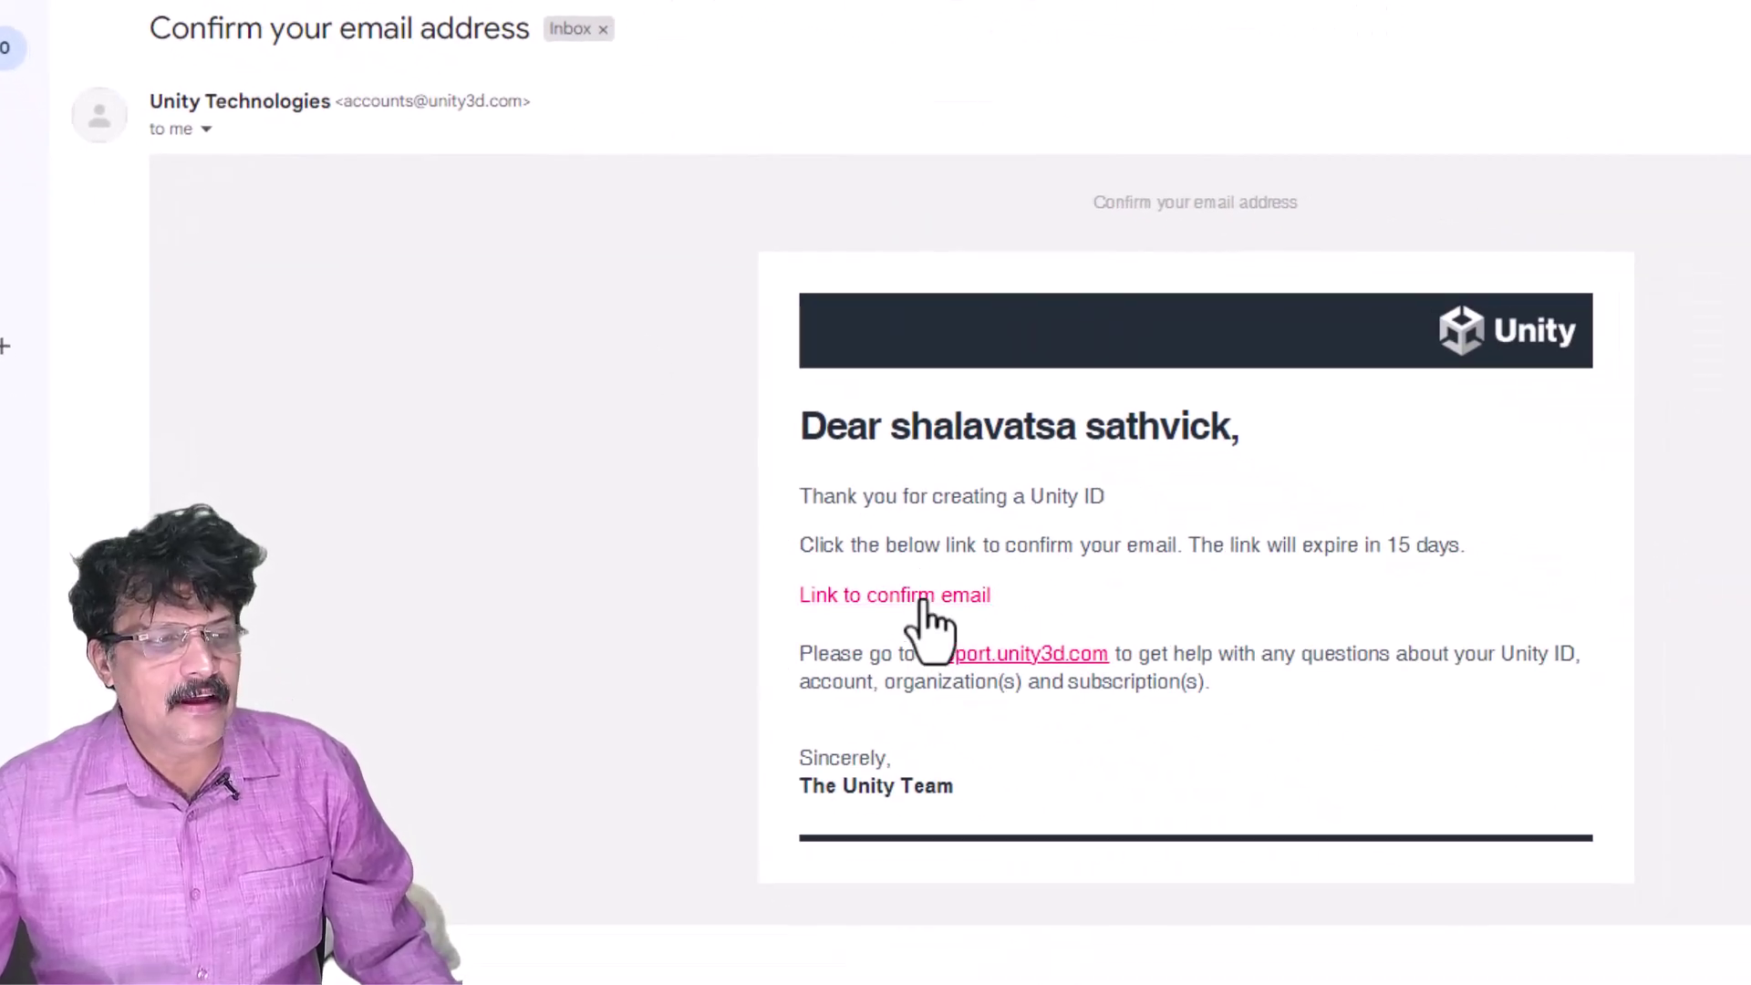
pyautogui.click(923, 597)
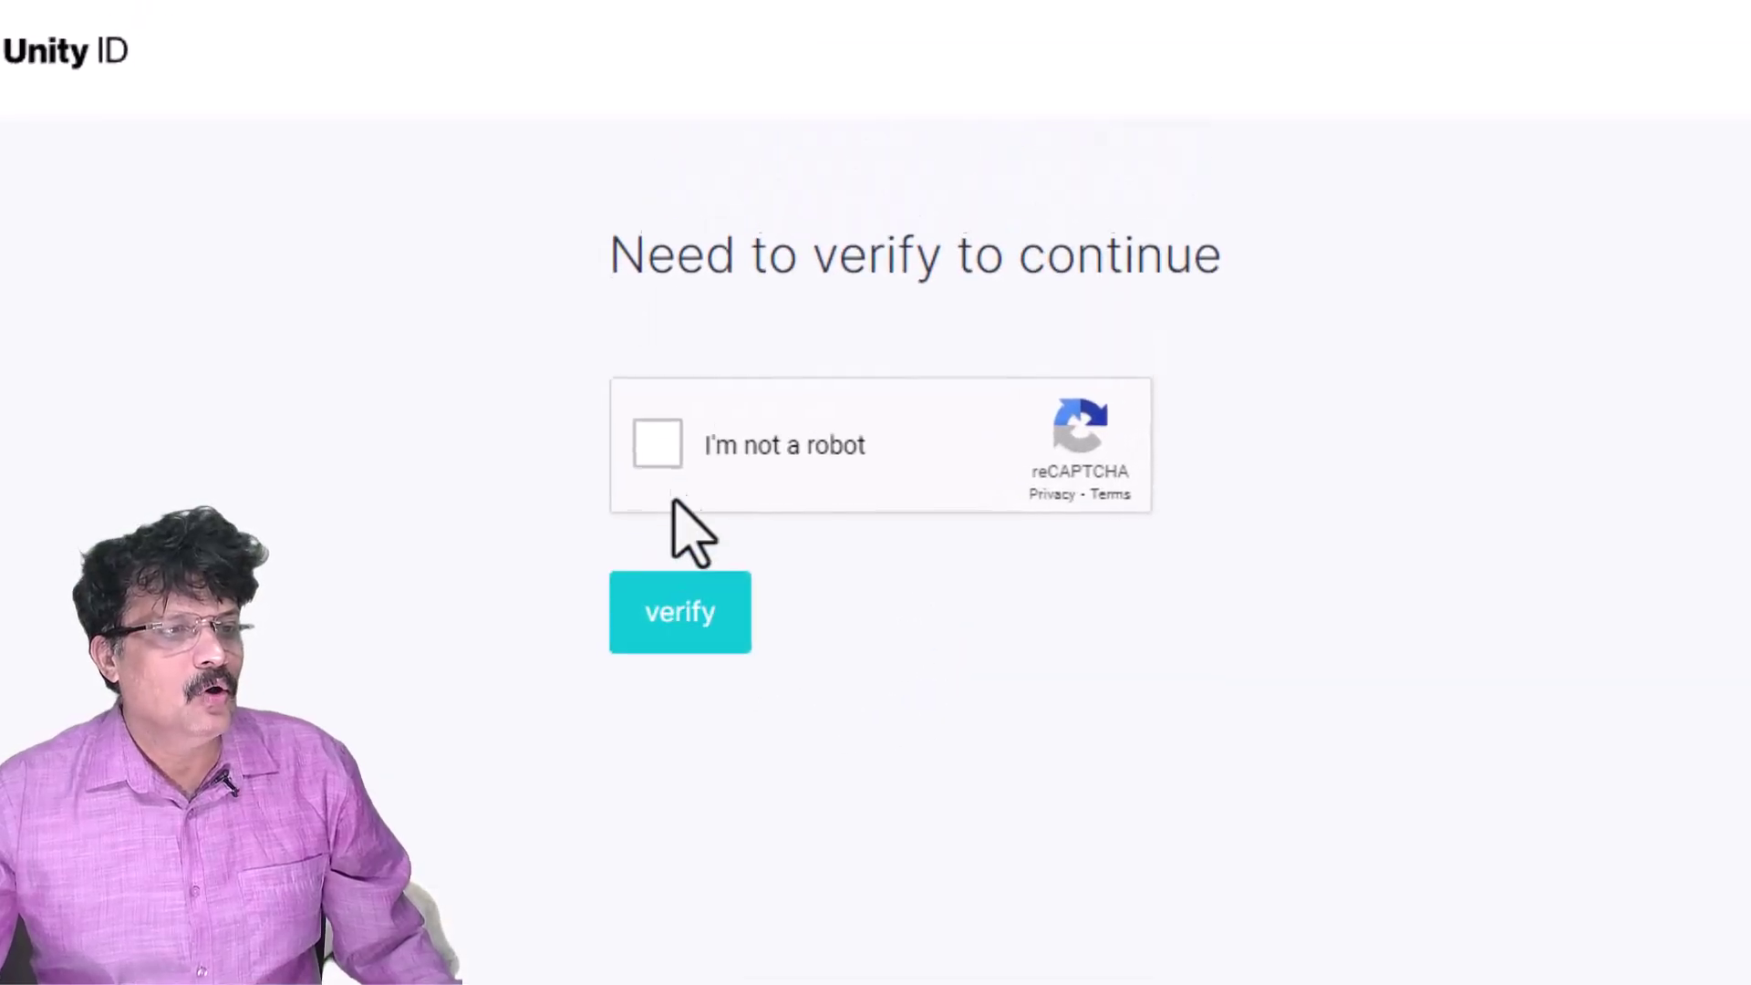
# - Pass the robot verification and sign in with the new Unity ID e-mail and password
pyautogui.click(658, 445)
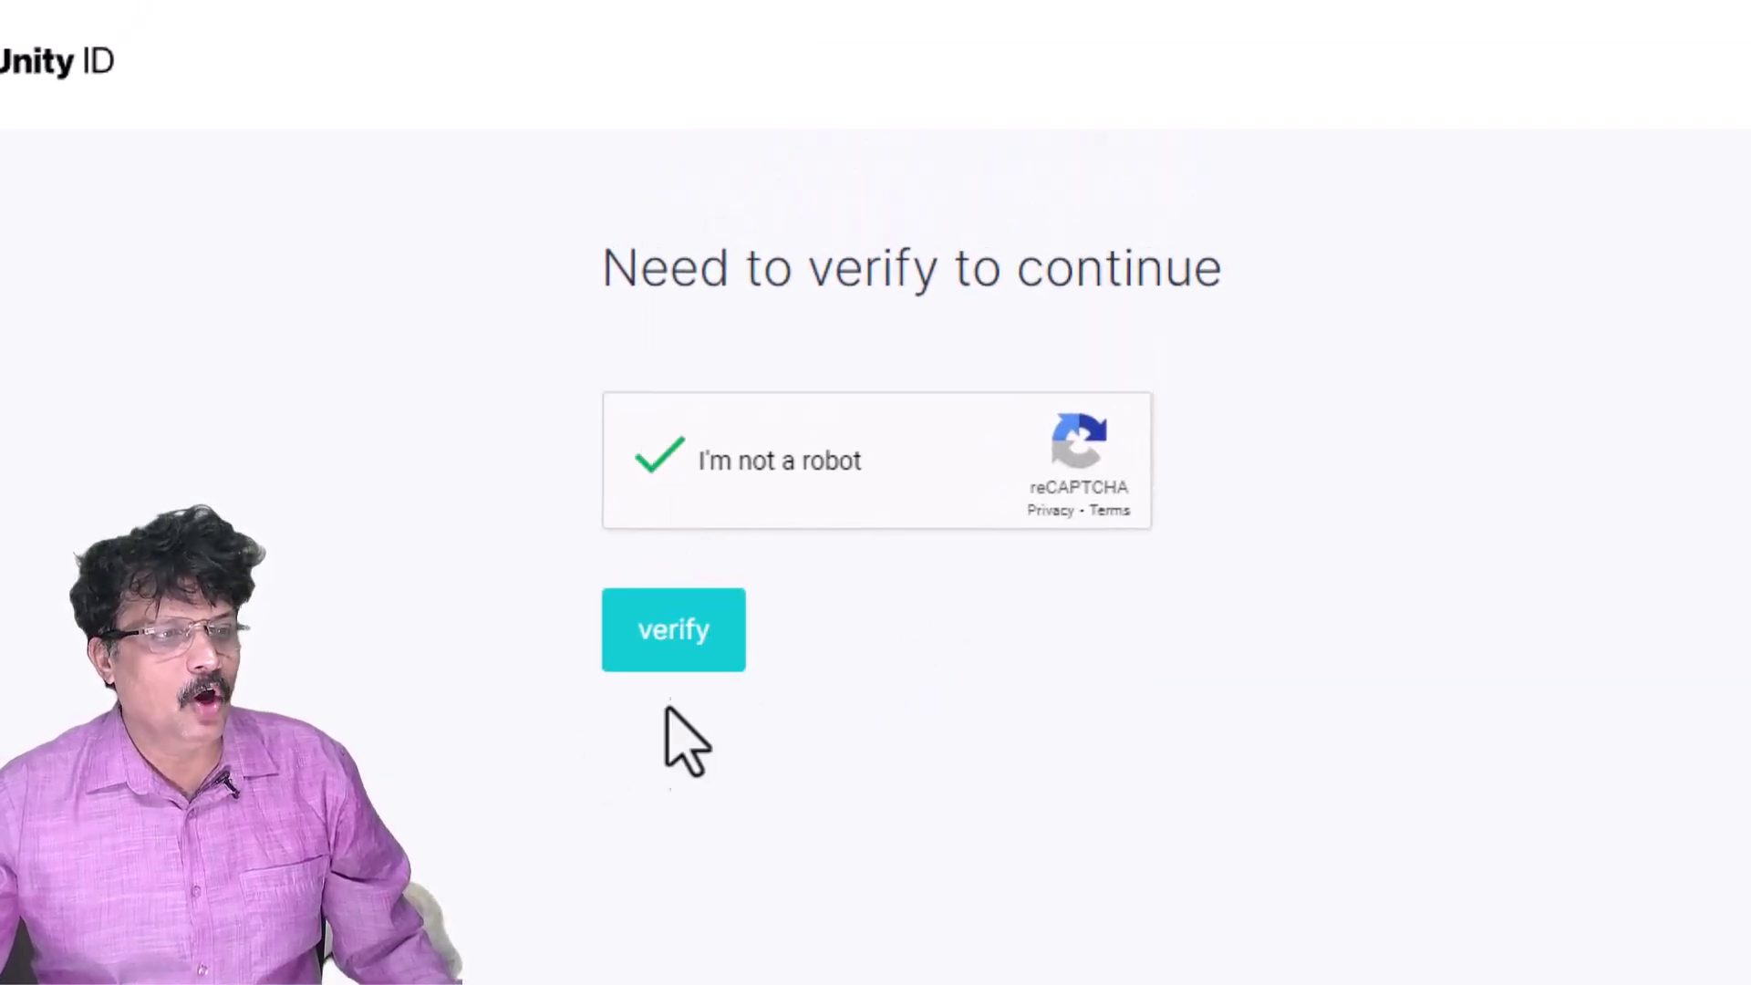
pyautogui.click(679, 643)
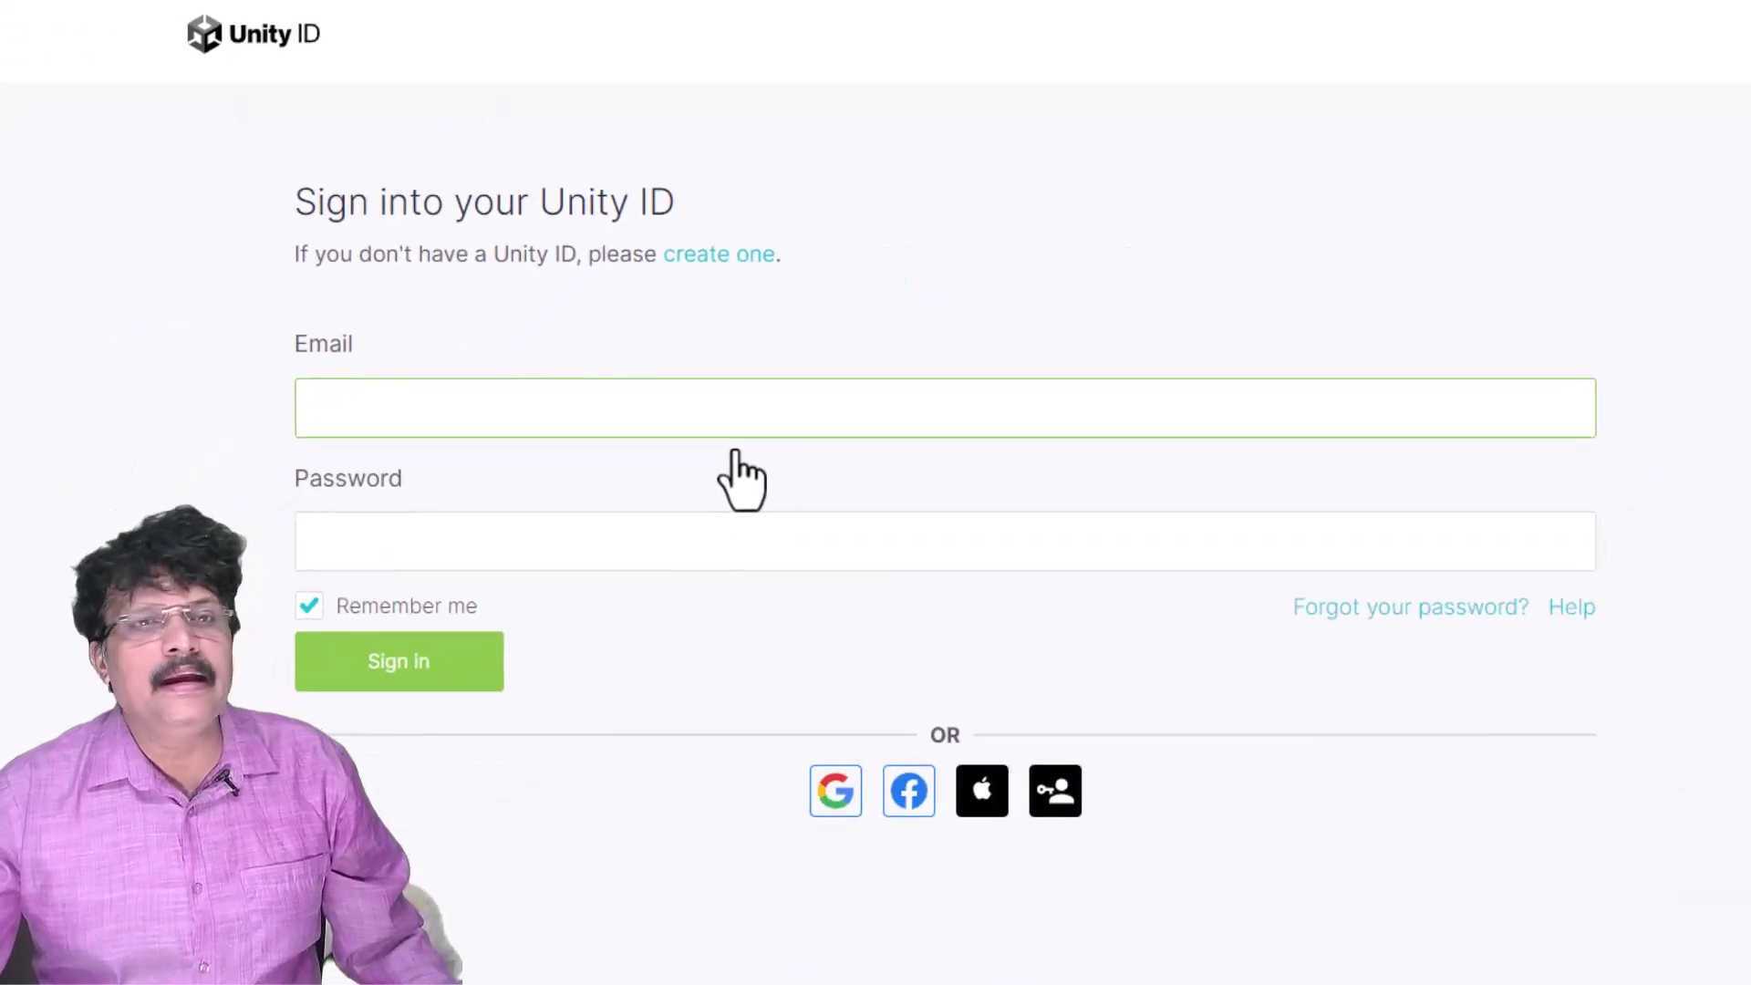
pyautogui.click(654, 412)
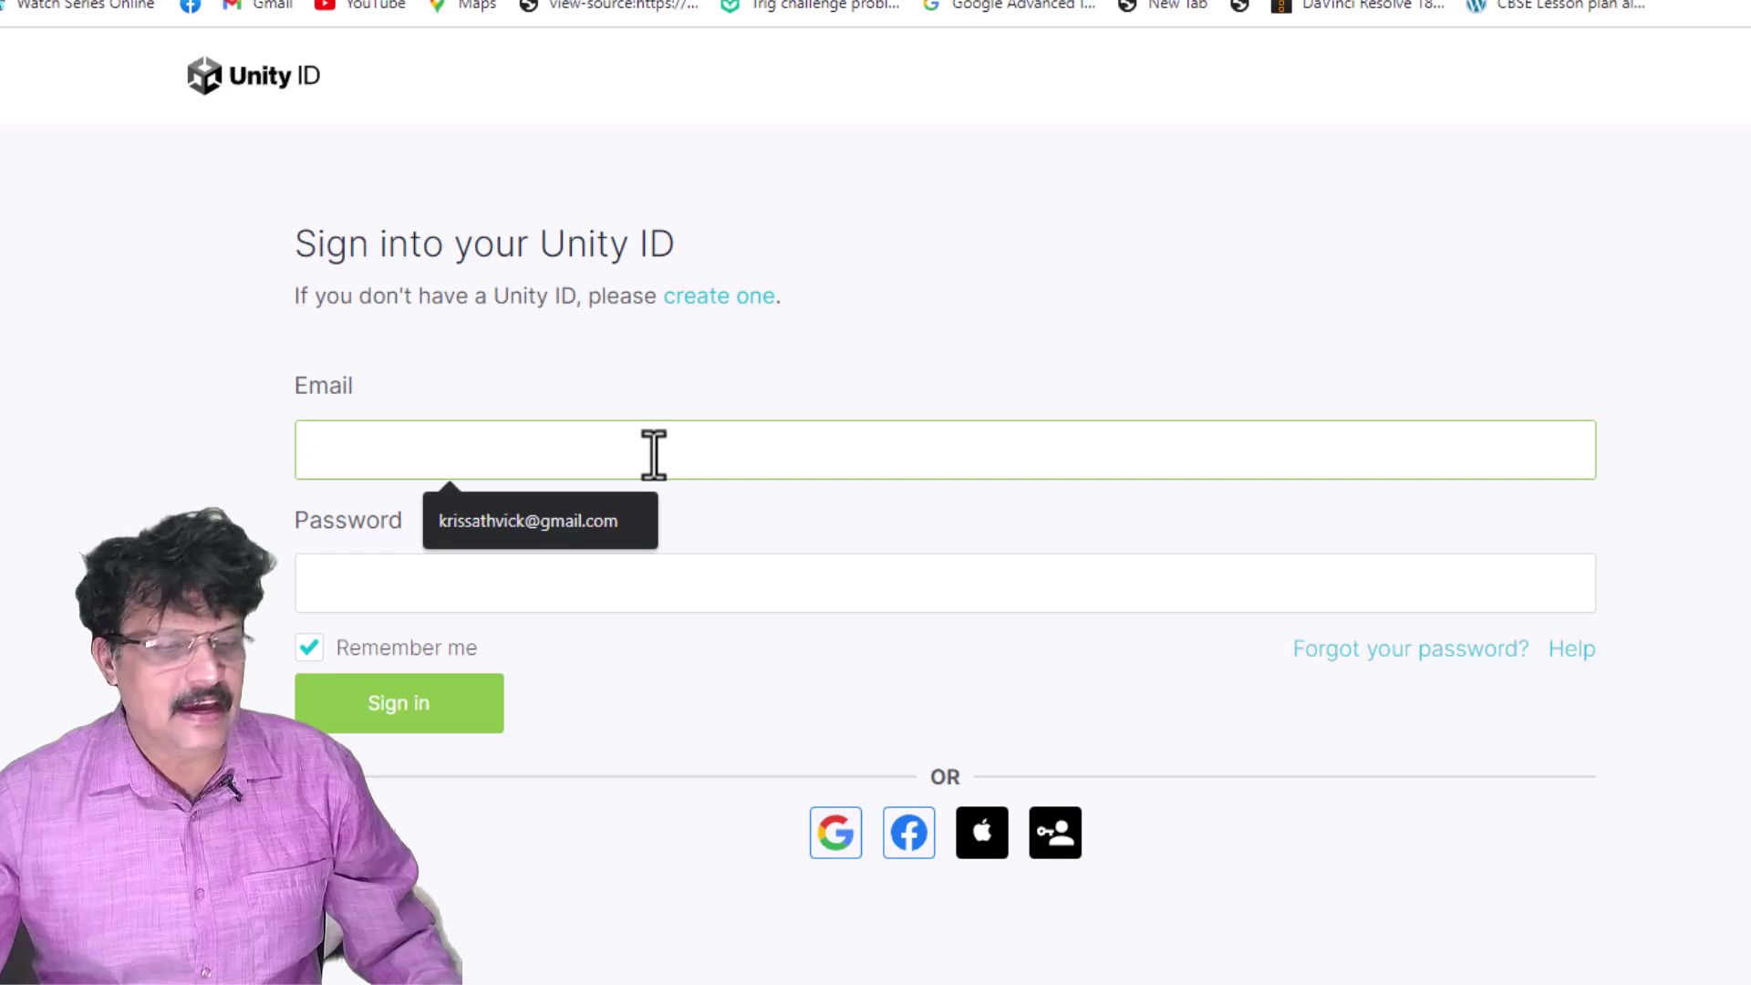
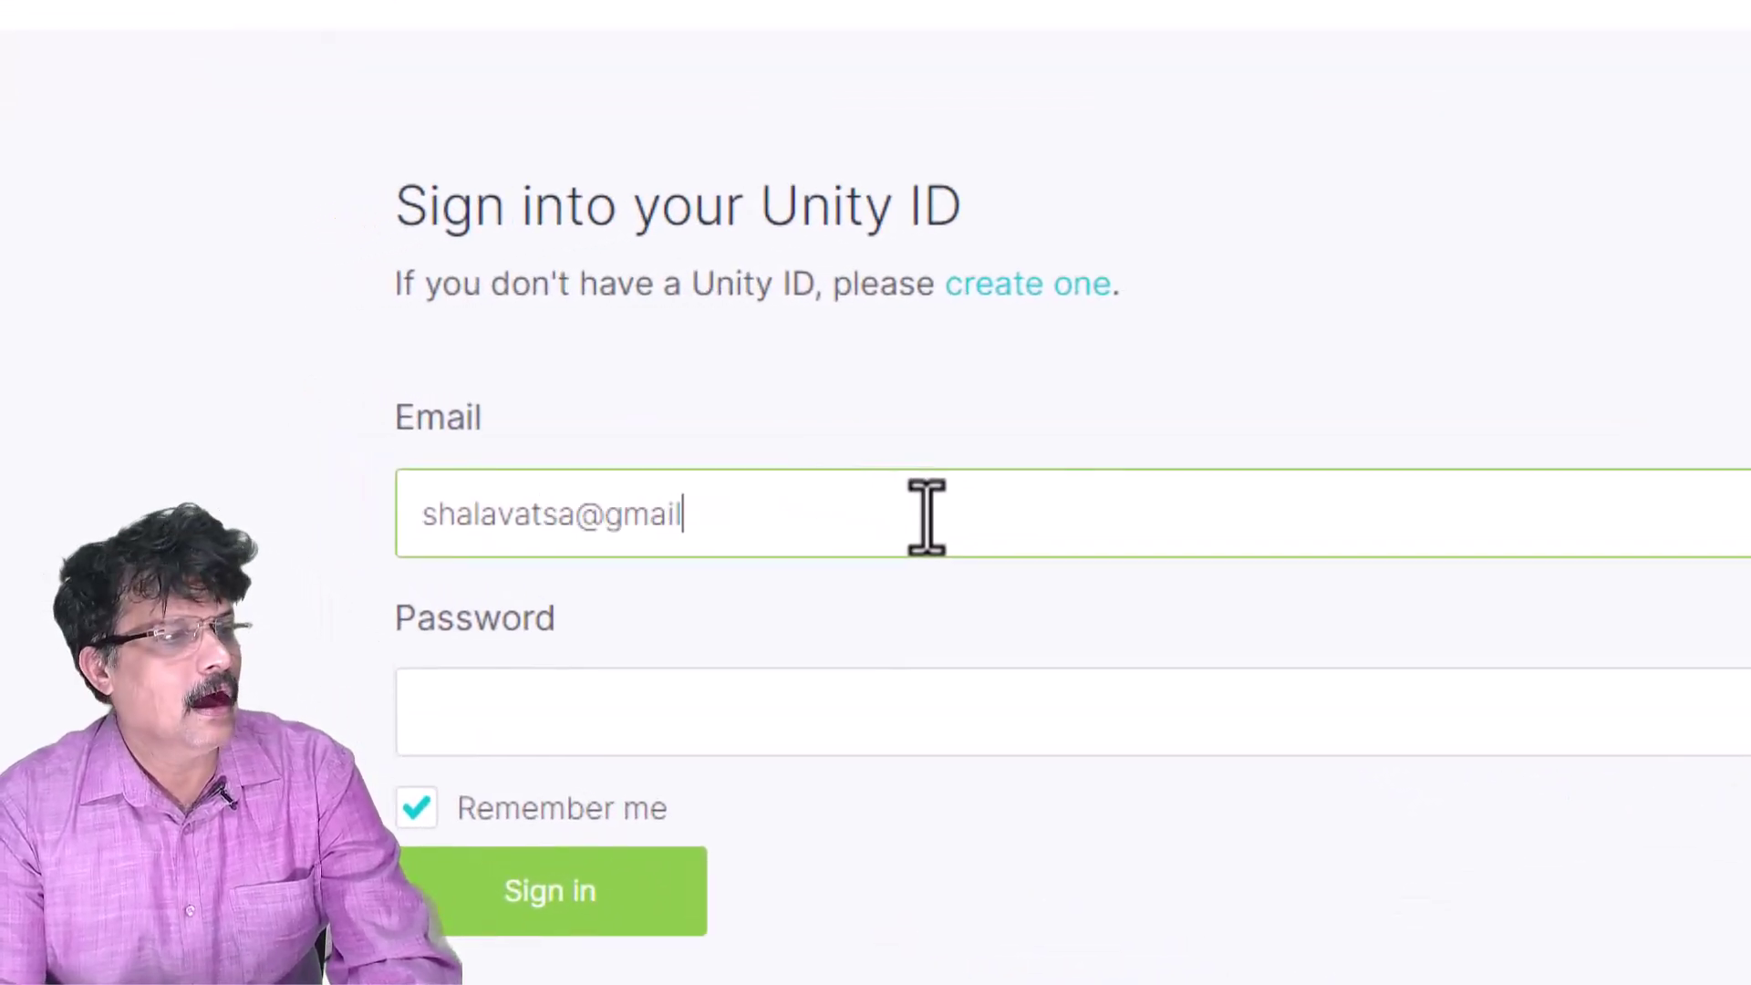
pyautogui.press('Tab')
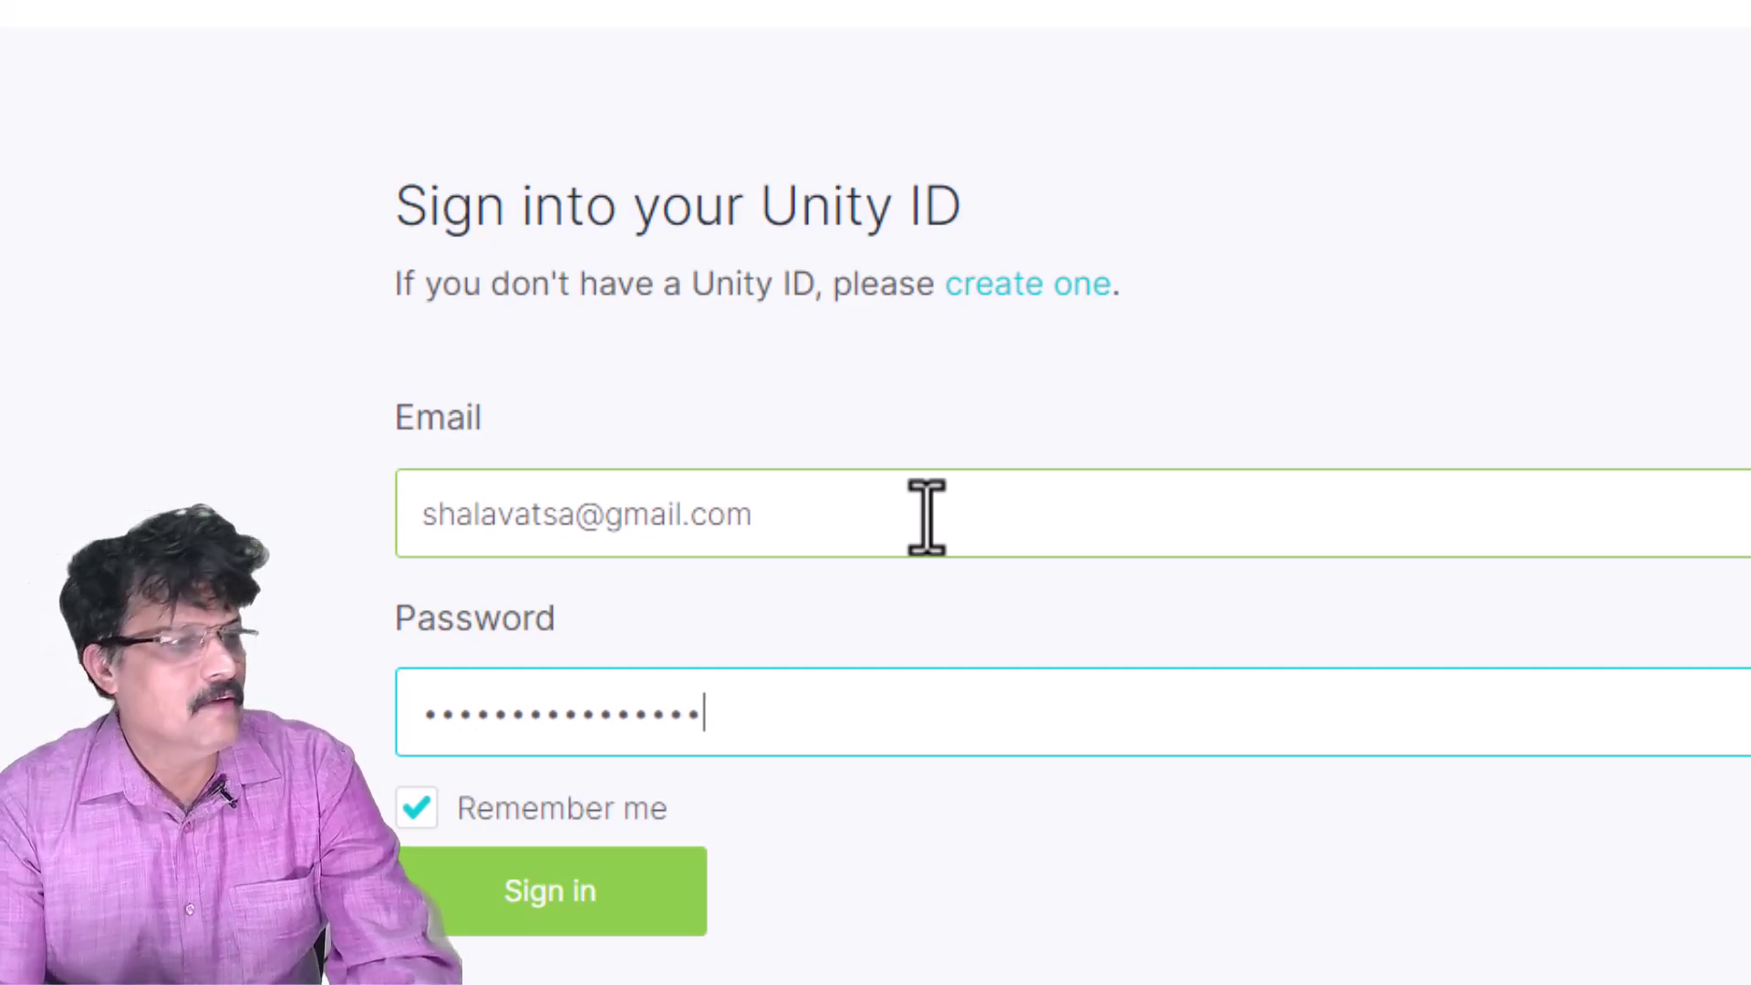
pyautogui.click(589, 903)
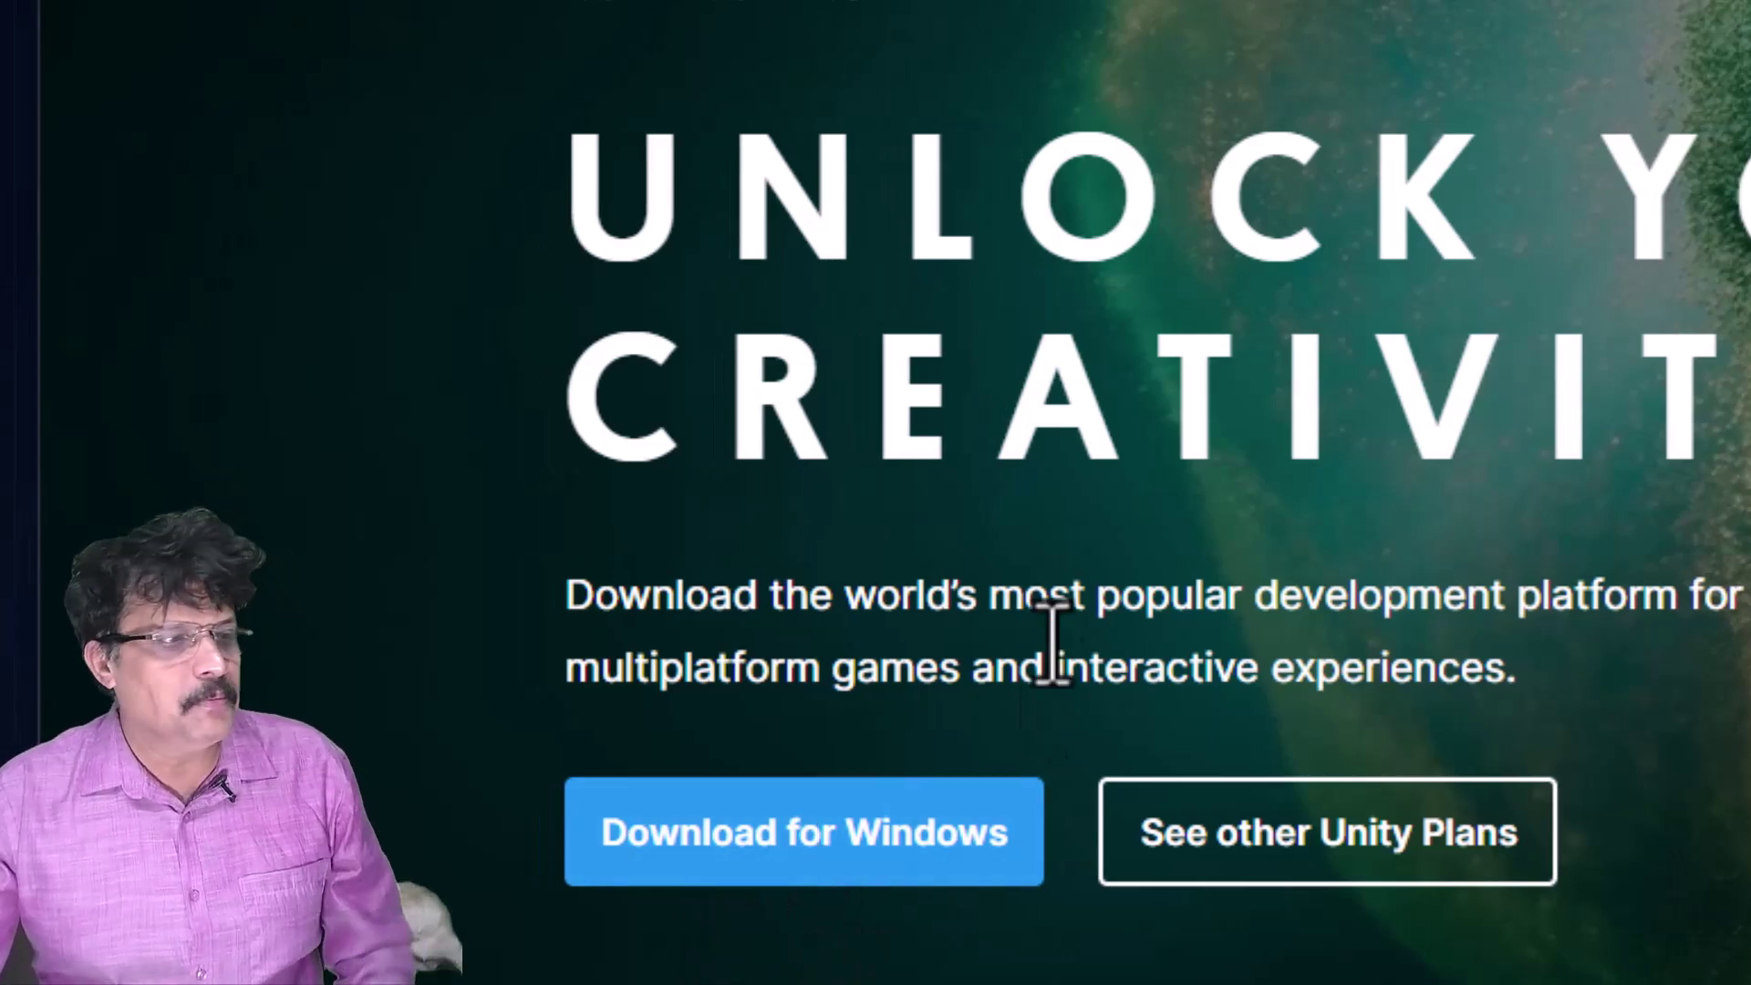
# - Download UnityHubSetup.exe (116.46 MB) with IDM into Downloads\Programs and open that folder
pyautogui.click(844, 852)
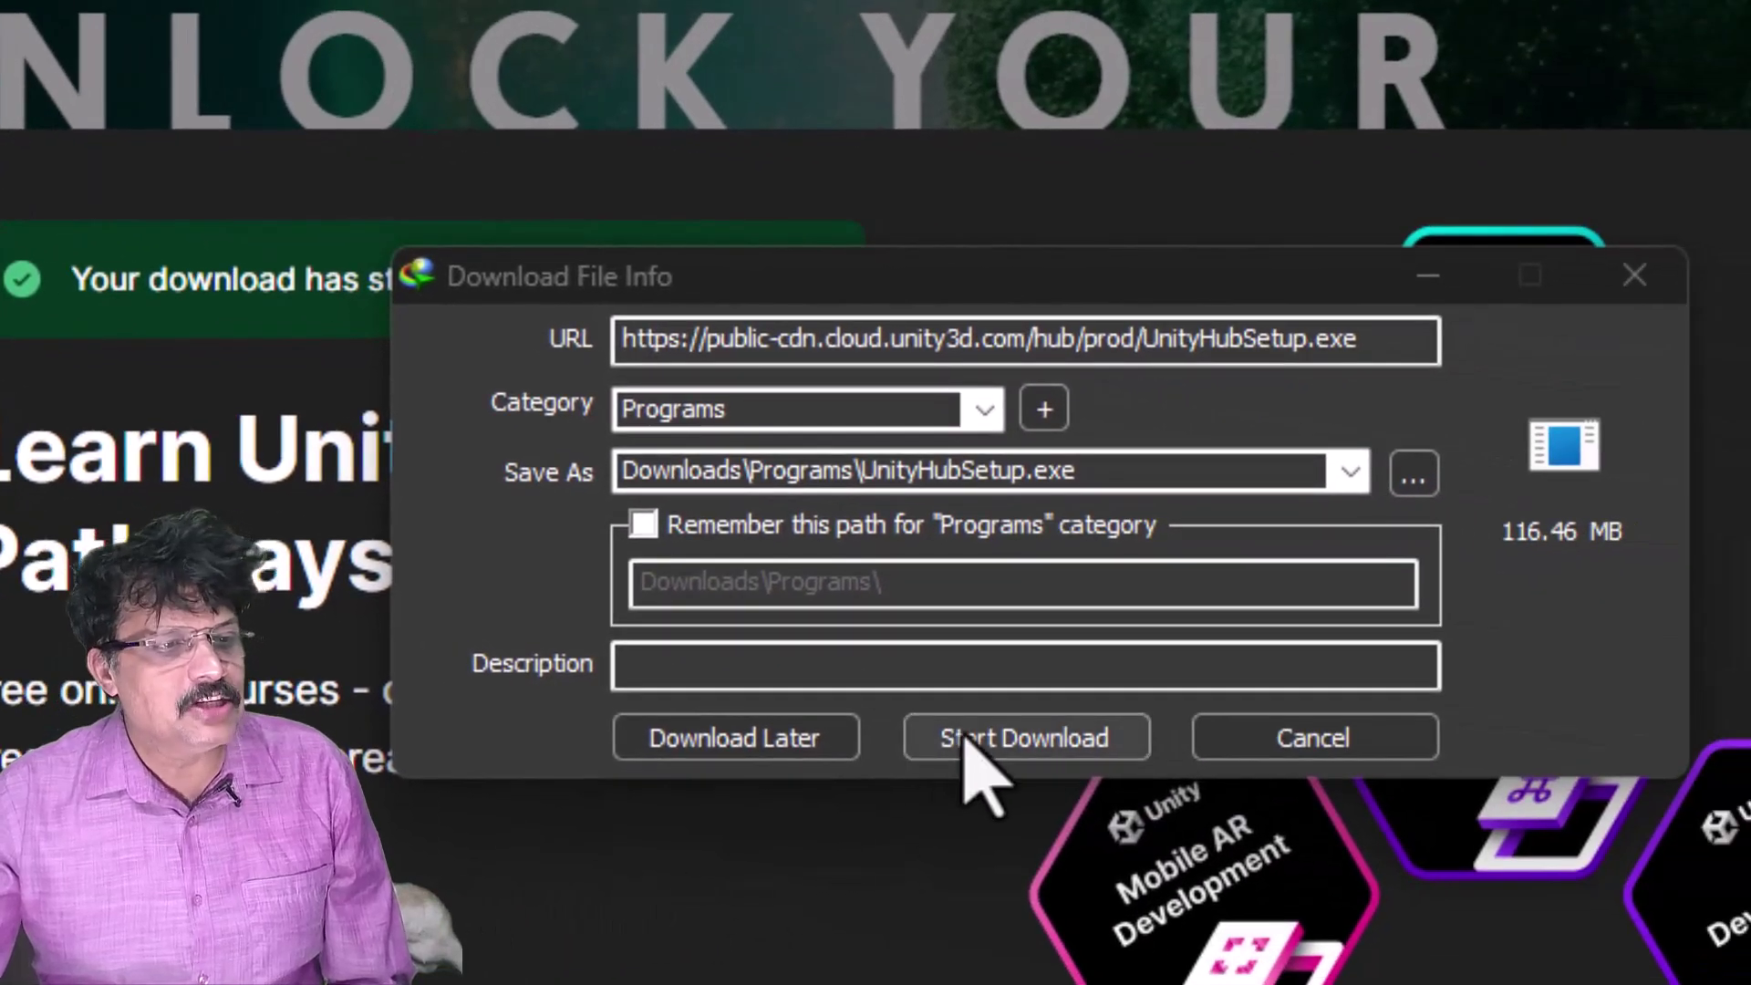
pyautogui.click(981, 757)
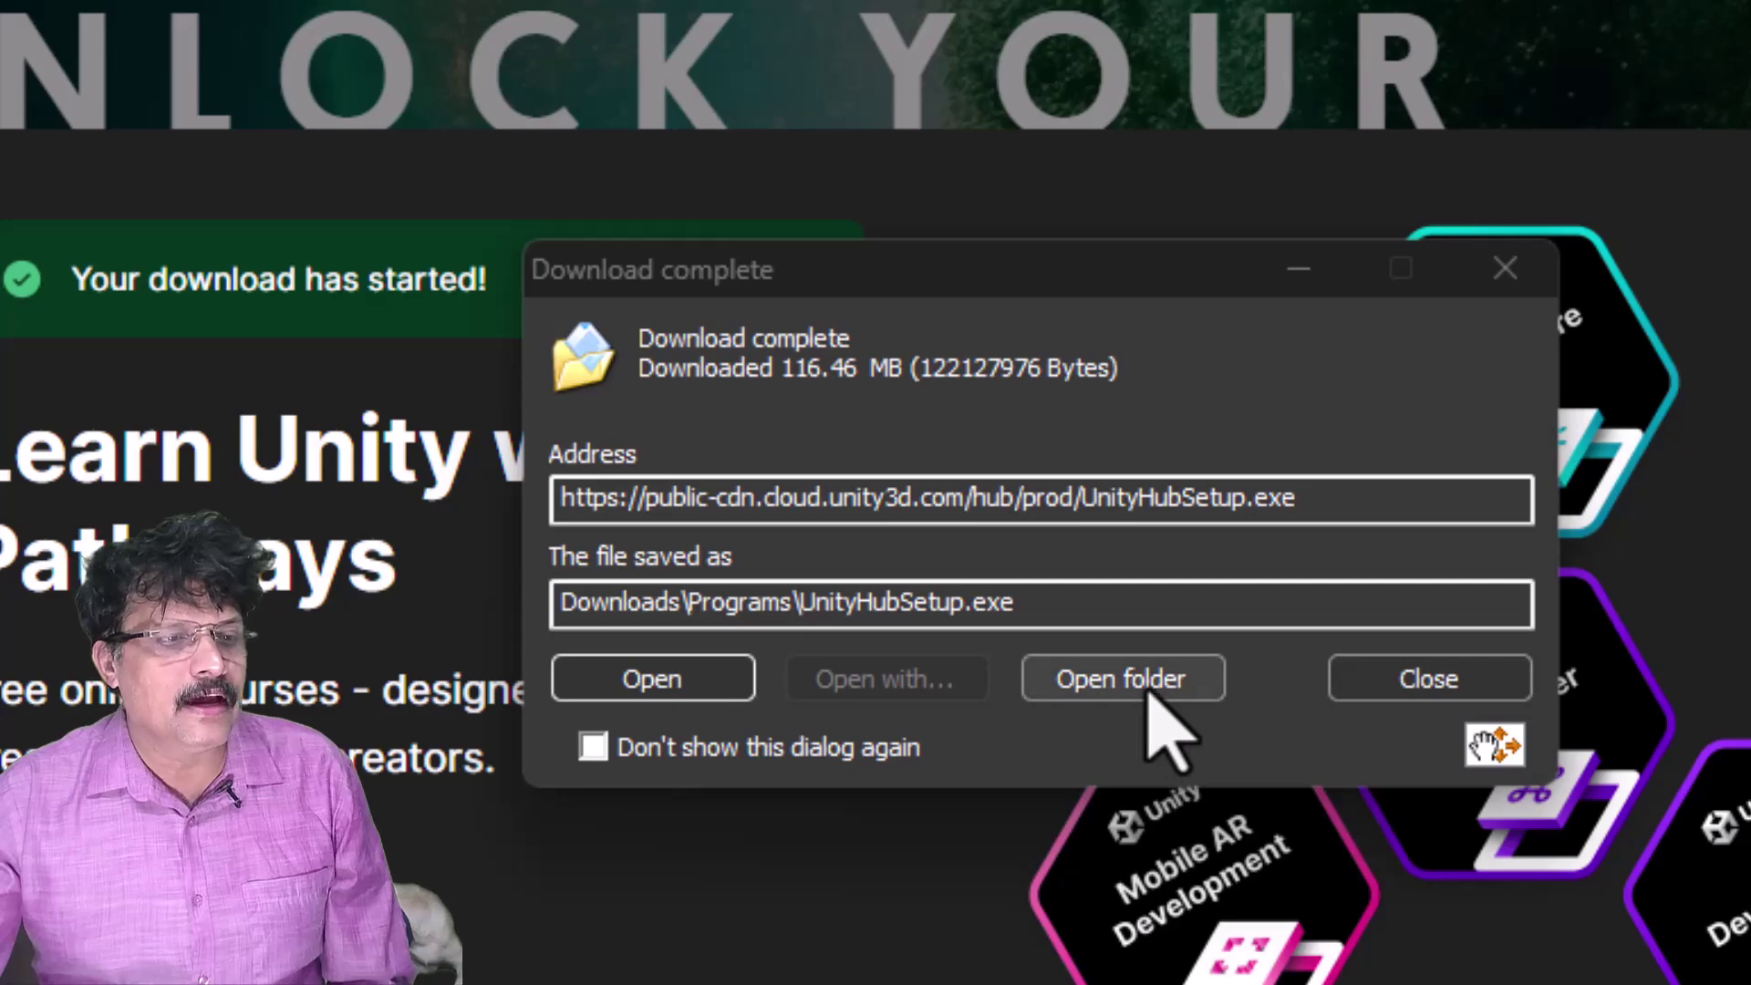
pyautogui.click(1149, 695)
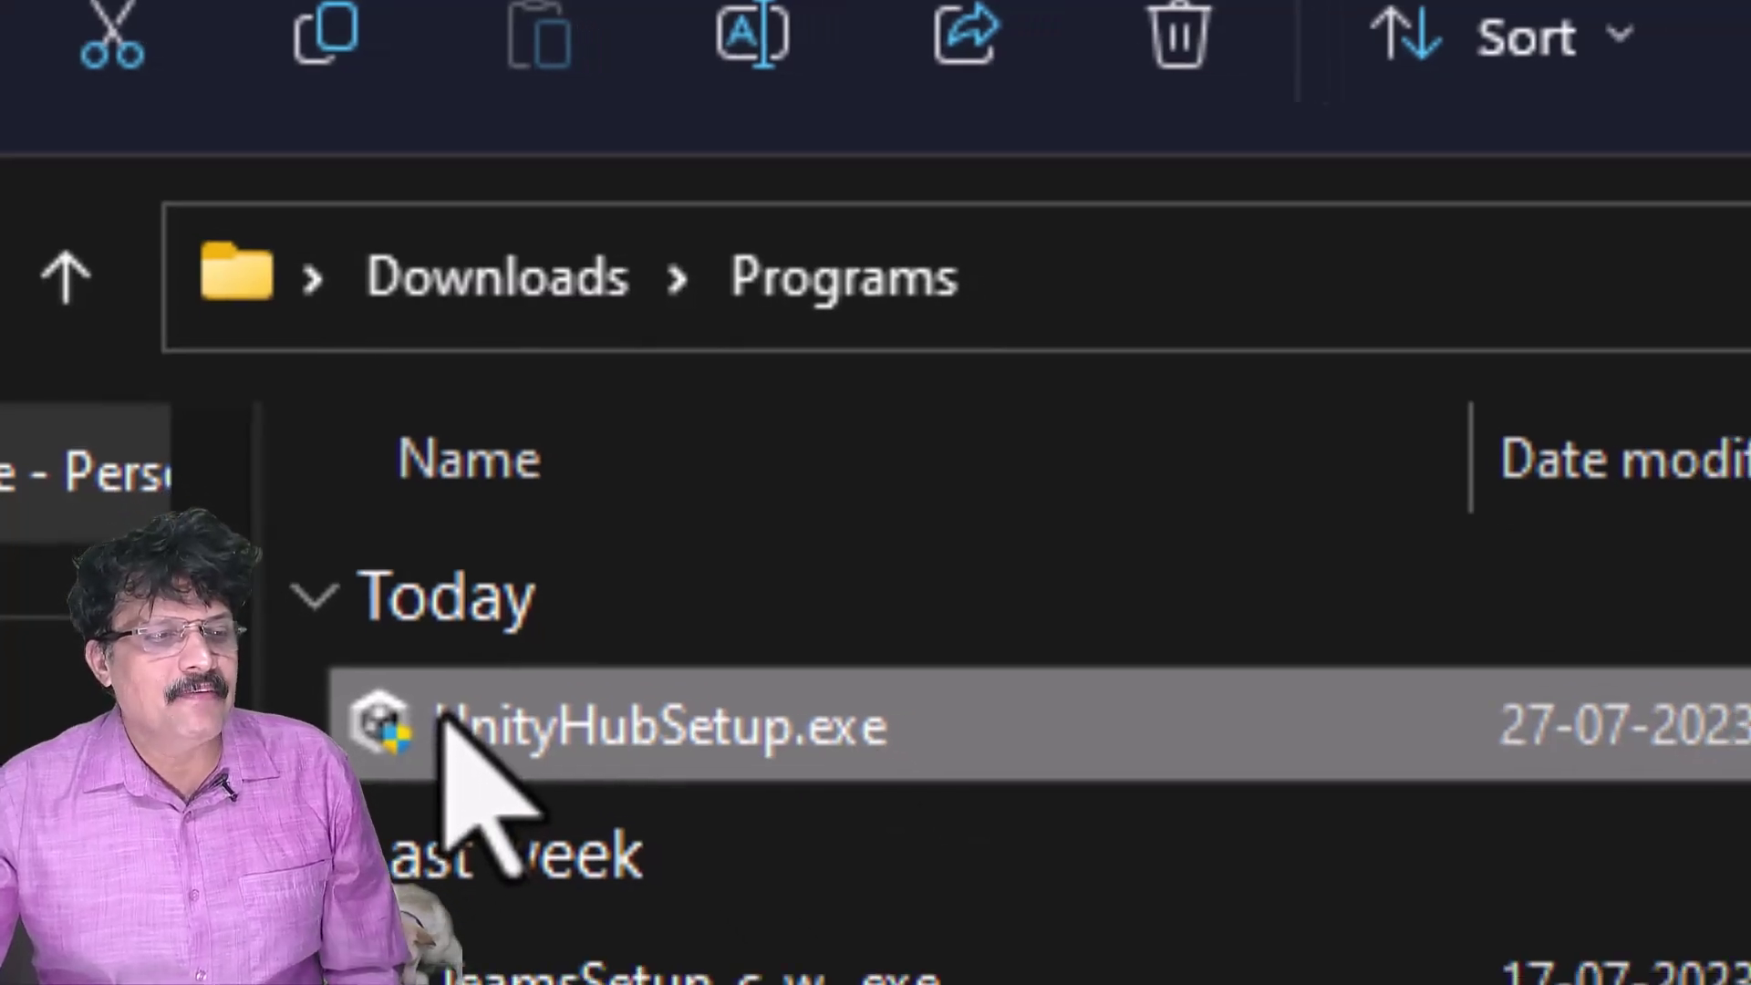
# - Run UnityHubSetup.exe as administrator
pyautogui.rightClick(459, 768)
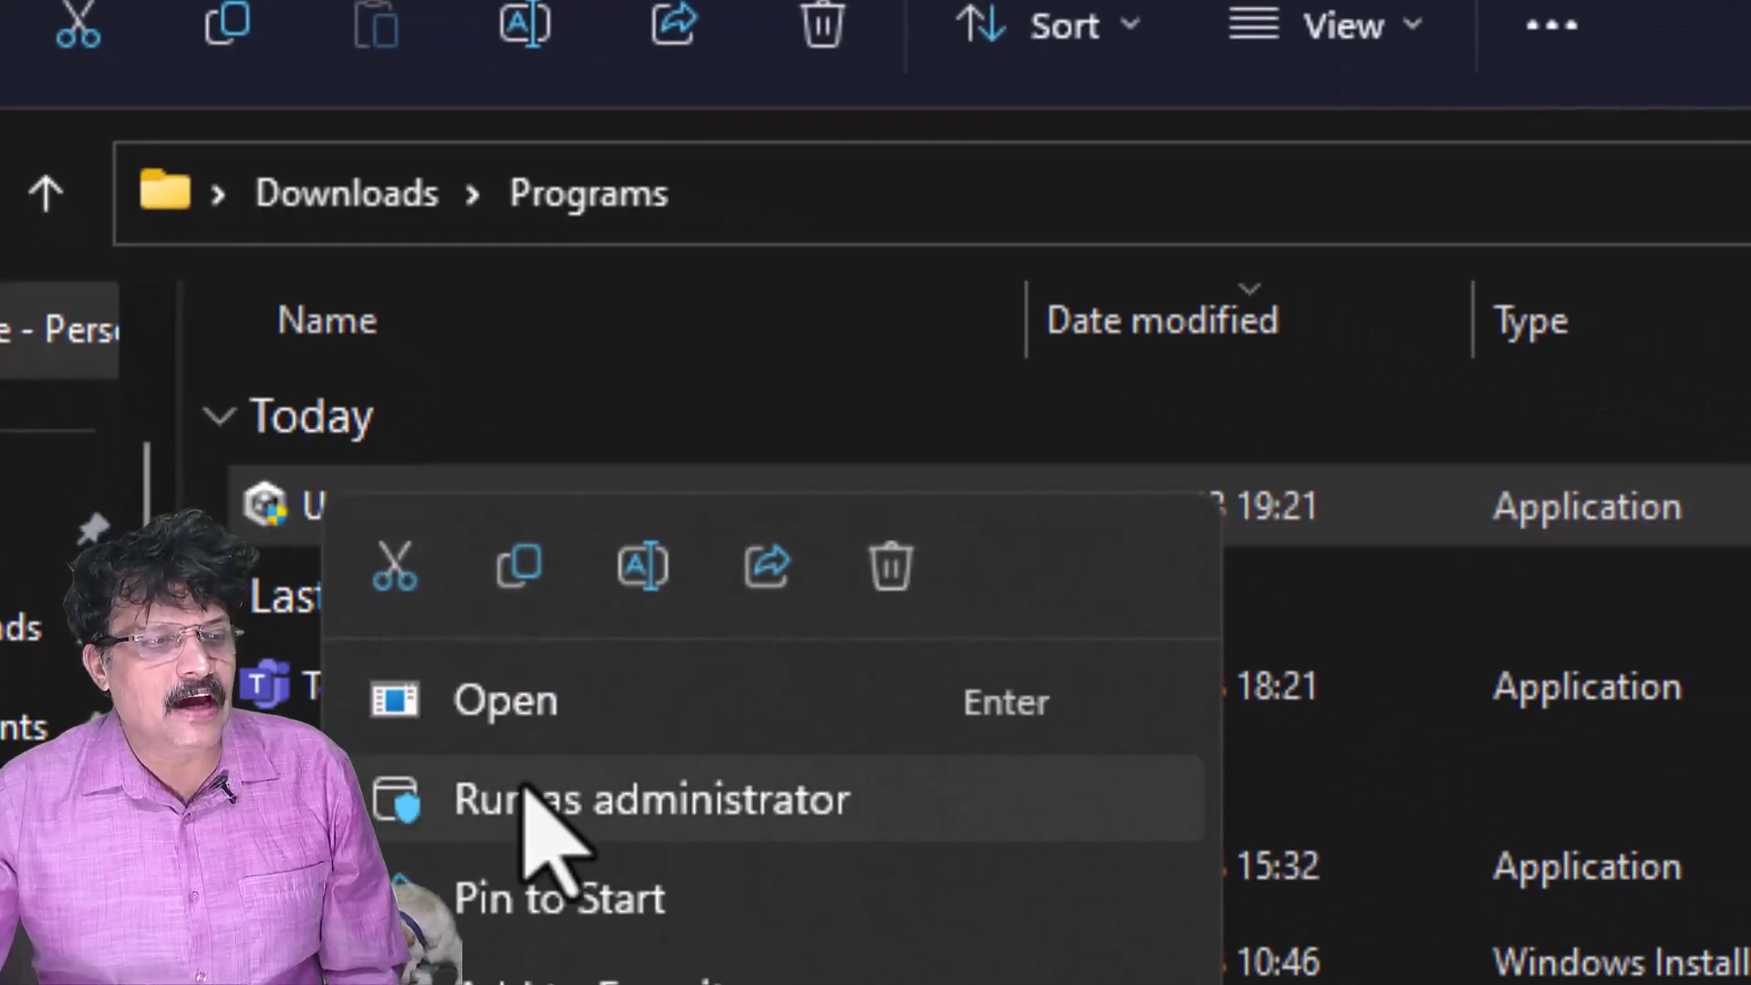
pyautogui.click(526, 793)
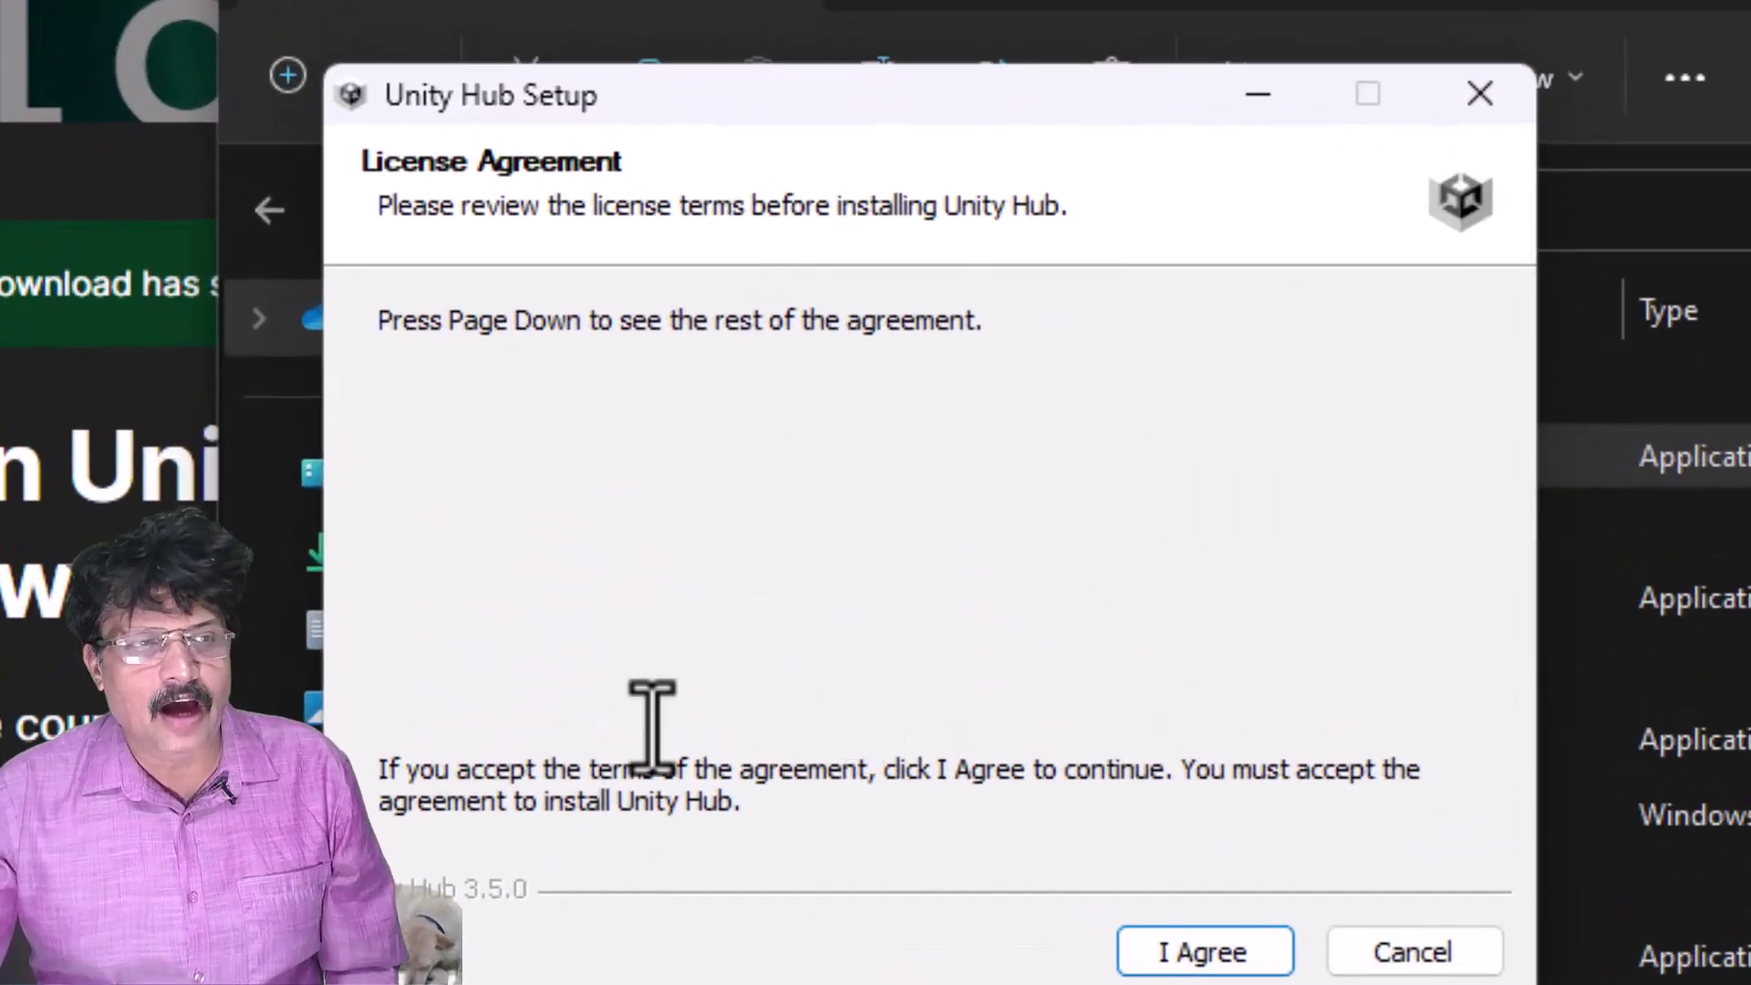
# - Accept the license, install to the default C:\Program Files\Unity Hub, and launch Unity Hub 3.5.0
pyautogui.click(1202, 956)
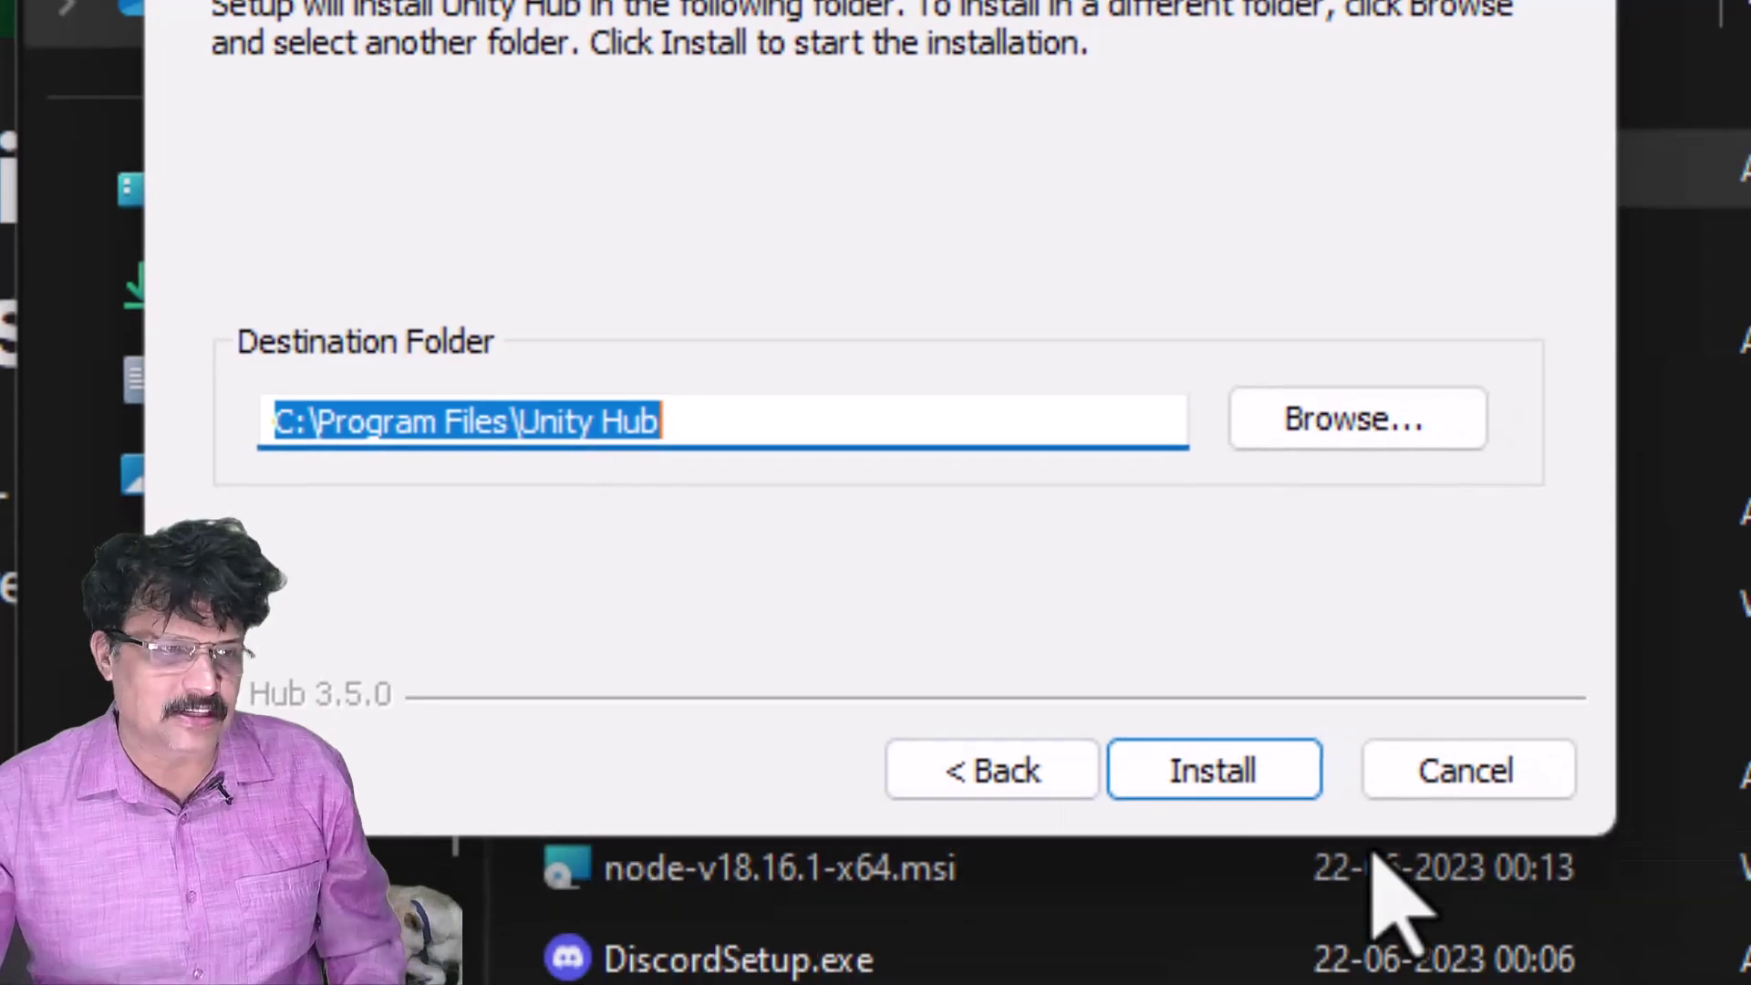
pyautogui.click(1247, 790)
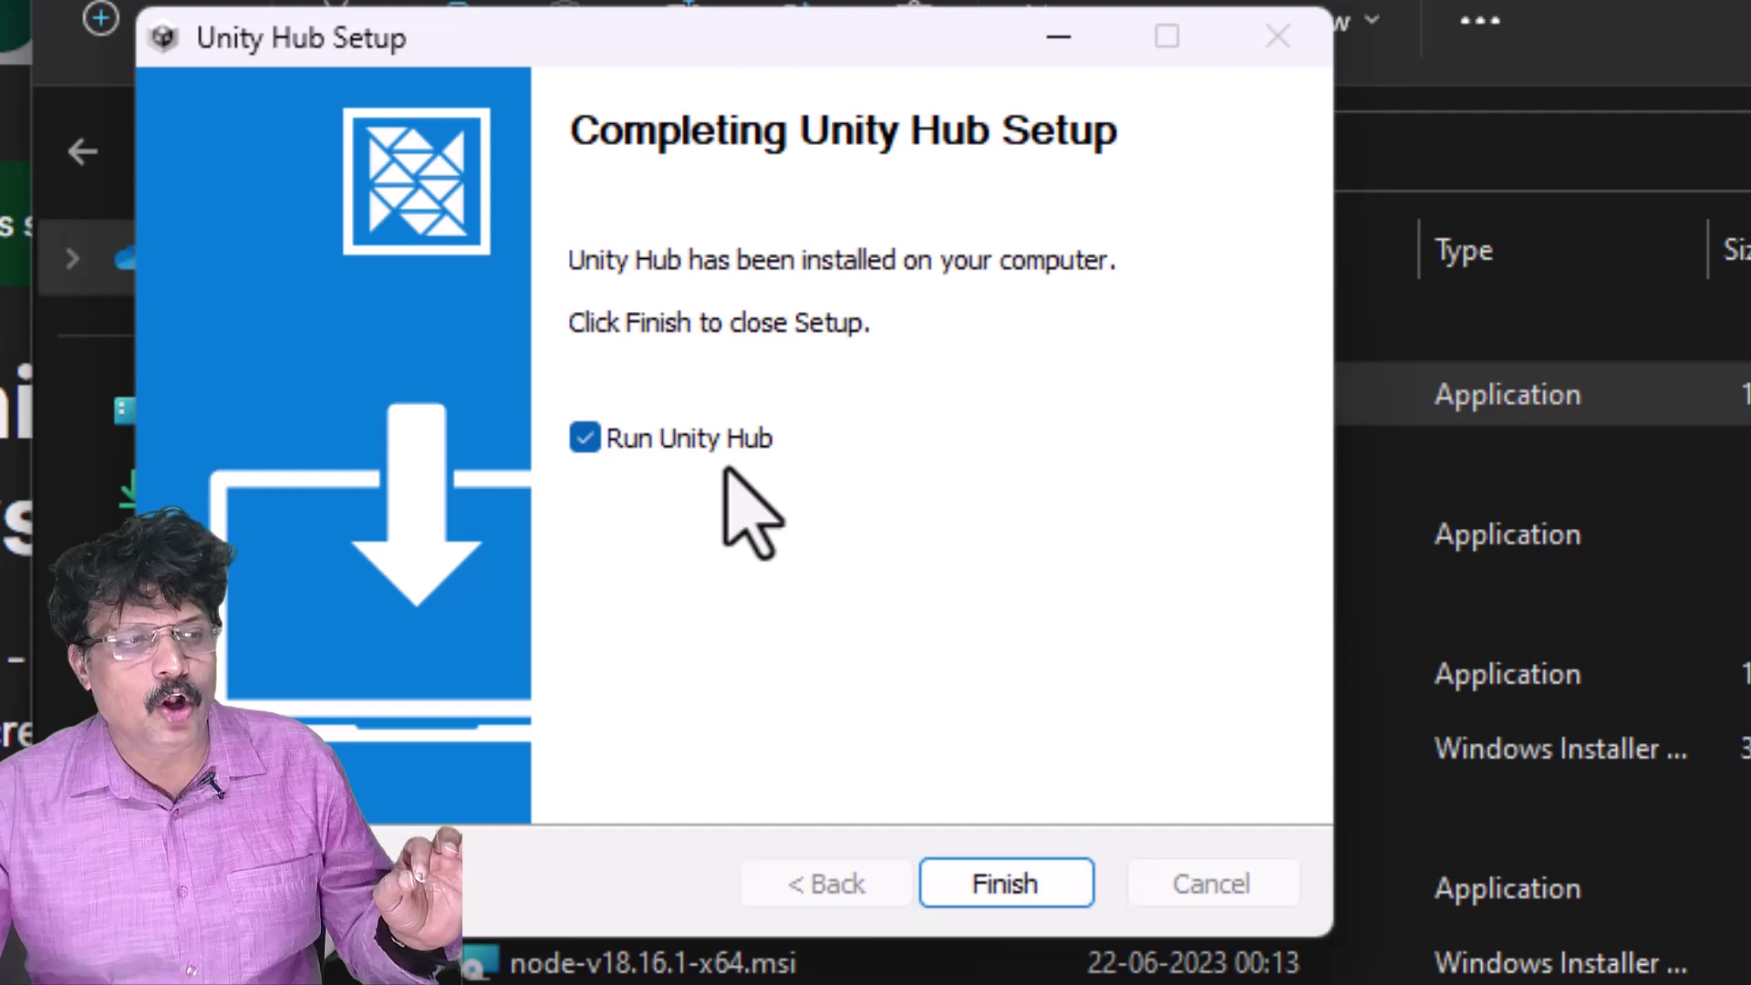
pyautogui.click(1005, 885)
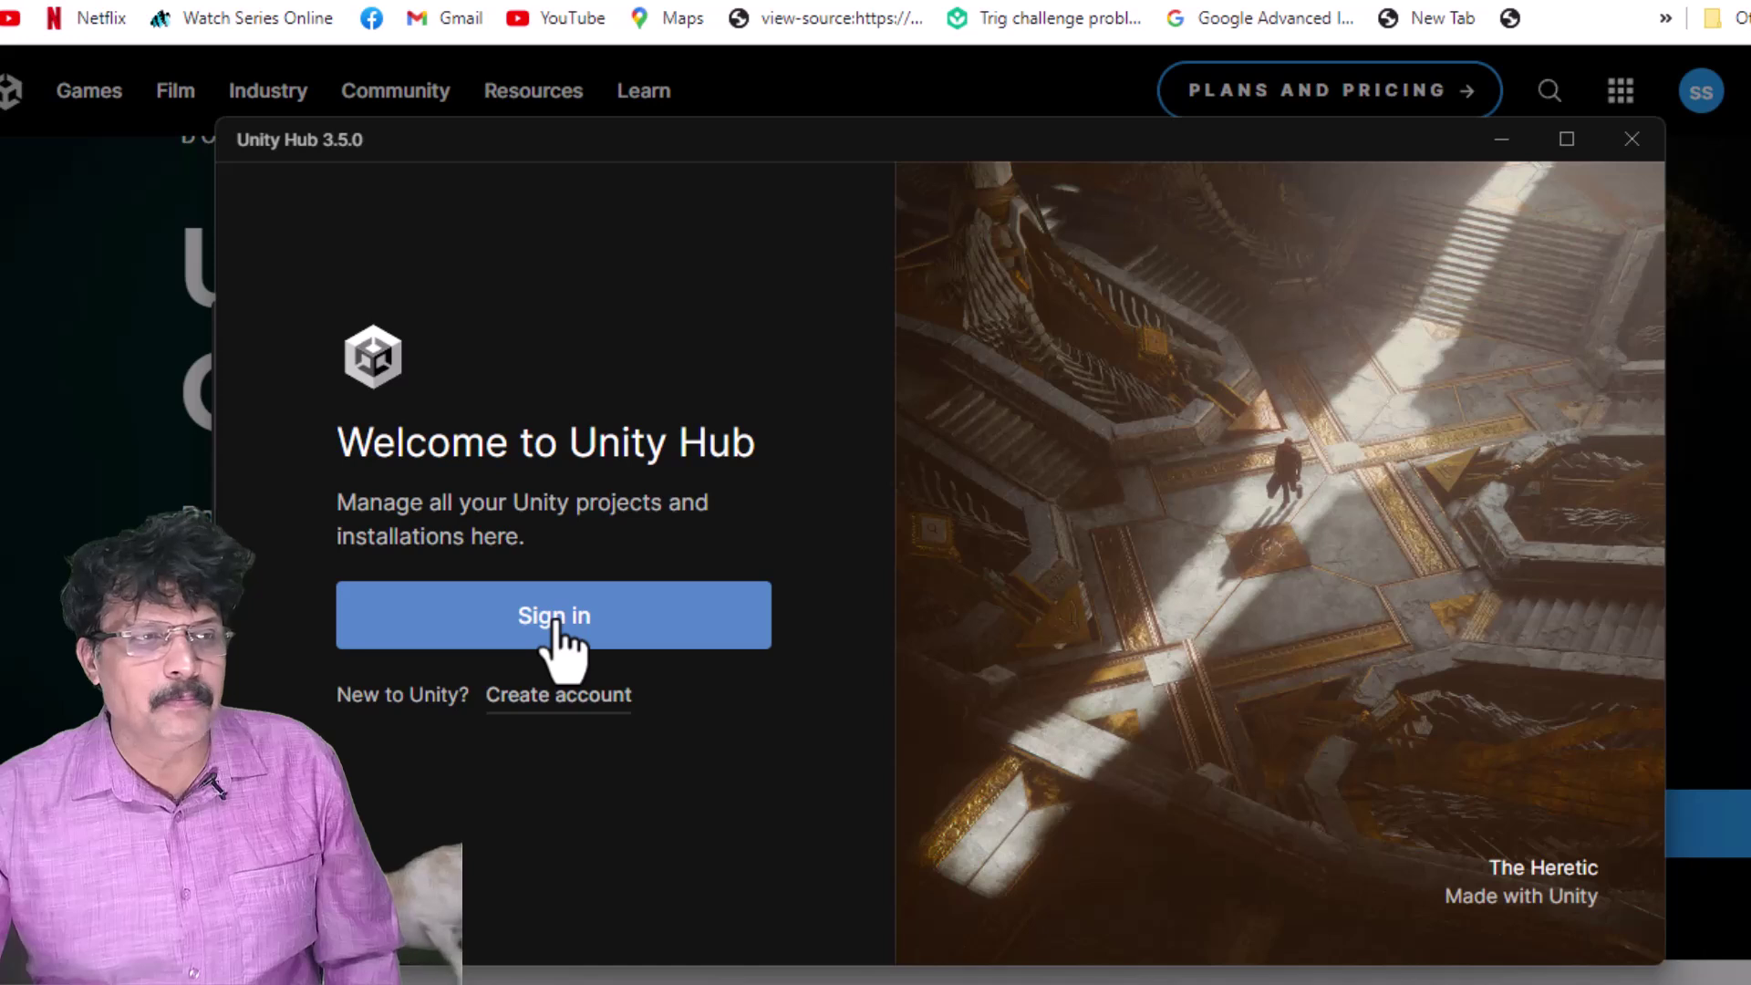
# - Sign in to Unity Hub through the browser with the Unity ID e-mail and password
pyautogui.click(559, 629)
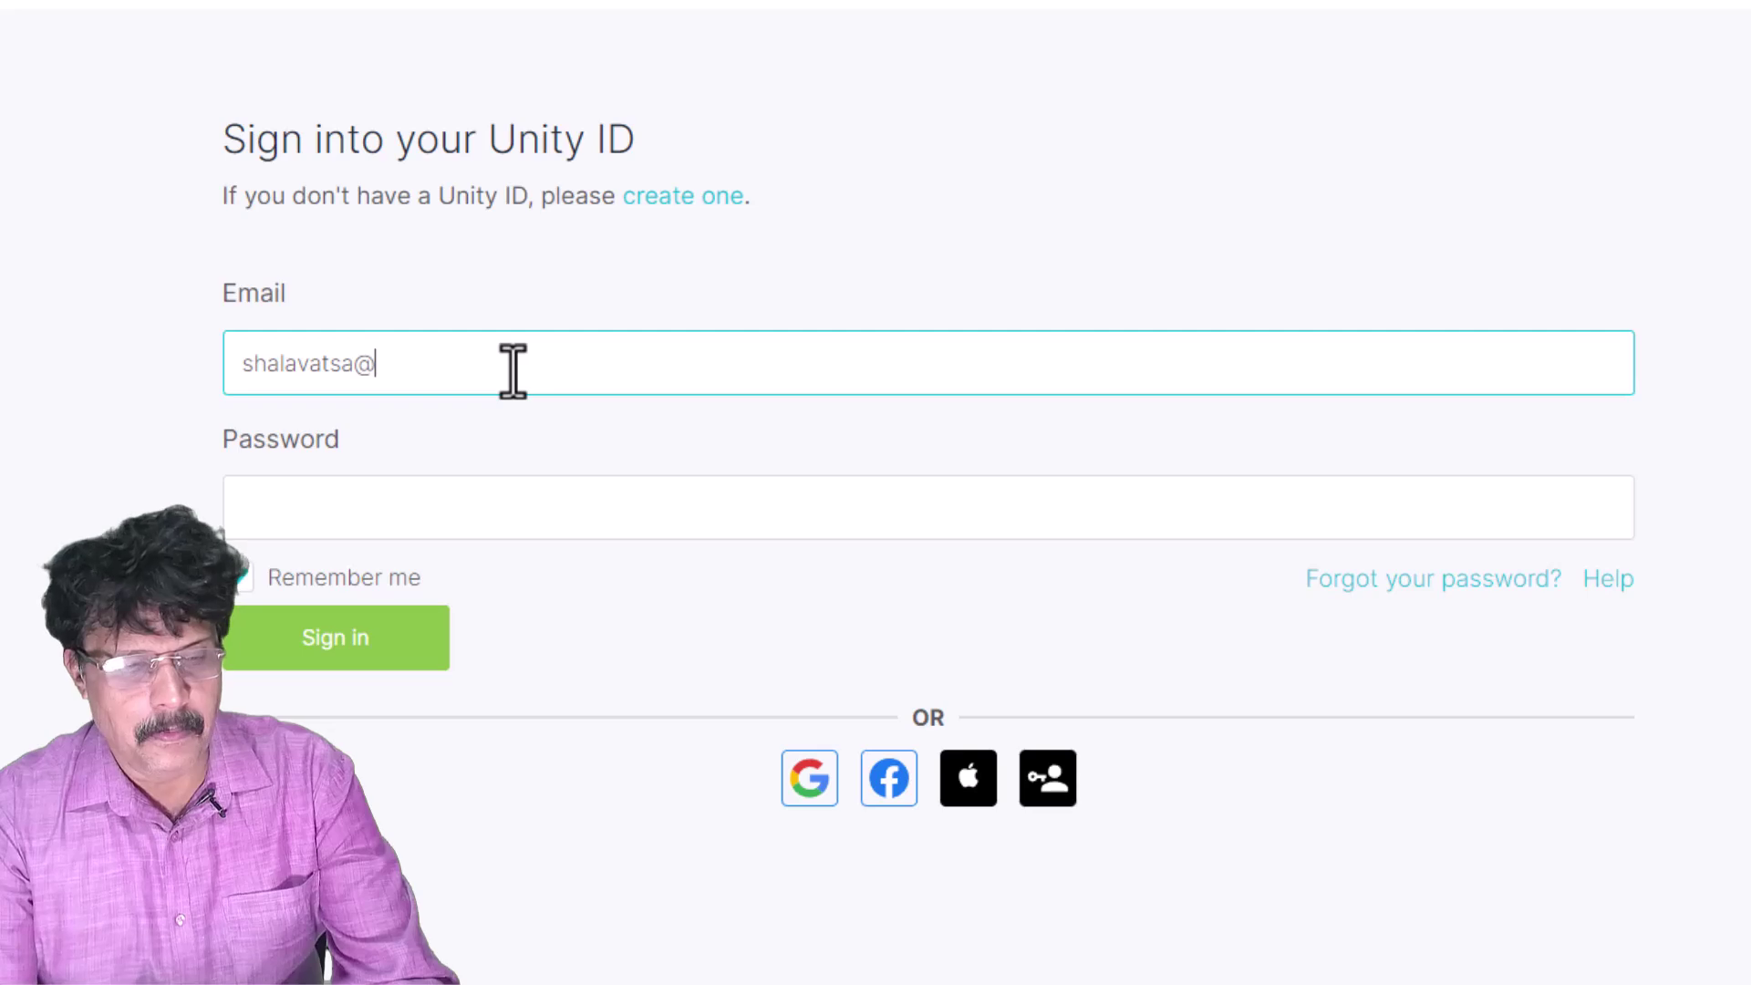
pyautogui.write('mail.co')
pyautogui.press('Tab')
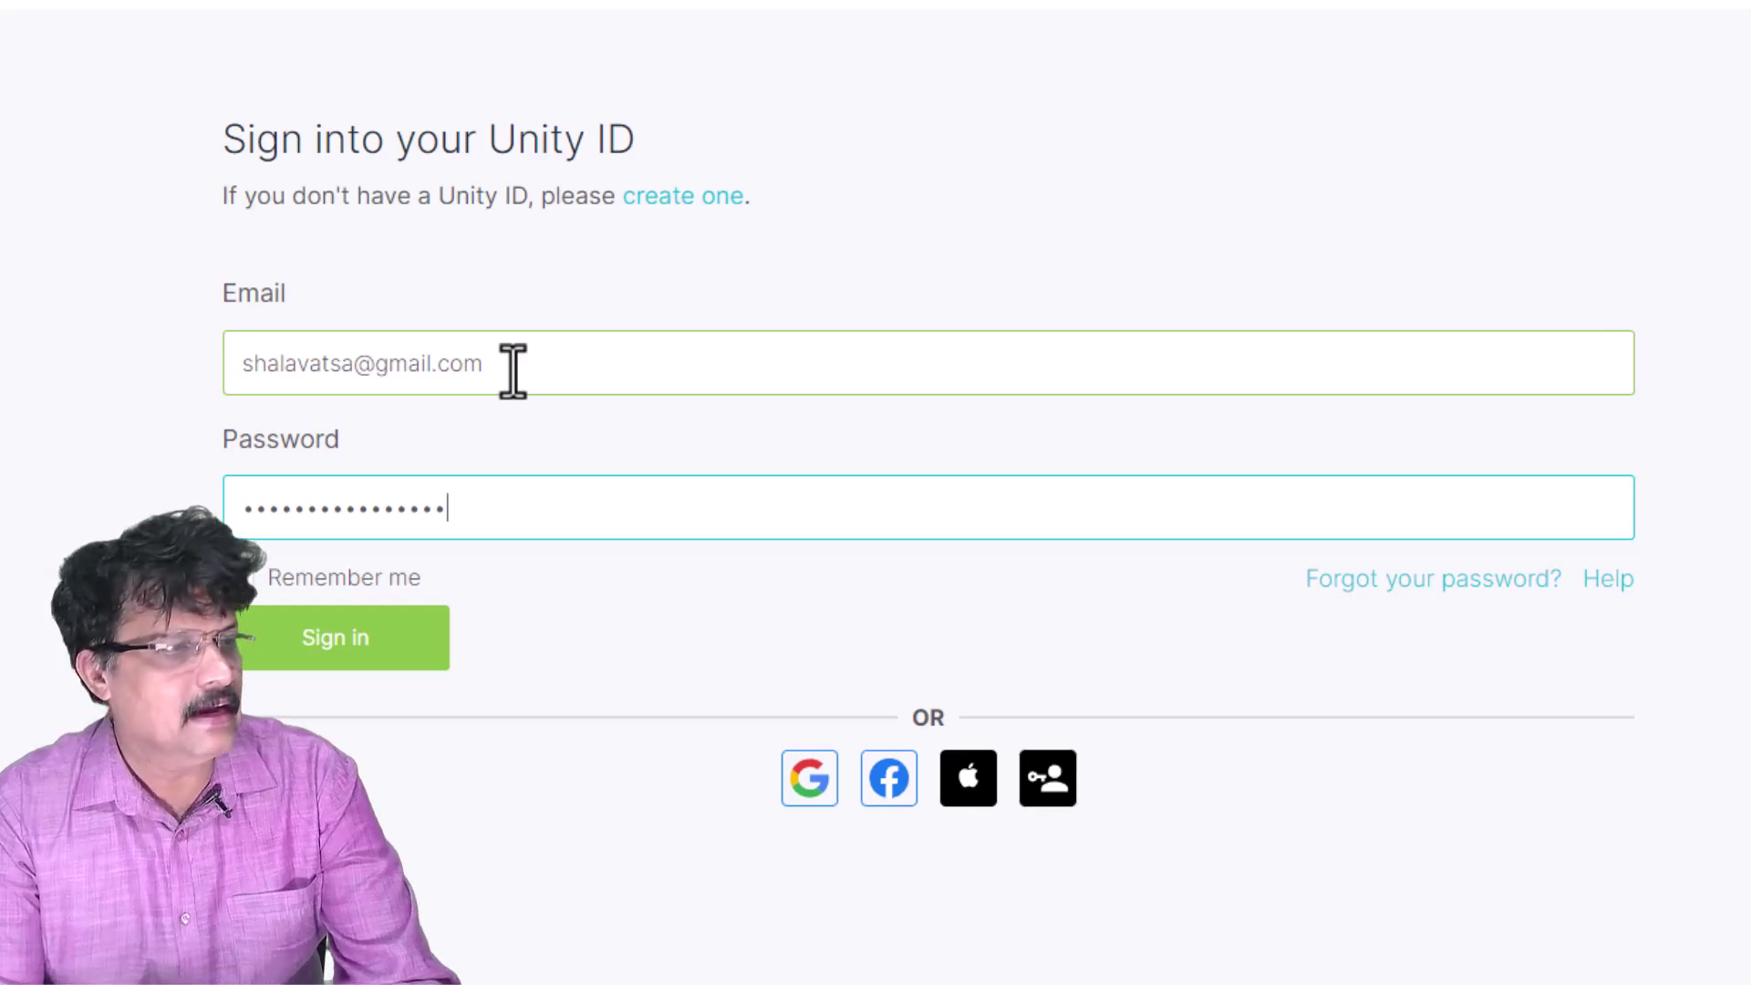
pyautogui.click(349, 634)
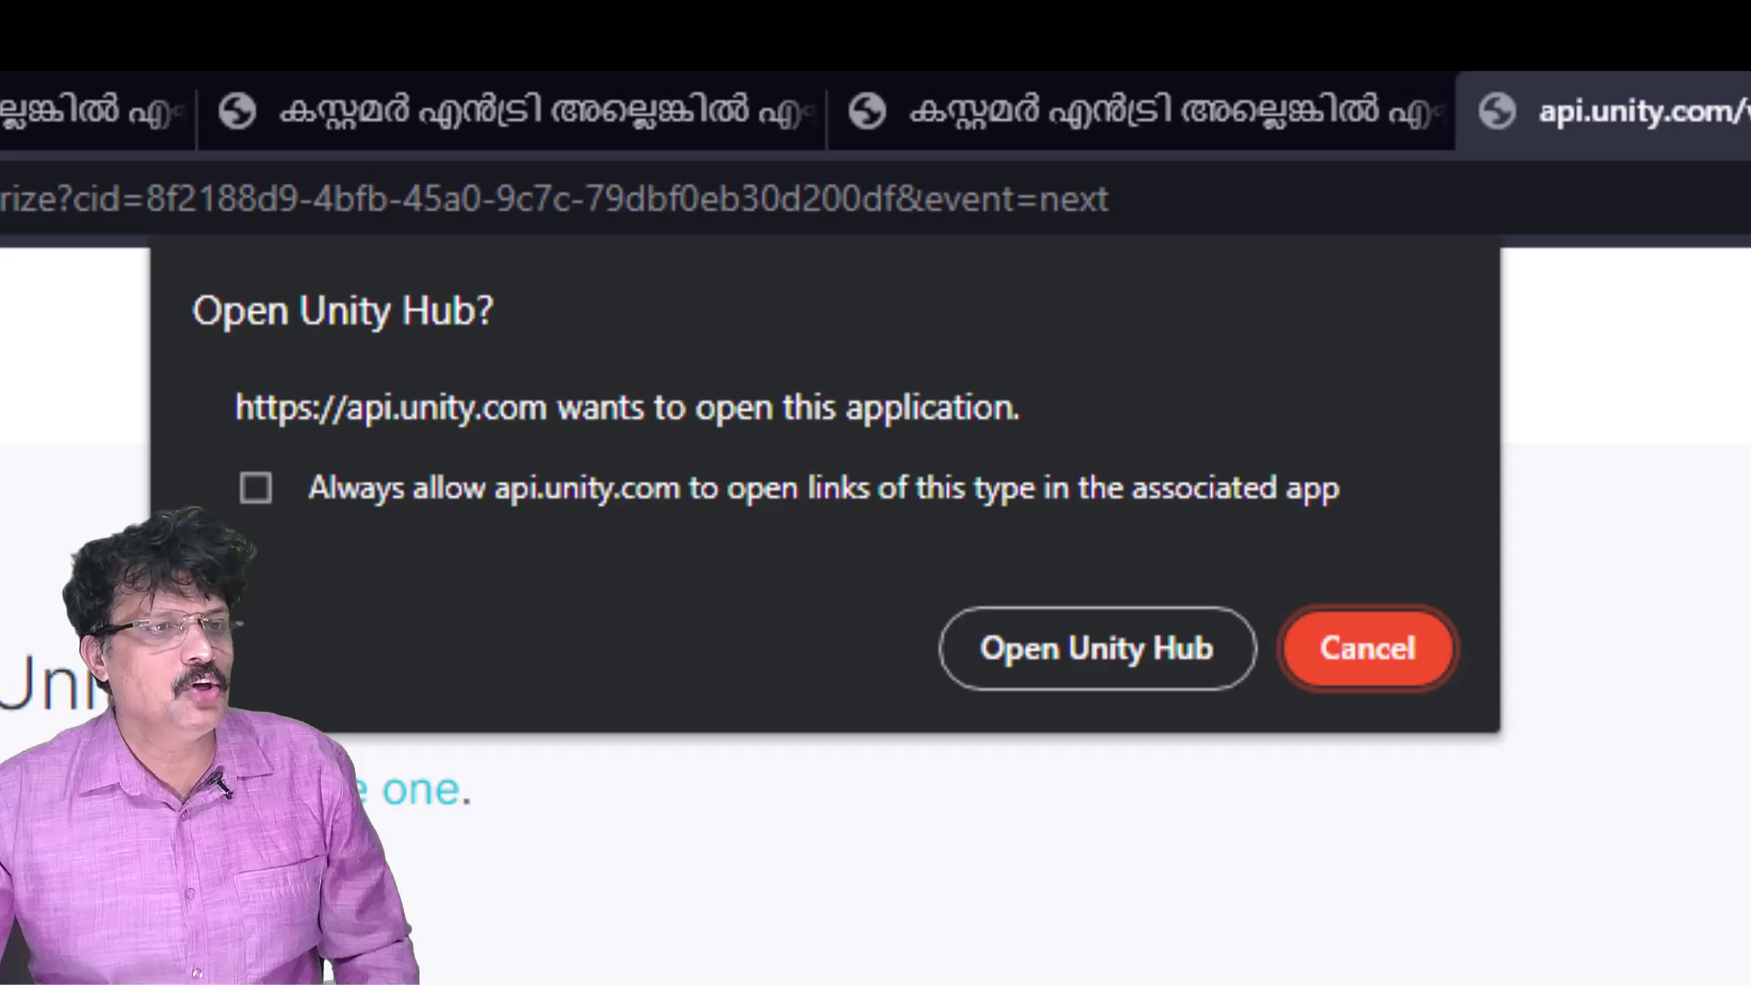
pyautogui.click(1095, 673)
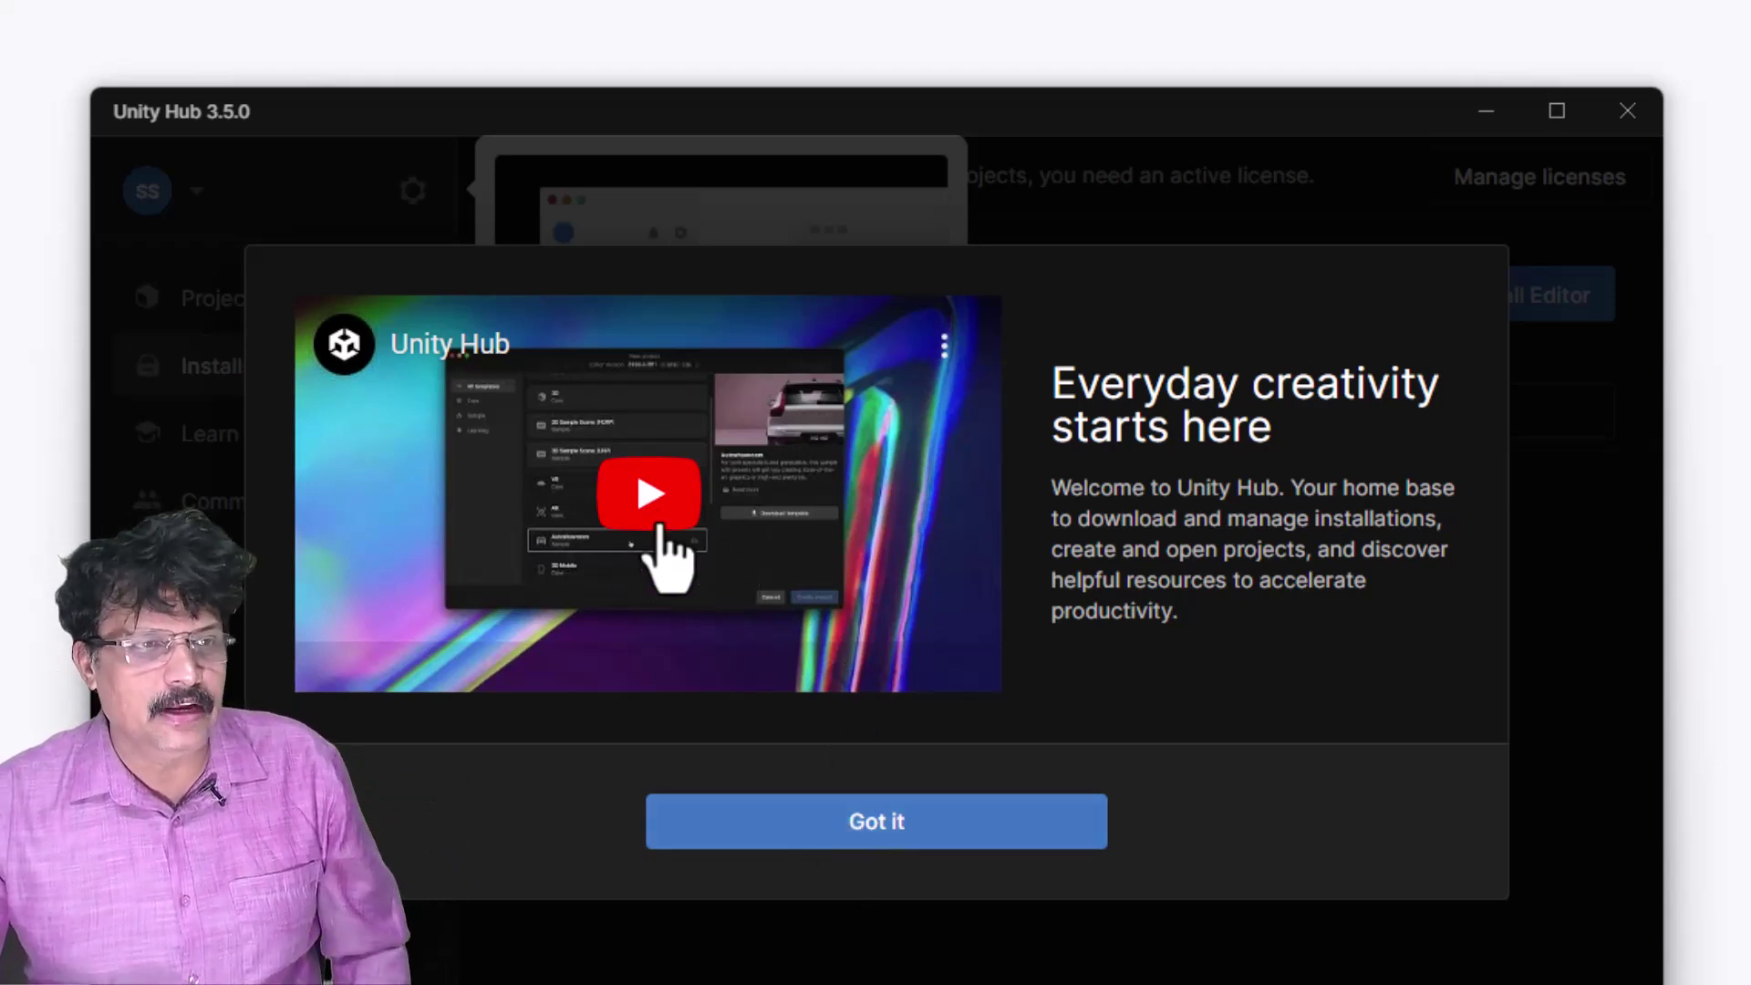
# - Dismiss the welcome, skip the 2022.3.5f1 editor install, and view other plans on unity.com/pricing
pyautogui.click(853, 834)
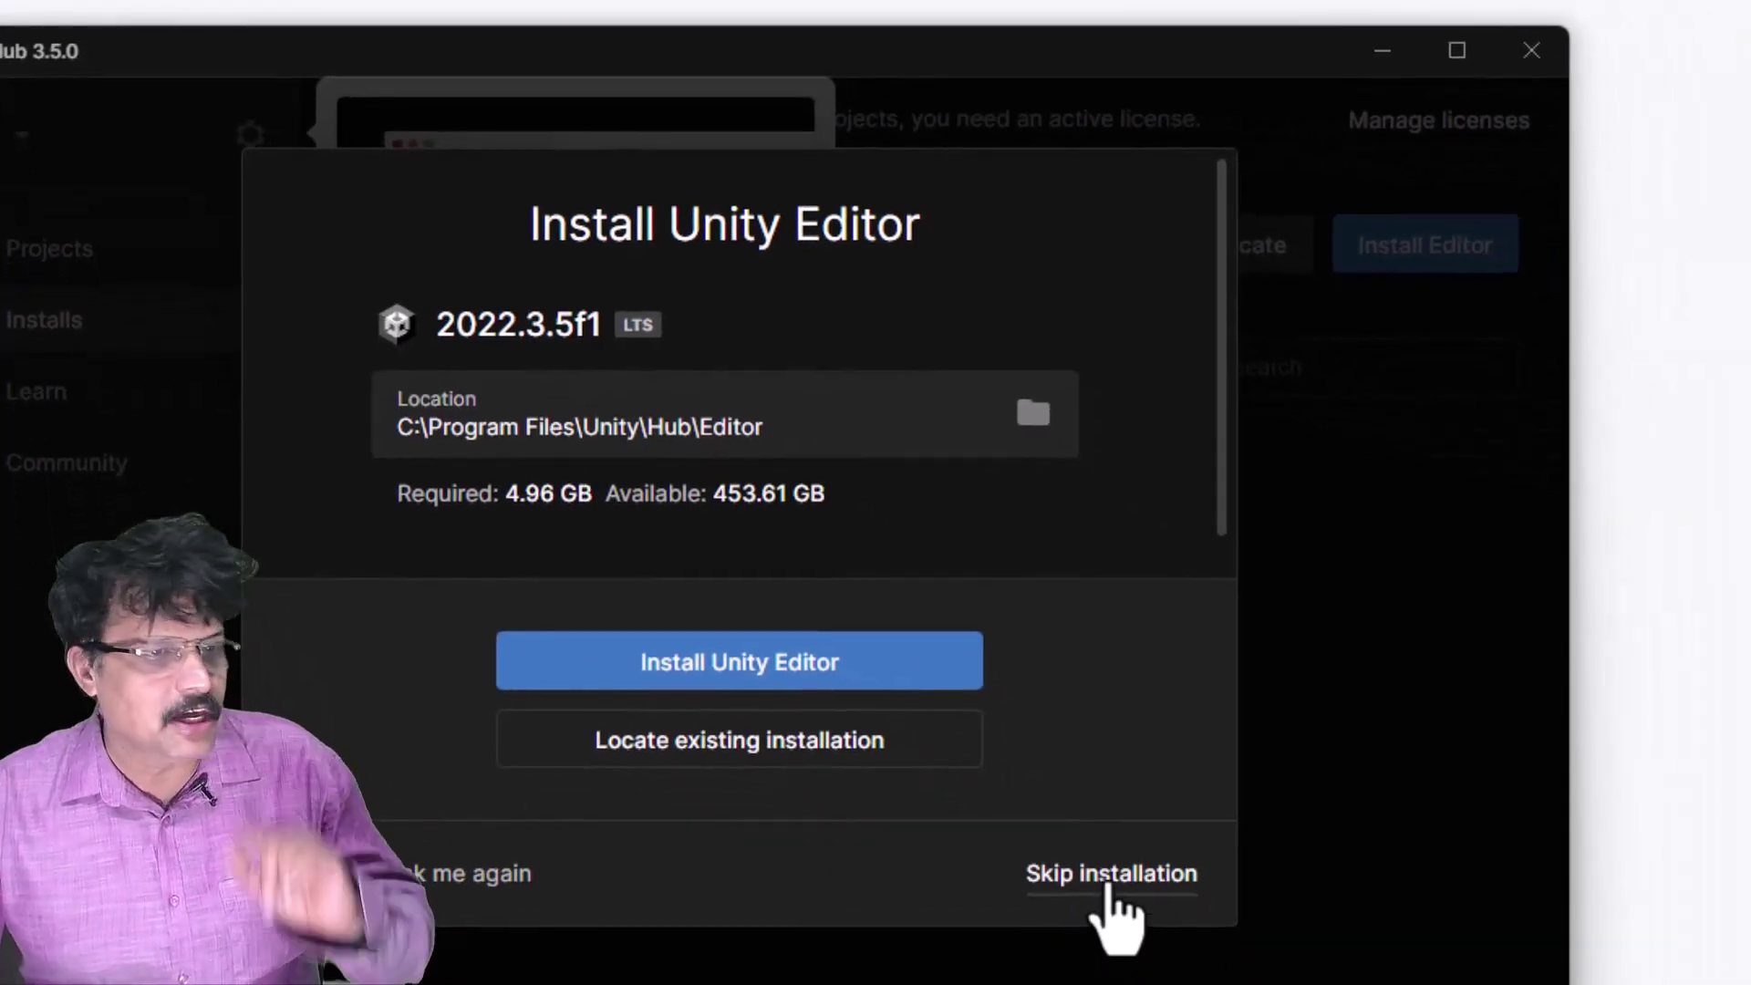
pyautogui.click(1108, 893)
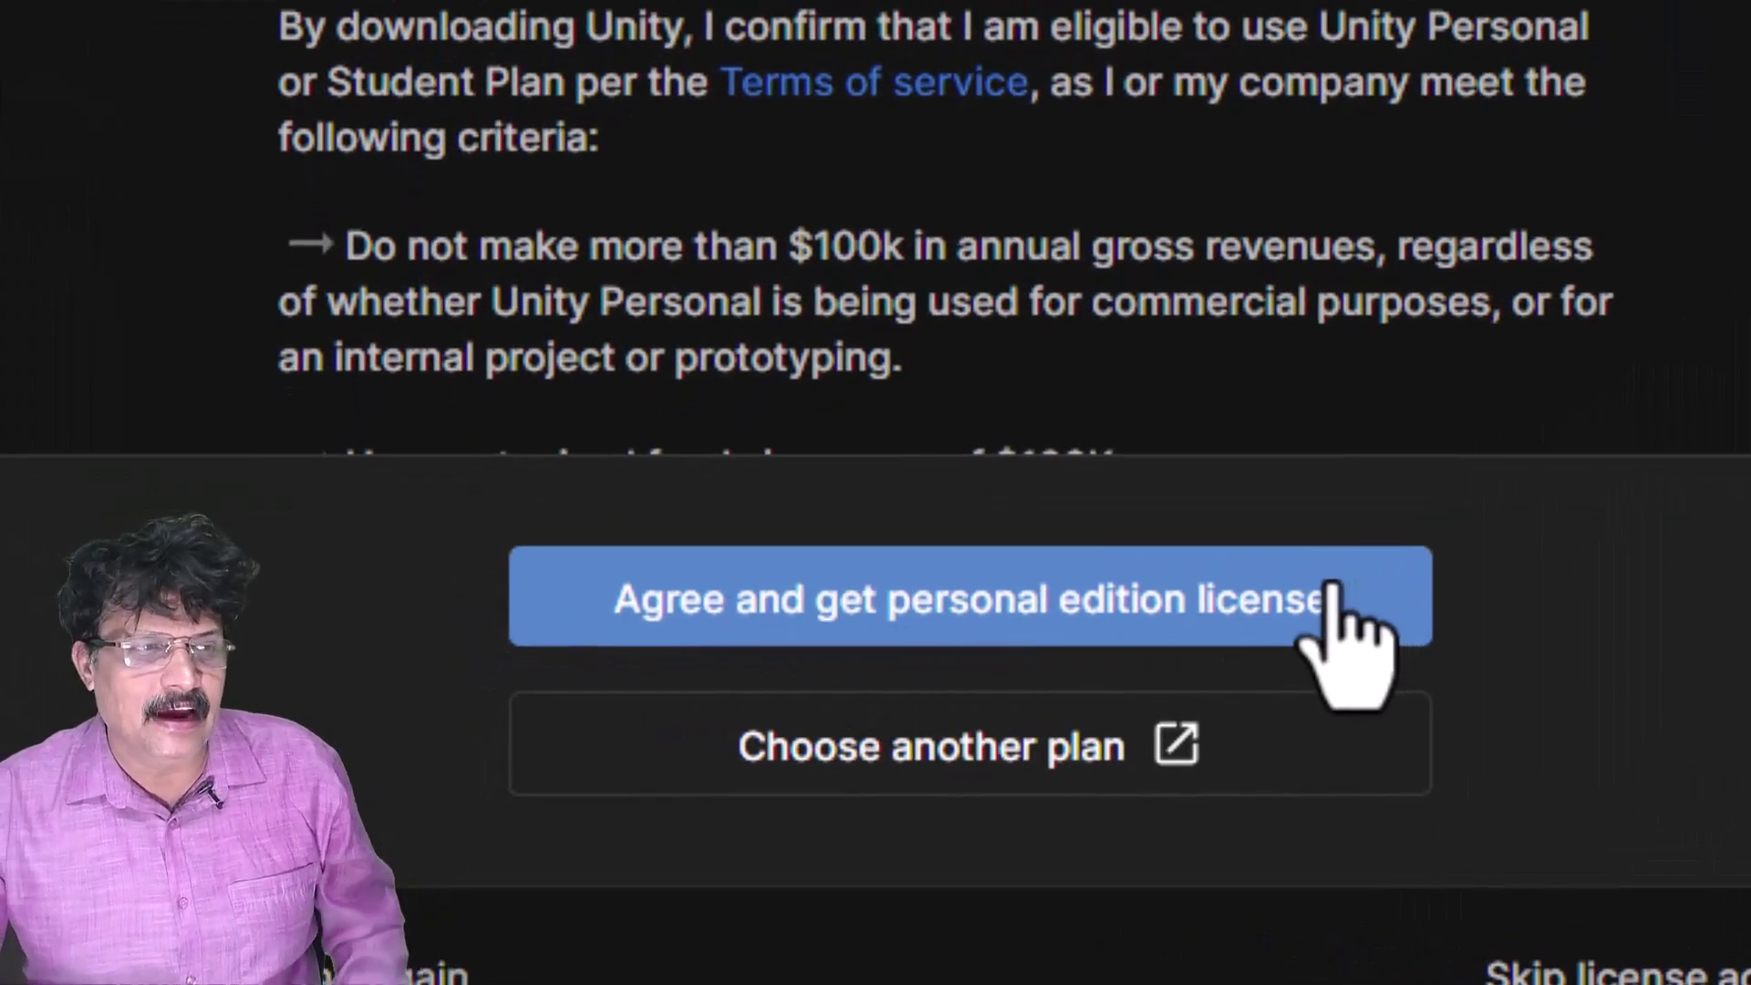
pyautogui.scroll(-1, 1349, 237)
pyautogui.scroll(-3, 1348, 237)
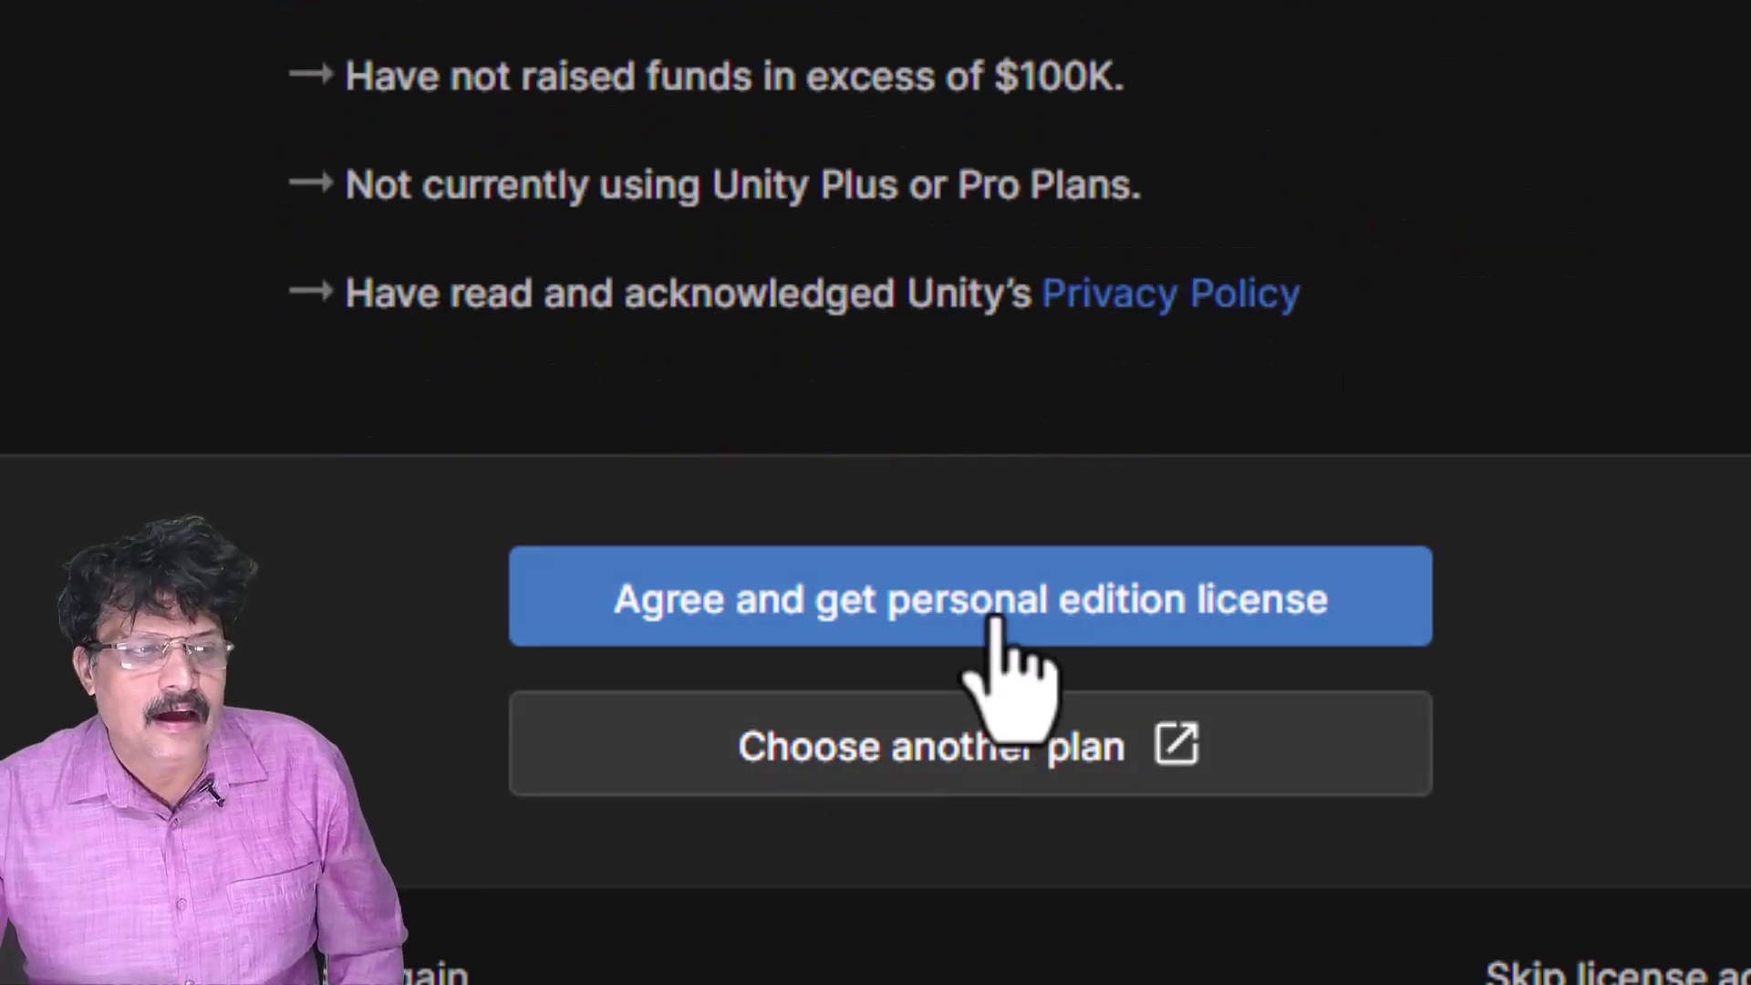
pyautogui.click(969, 774)
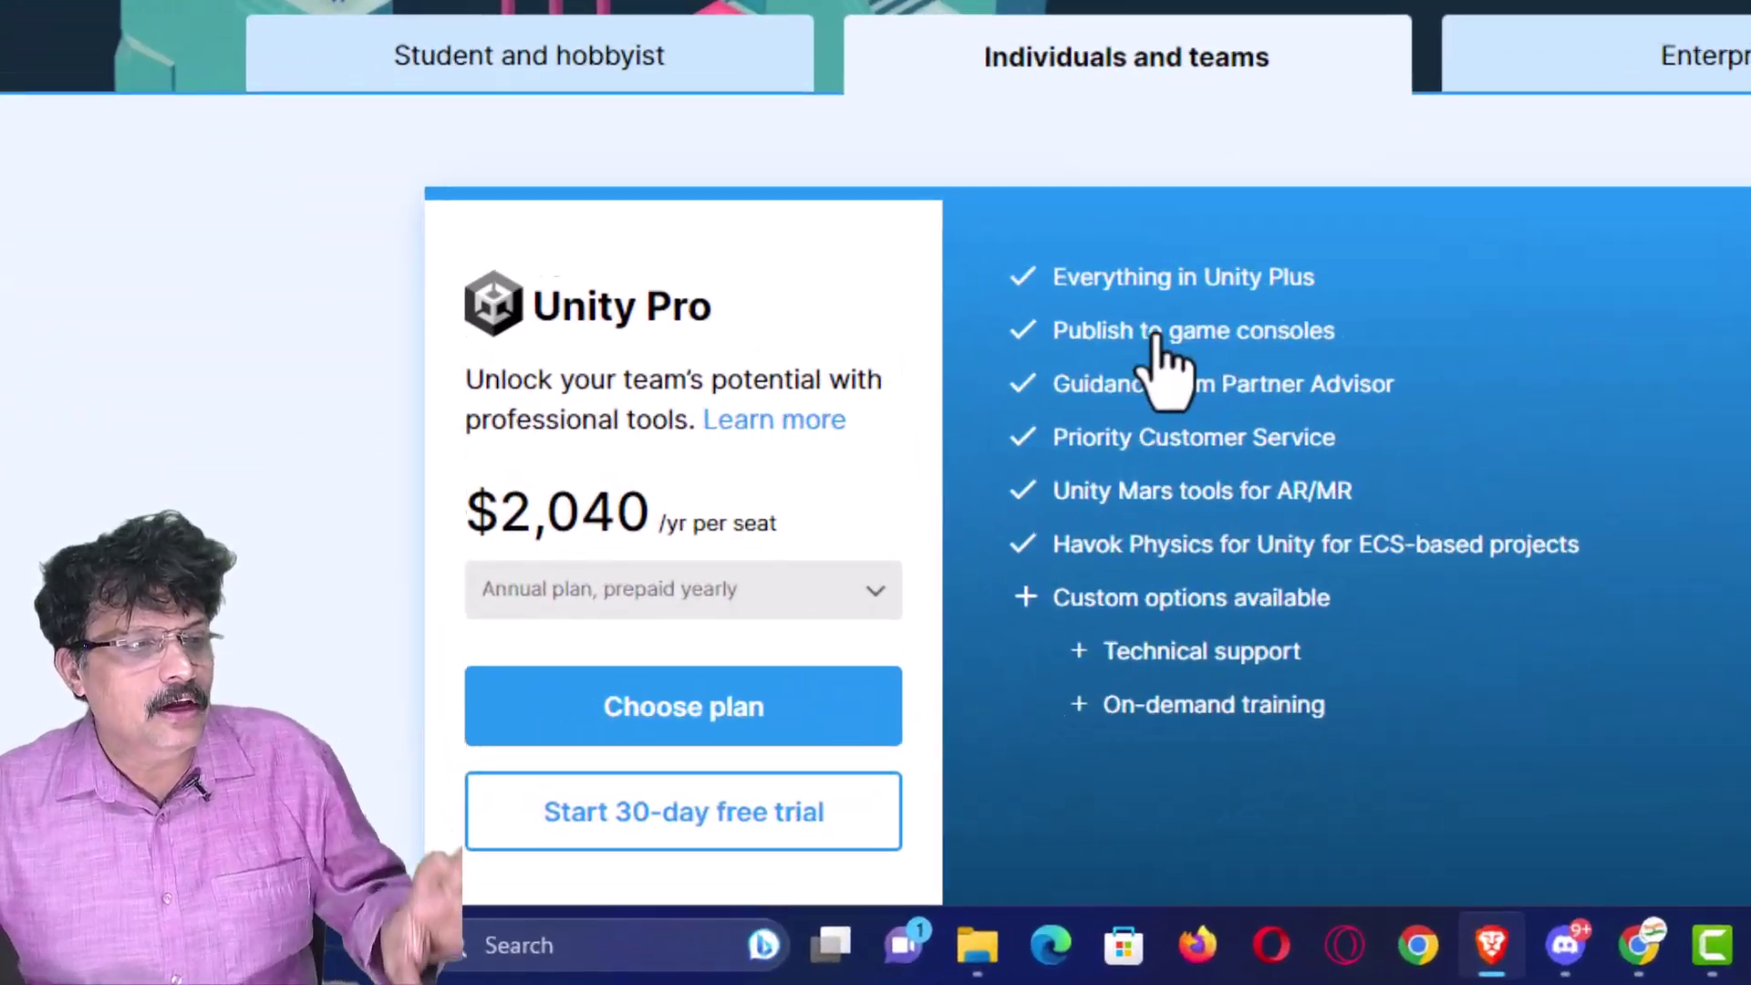
# - Scroll through the paid plans on Unity's pricing page
pyautogui.scroll(-3, 903, 603)
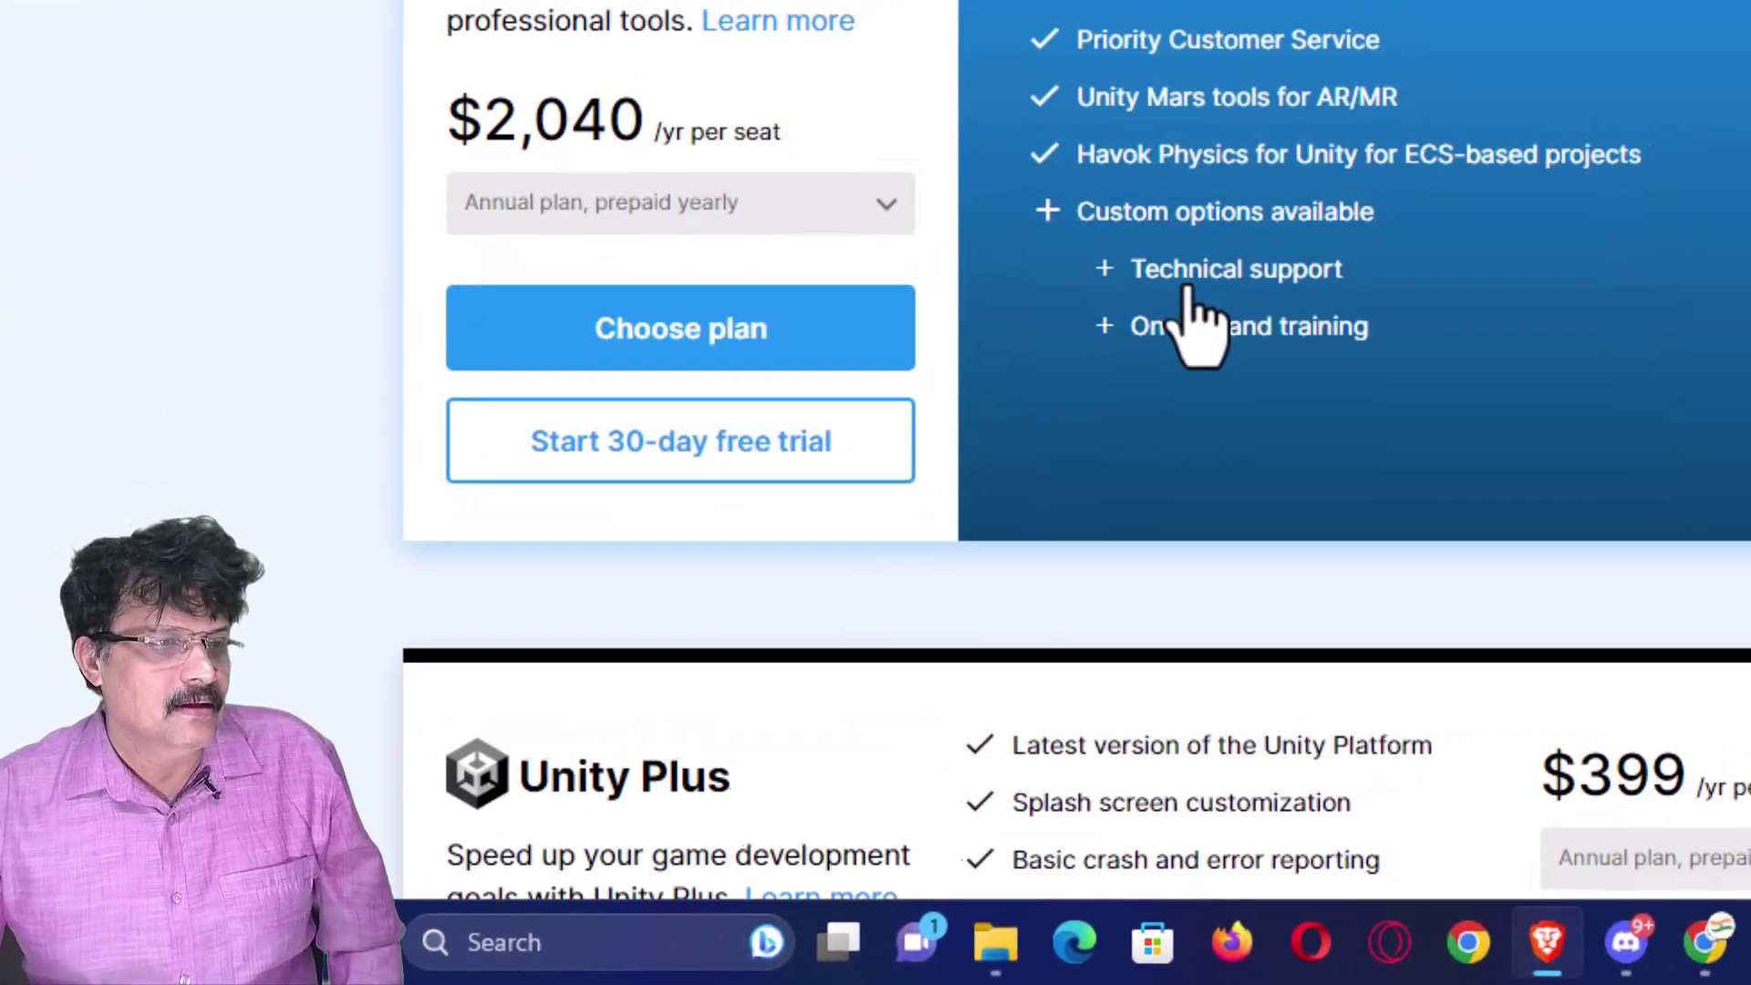
pyautogui.scroll(-2, 1192, 313)
pyautogui.scroll(3, 1024, 380)
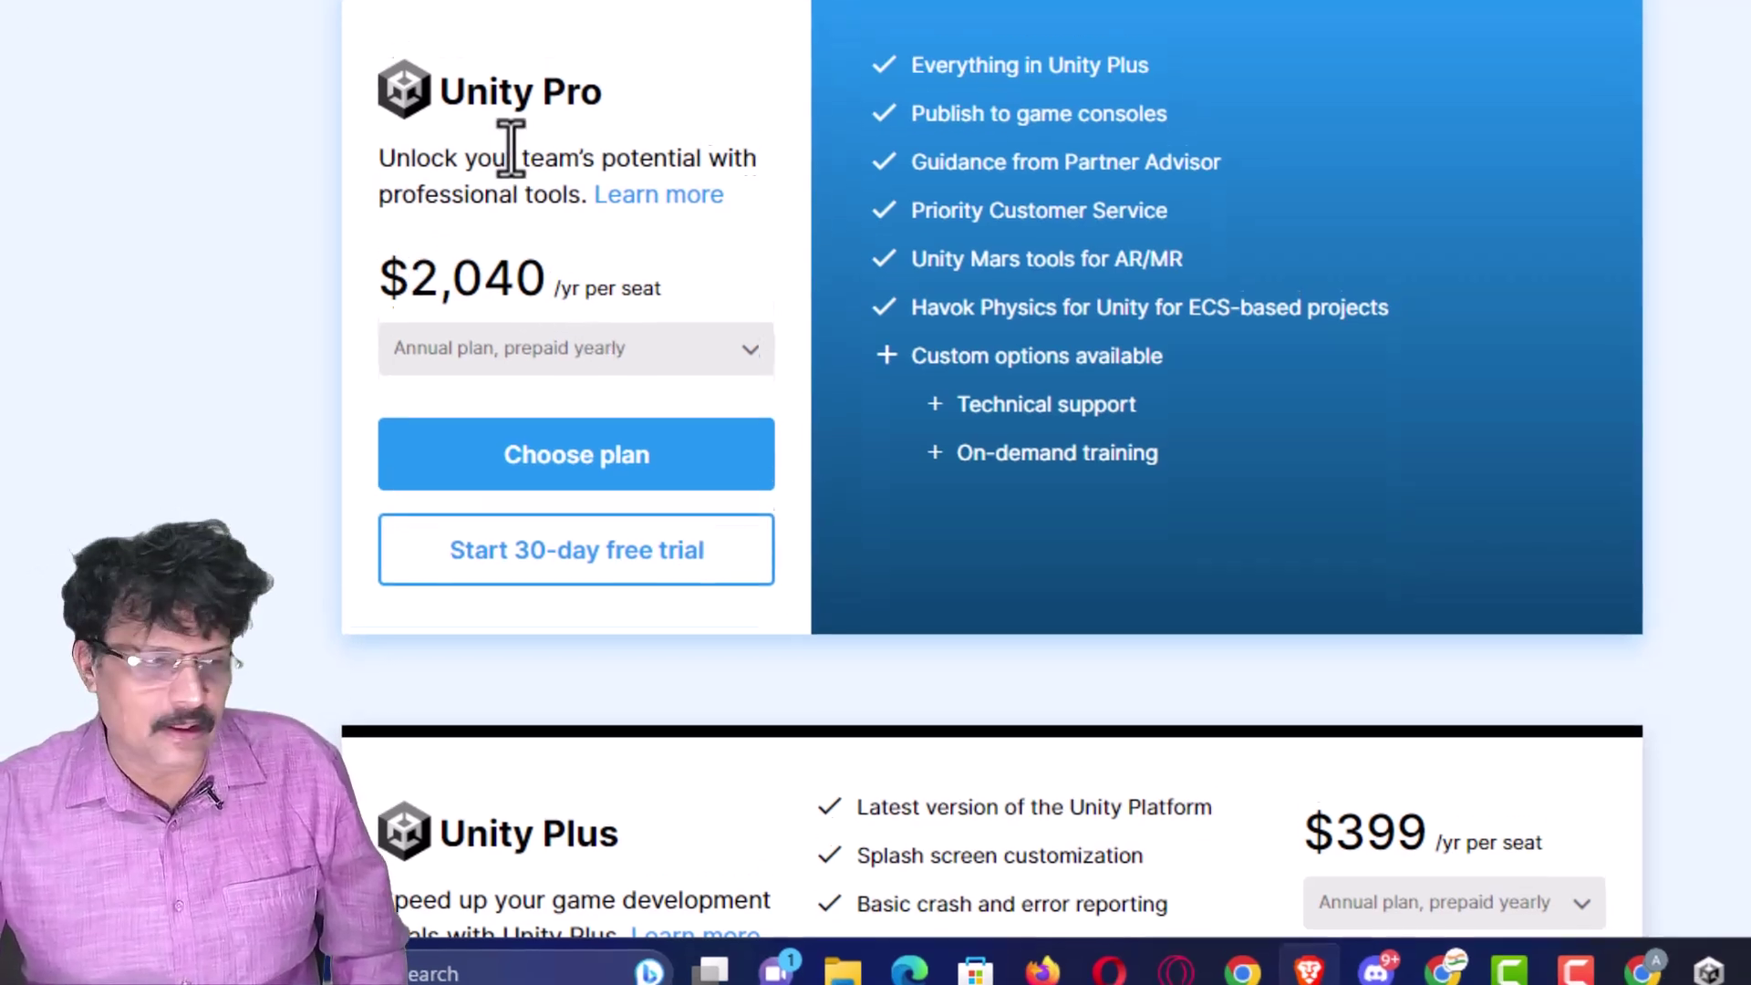
pyautogui.scroll(3, 508, 156)
# - Show the Student and hobbyist plans: free Student and Personal, Personal under $100K revenue
pyautogui.click(449, 153)
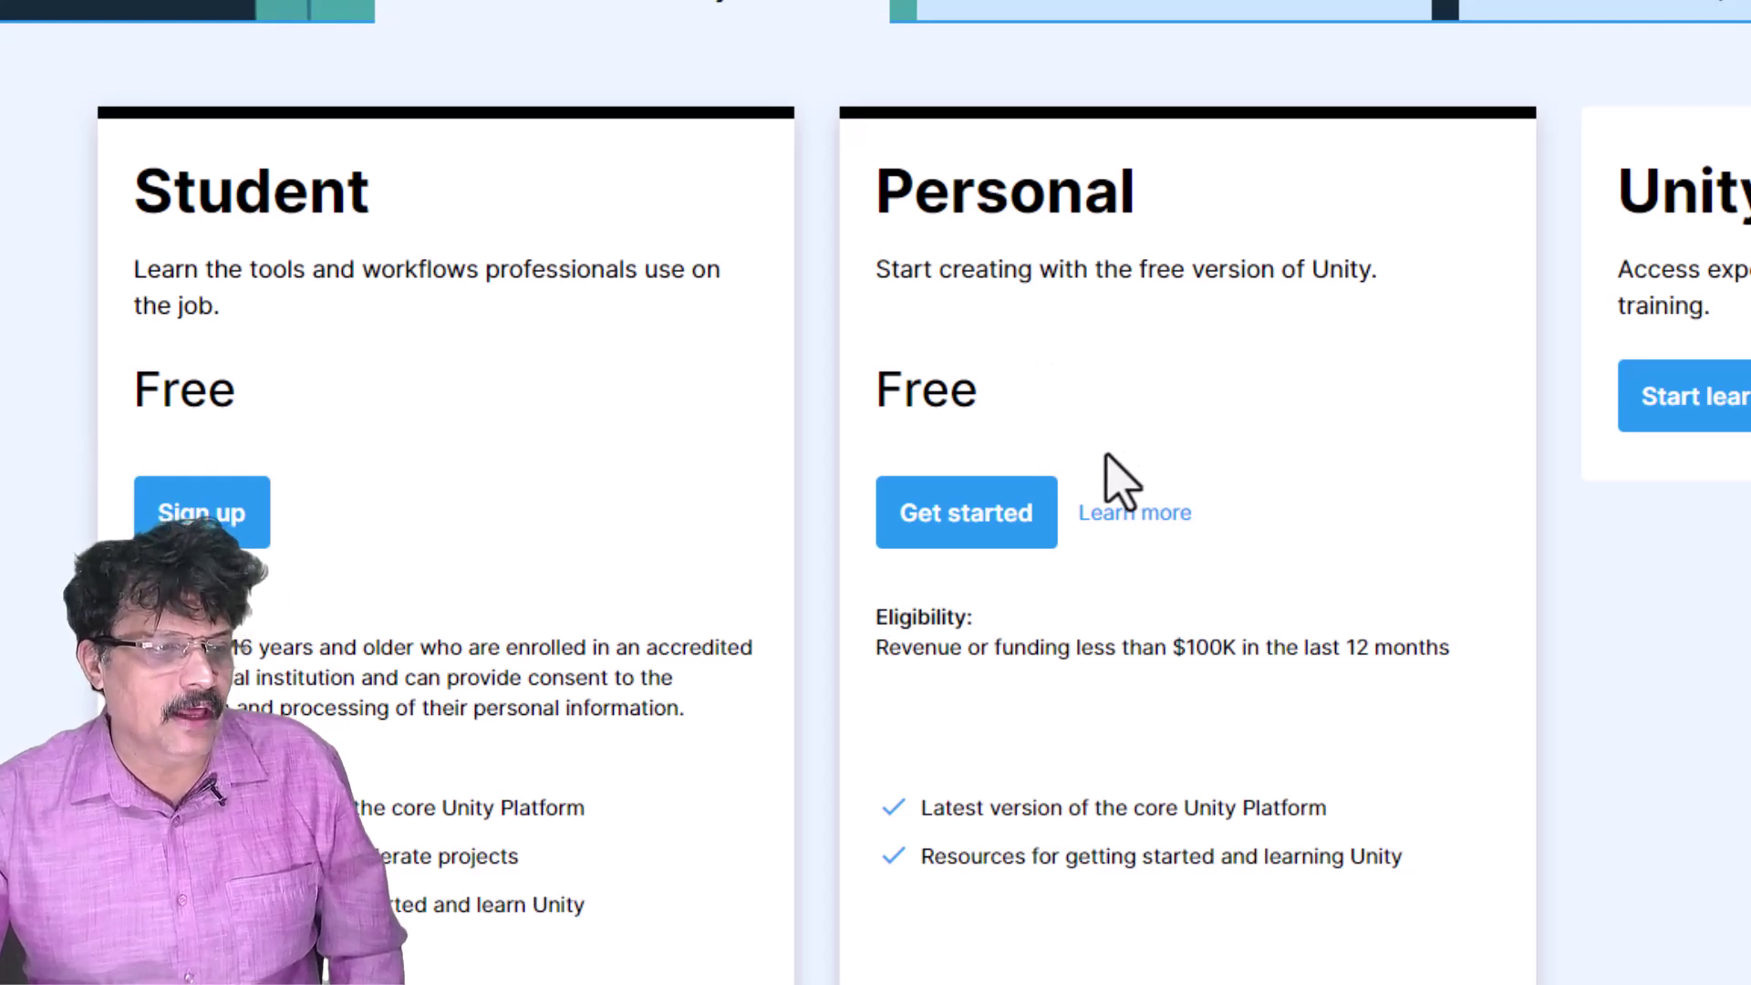
pyautogui.scroll(3, 1120, 482)
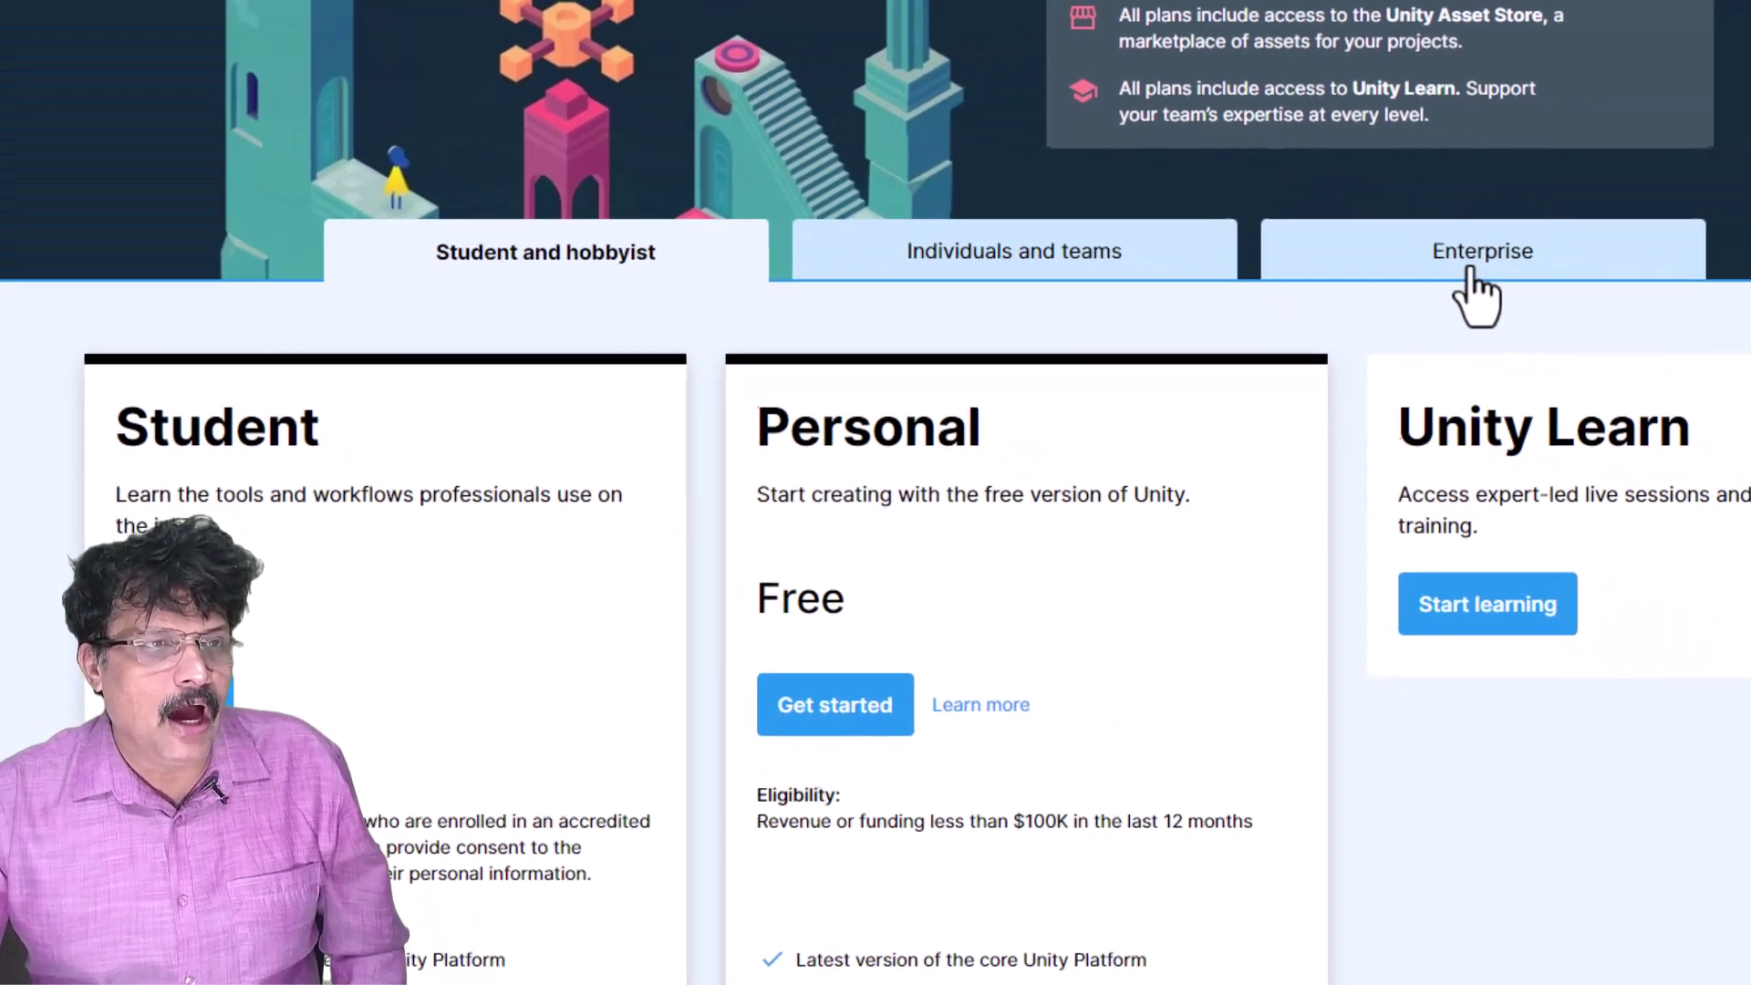
pyautogui.scroll(-4, 1115, 528)
pyautogui.scroll(3, 1036, 607)
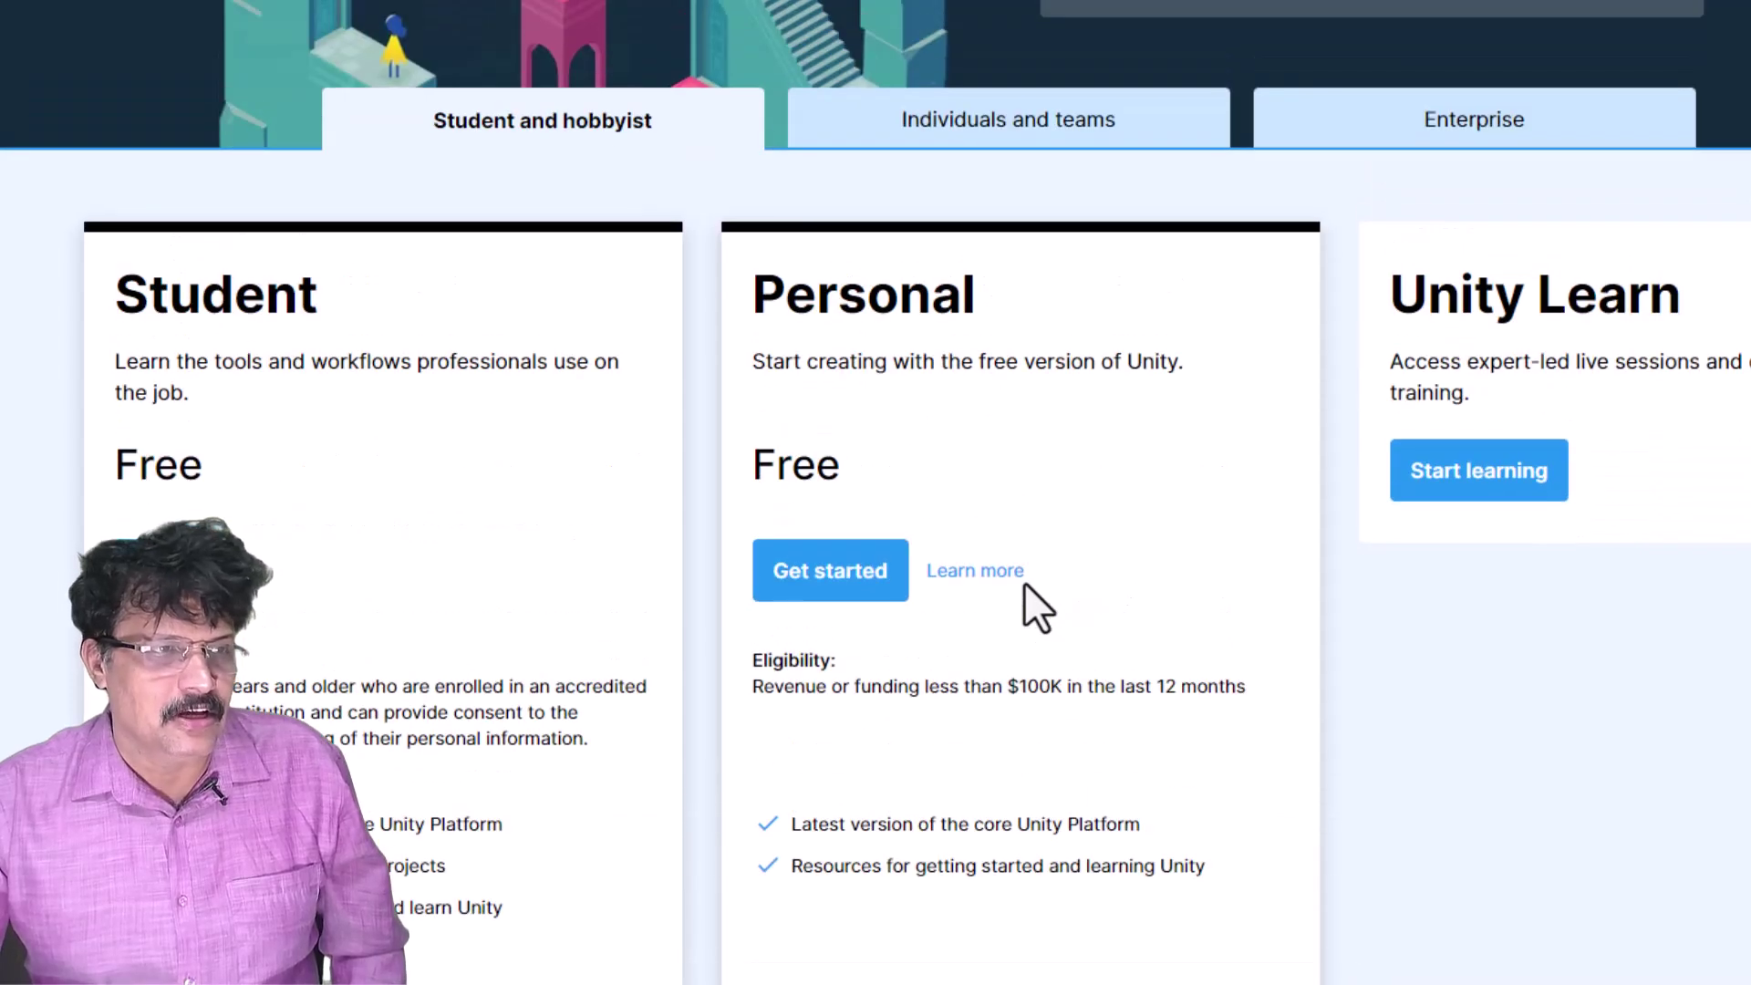
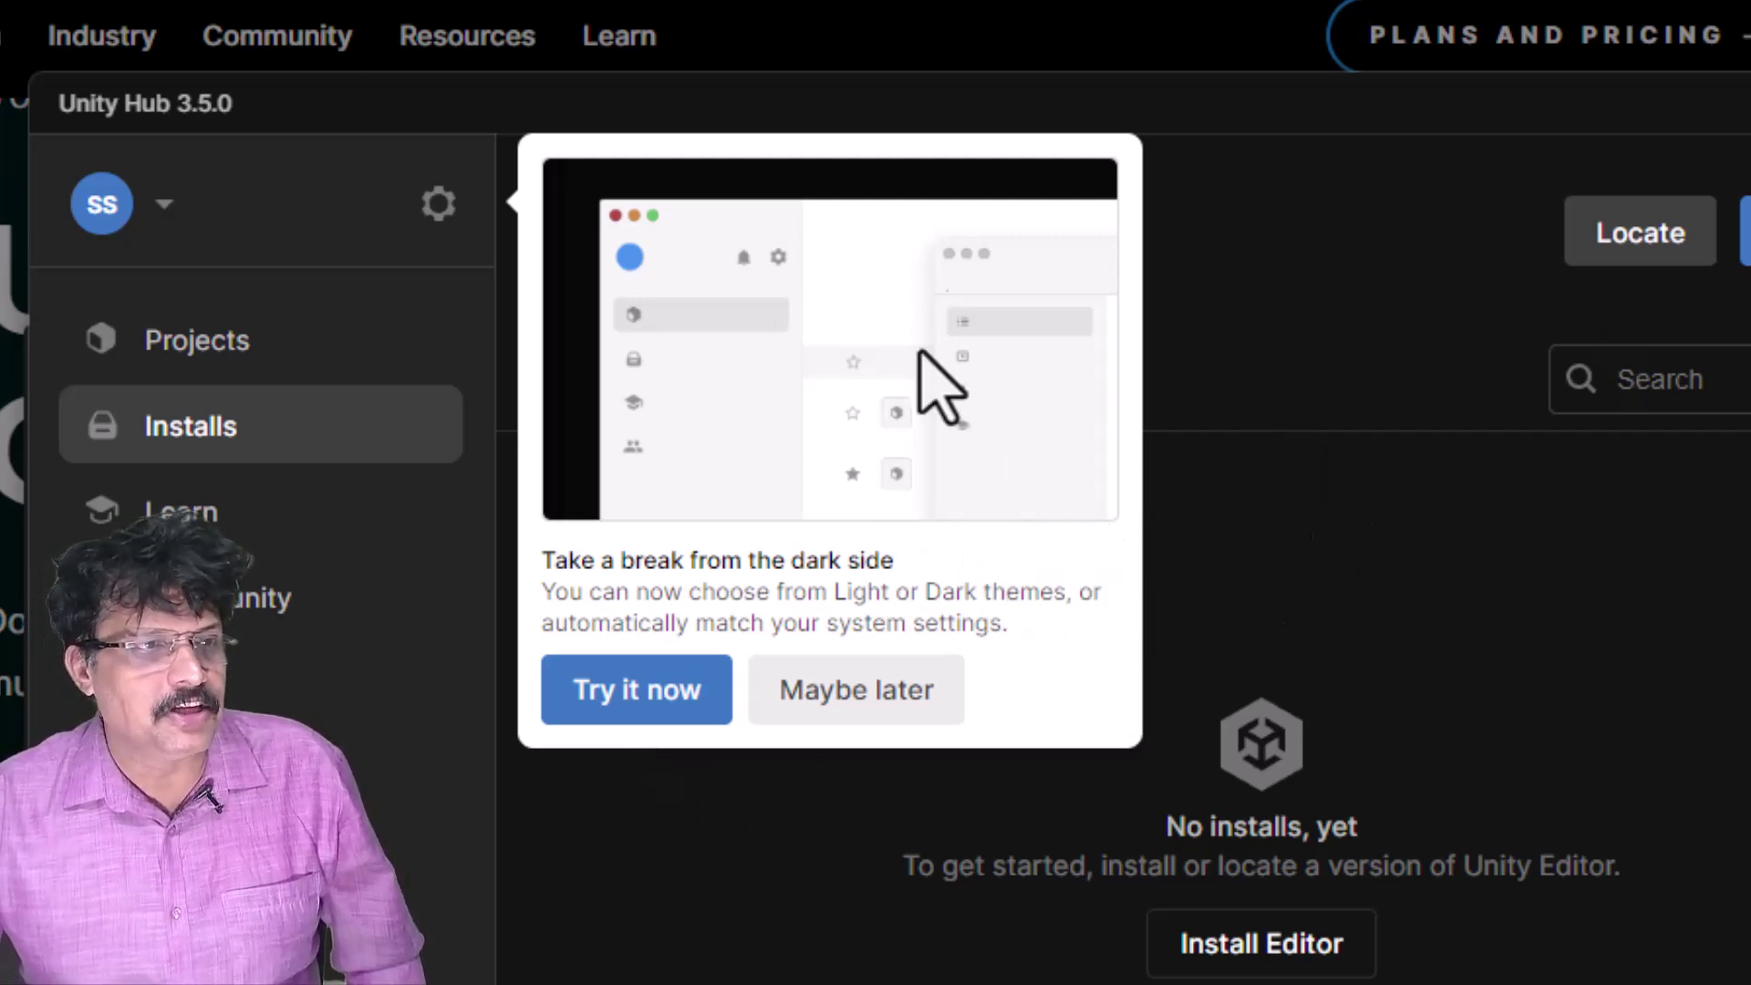
# - Dismiss the theme suggestion and browse the Projects, Learn and Community pages, ending on Installs
pyautogui.click(853, 703)
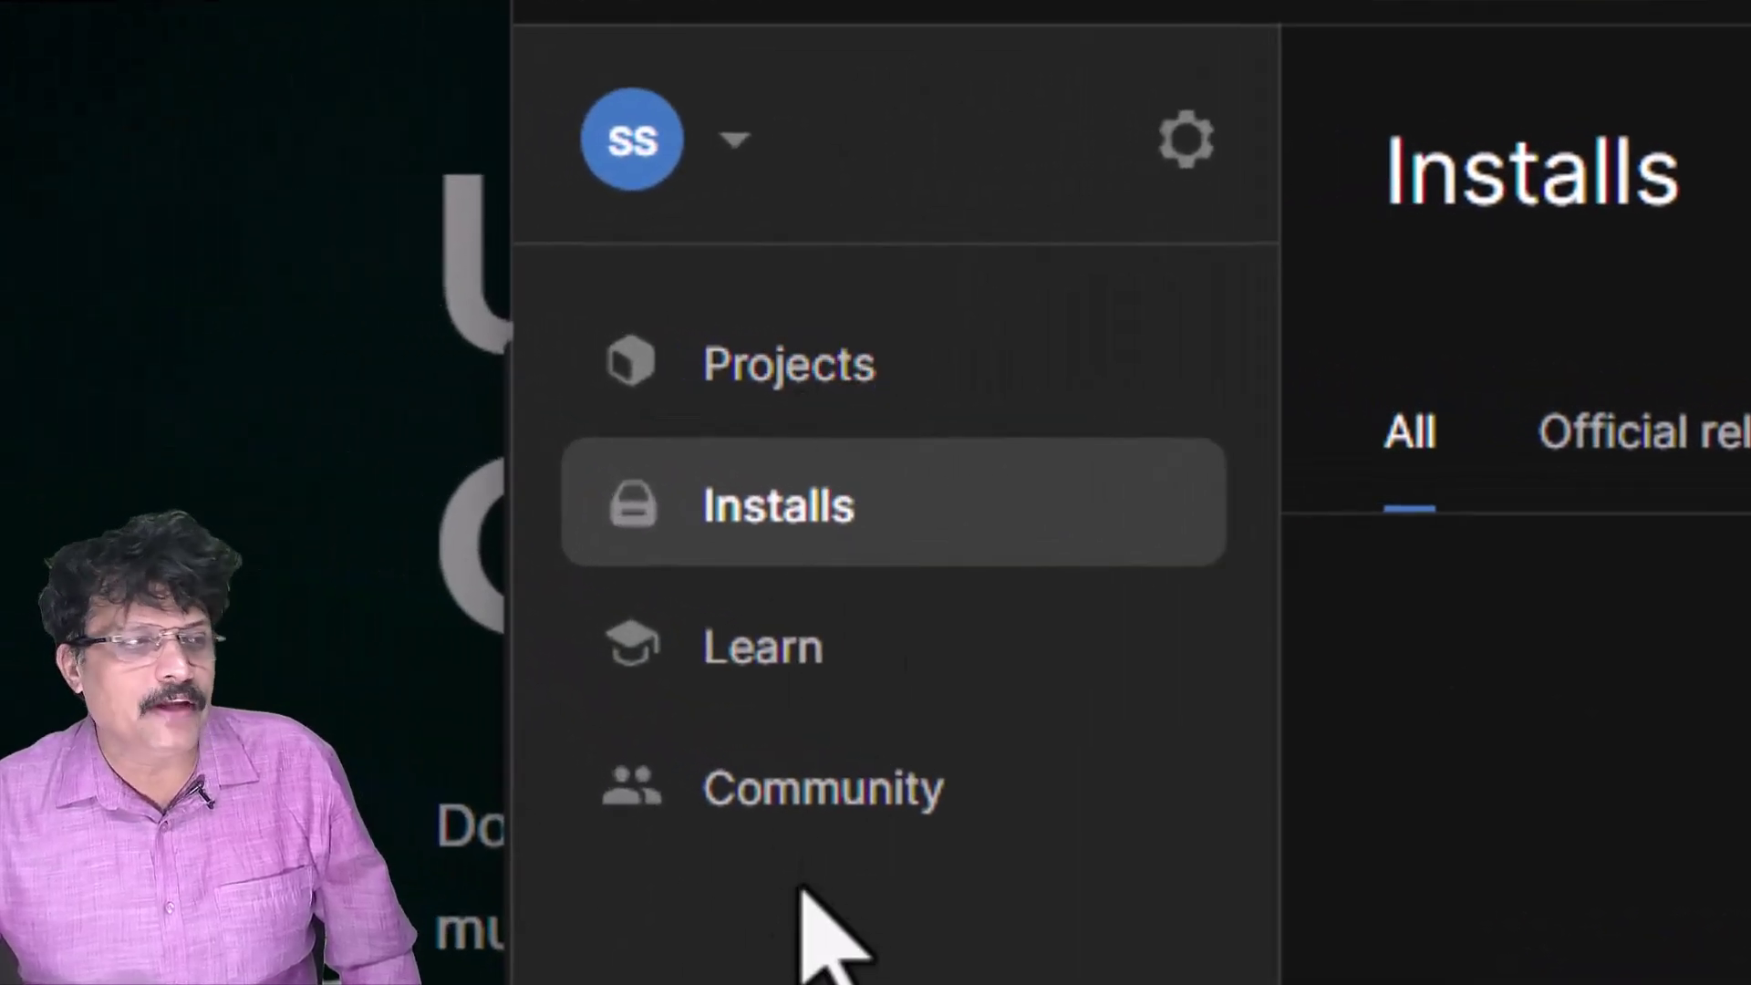
pyautogui.click(864, 374)
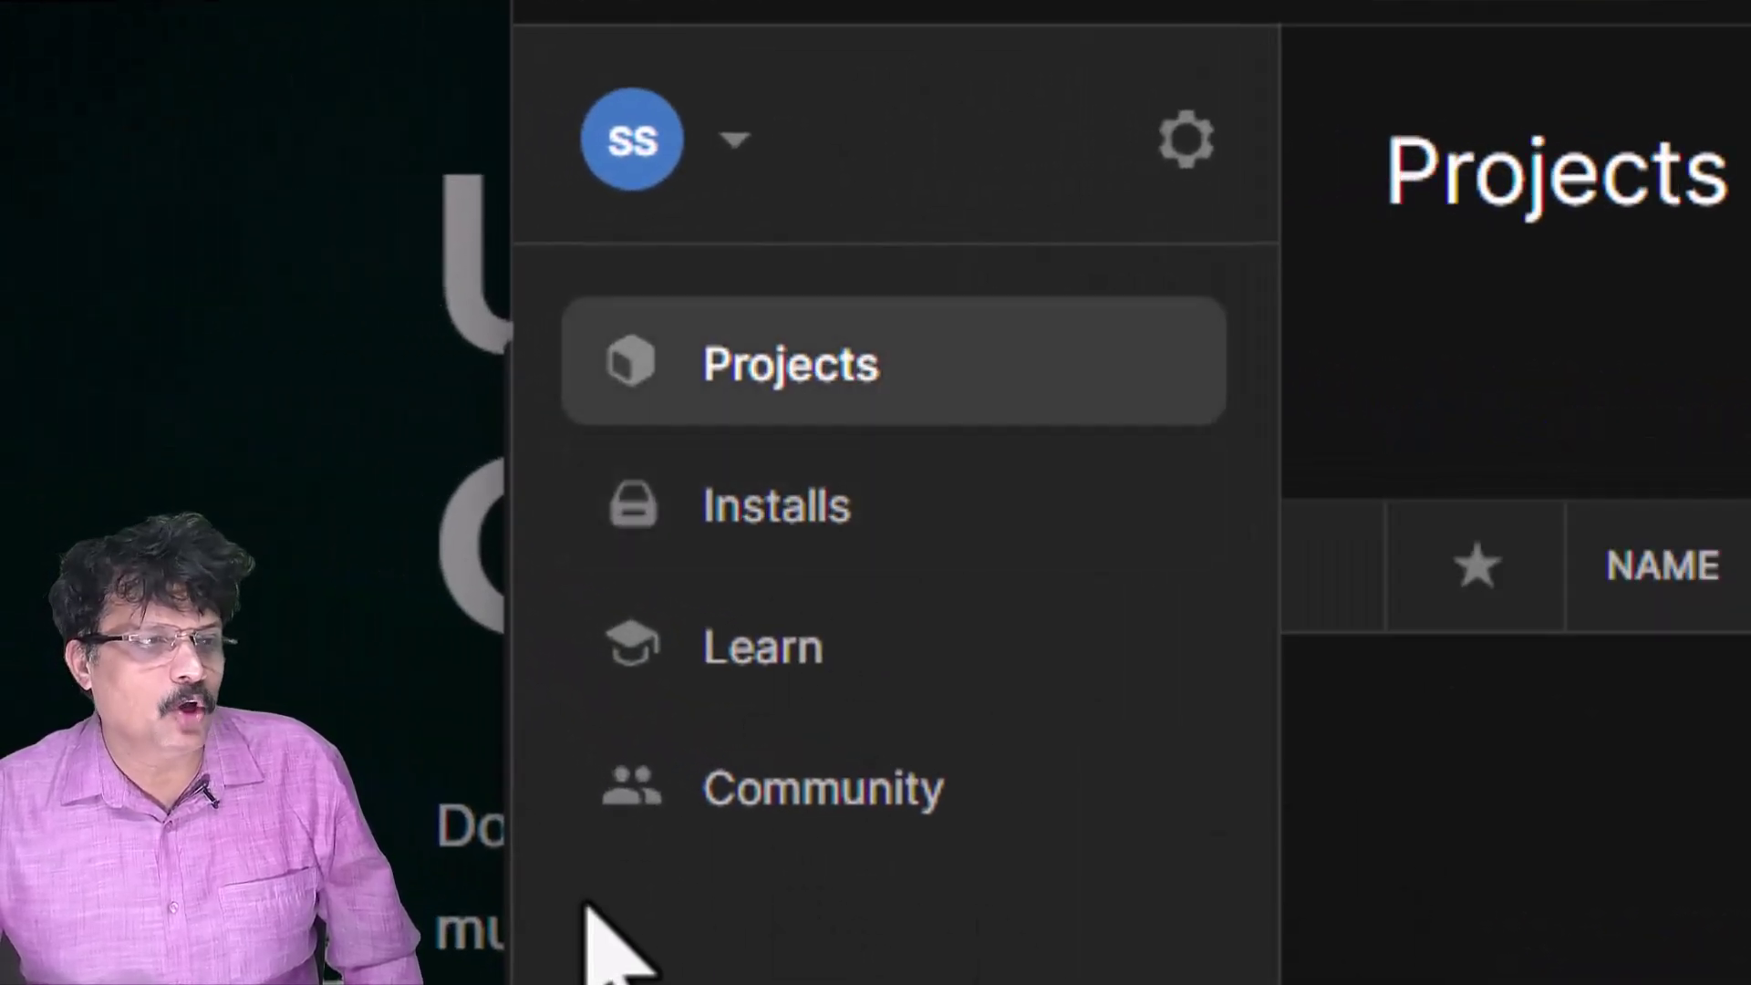
pyautogui.click(853, 497)
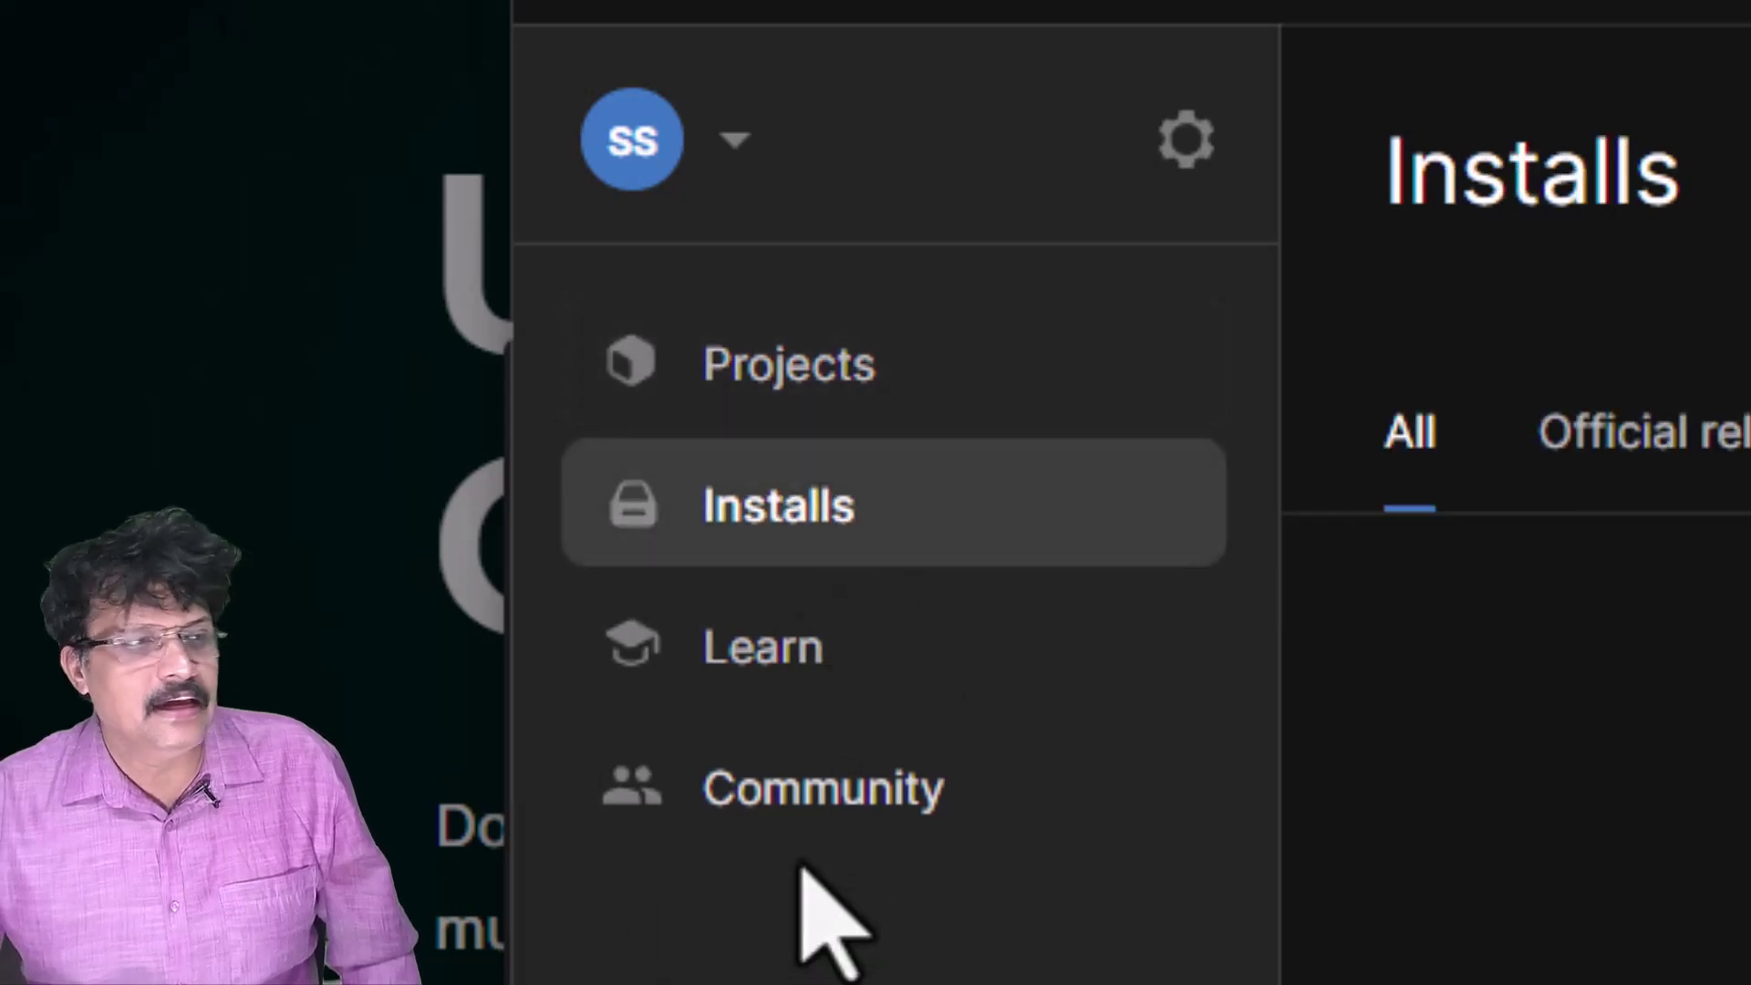
pyautogui.click(763, 639)
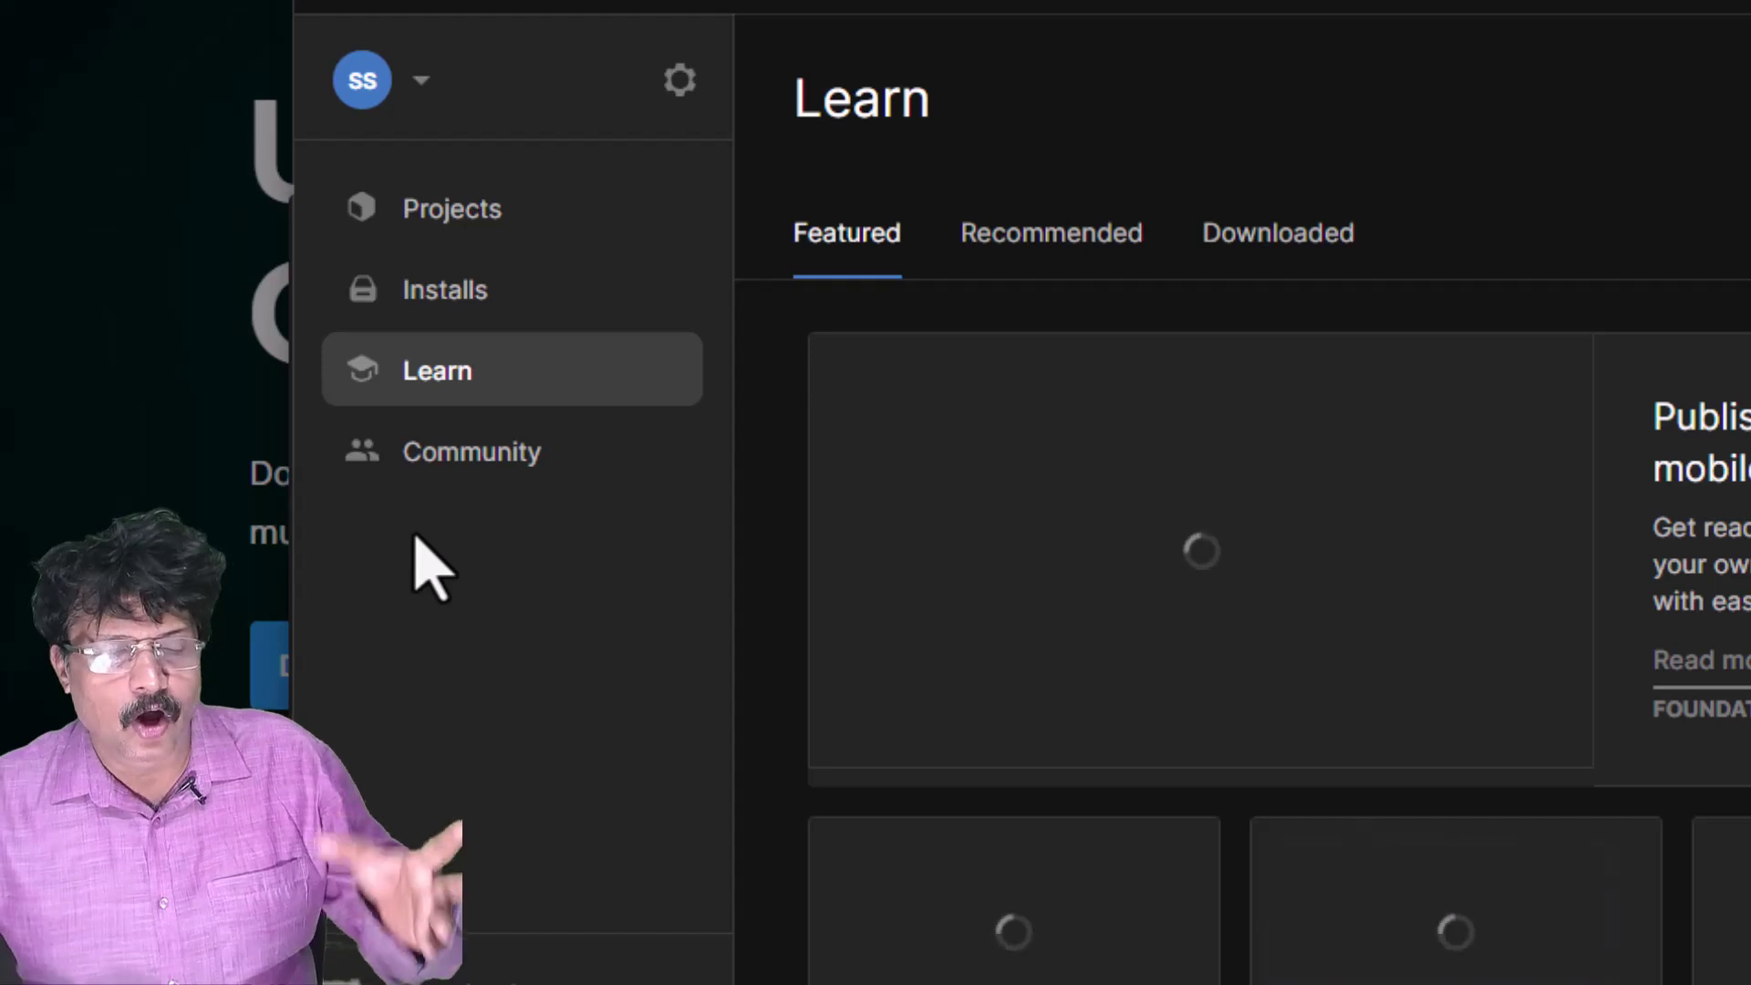
pyautogui.click(464, 479)
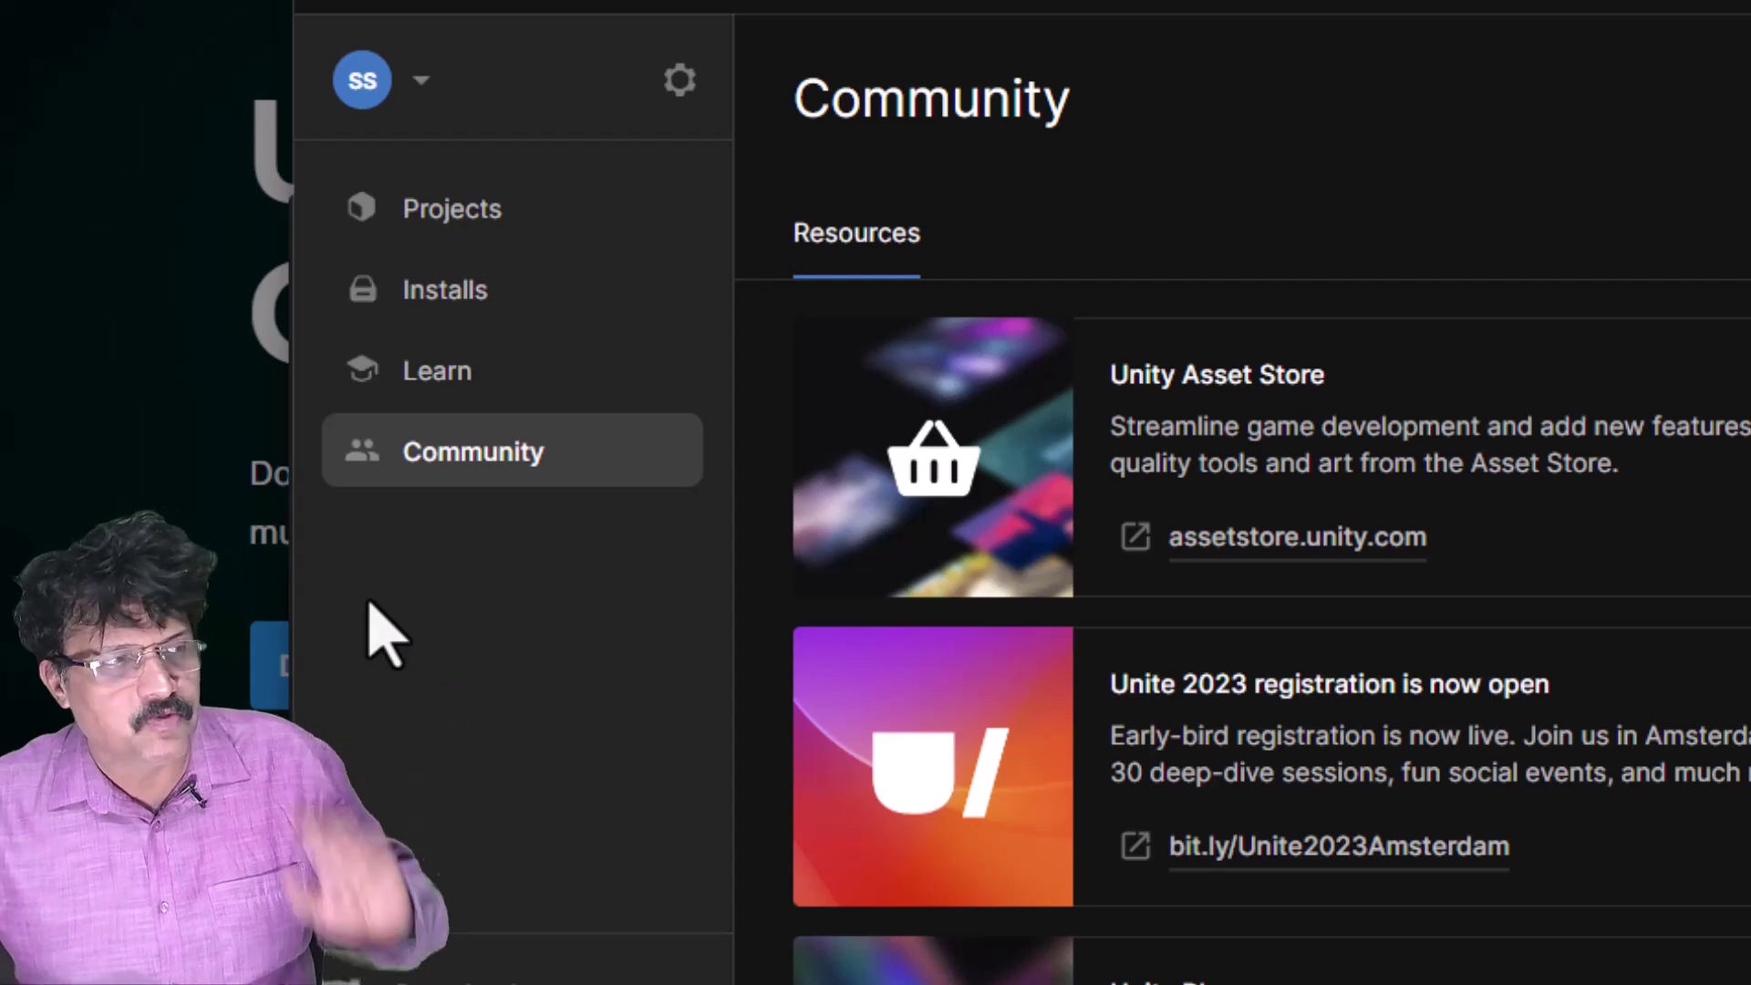
pyautogui.click(480, 296)
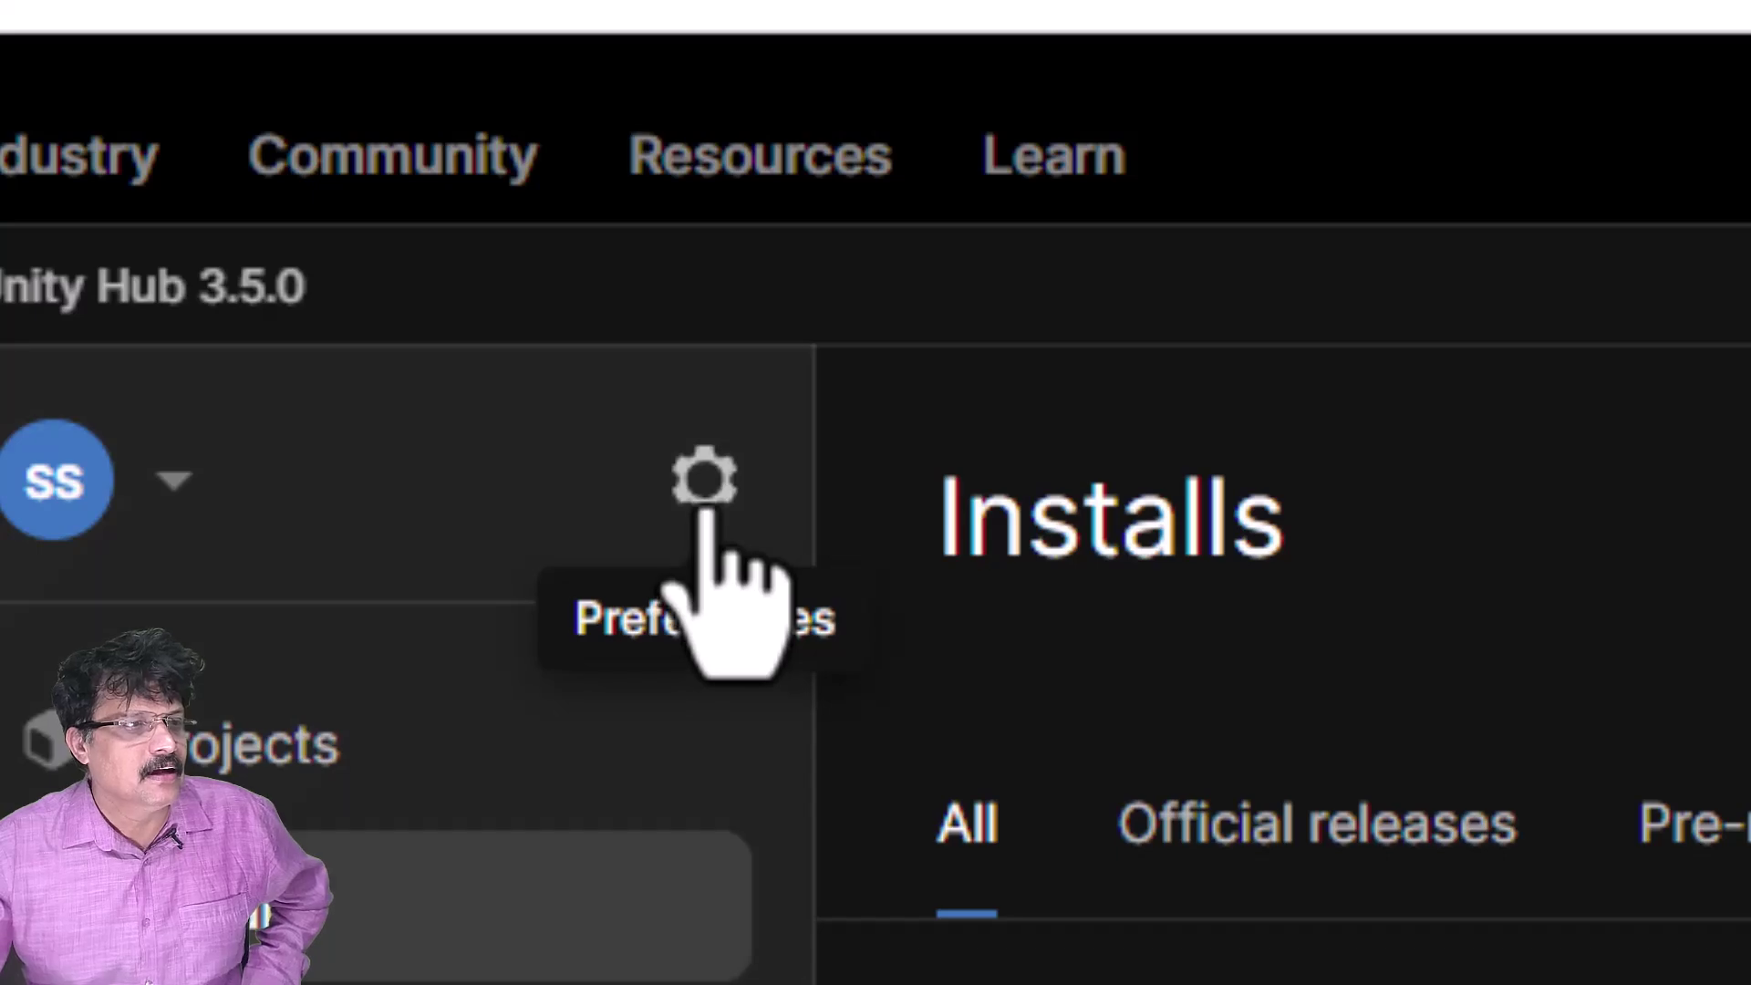
# - In Preferences' Installs settings, browse to drive D: for a new editor installs location
pyautogui.click(706, 508)
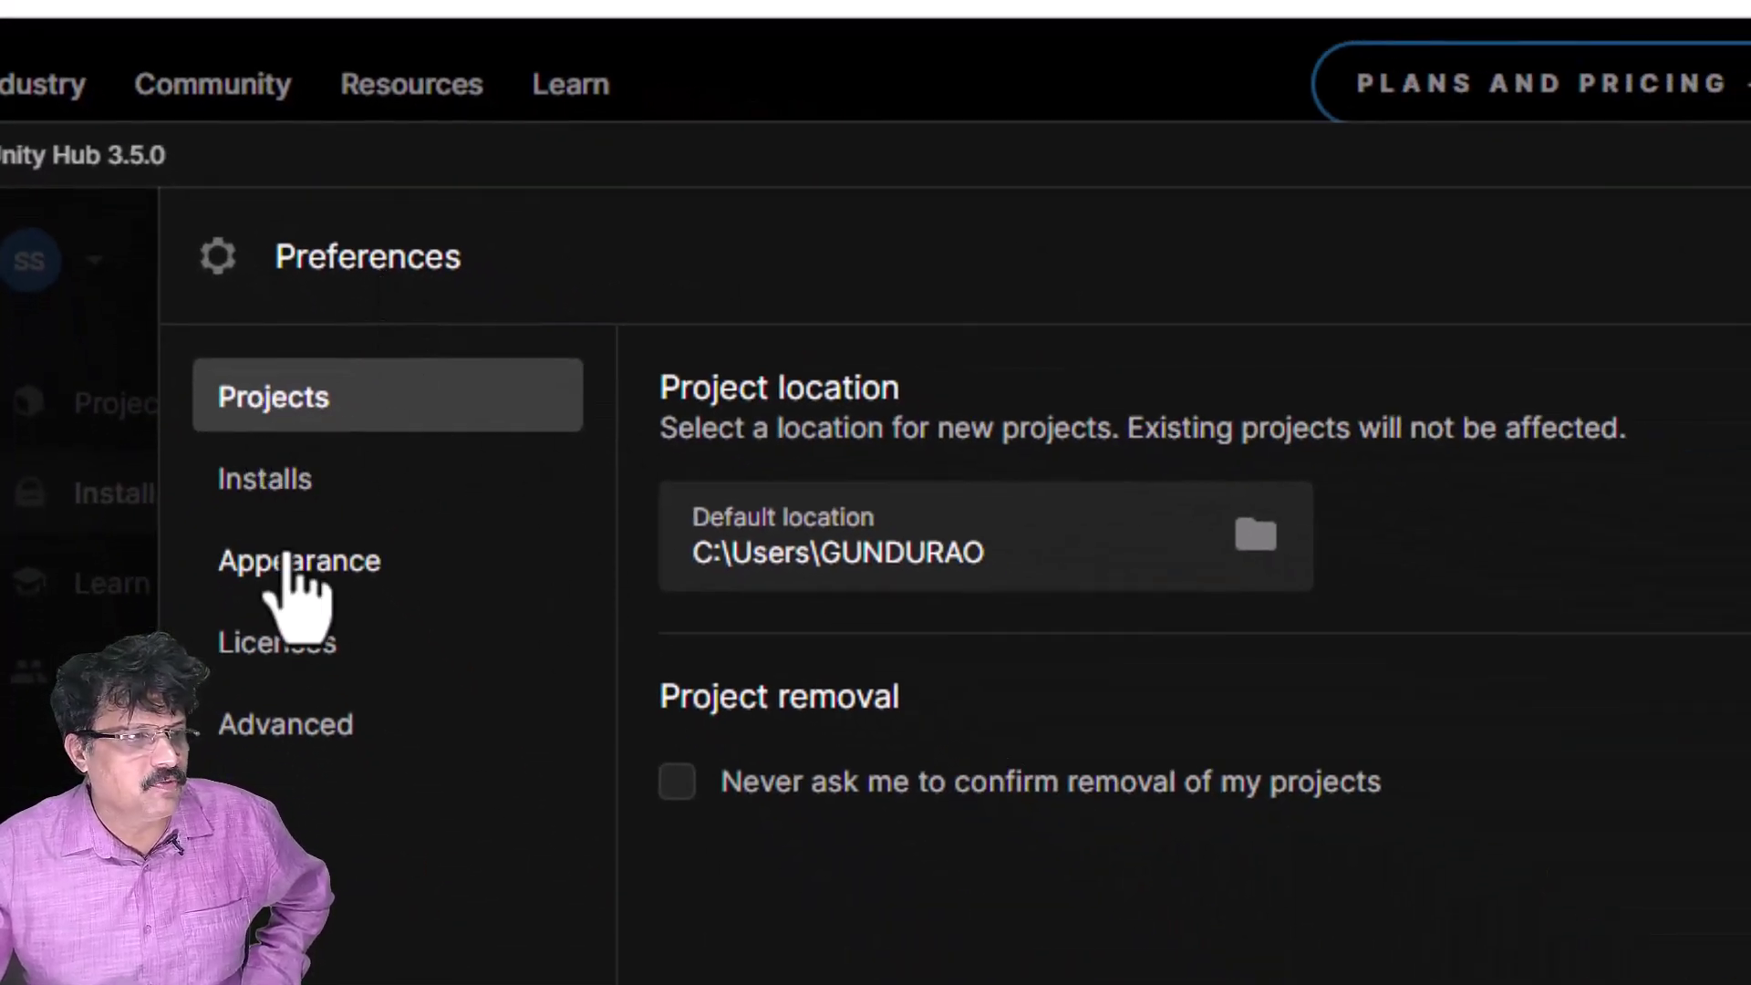
pyautogui.click(321, 476)
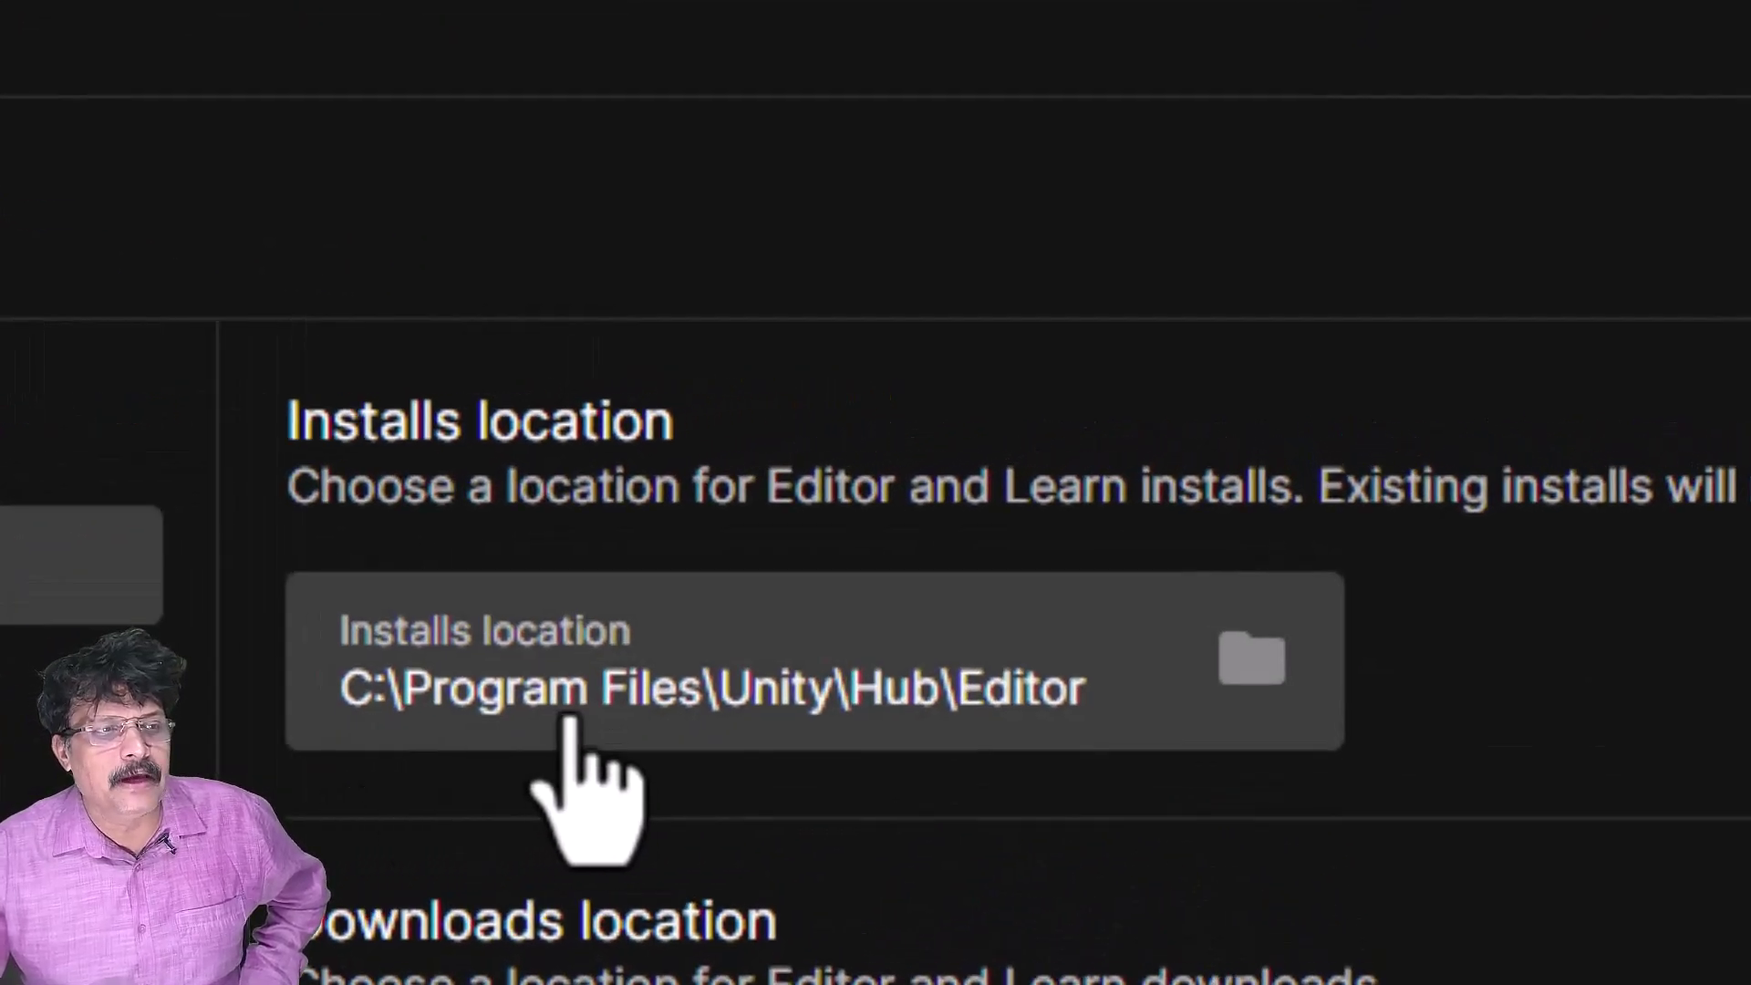
pyautogui.click(1246, 675)
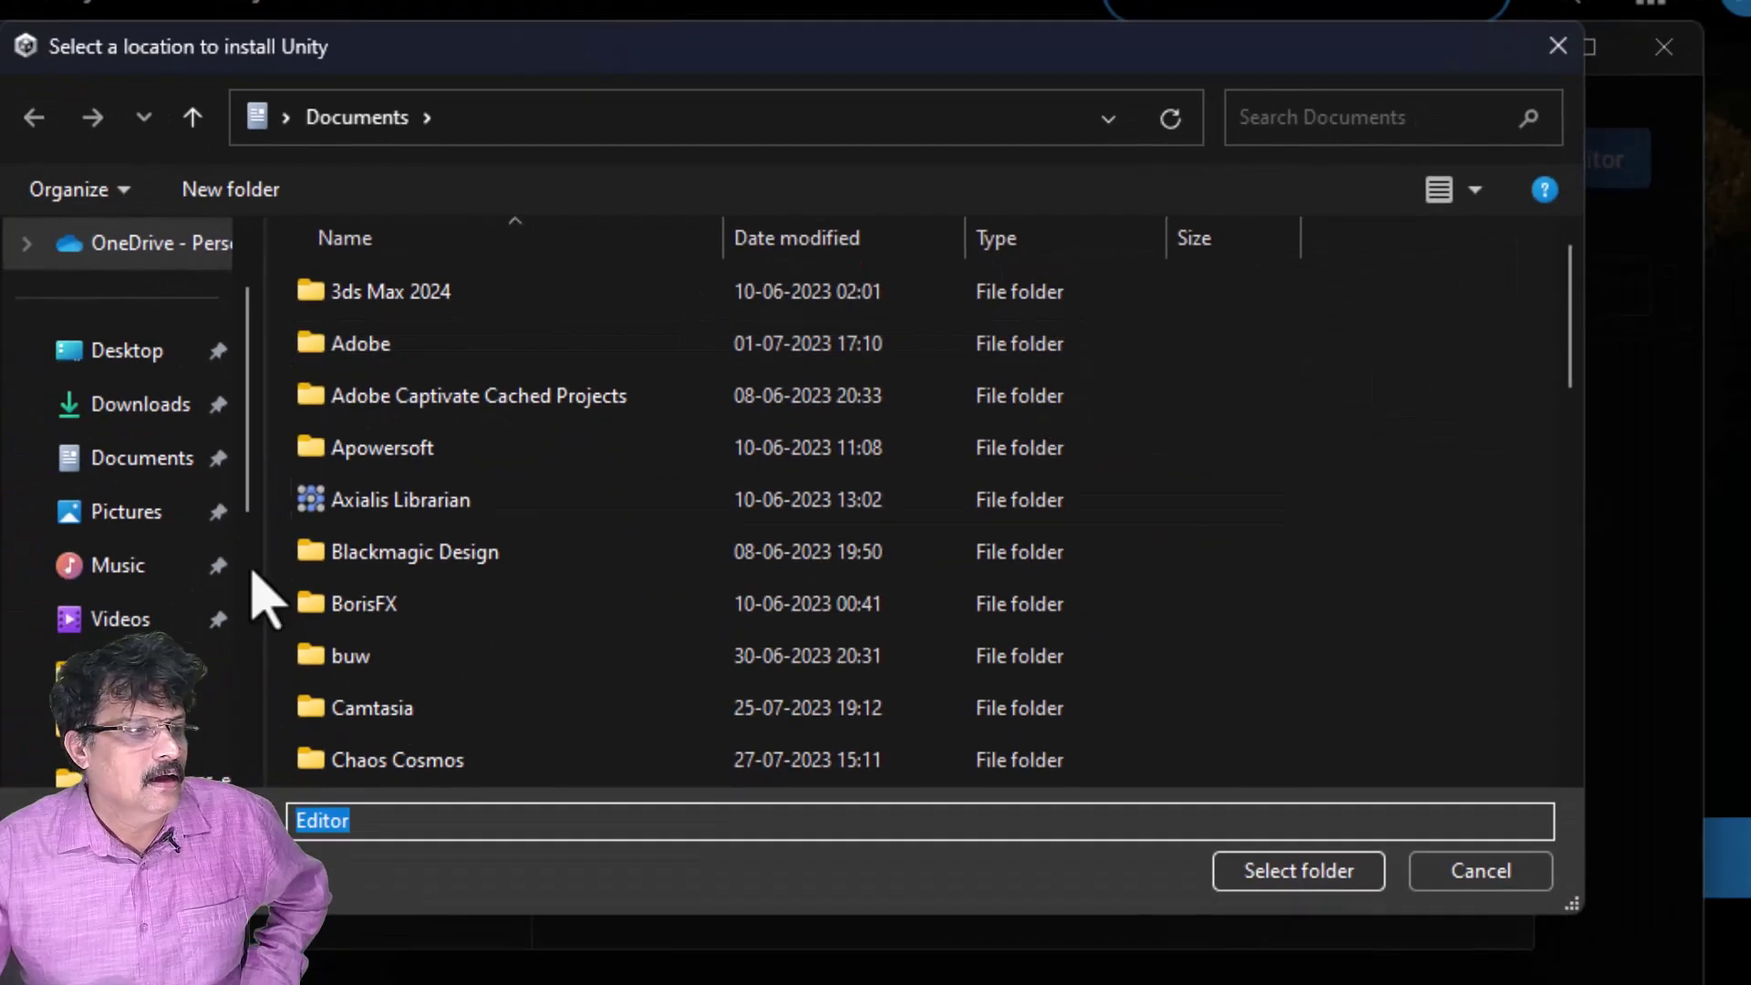
pyautogui.scroll(-6, 145, 593)
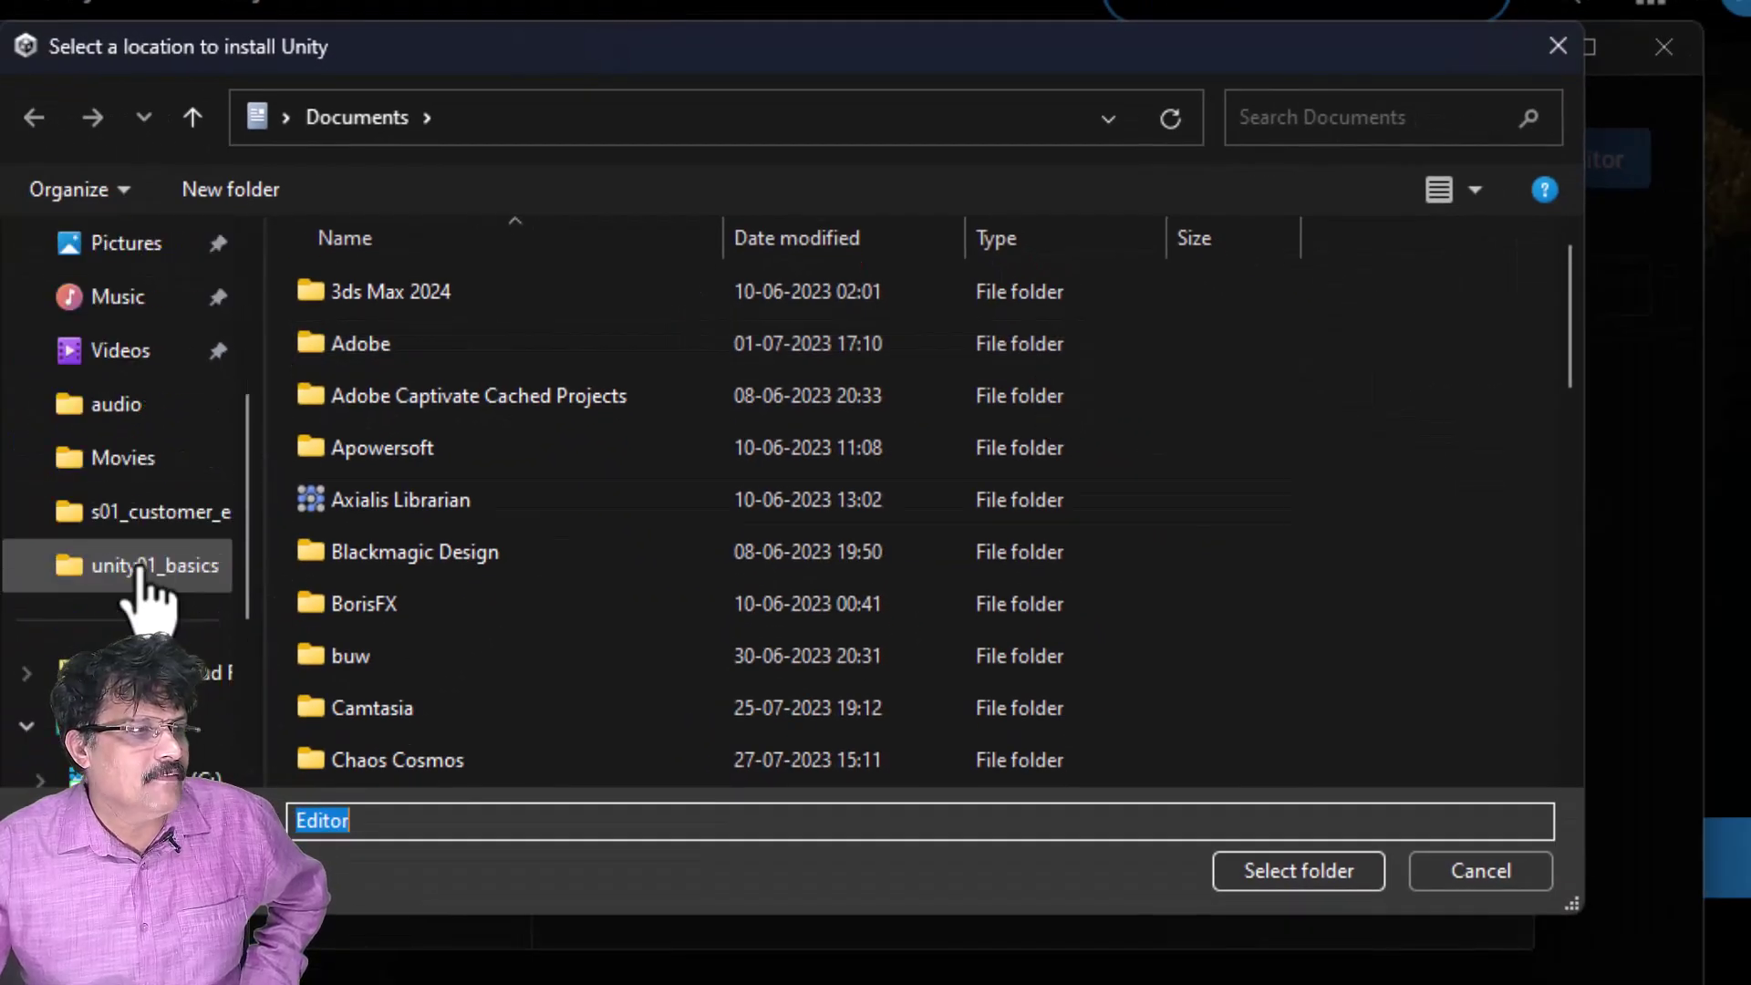
pyautogui.click(343, 415)
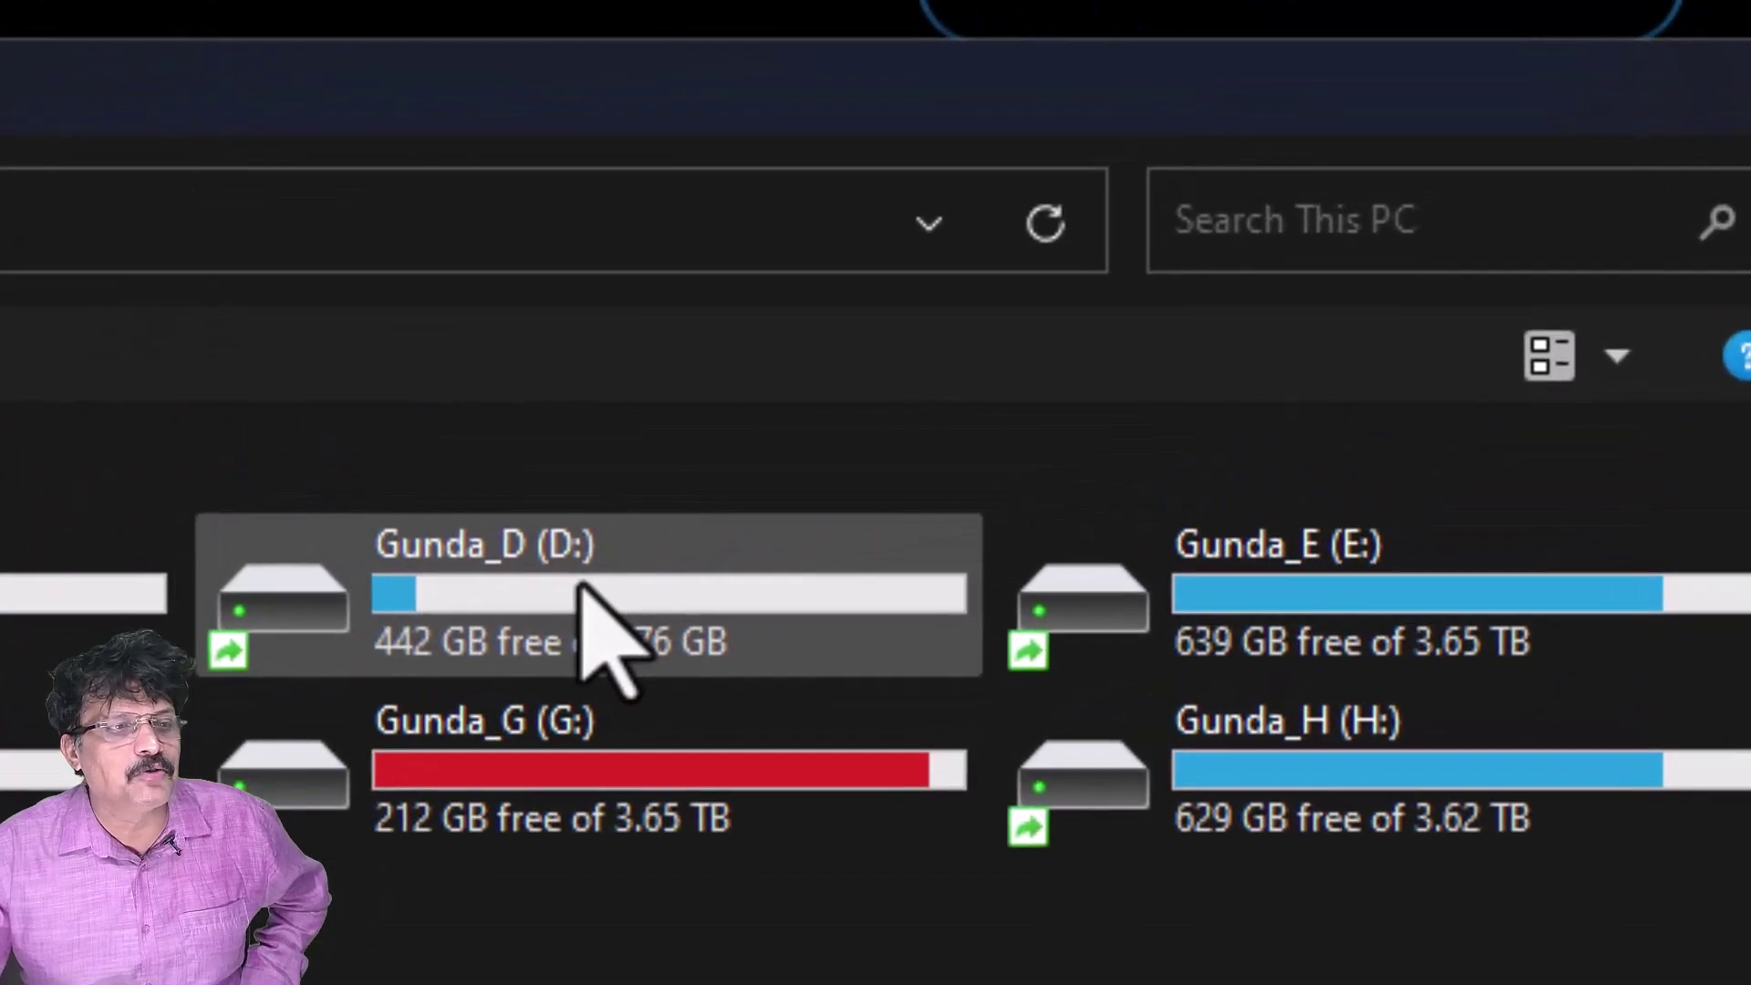
pyautogui.doubleClick(582, 588)
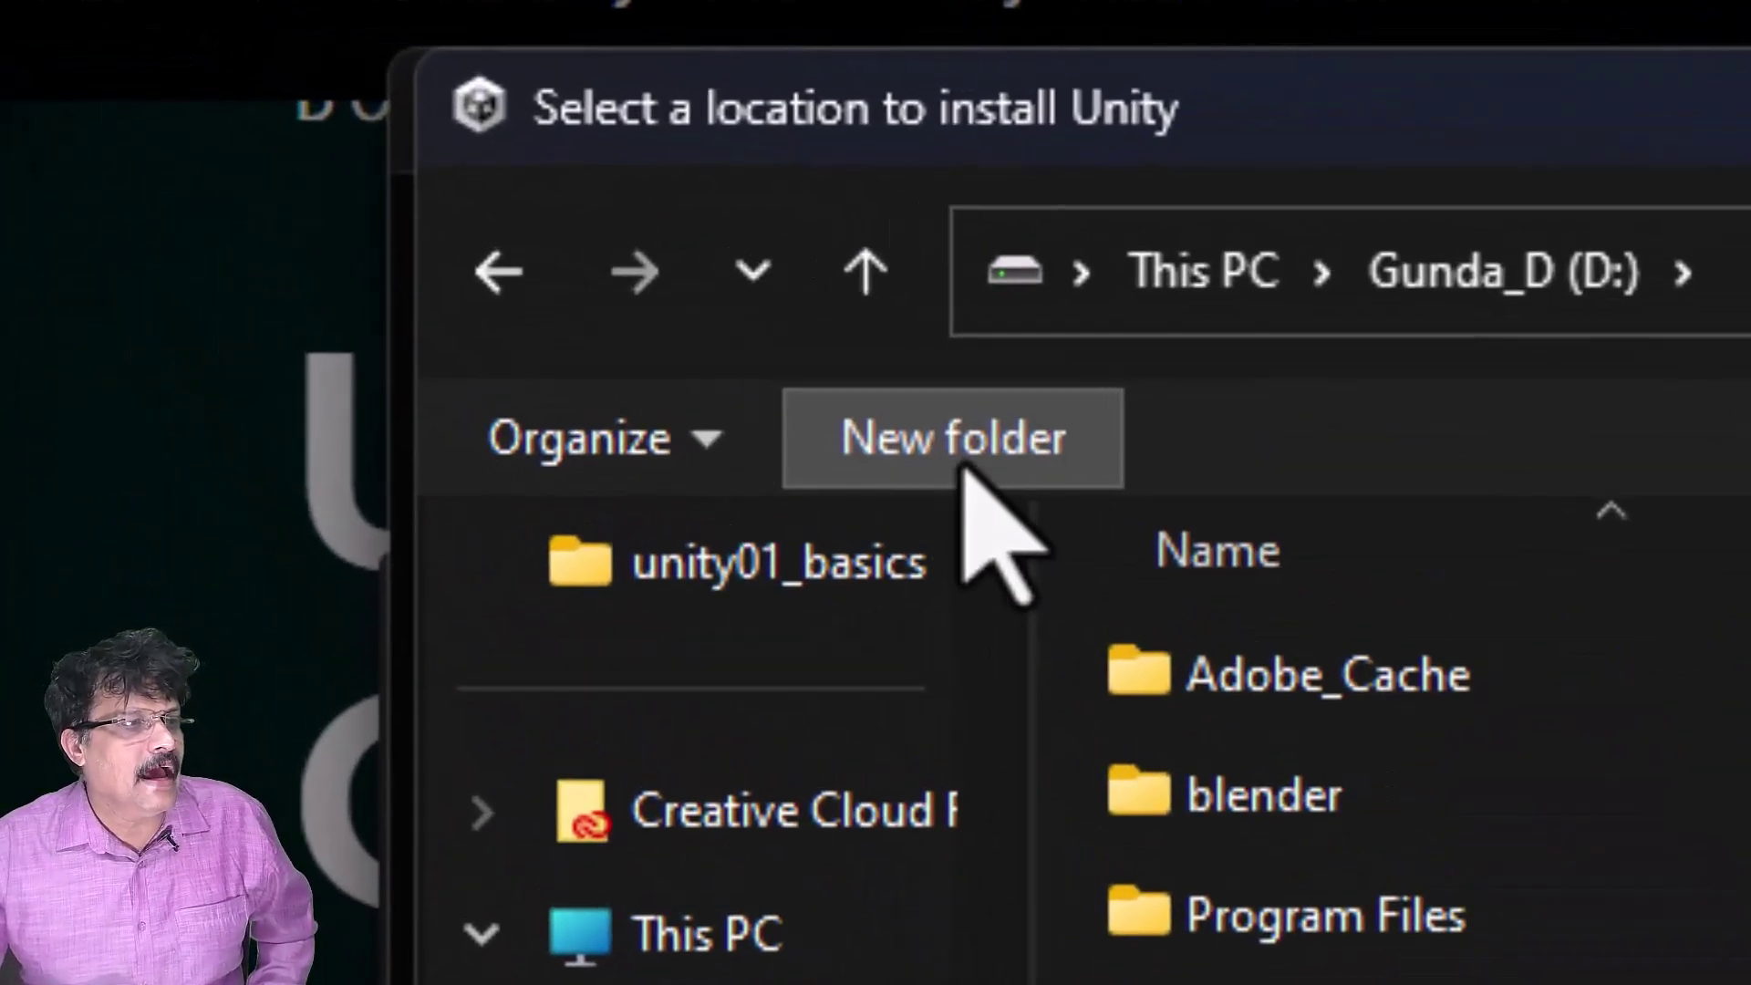
# - Create a 'Unity' folder as the installs location (D:\Unity), leaving the downloads location unchanged
pyautogui.click(965, 467)
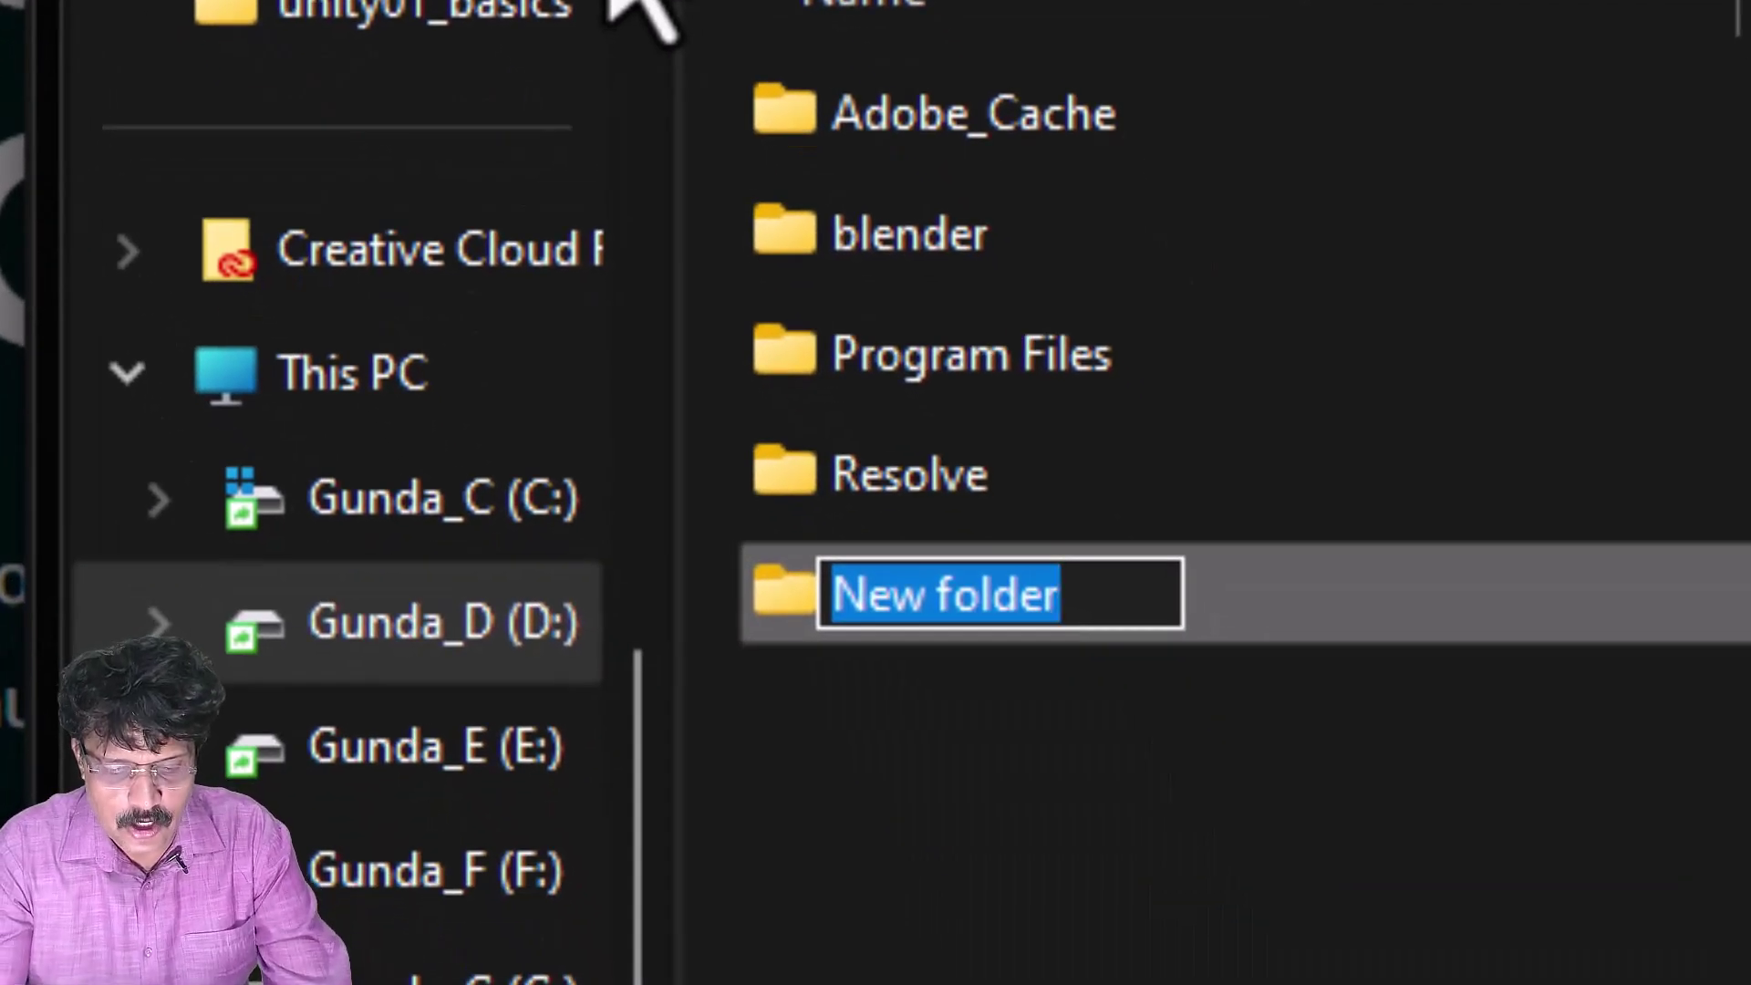
pyautogui.write('Unity')
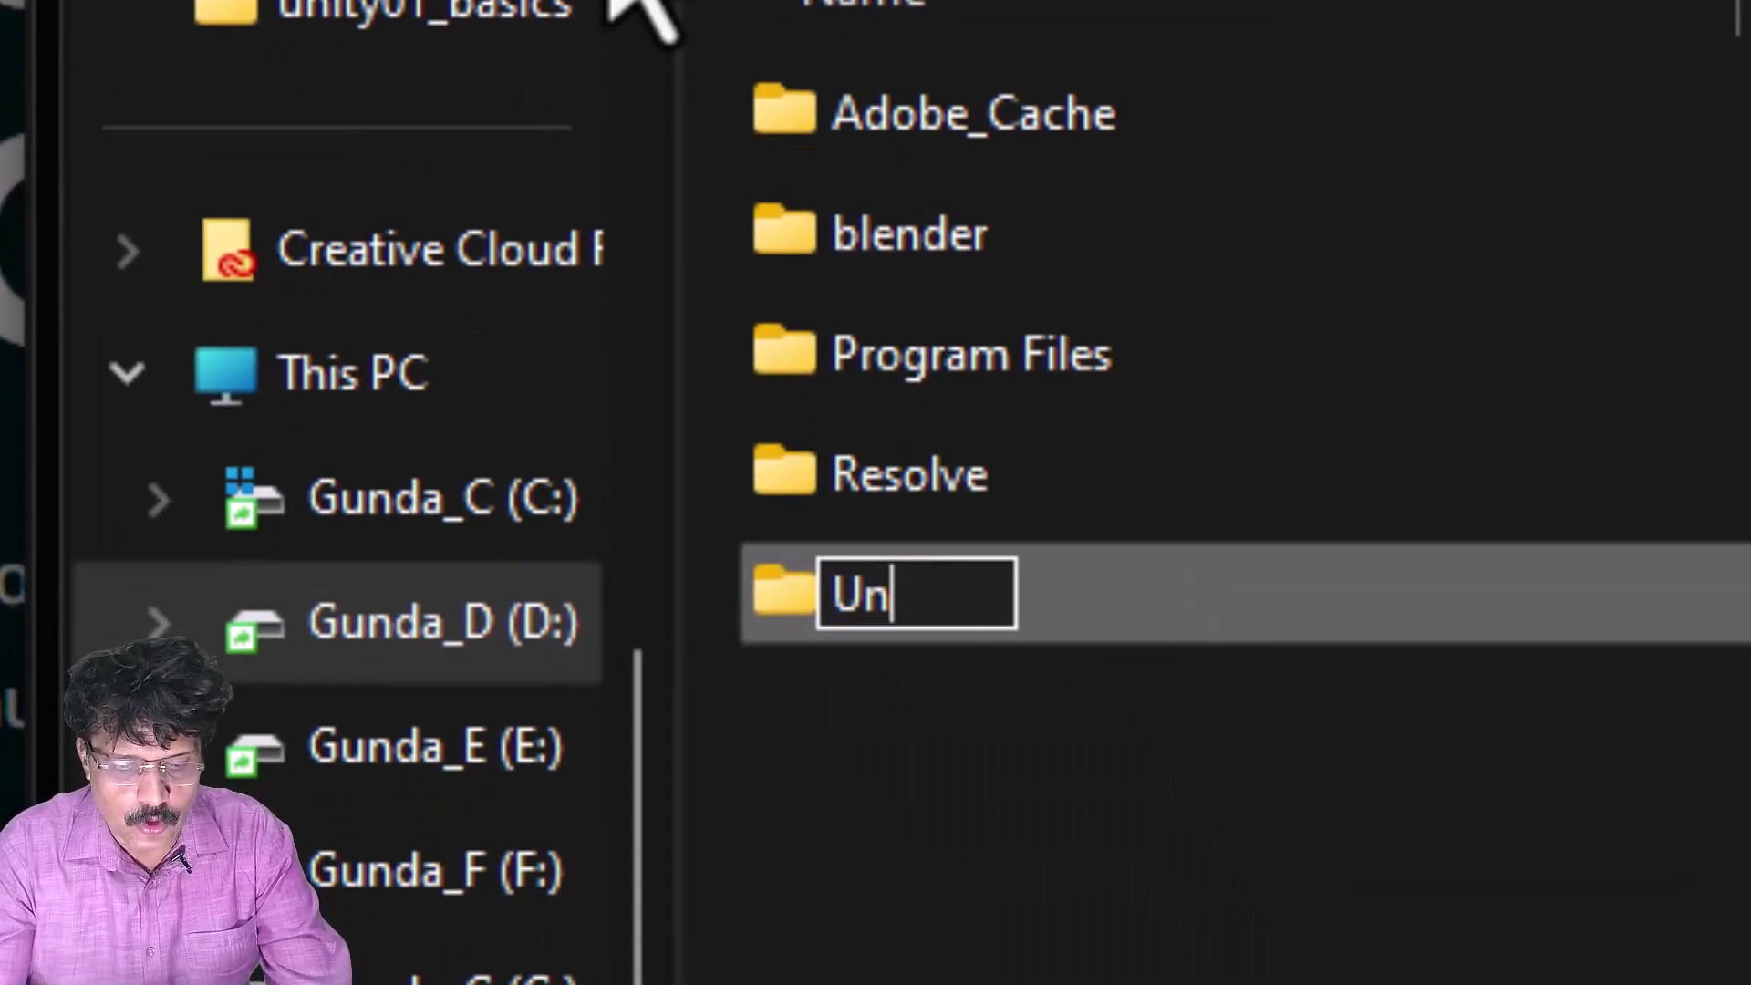
pyautogui.click(1424, 940)
pyautogui.doubleClick(1048, 602)
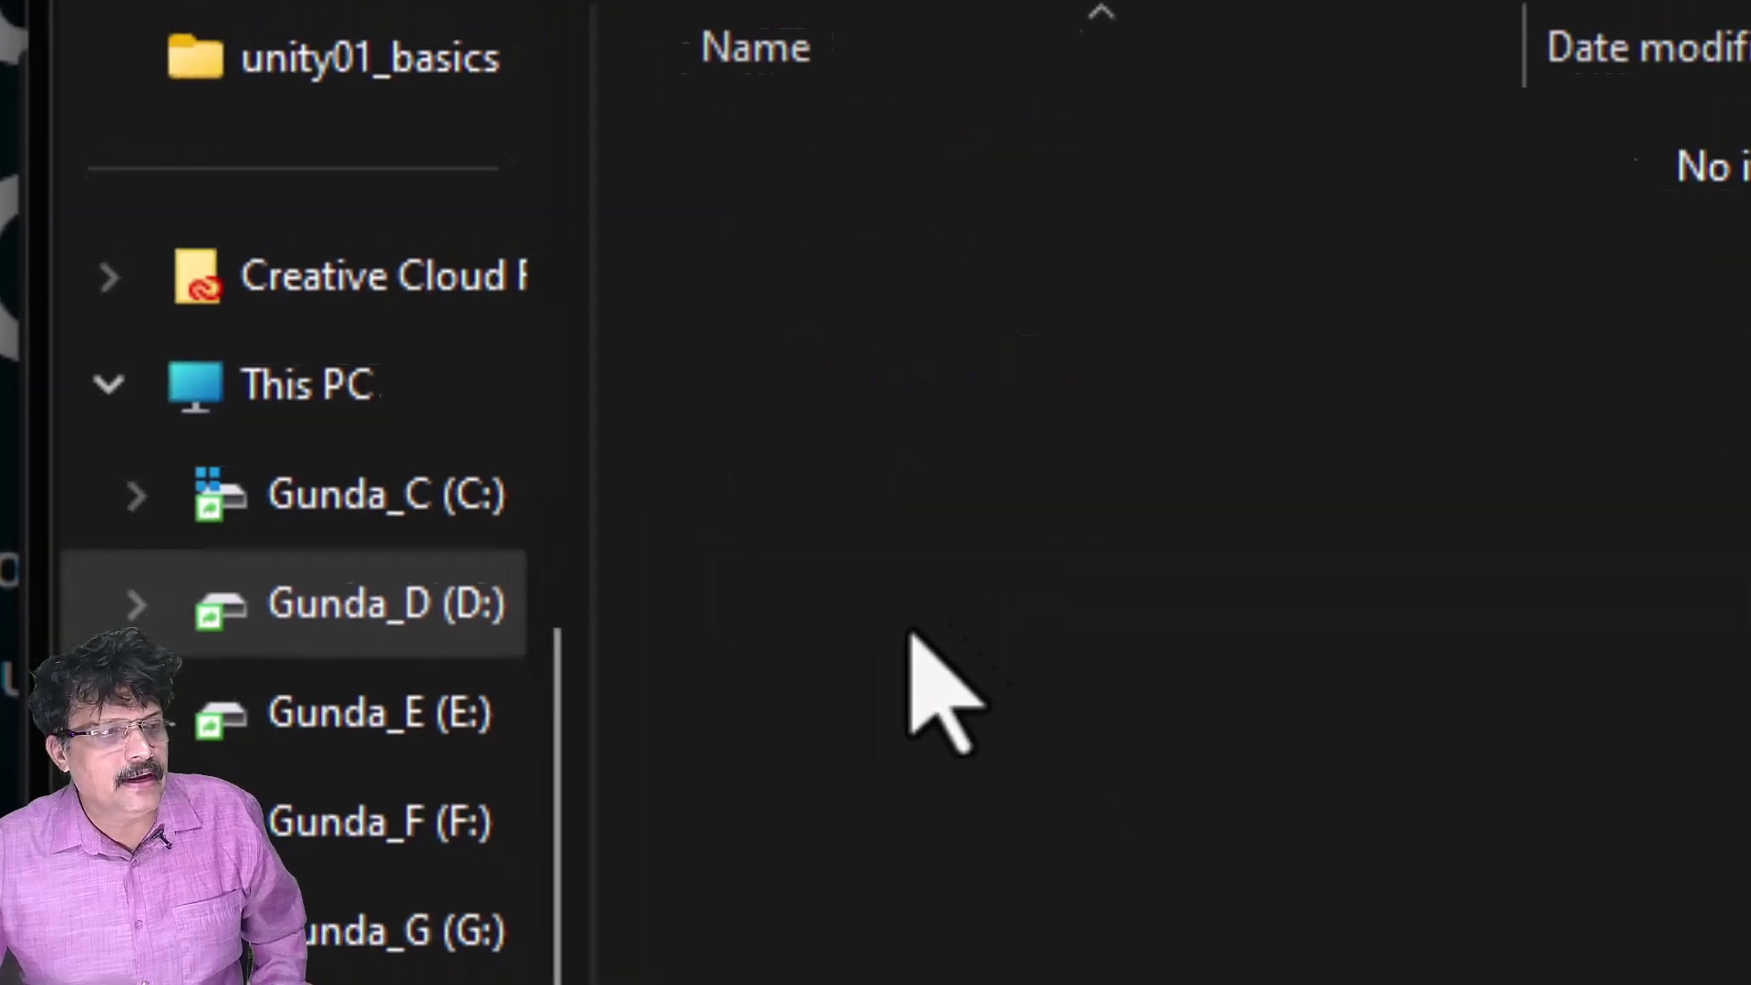
pyautogui.click(1359, 908)
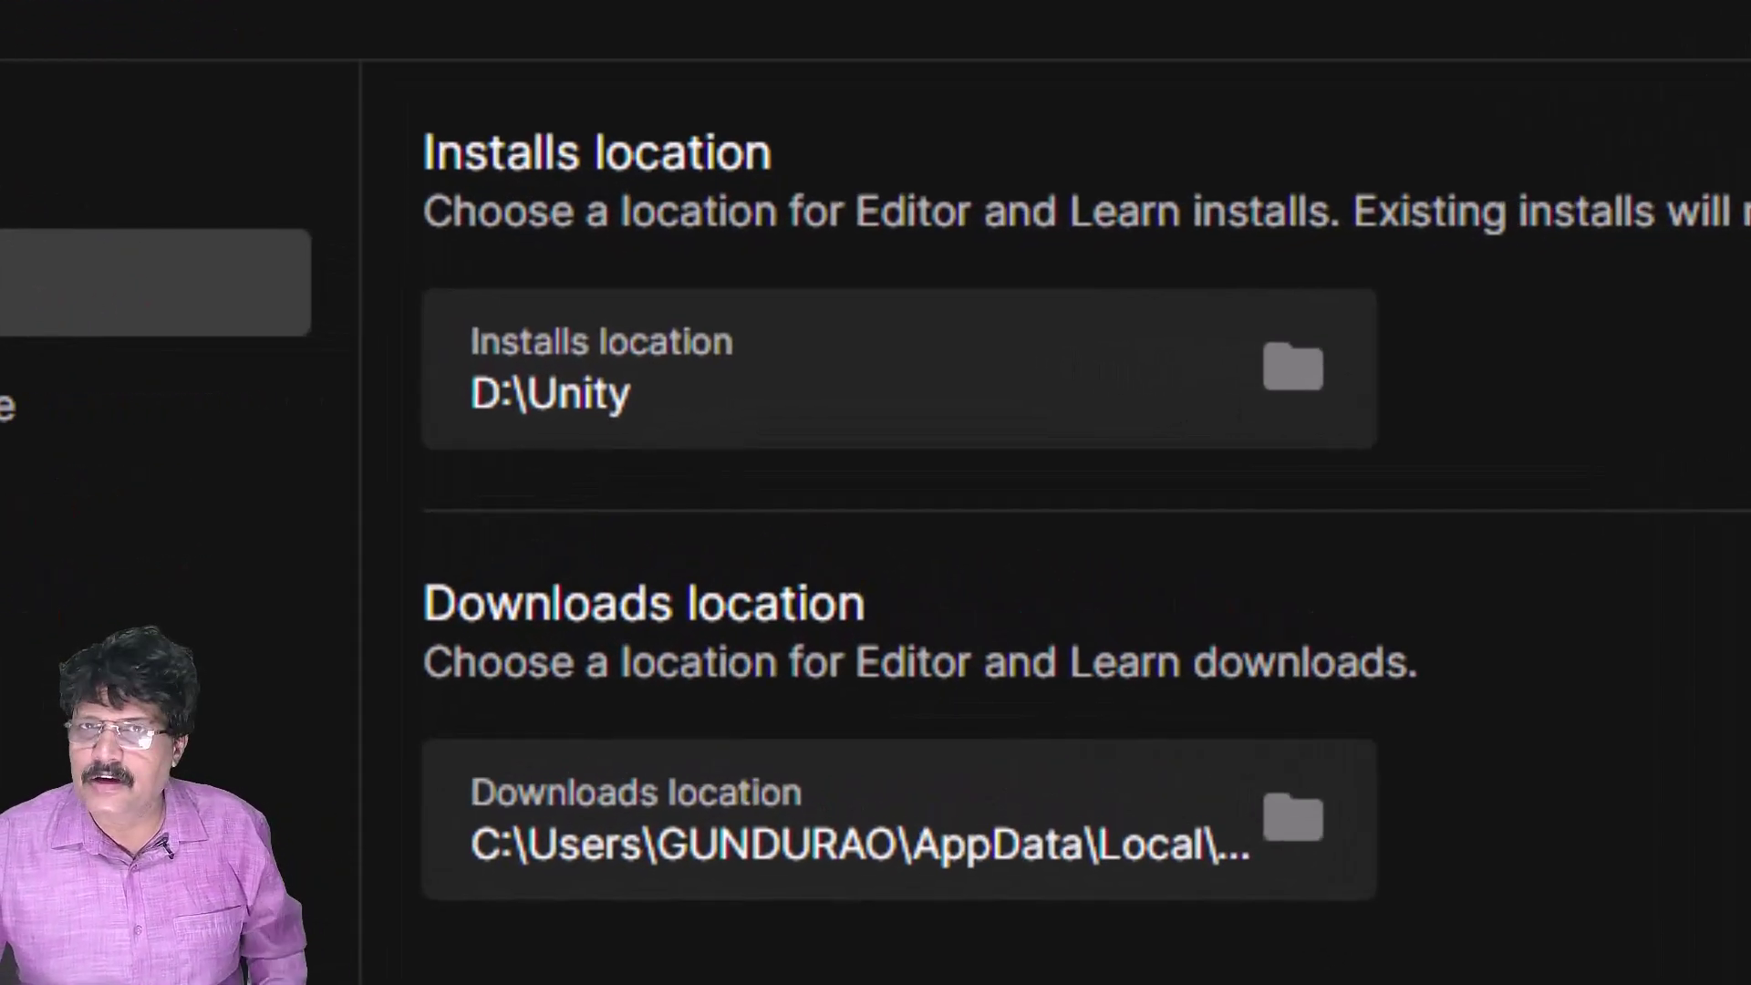
pyautogui.click(1288, 823)
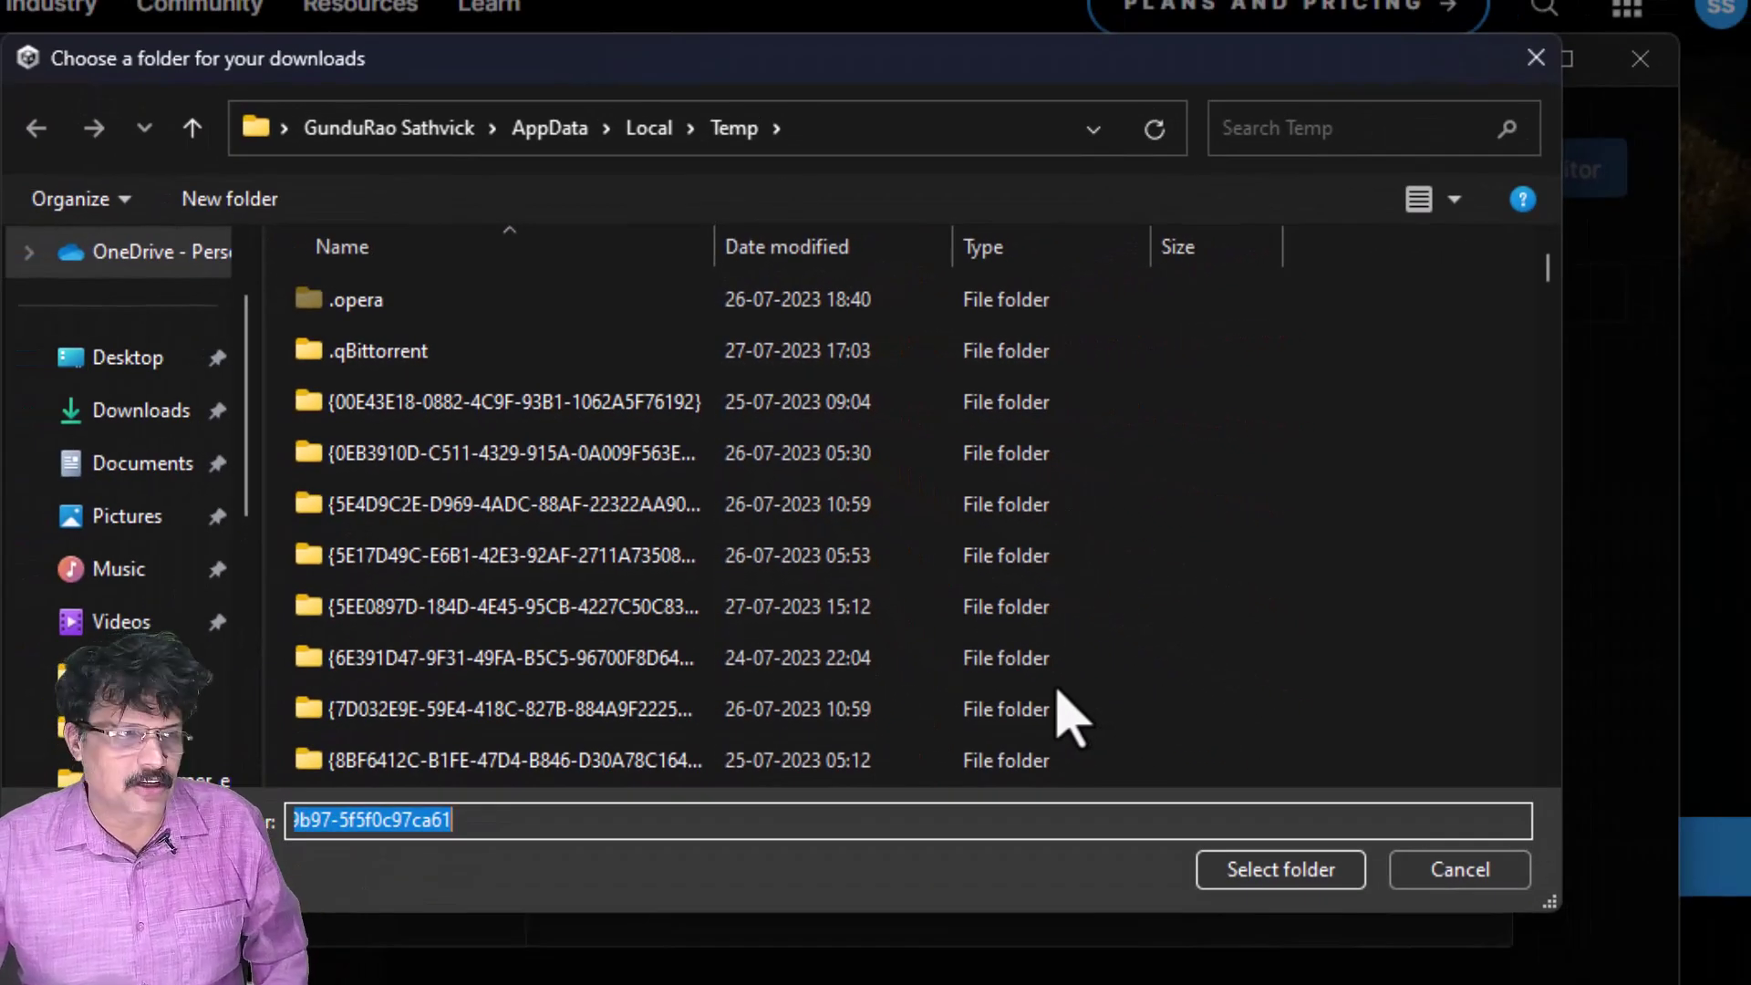
pyautogui.click(1464, 871)
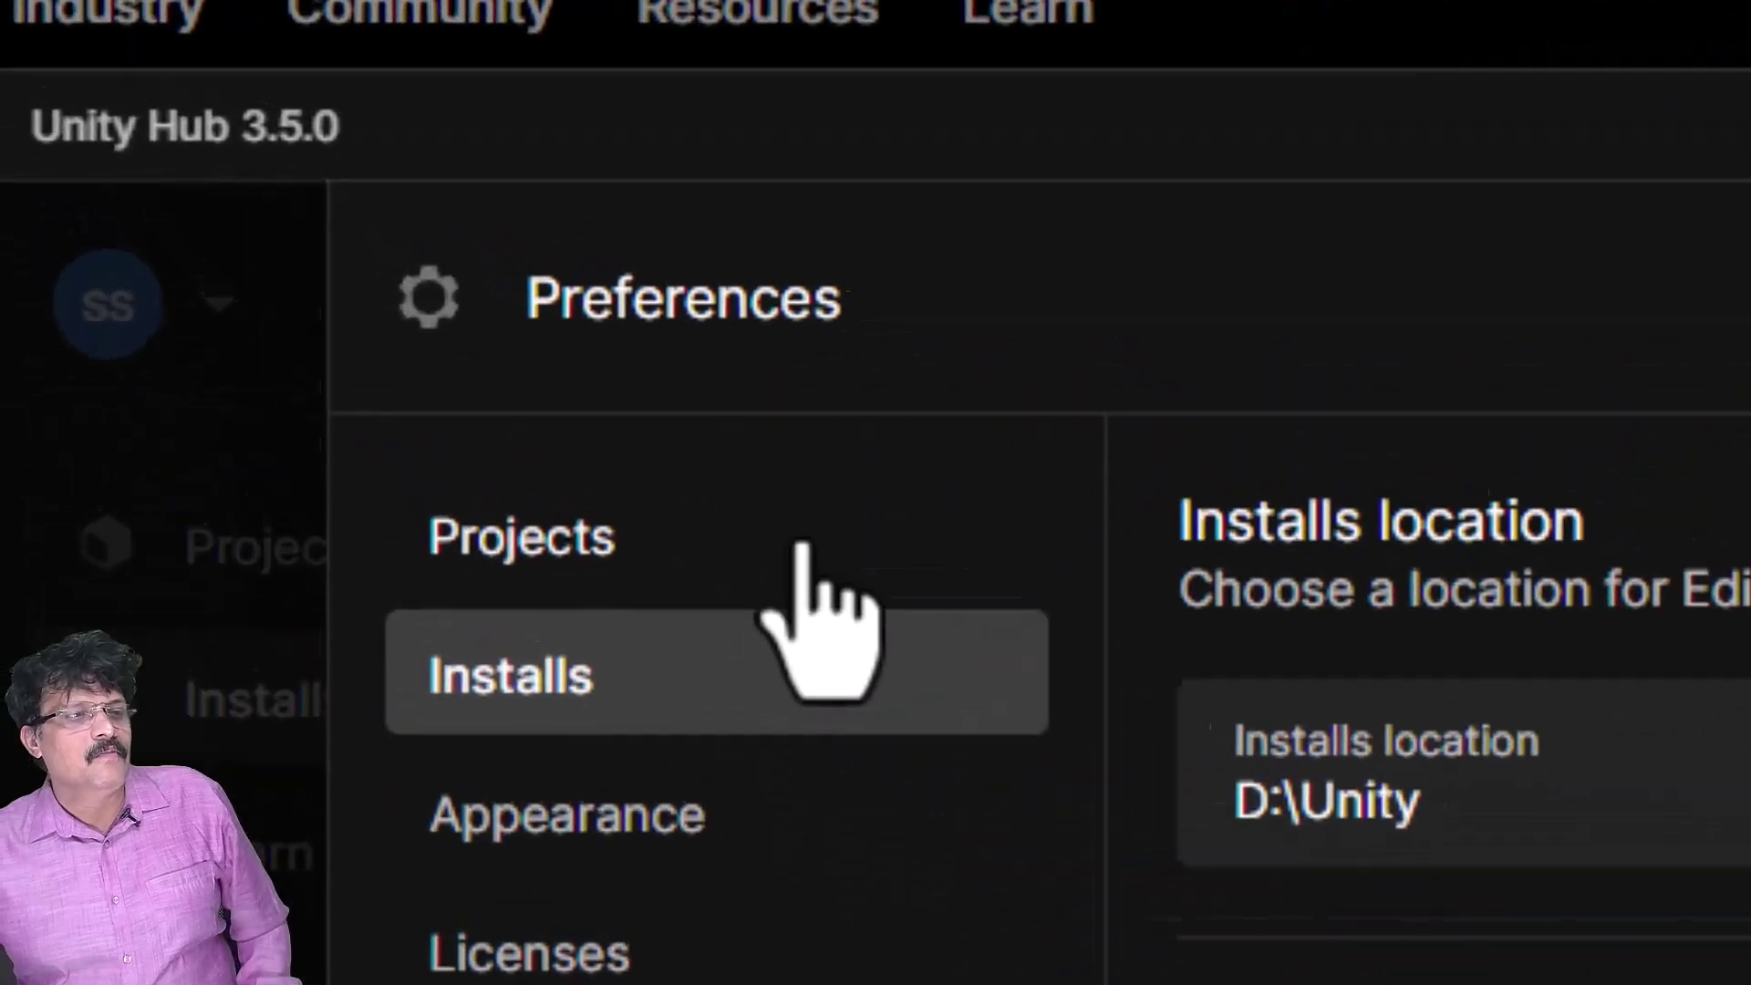
# - Create a 'Unity_projects' folder on drive E: and select it as the default project location
pyautogui.click(379, 261)
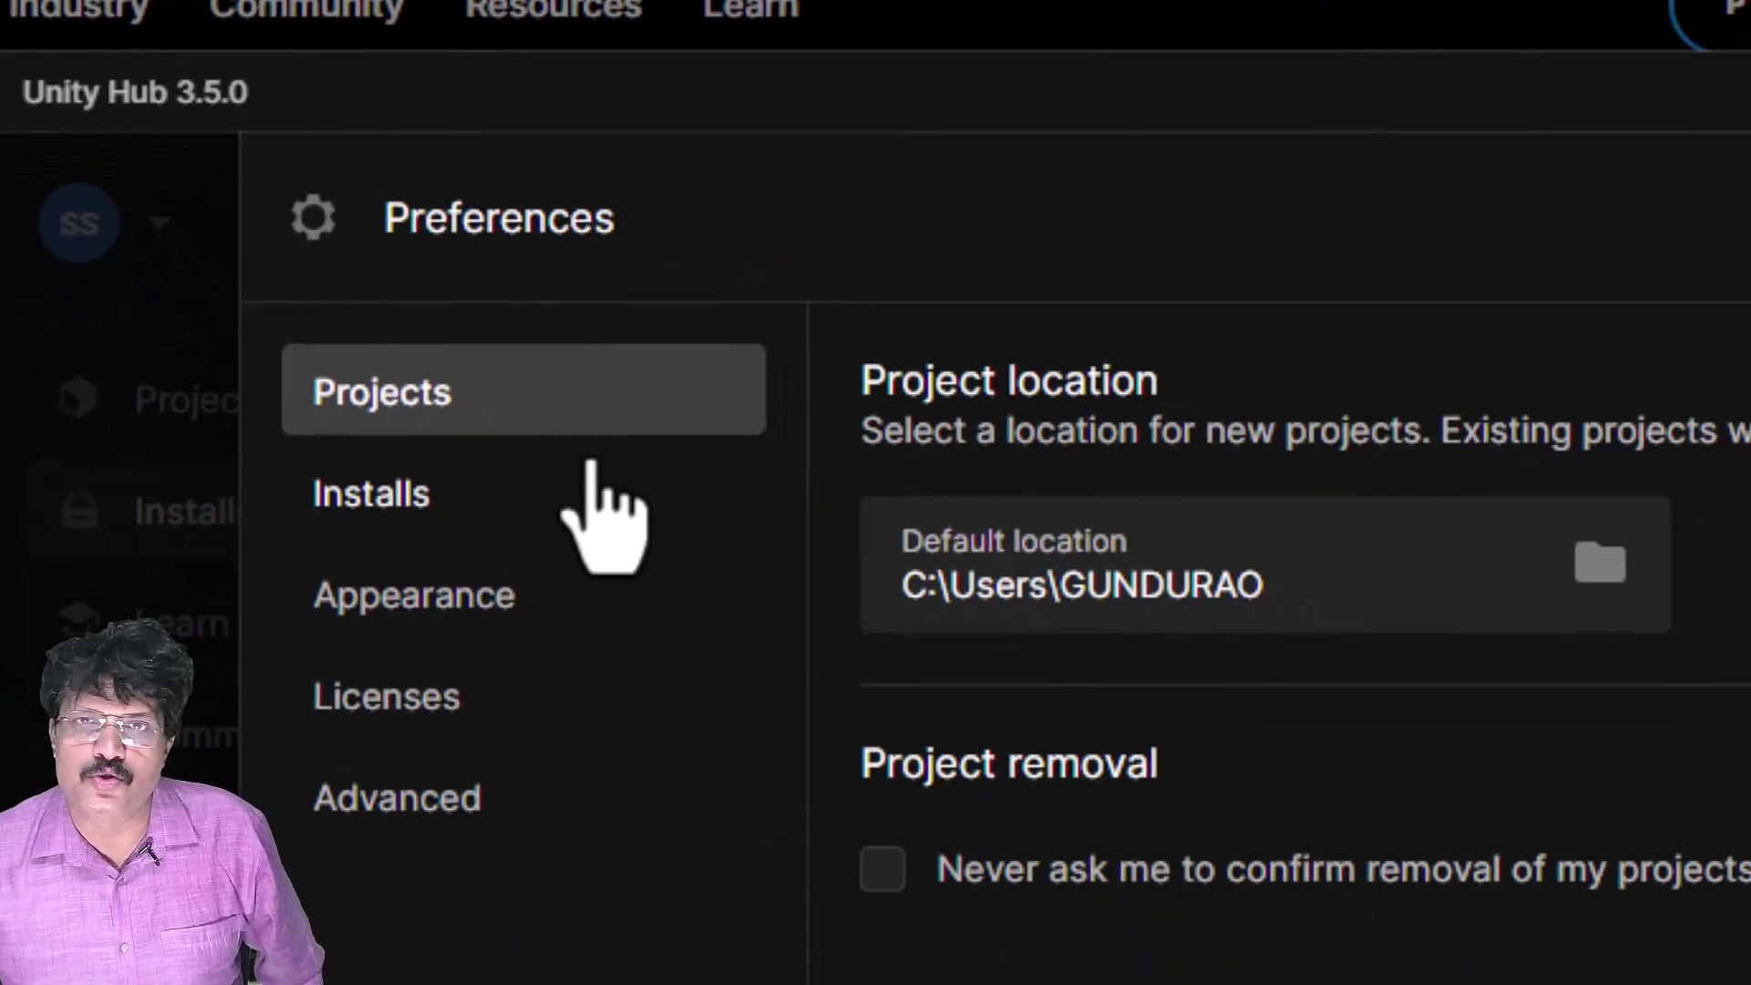
pyautogui.click(1587, 579)
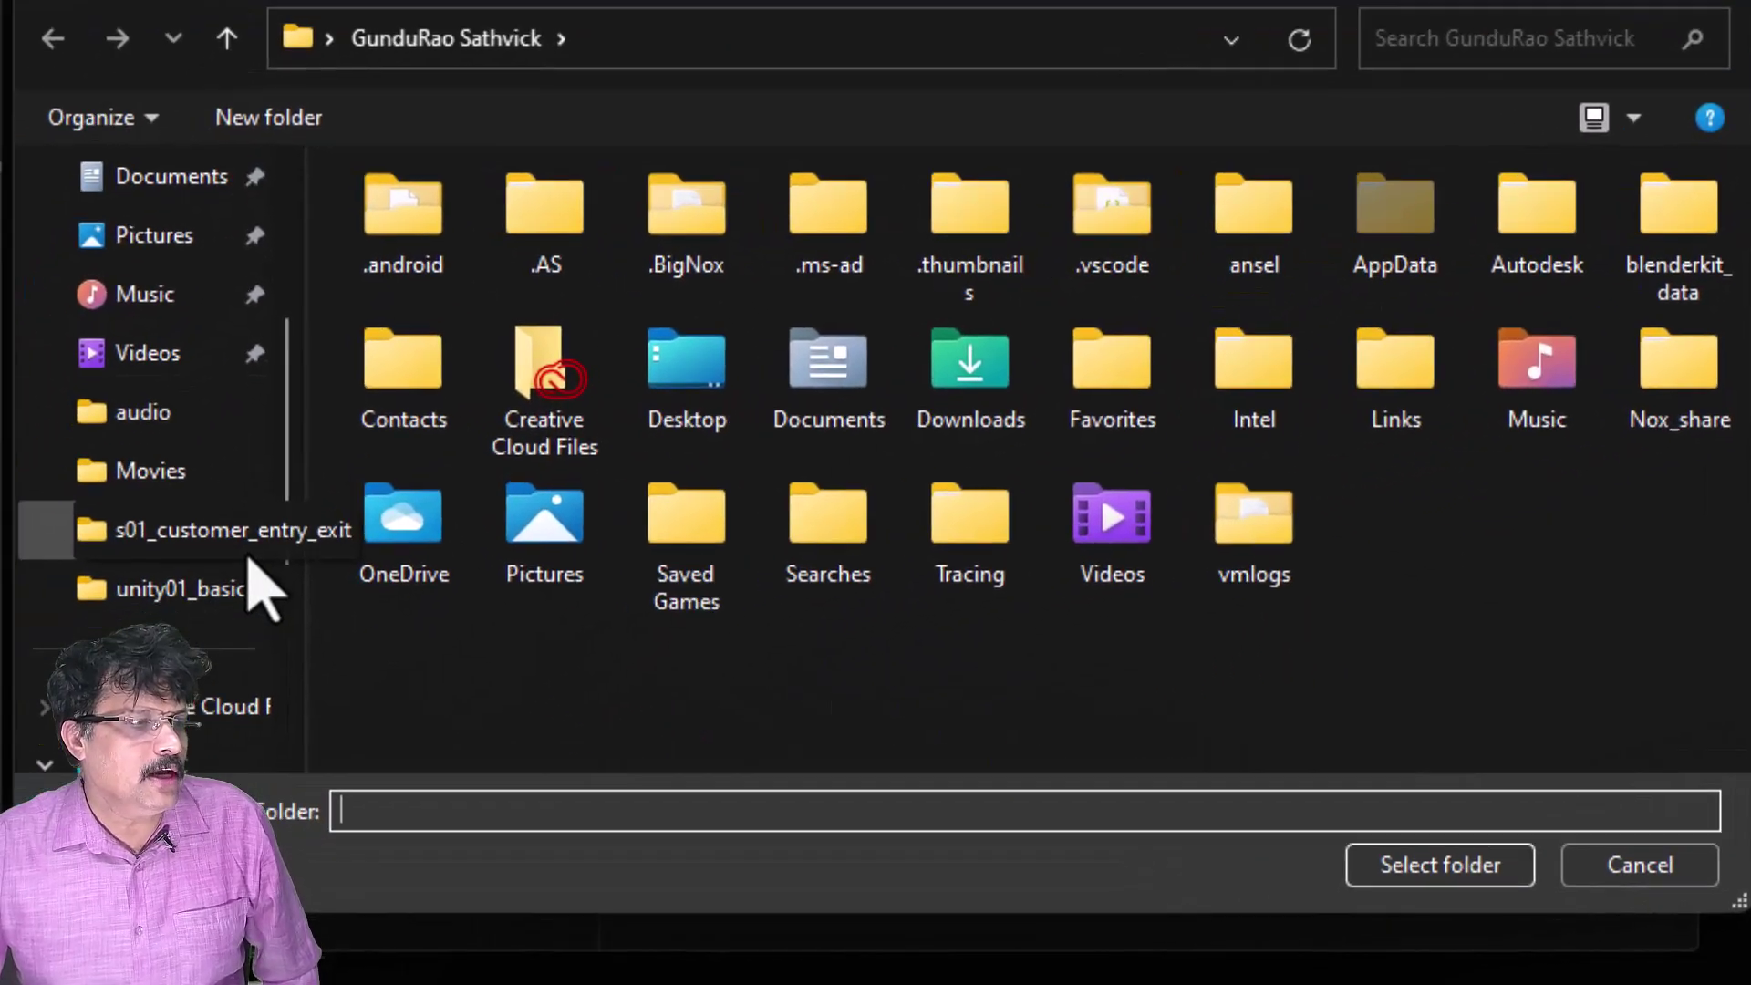
pyautogui.scroll(-3, 260, 584)
pyautogui.click(424, 547)
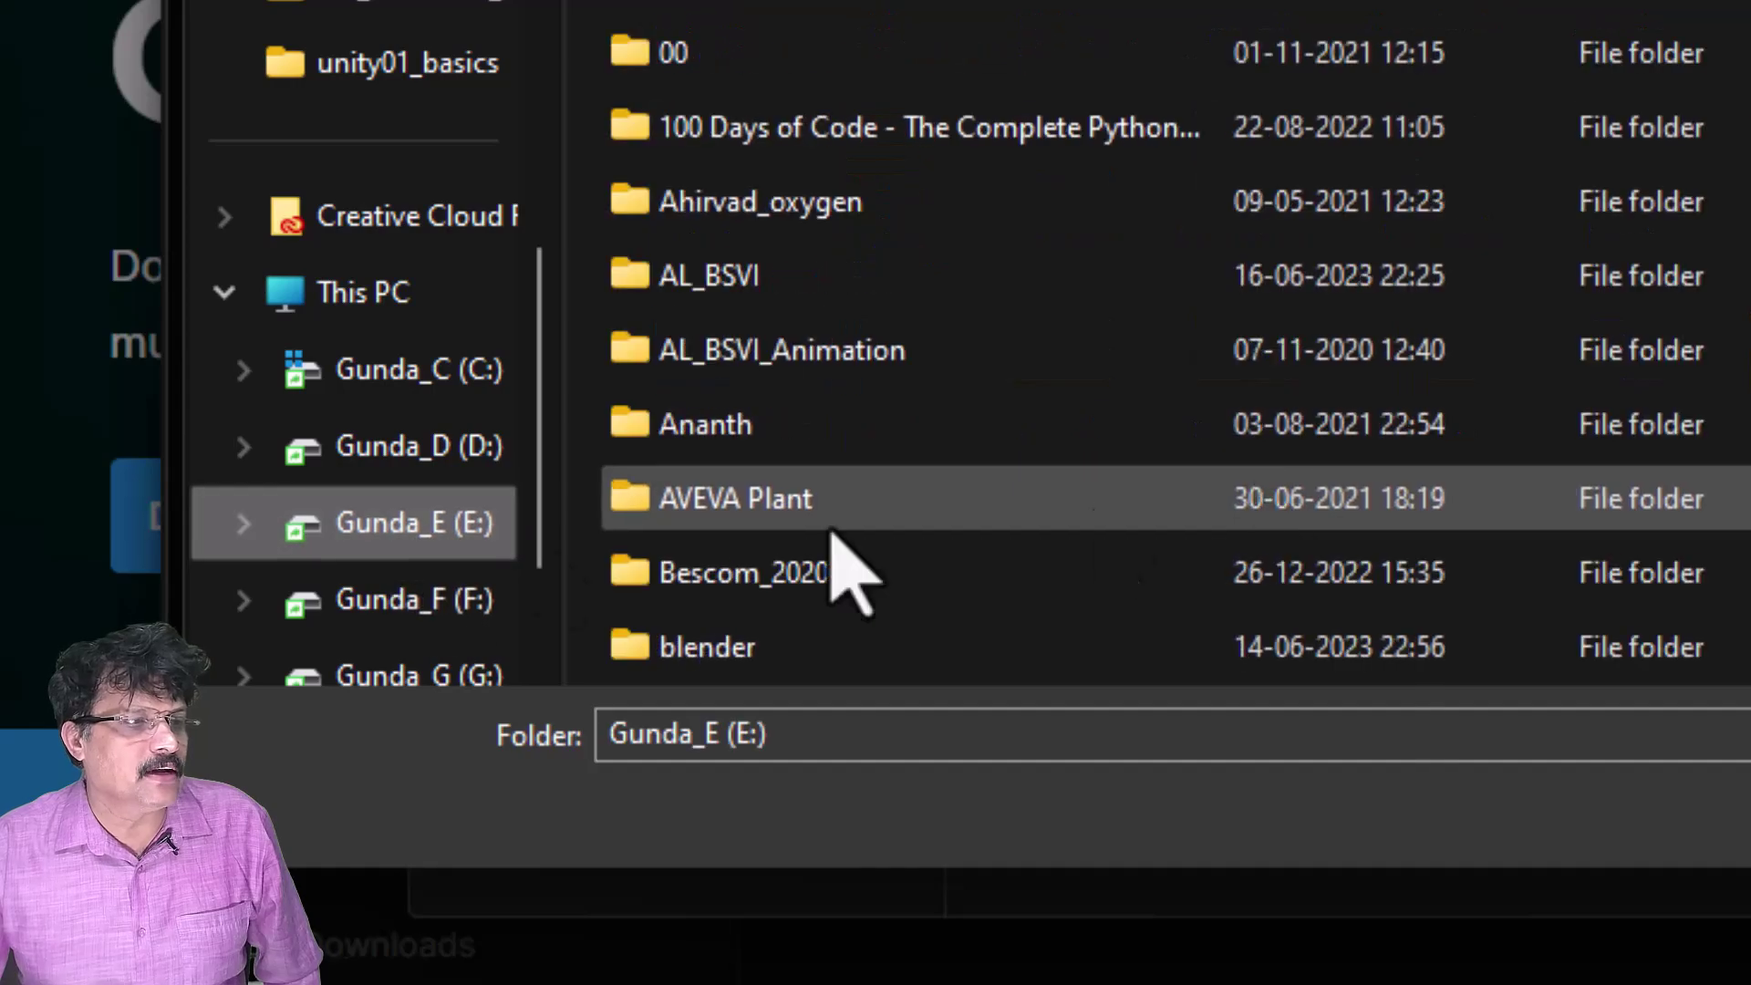
pyautogui.scroll(-20, 1313, 506)
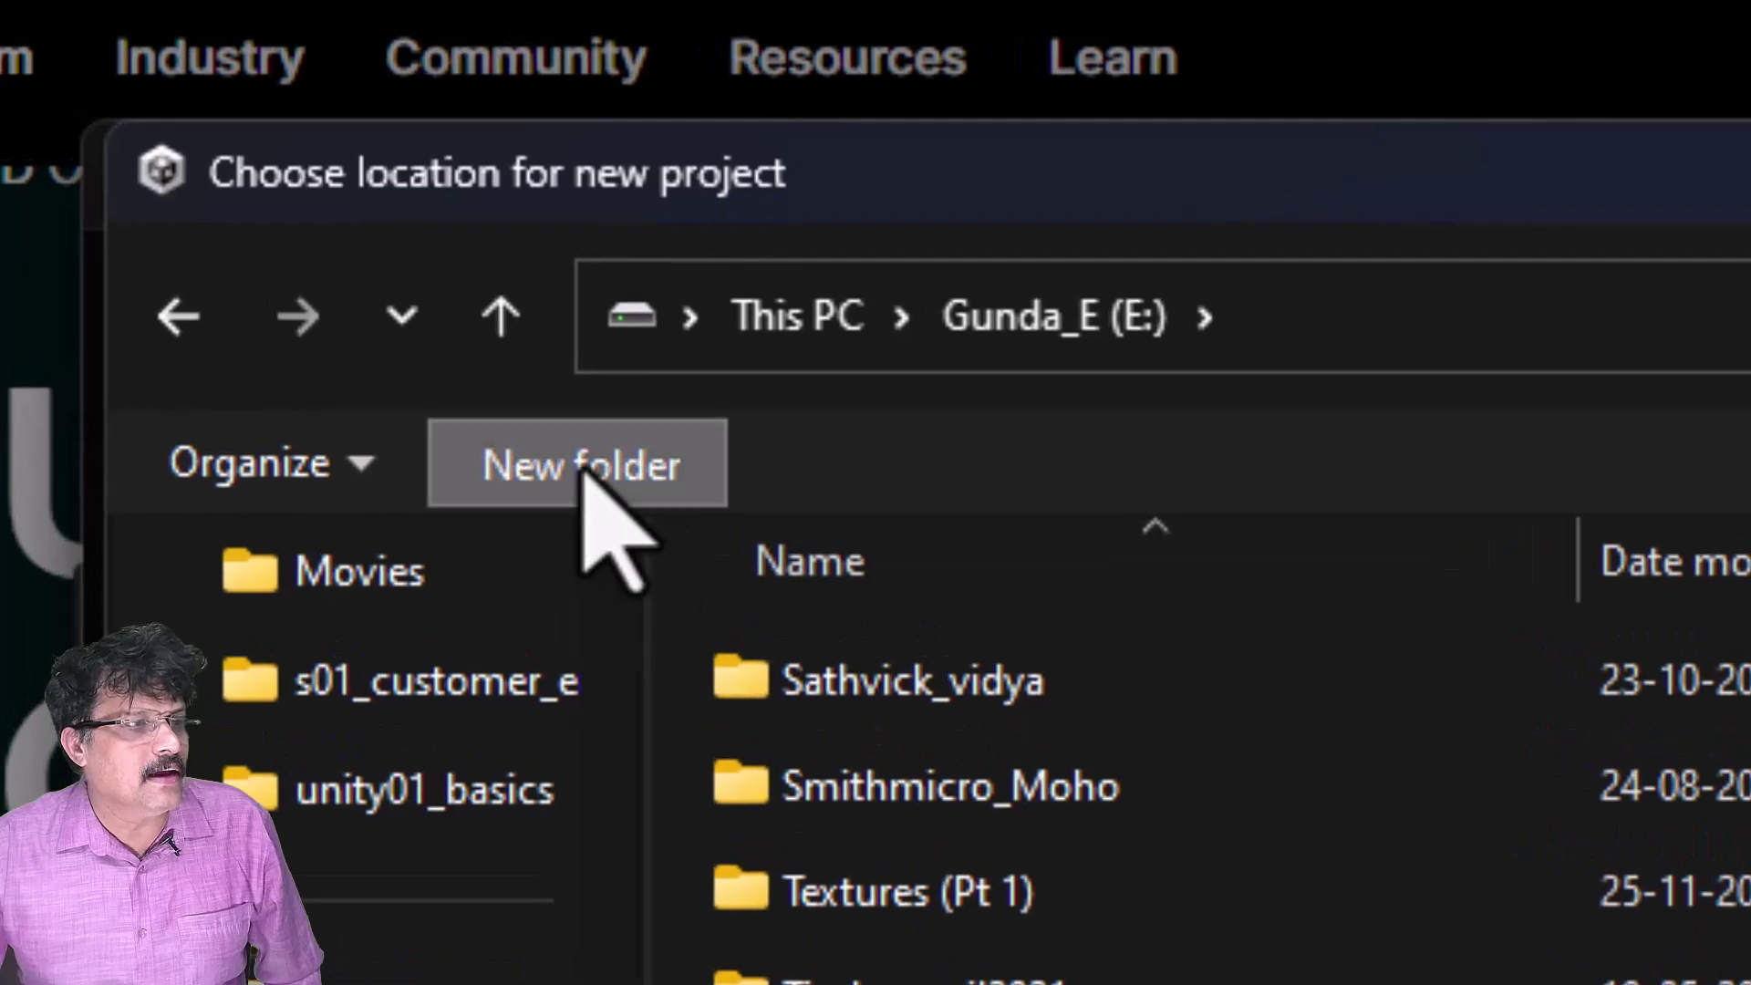
pyautogui.click(580, 466)
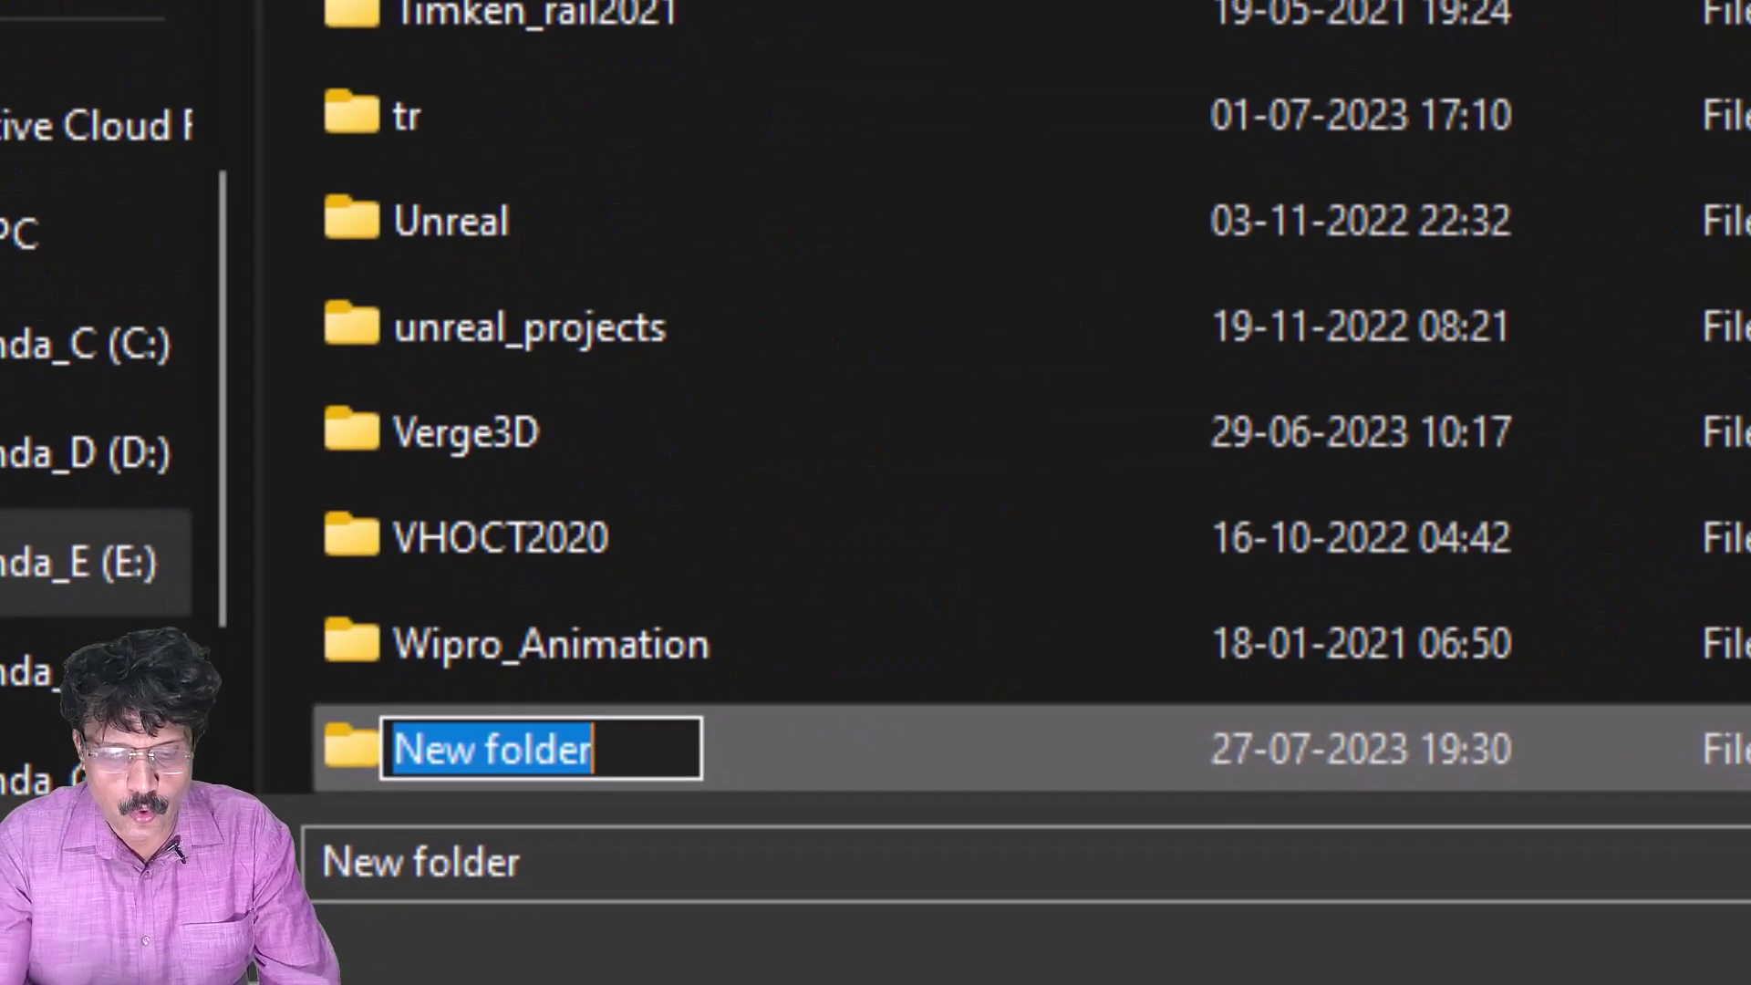
pyautogui.write('Unity_projects')
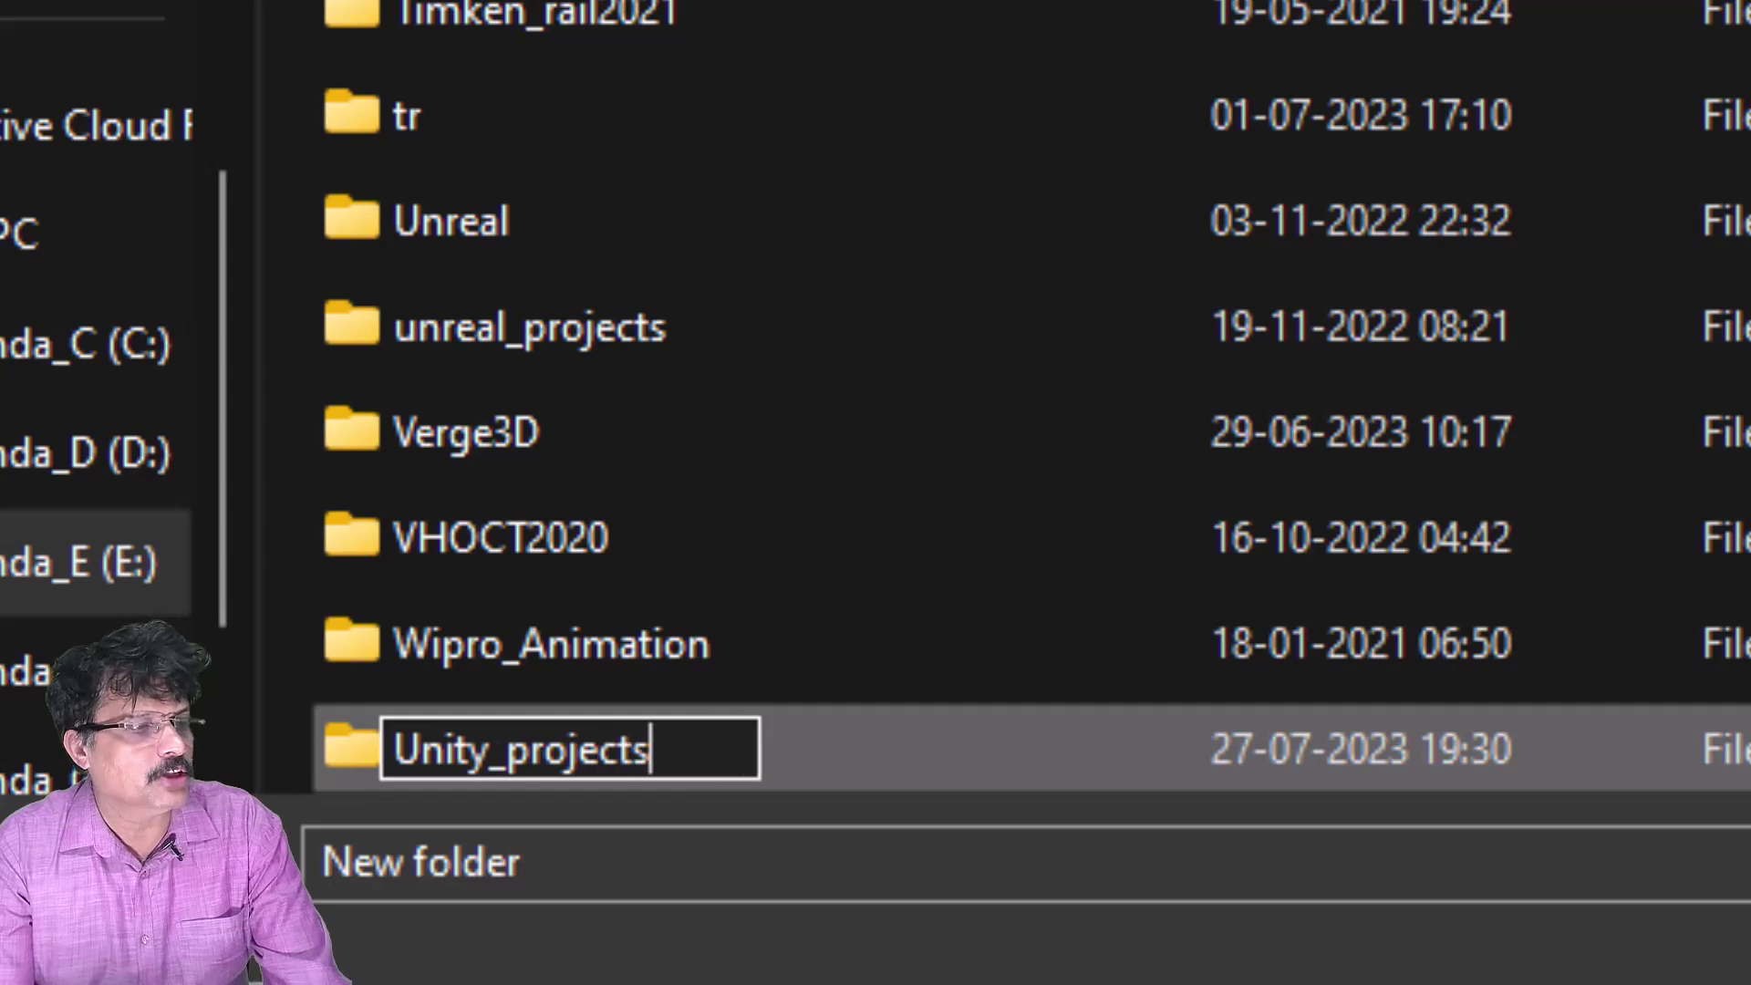
pyautogui.press('Return')
pyautogui.doubleClick(946, 725)
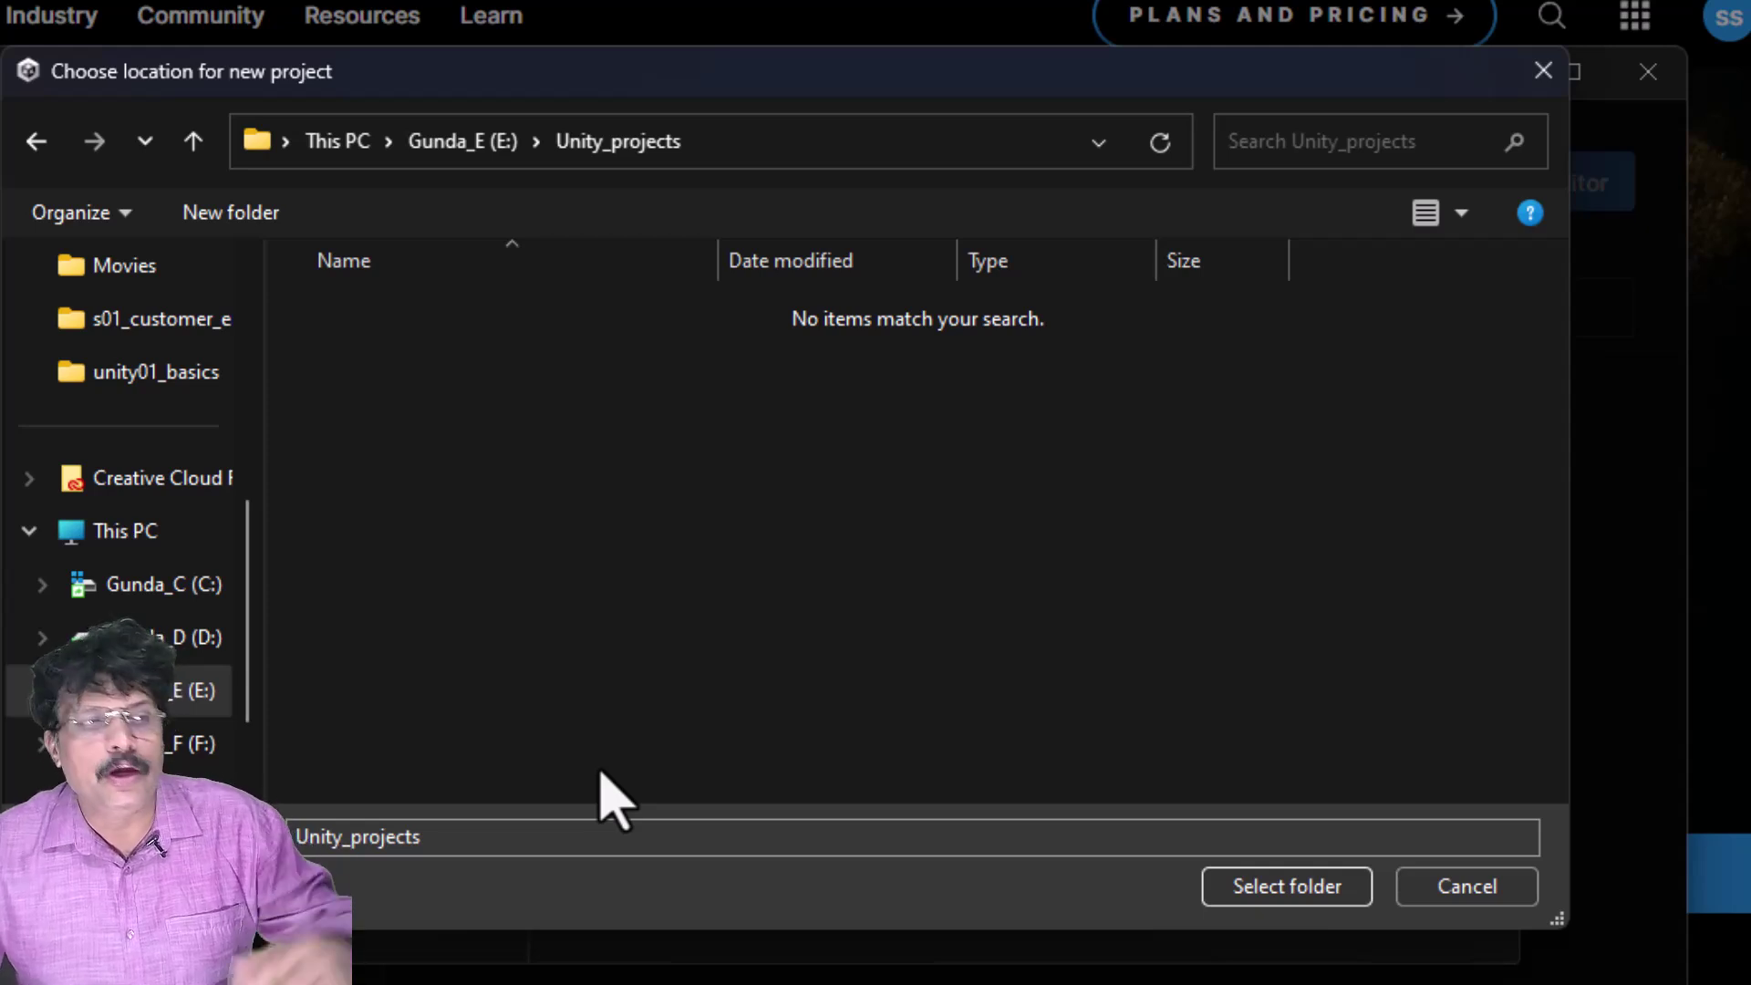
pyautogui.click(1286, 894)
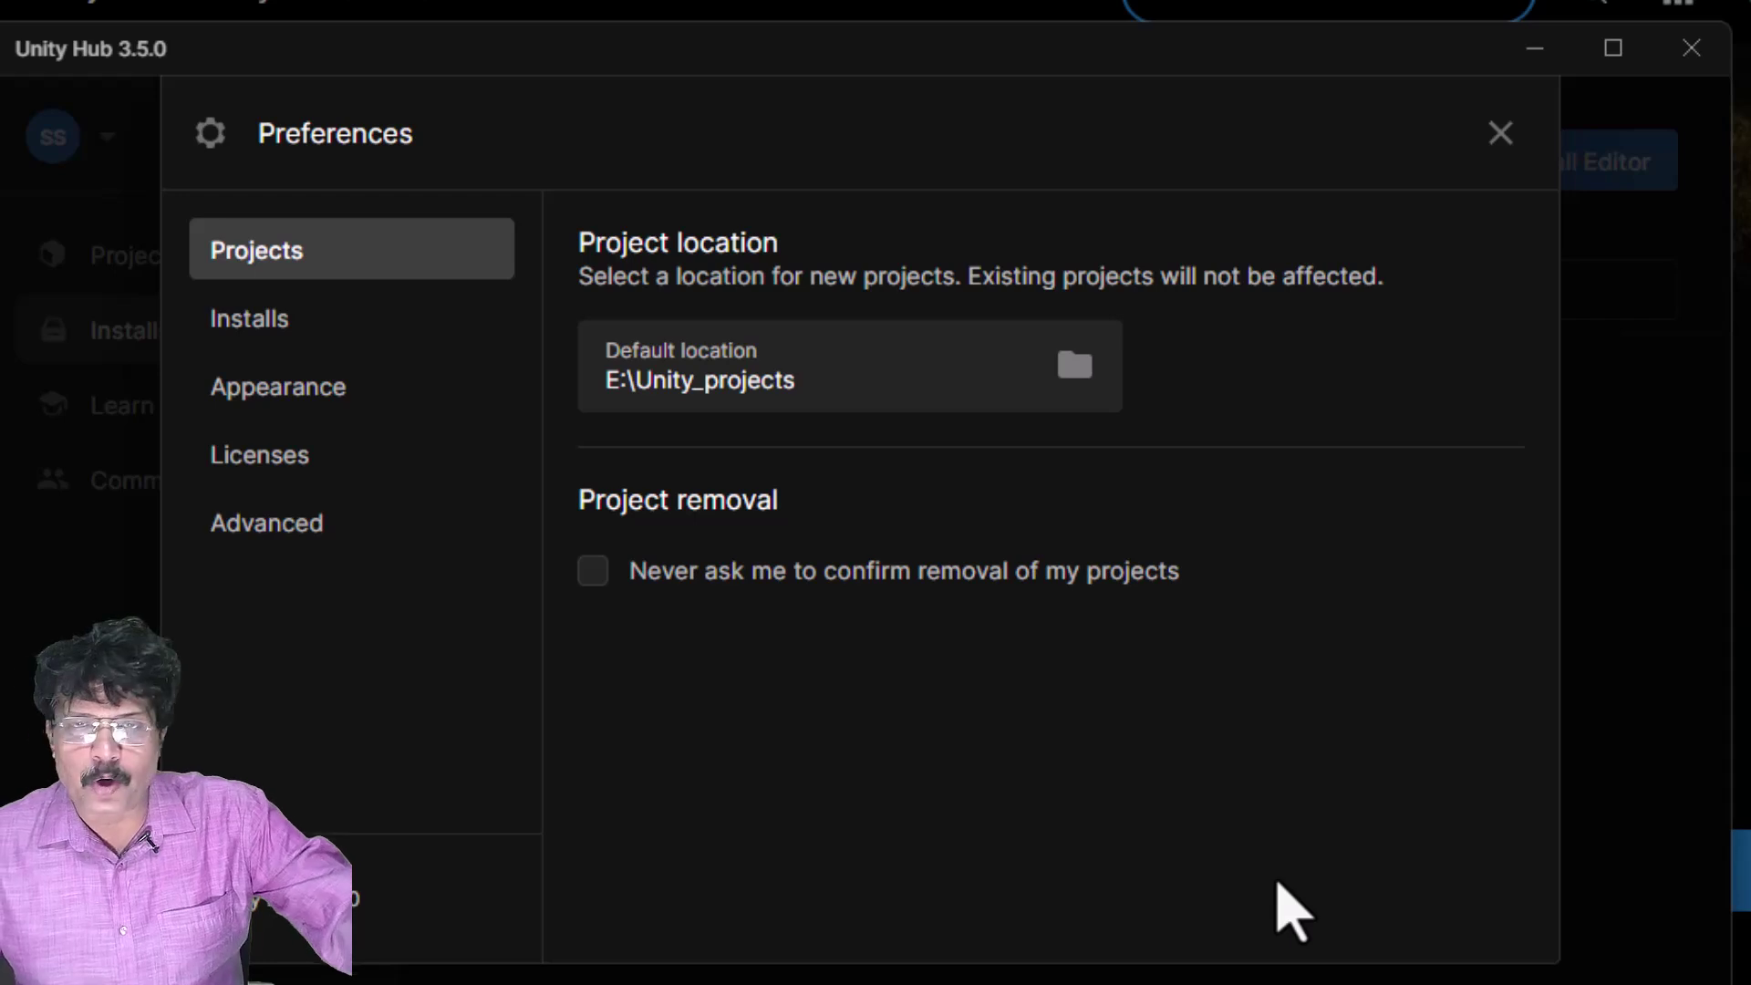
# - Review the Installs, Projects and Licenses settings, then close Preferences
pyautogui.click(379, 333)
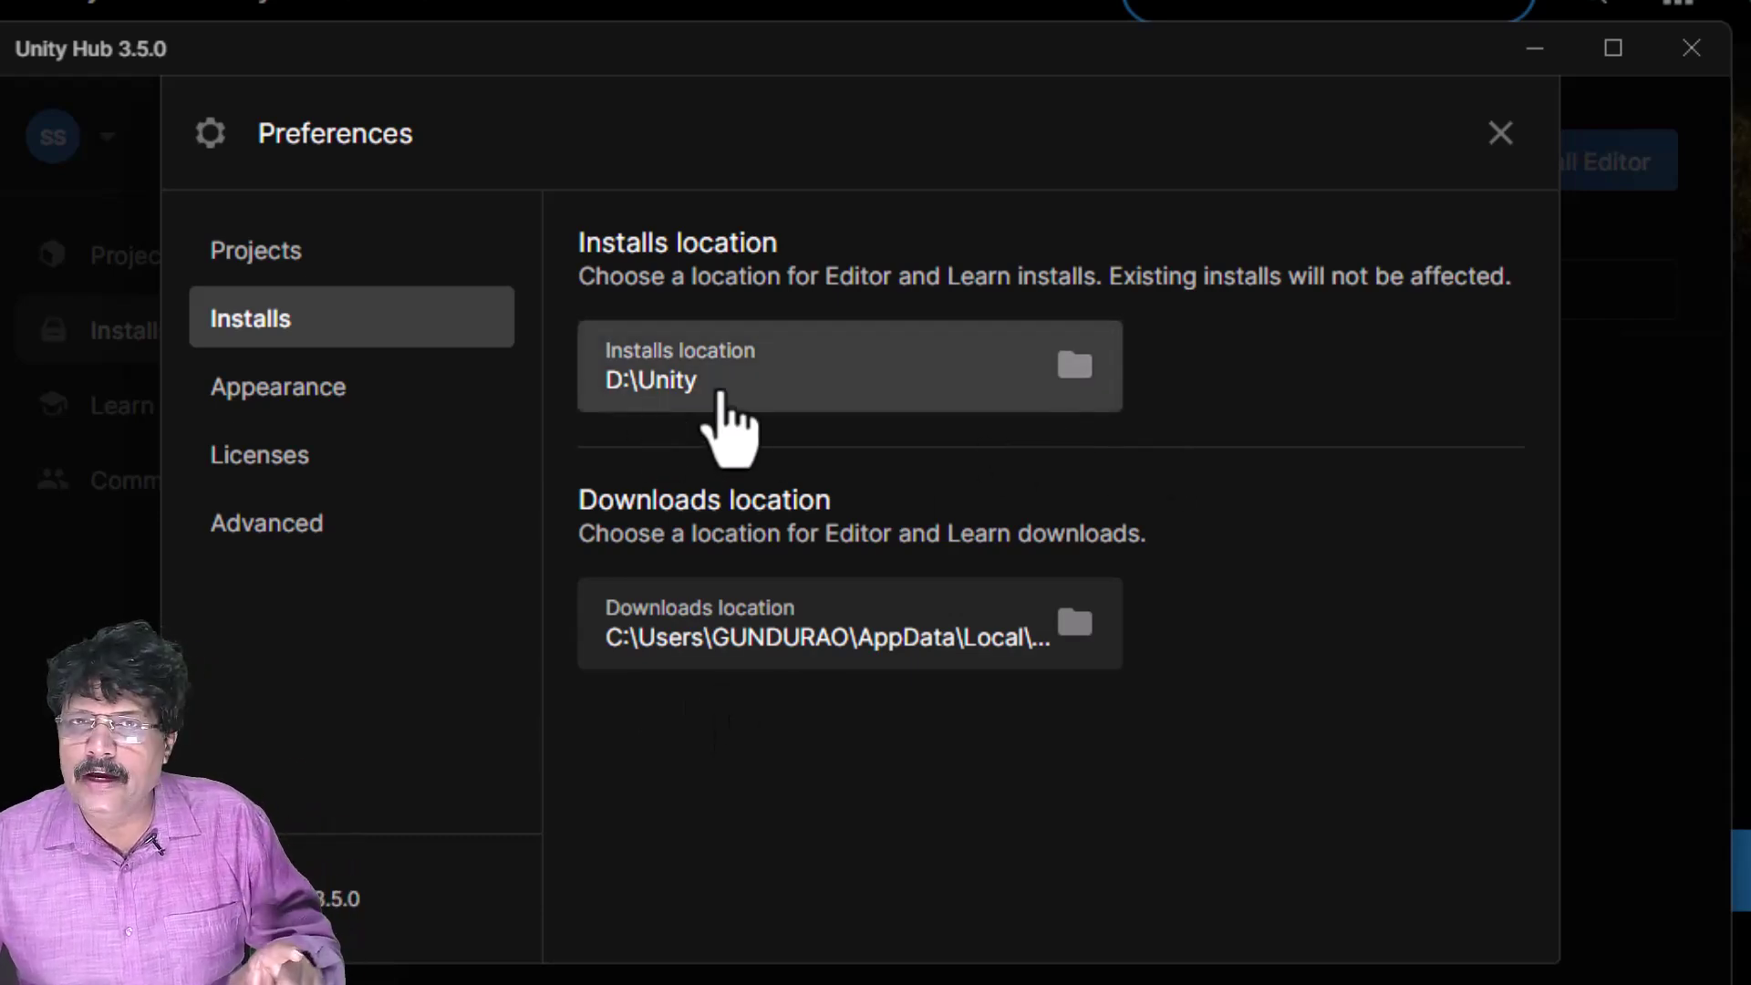
pyautogui.click(408, 265)
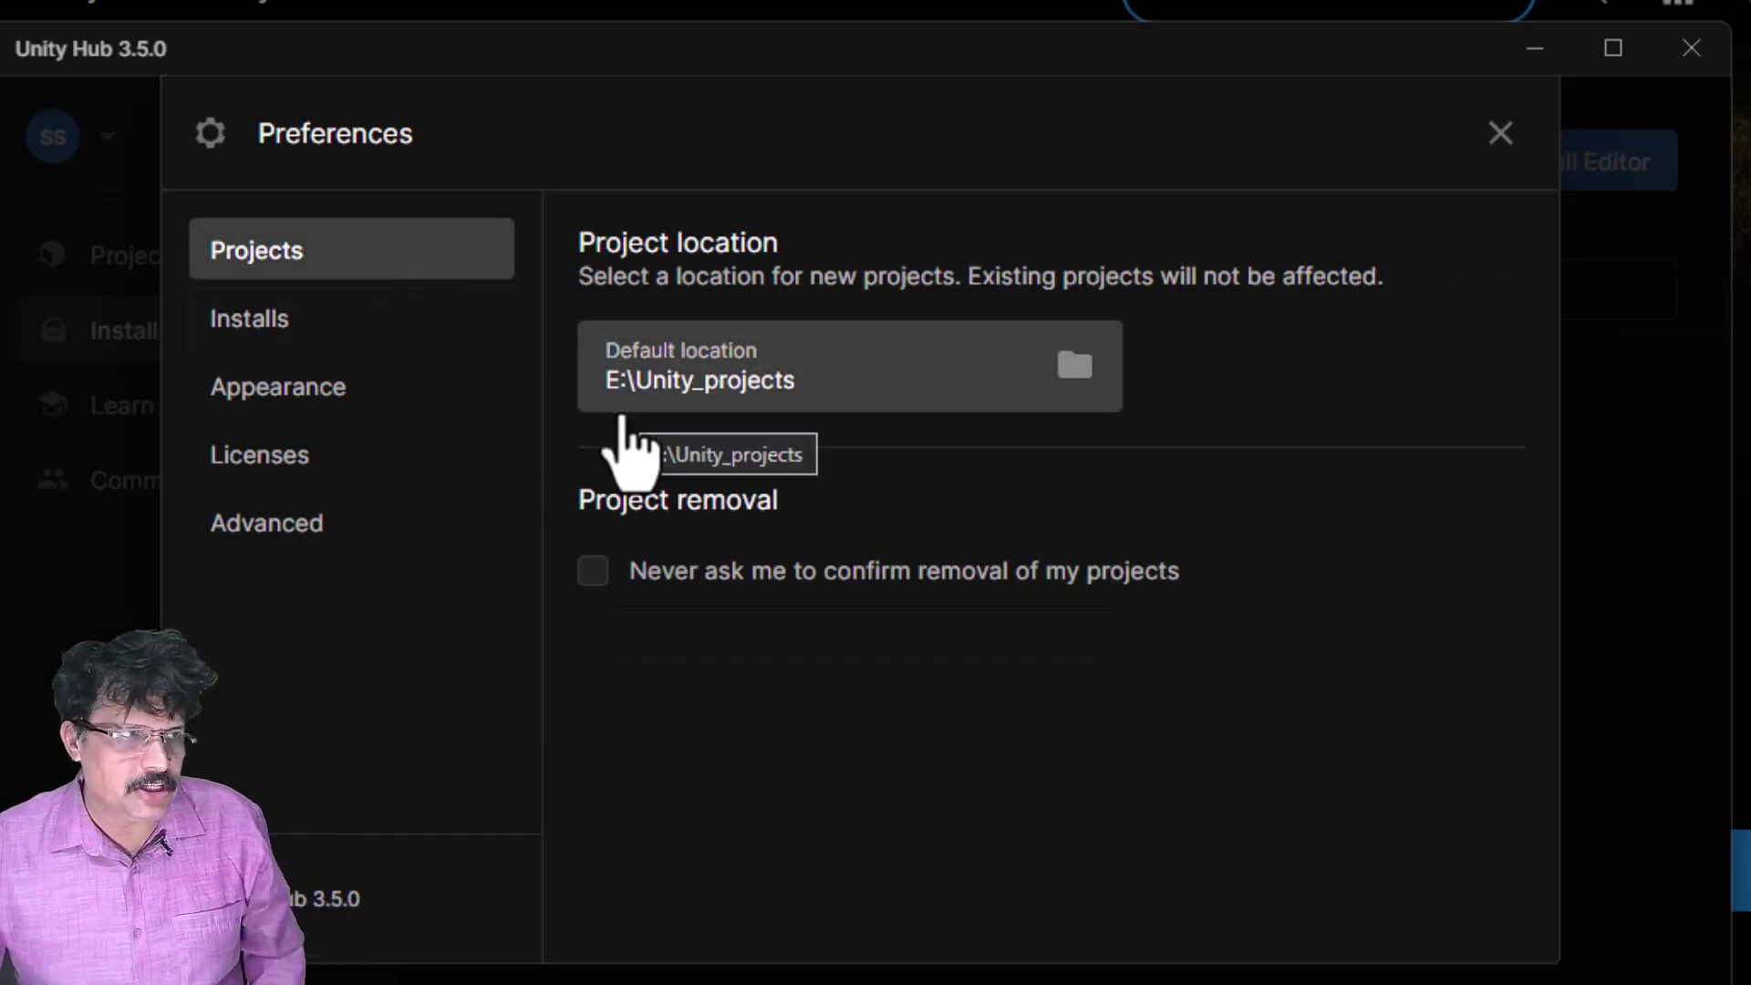
pyautogui.click(278, 321)
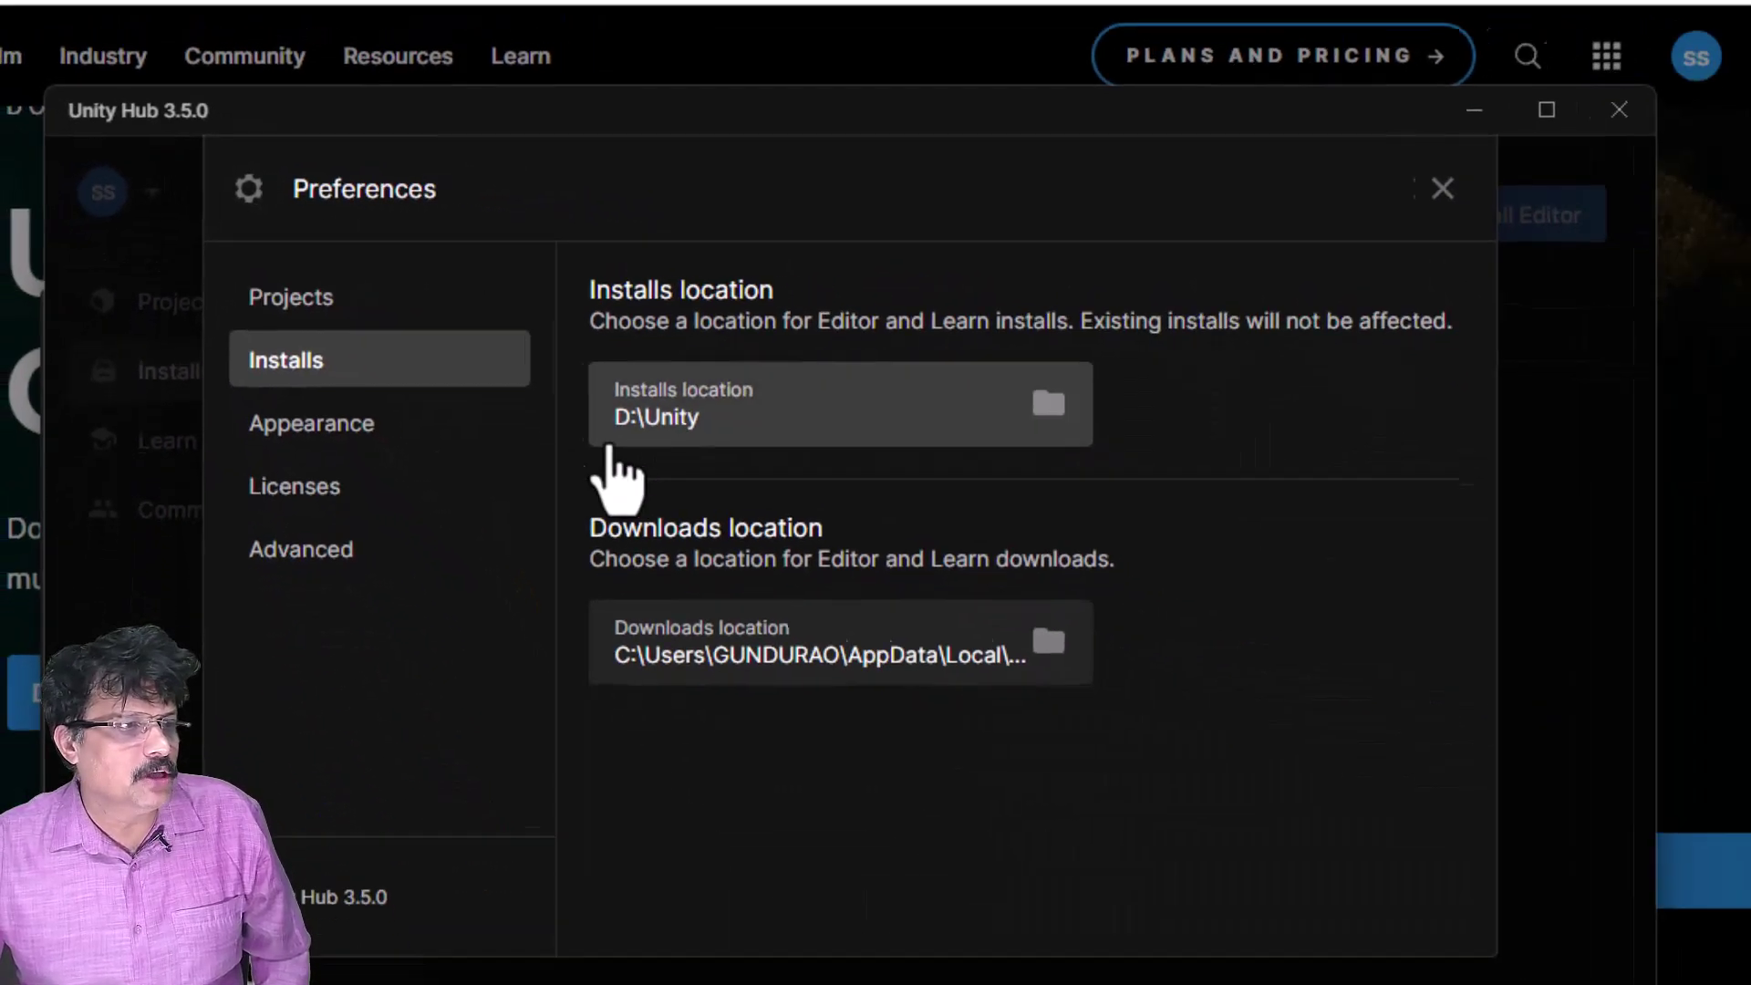
pyautogui.click(297, 478)
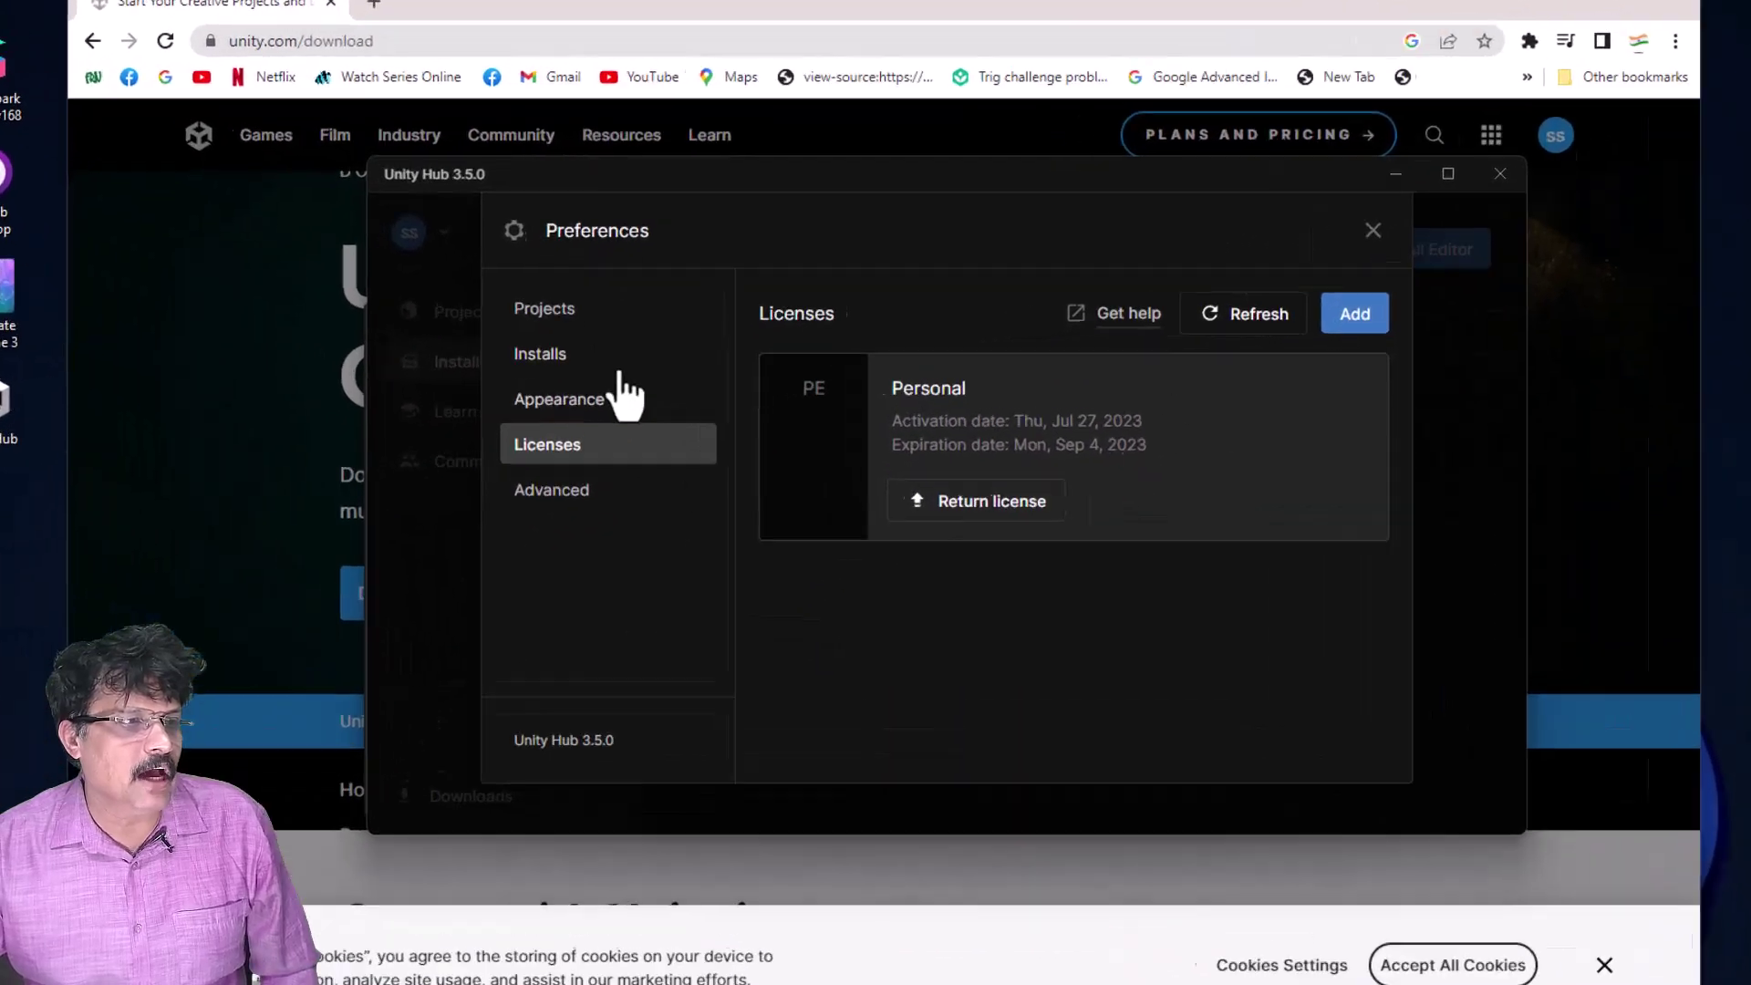
pyautogui.click(620, 361)
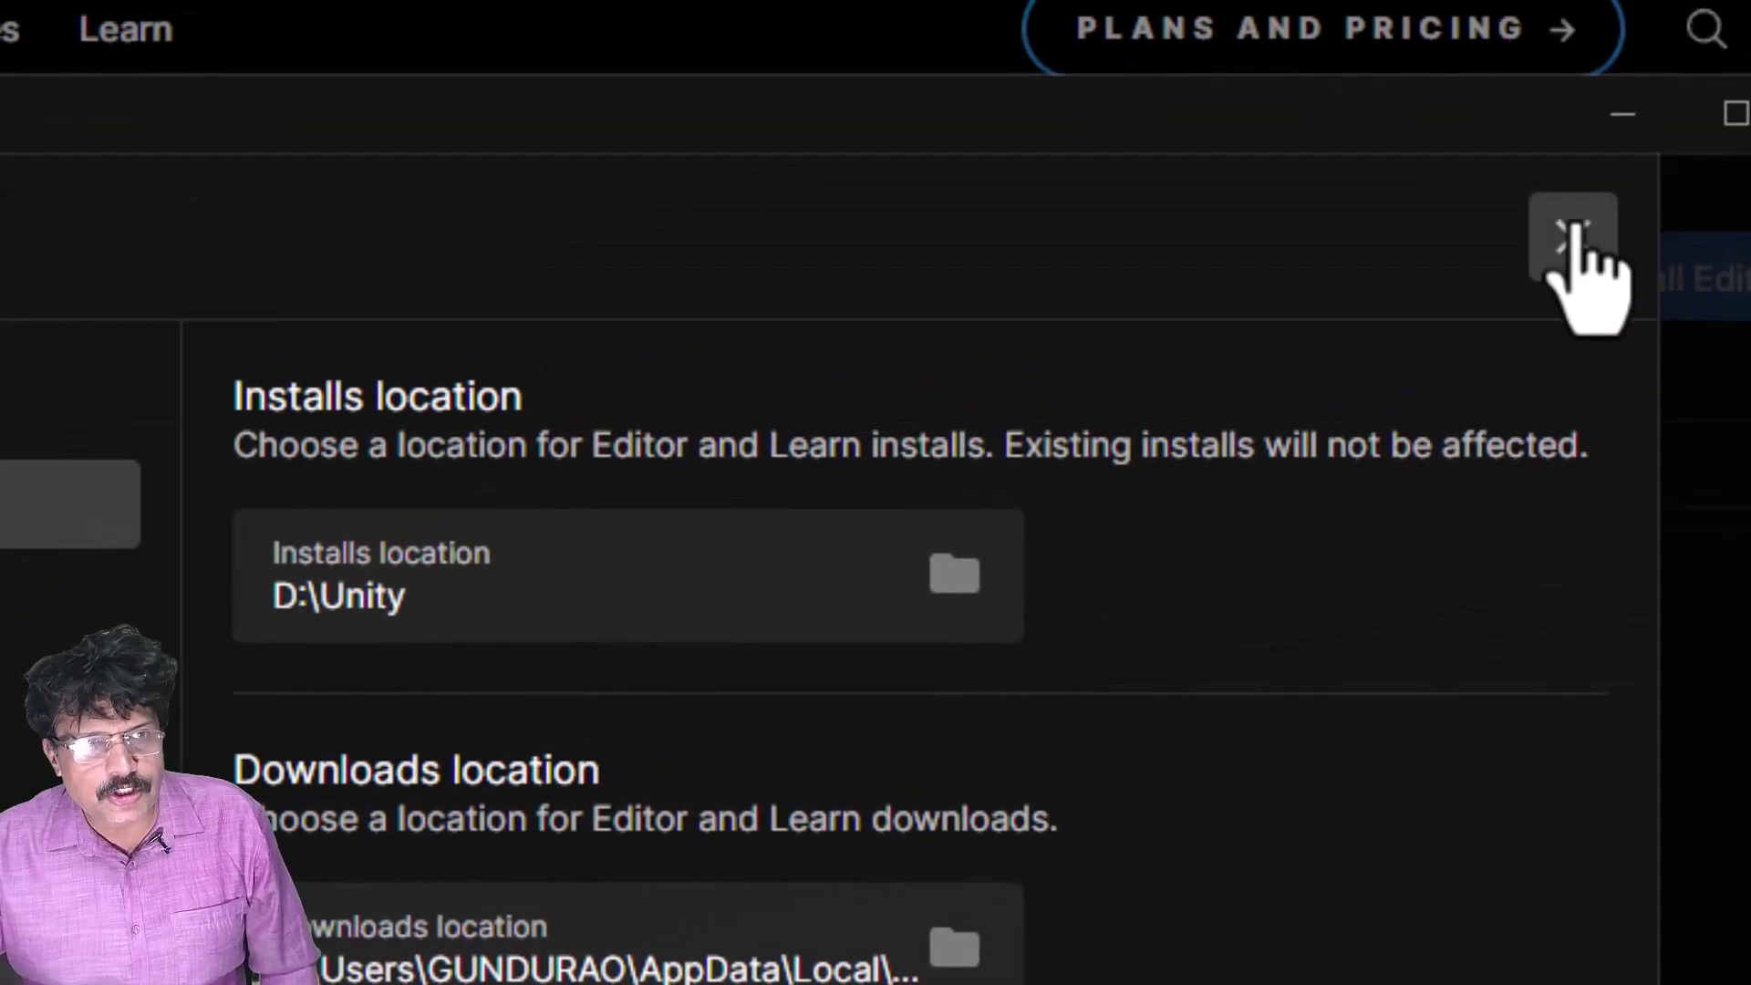
pyautogui.click(1572, 244)
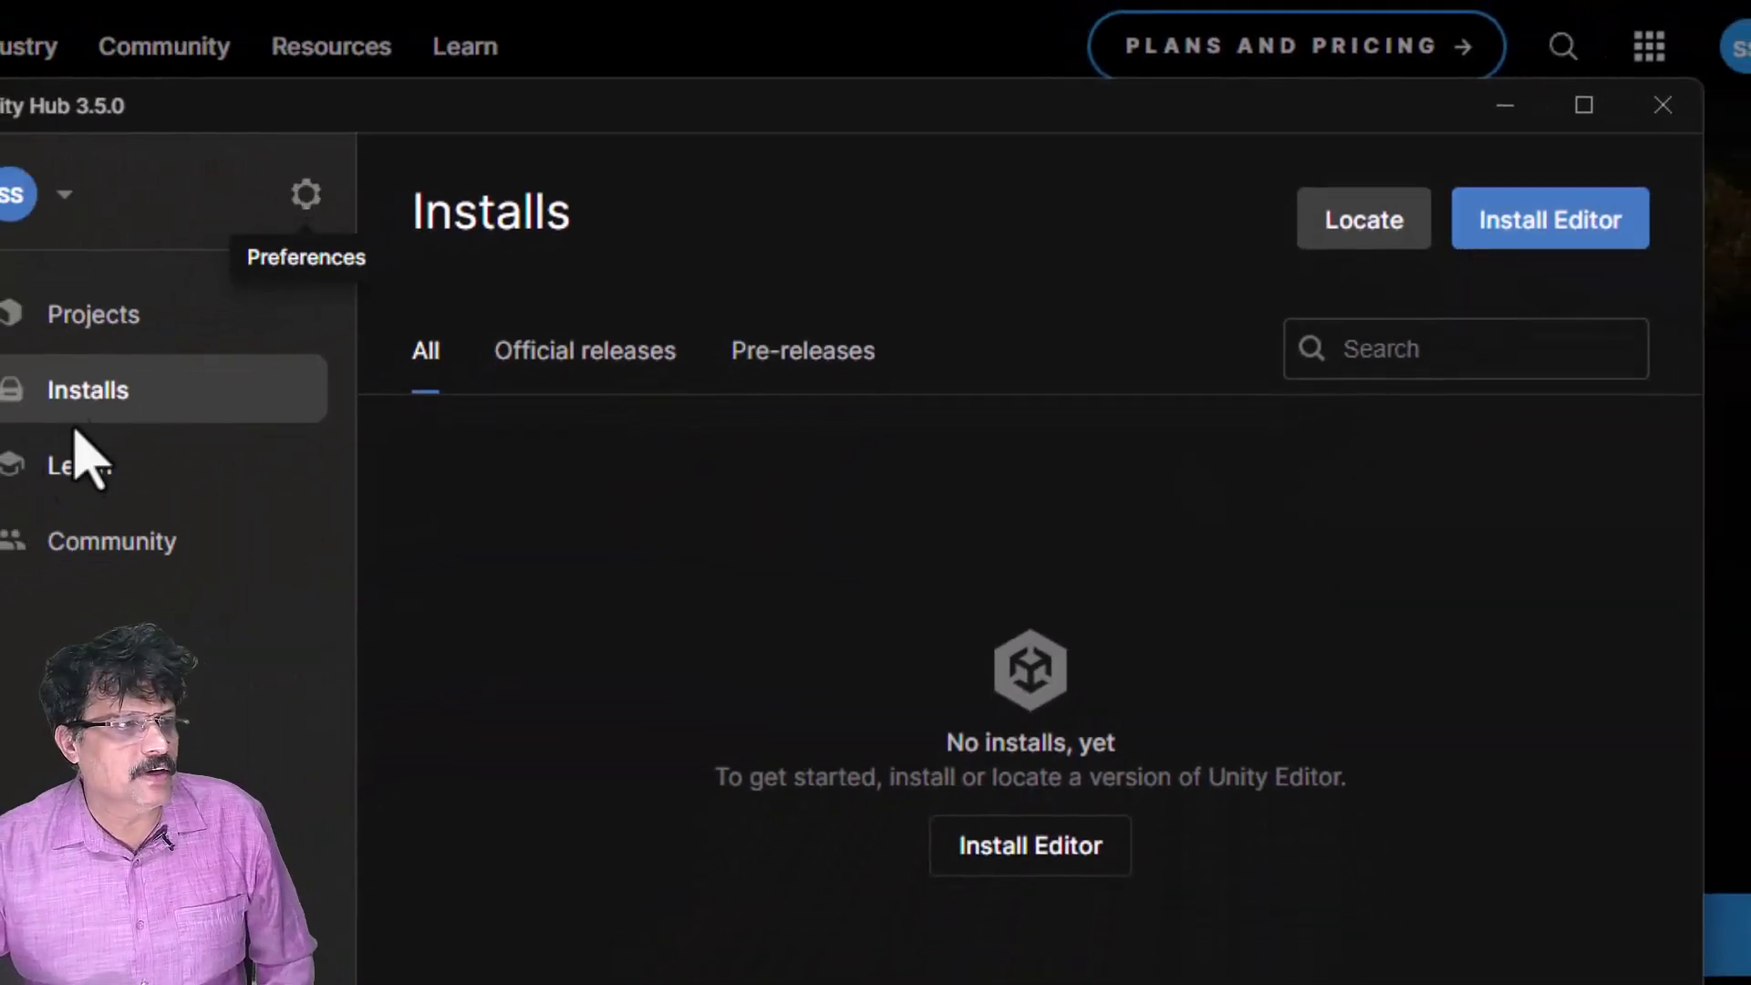
# - Open the Install Editor dialog listing the available Unity Editor versions
pyautogui.click(1008, 862)
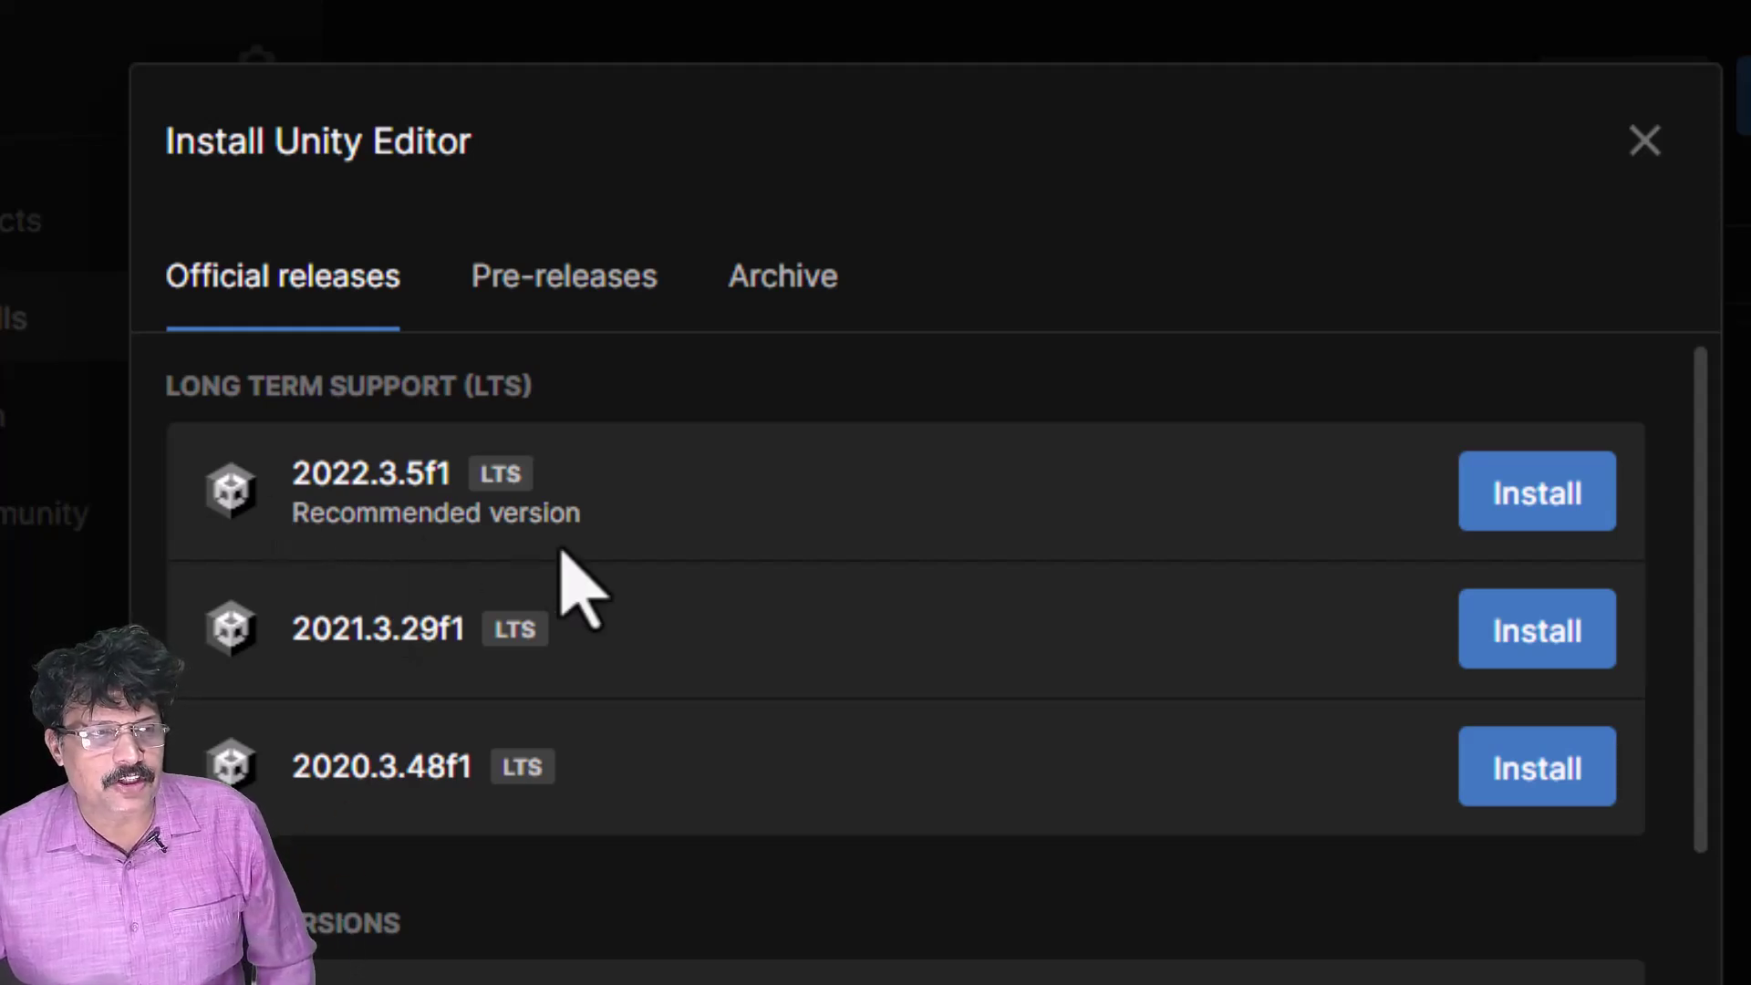
# - Pick 2022.3.5f1, drop Visual Studio Community 2022 and keep Android Build Support
pyautogui.click(1548, 513)
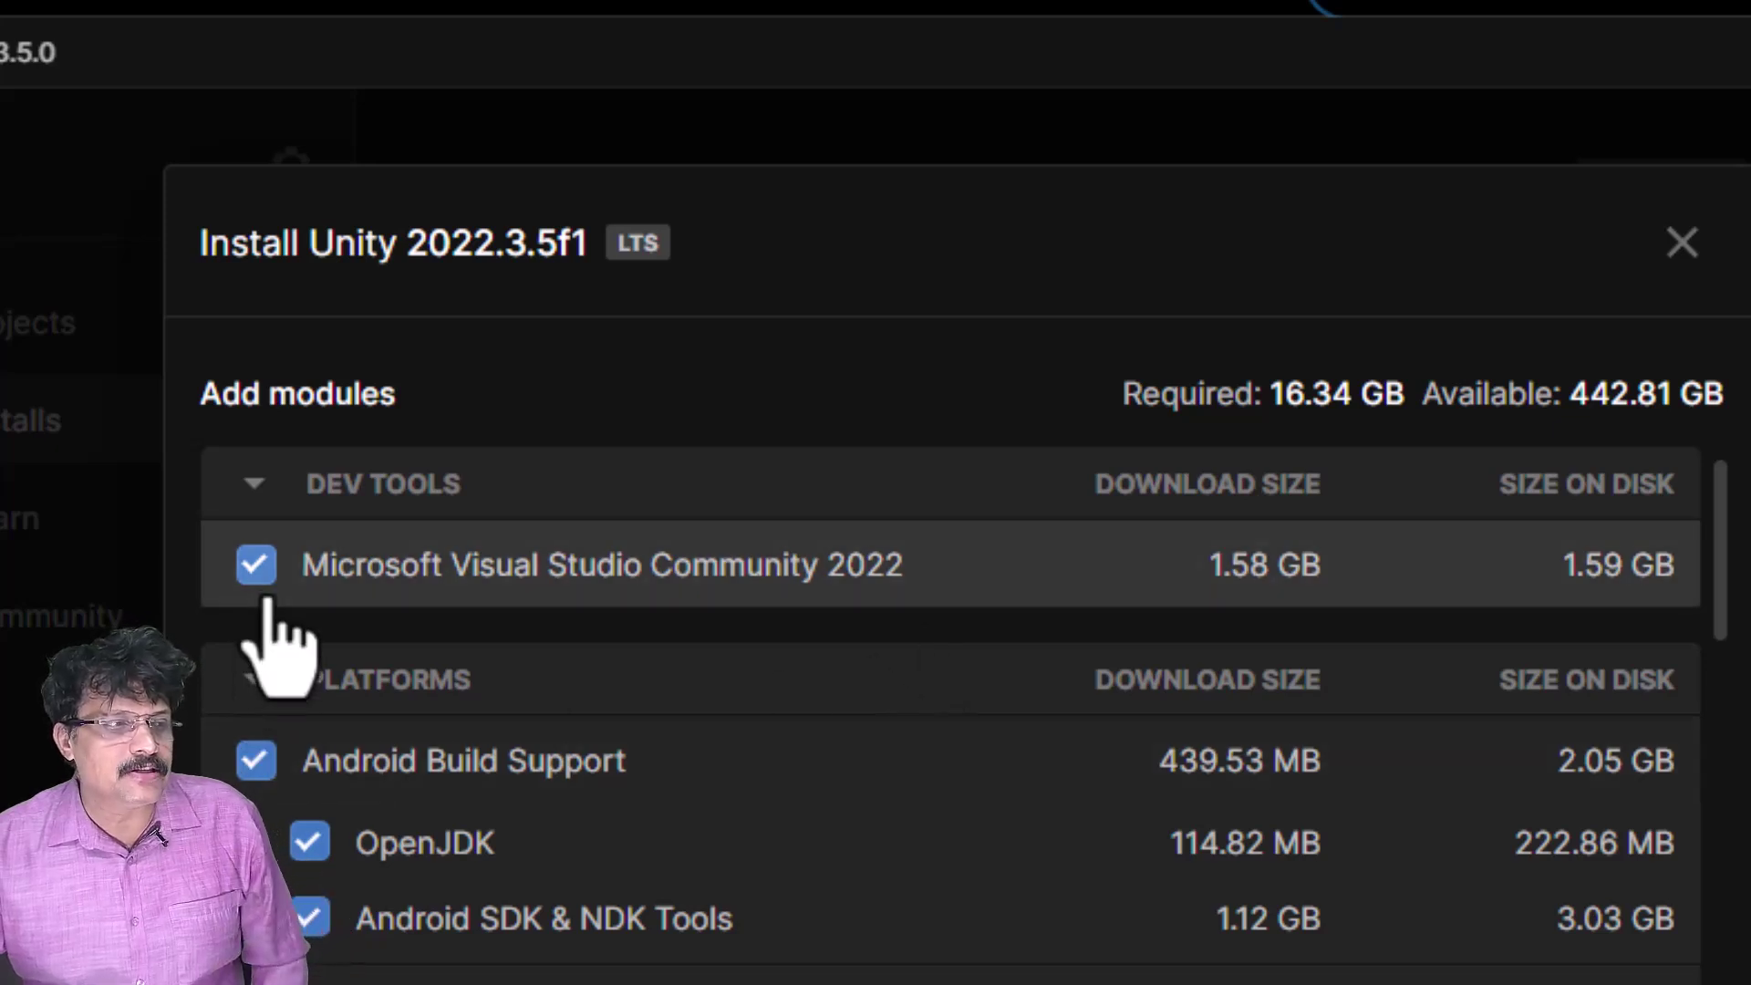
pyautogui.click(257, 566)
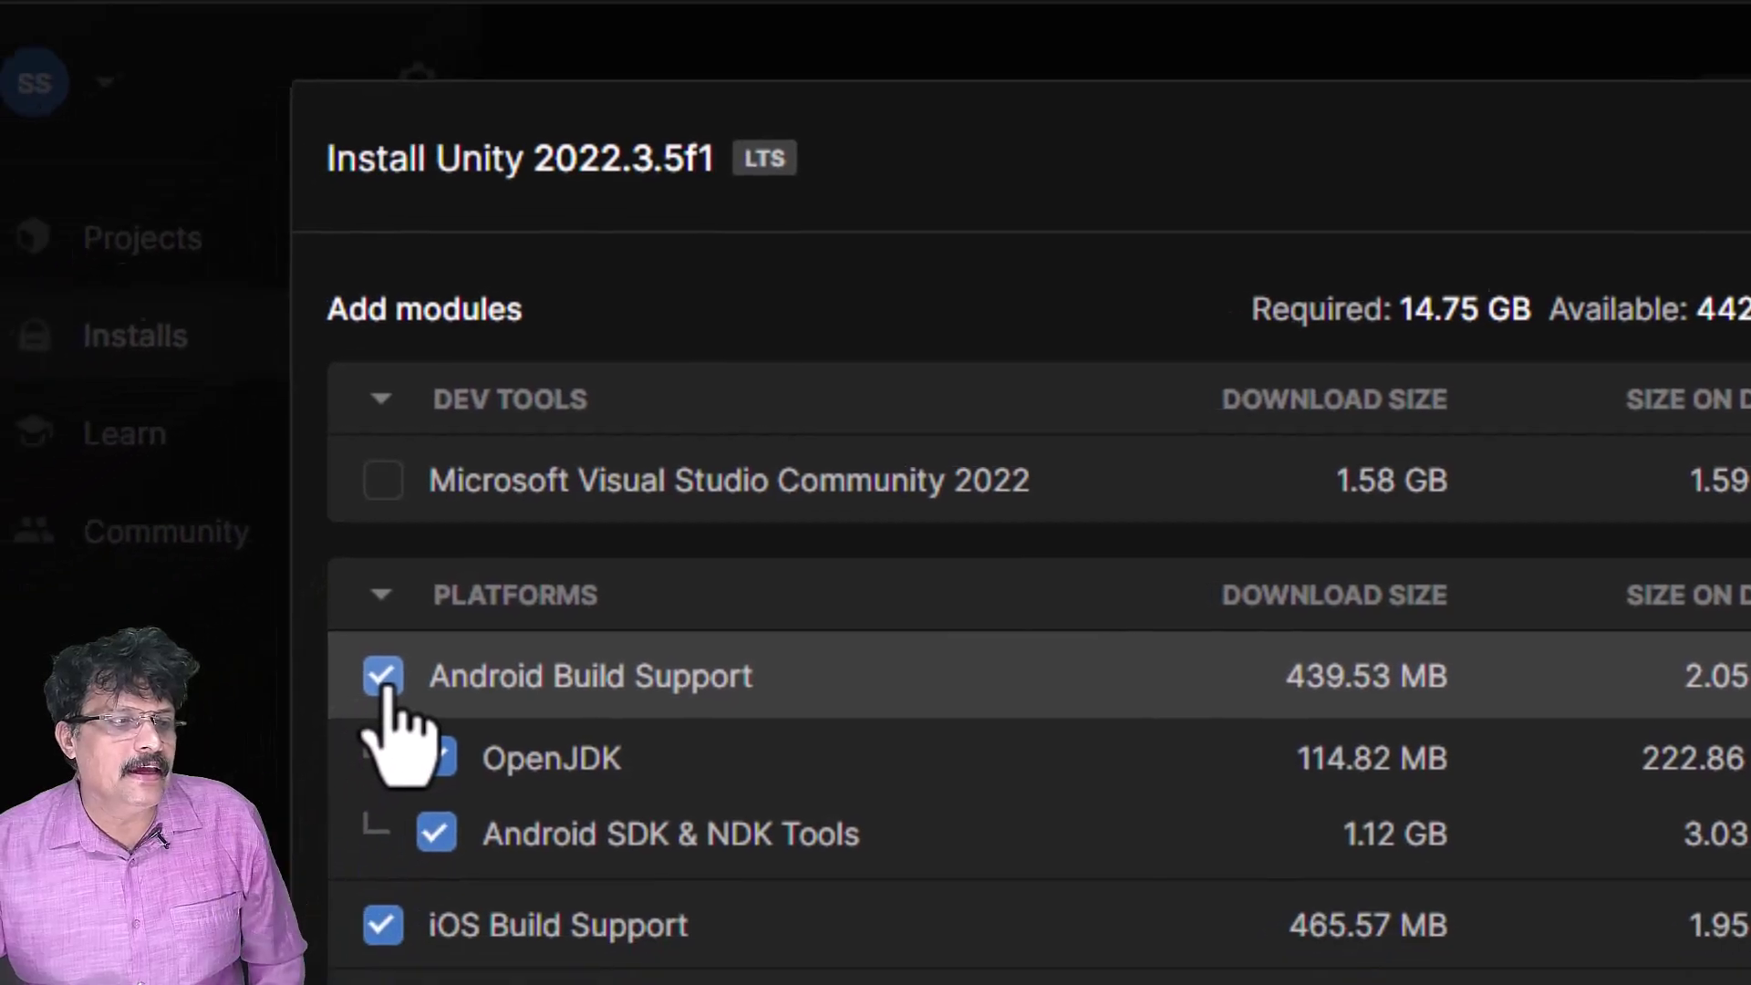
pyautogui.click(257, 761)
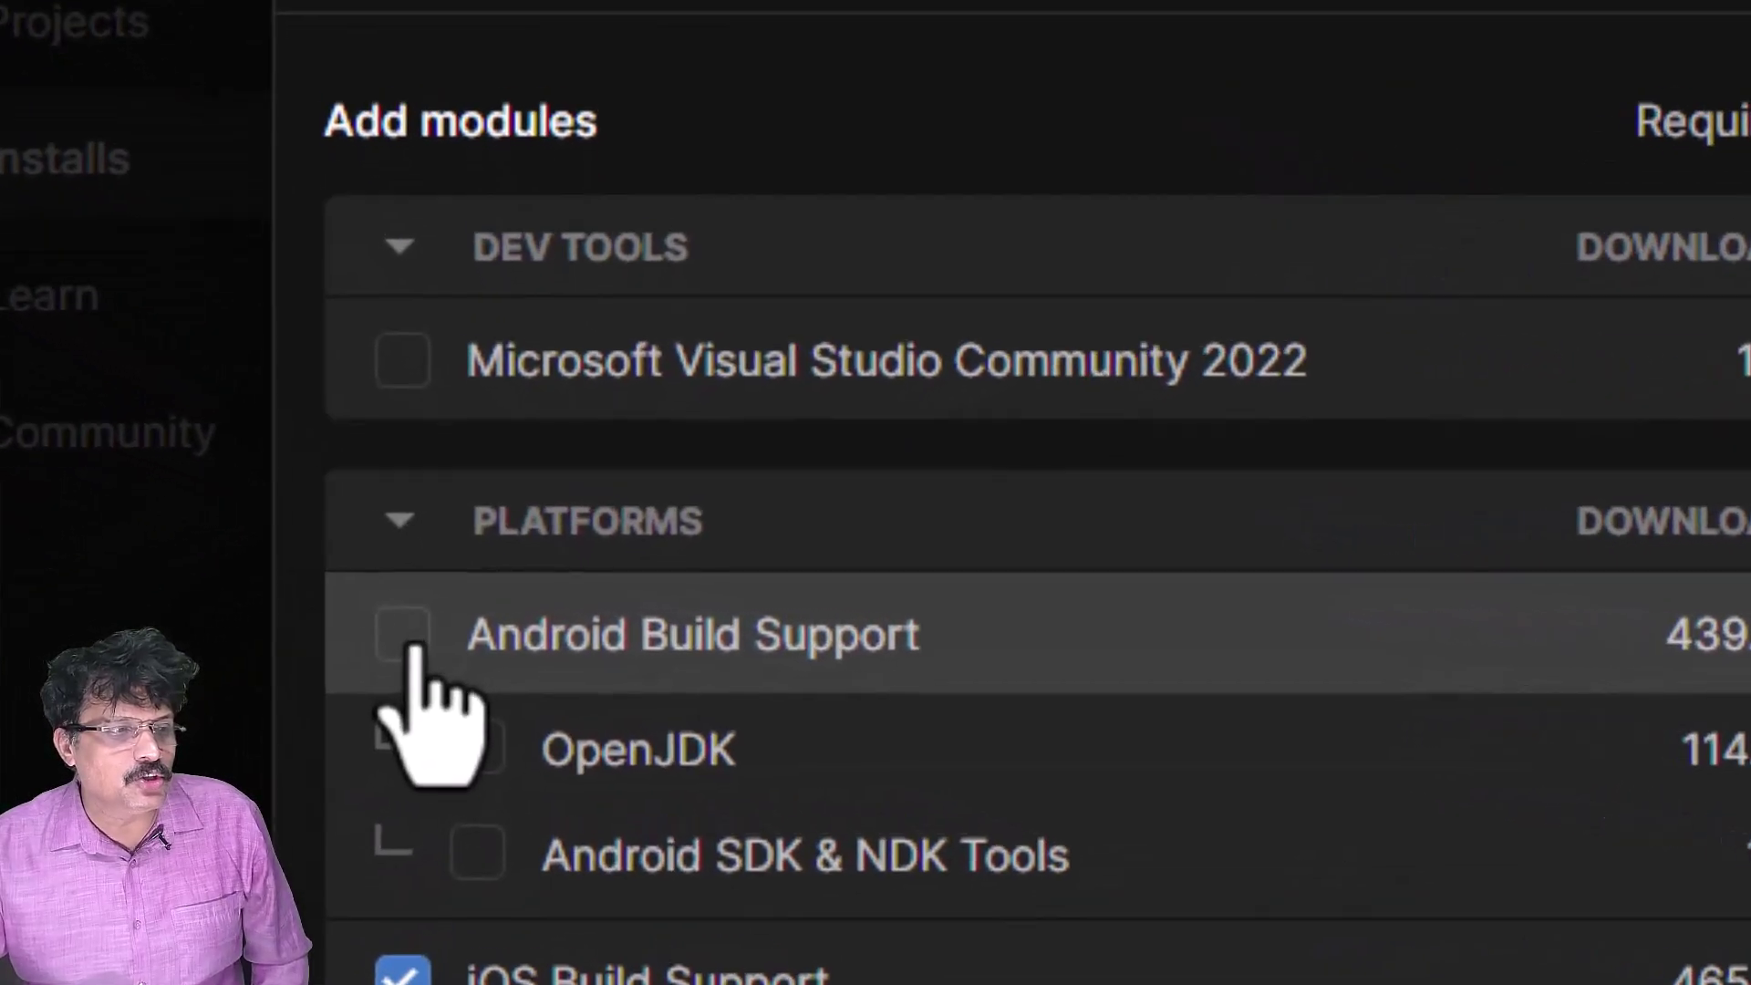
pyautogui.click(407, 641)
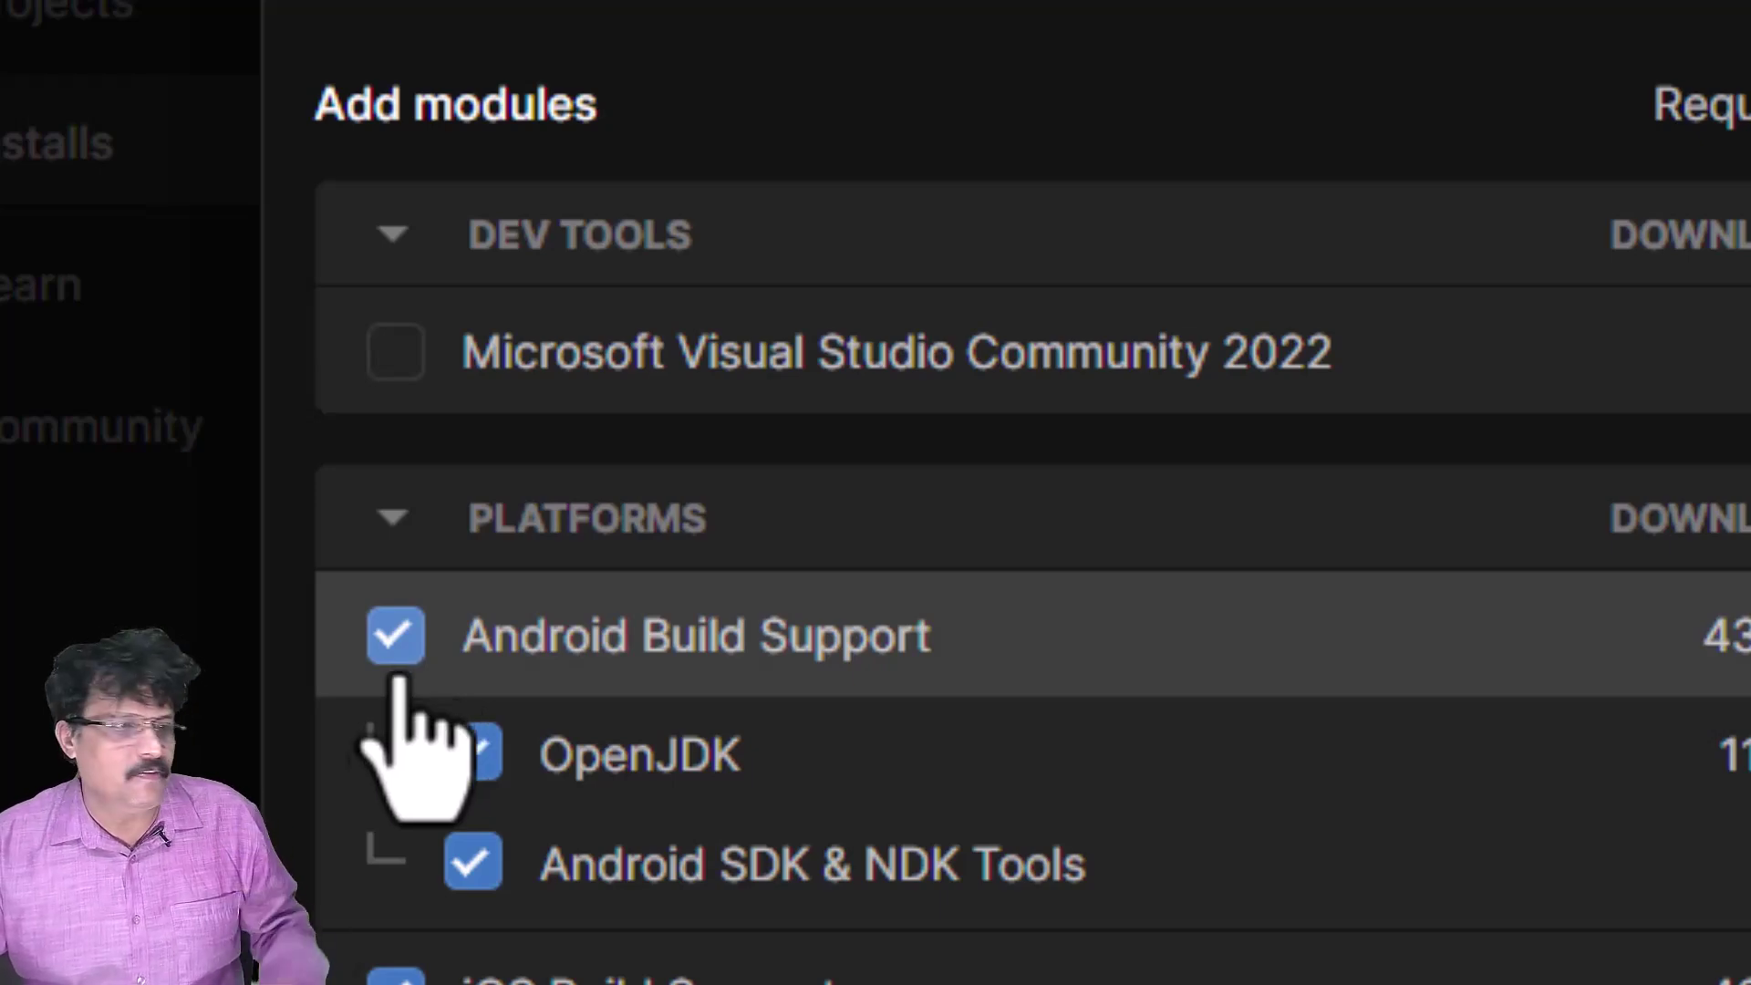
# - Tick iOS and WebGL Build Support for the 2022.3.5f1 install
pyautogui.scroll(-5, 406, 757)
pyautogui.click(396, 353)
pyautogui.click(396, 354)
pyautogui.scroll(-5, 483, 666)
pyautogui.click(396, 755)
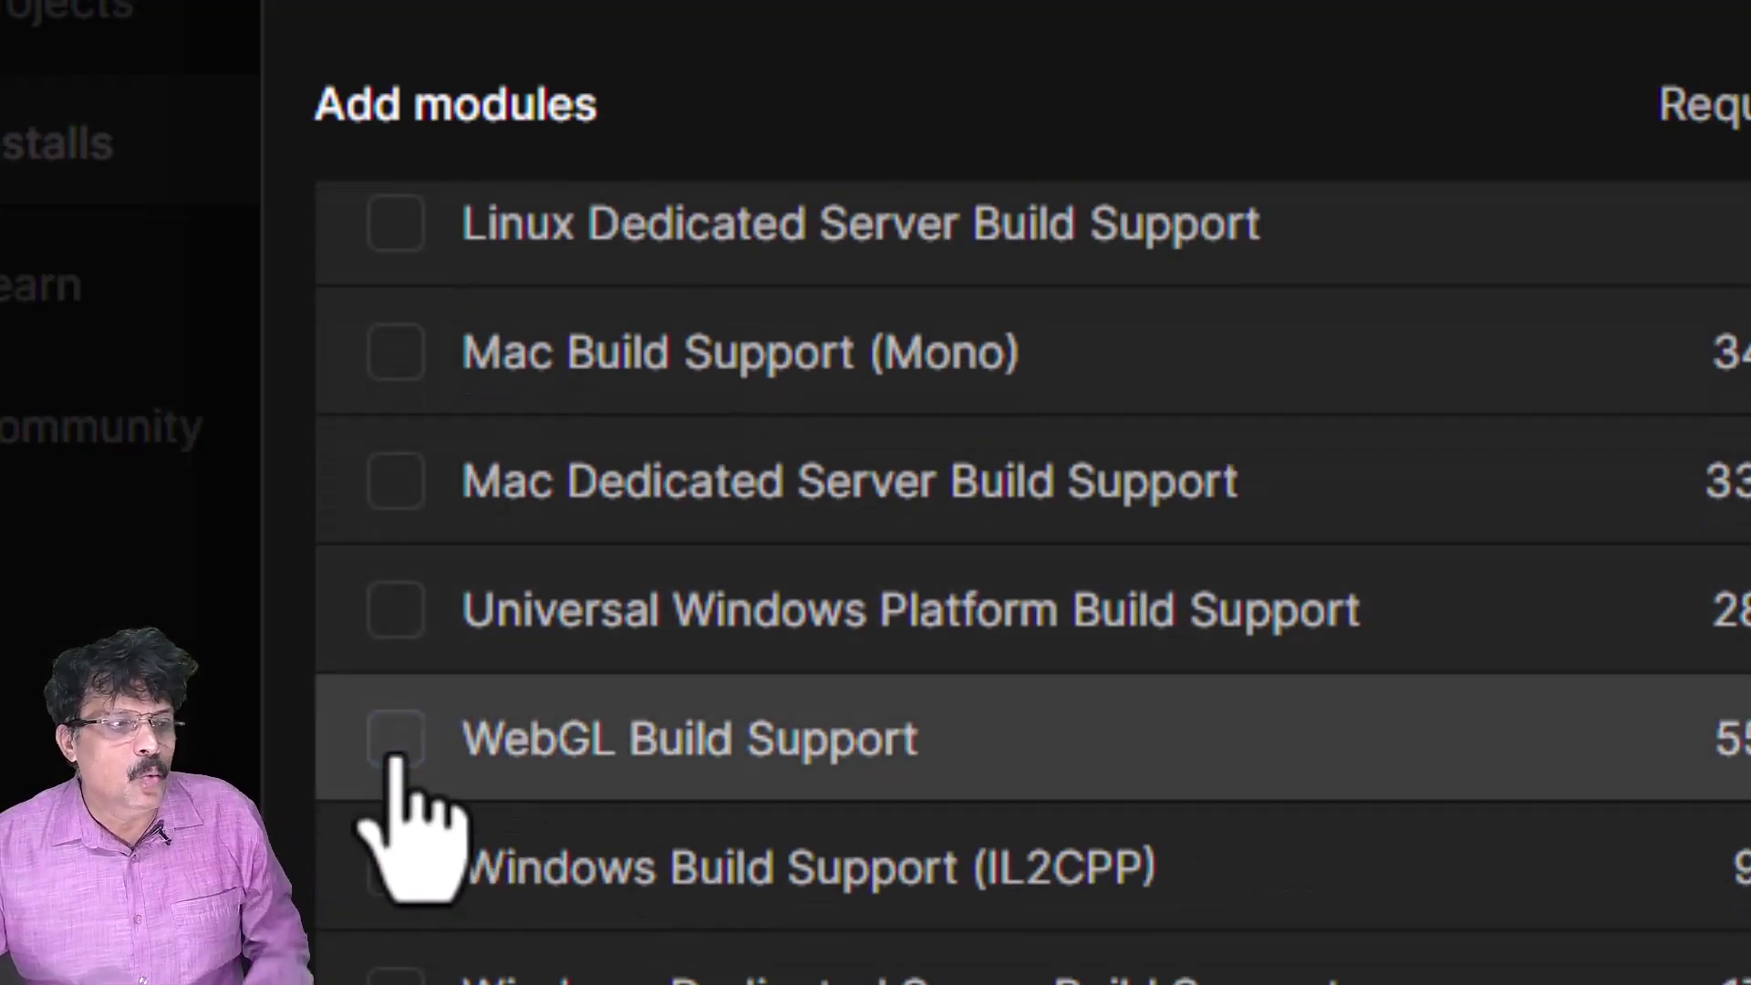
pyautogui.click(396, 755)
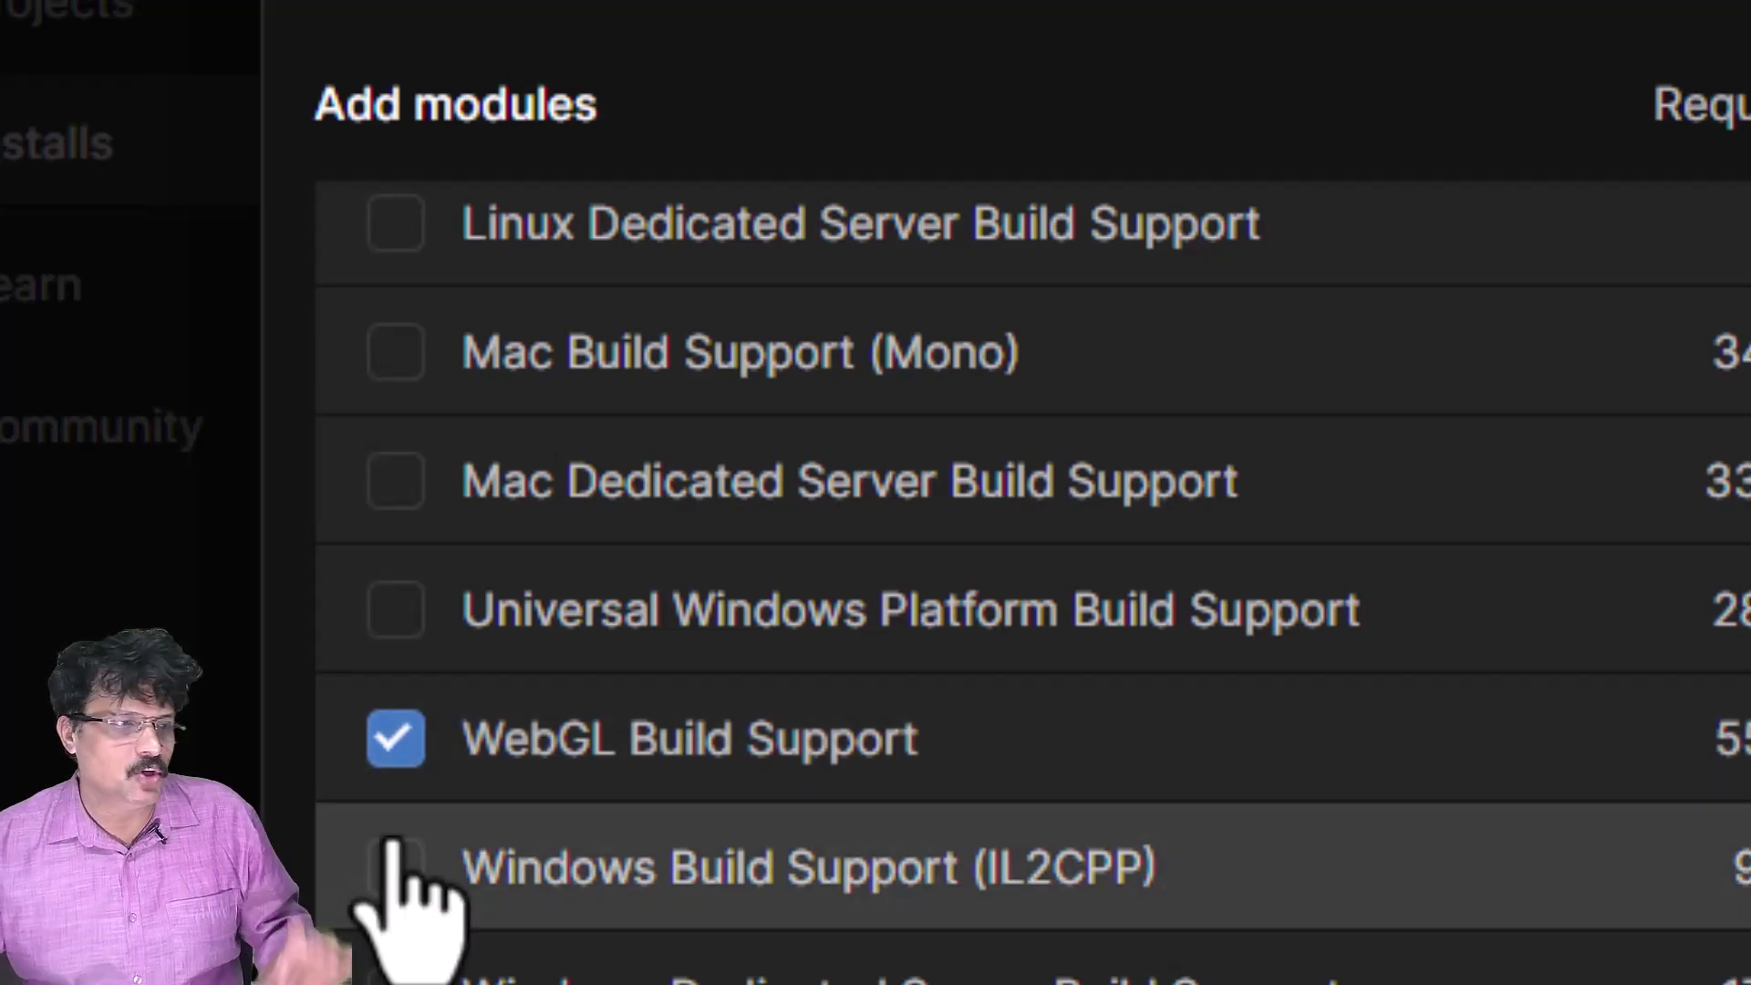
pyautogui.scroll(10, 392, 848)
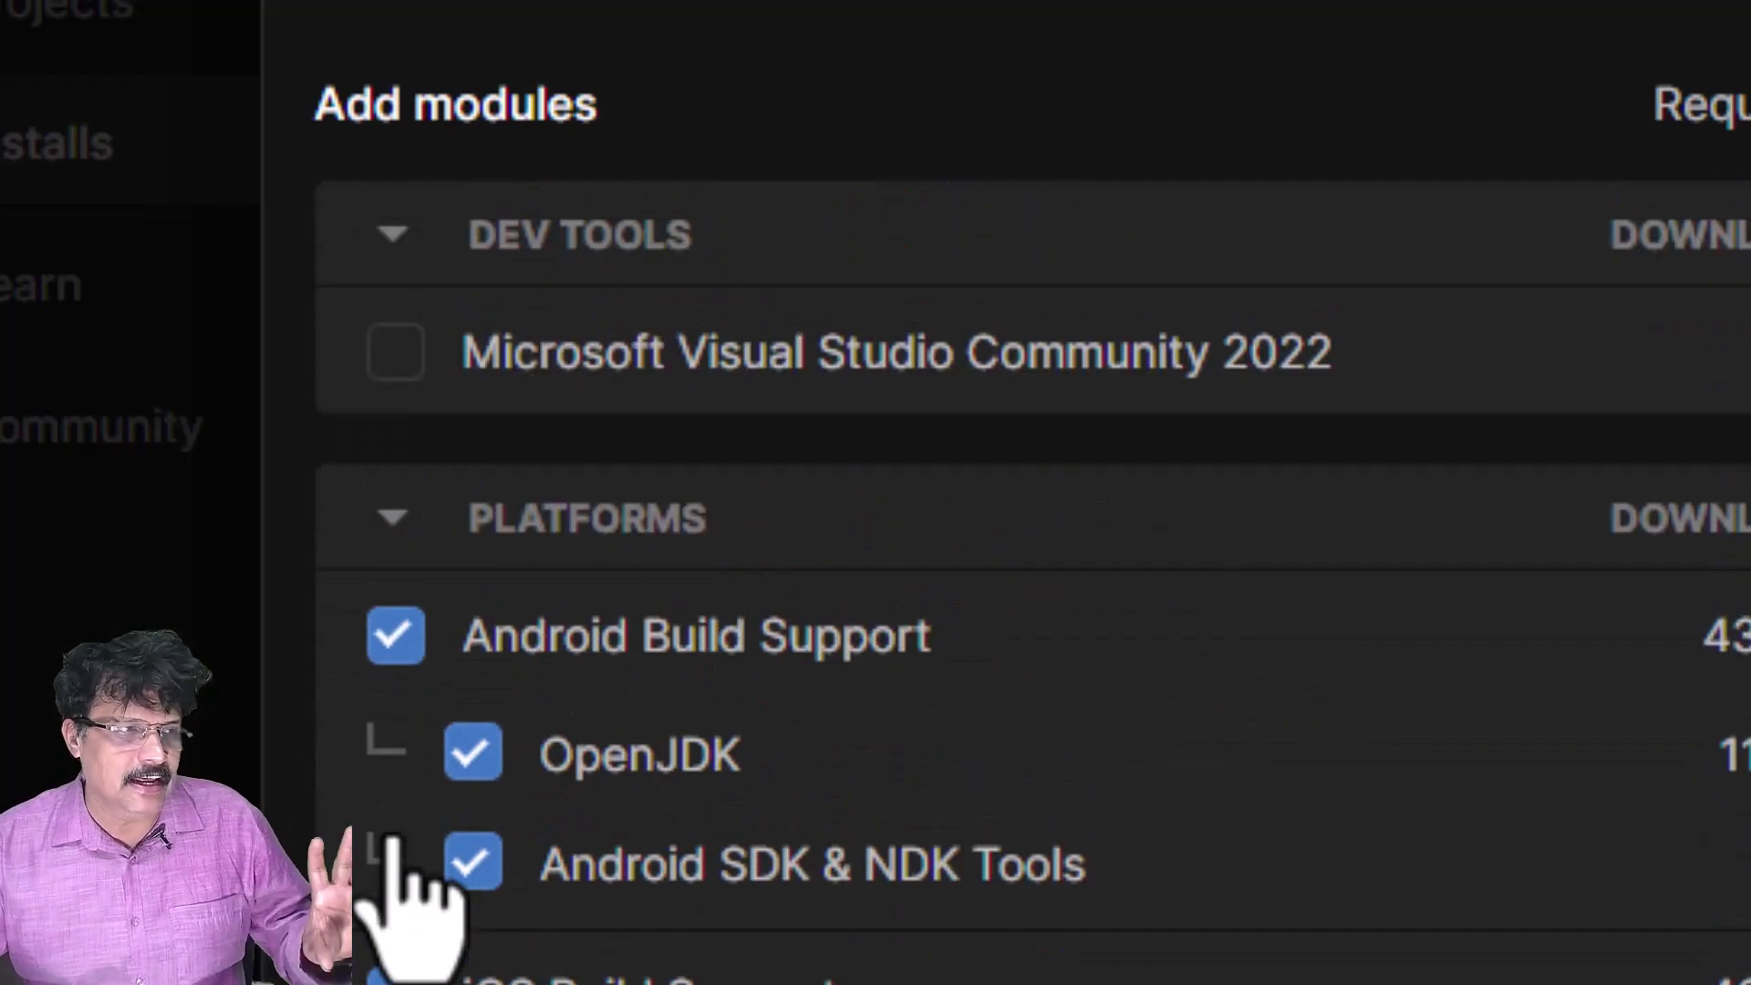
pyautogui.scroll(-5, 394, 831)
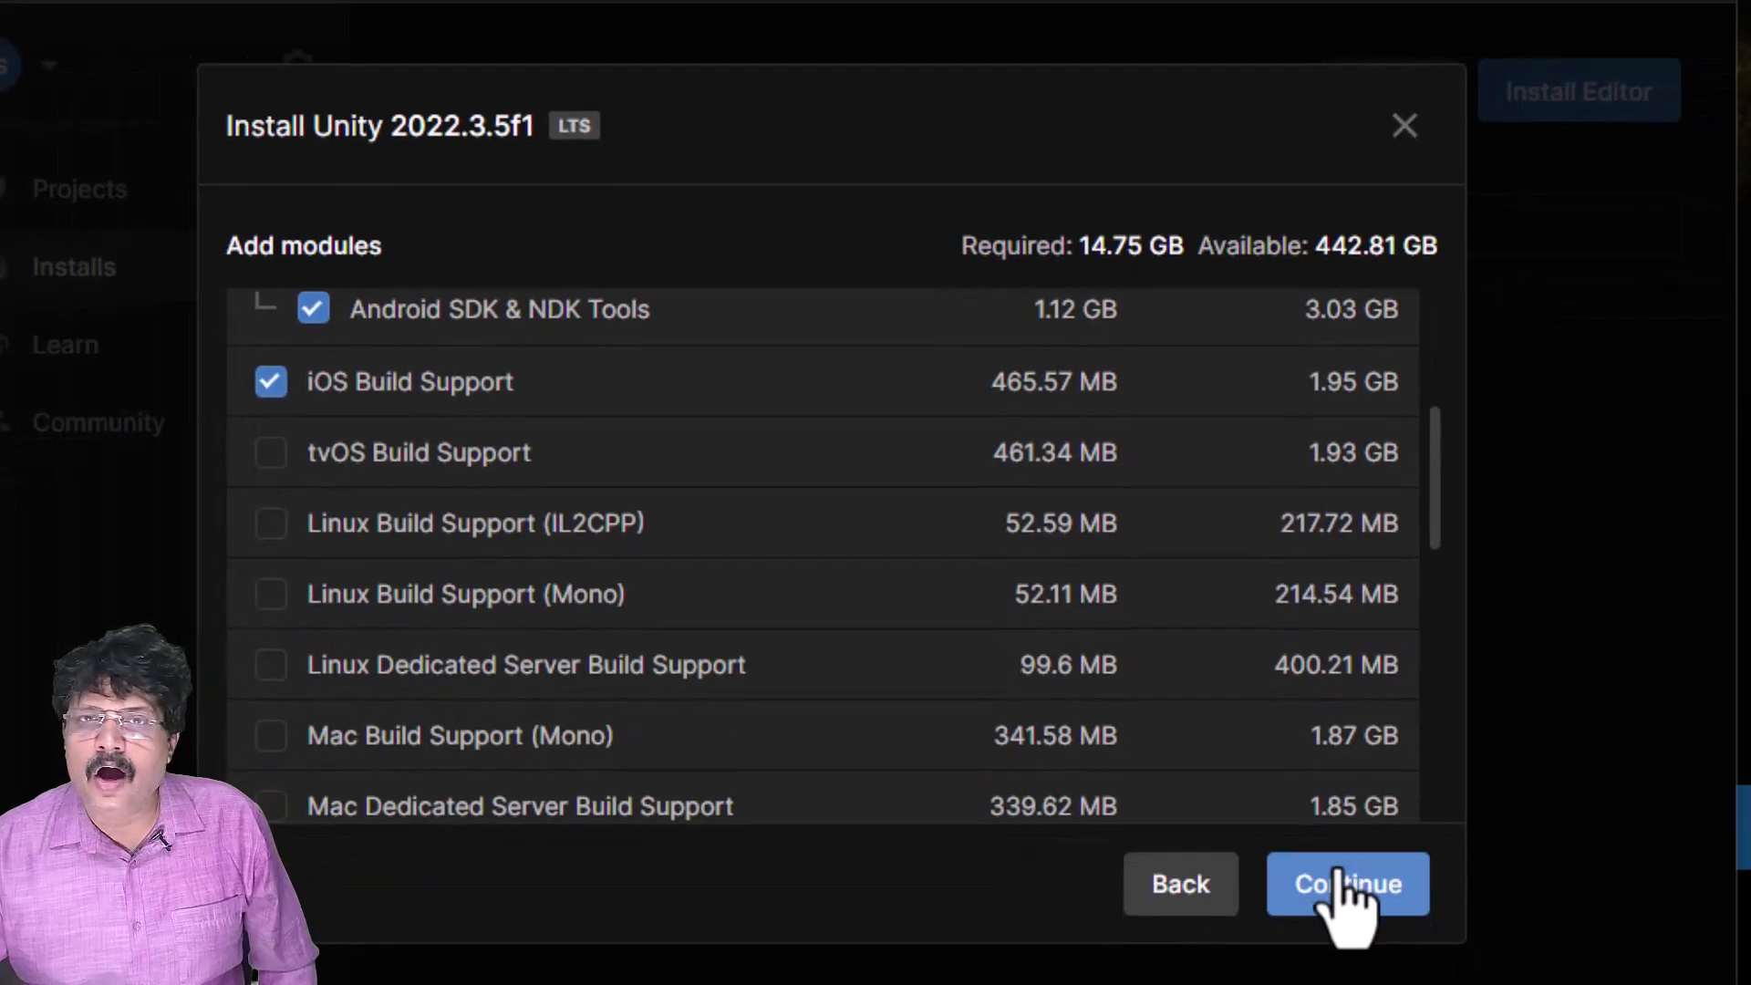
# - Accept the Android SDK and NDK licence terms and start installing 2022.3.5f1
pyautogui.click(1341, 890)
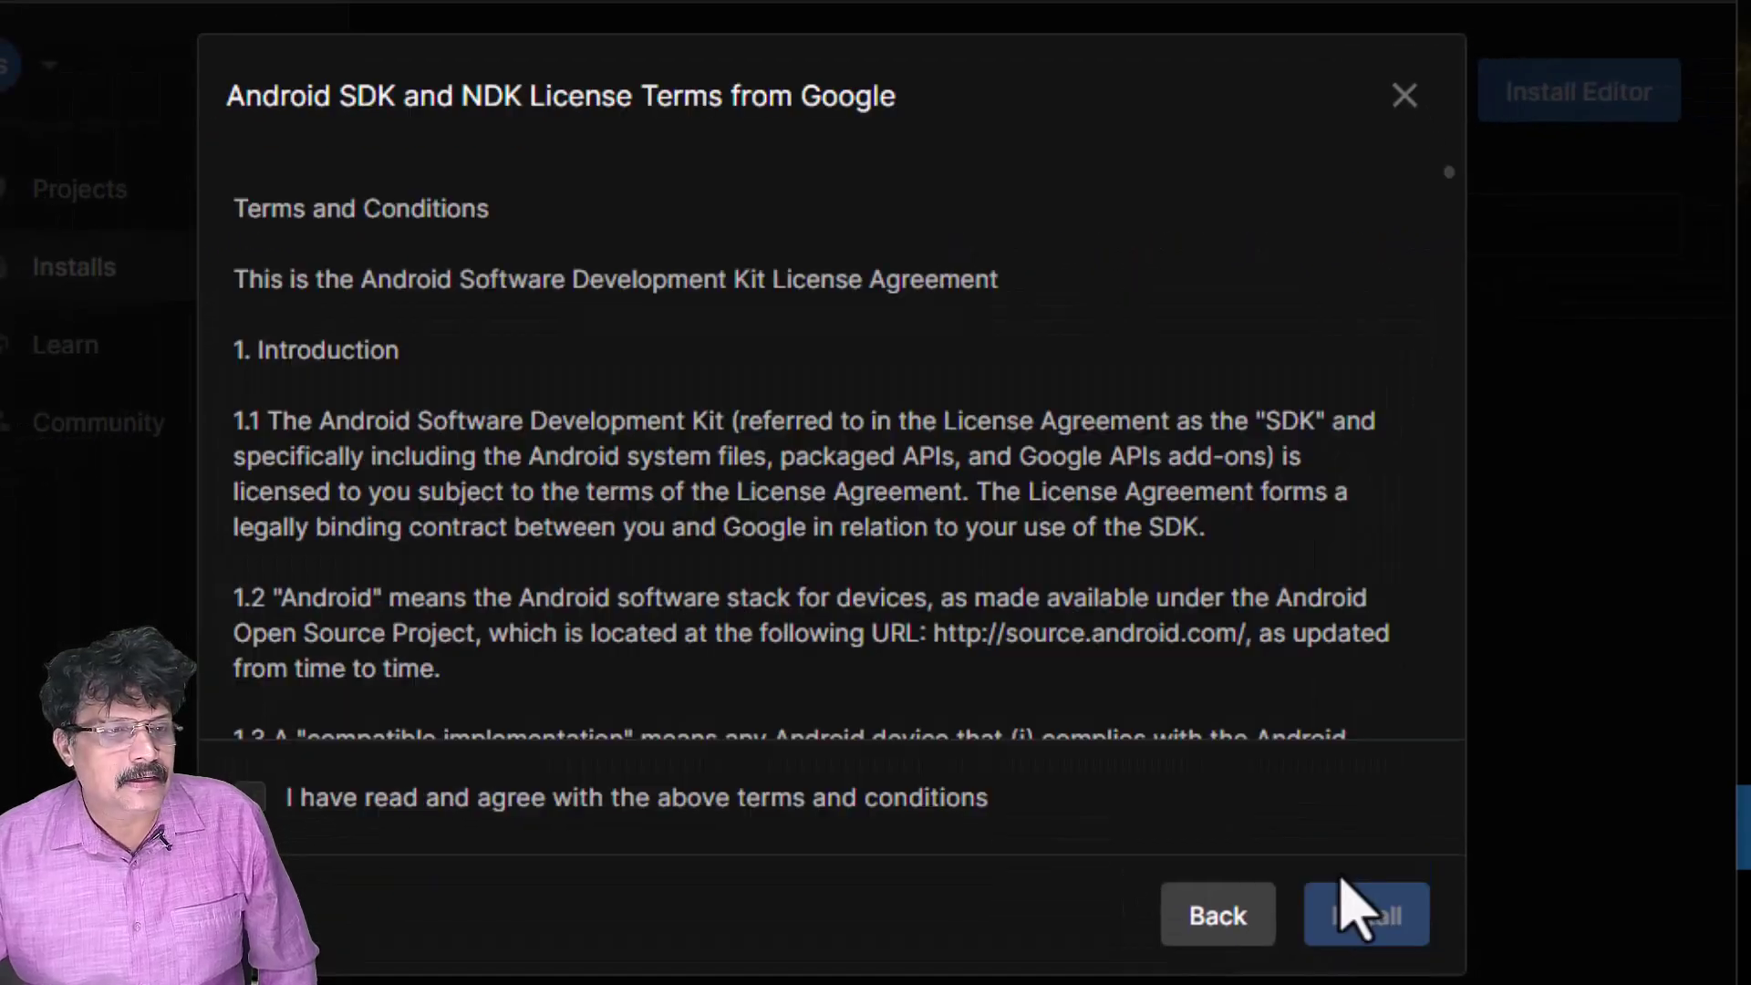
pyautogui.scroll(-10, 997, 411)
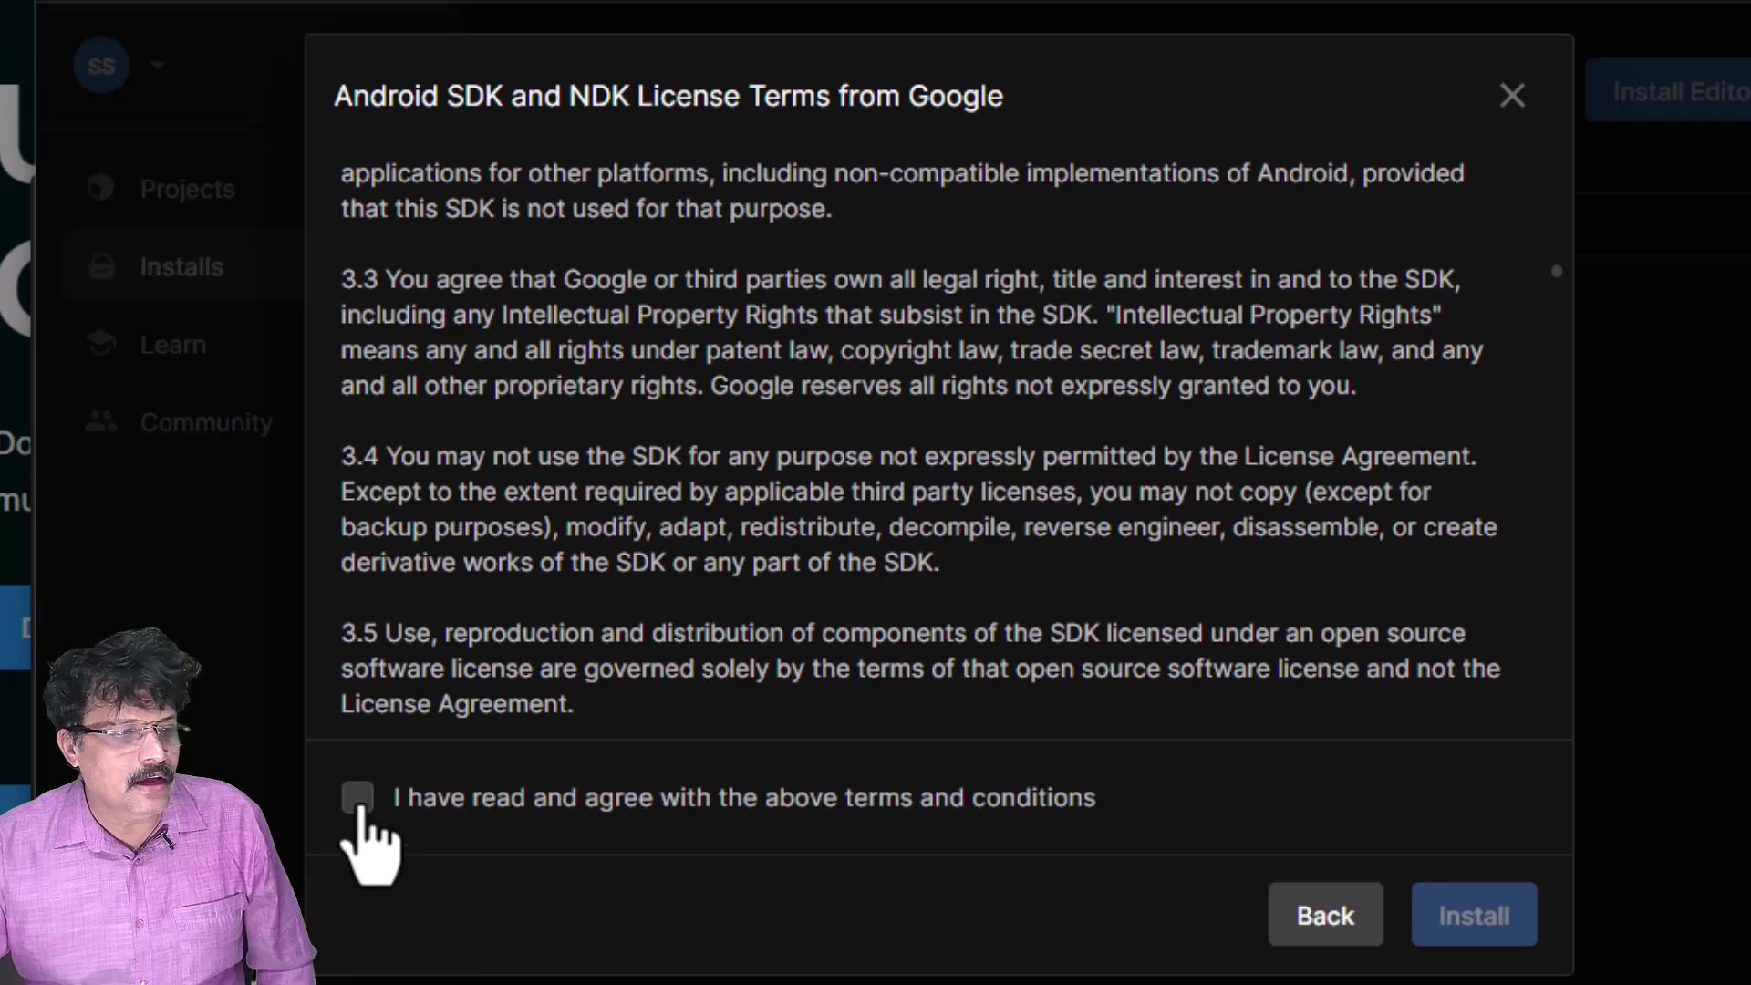
pyautogui.click(357, 797)
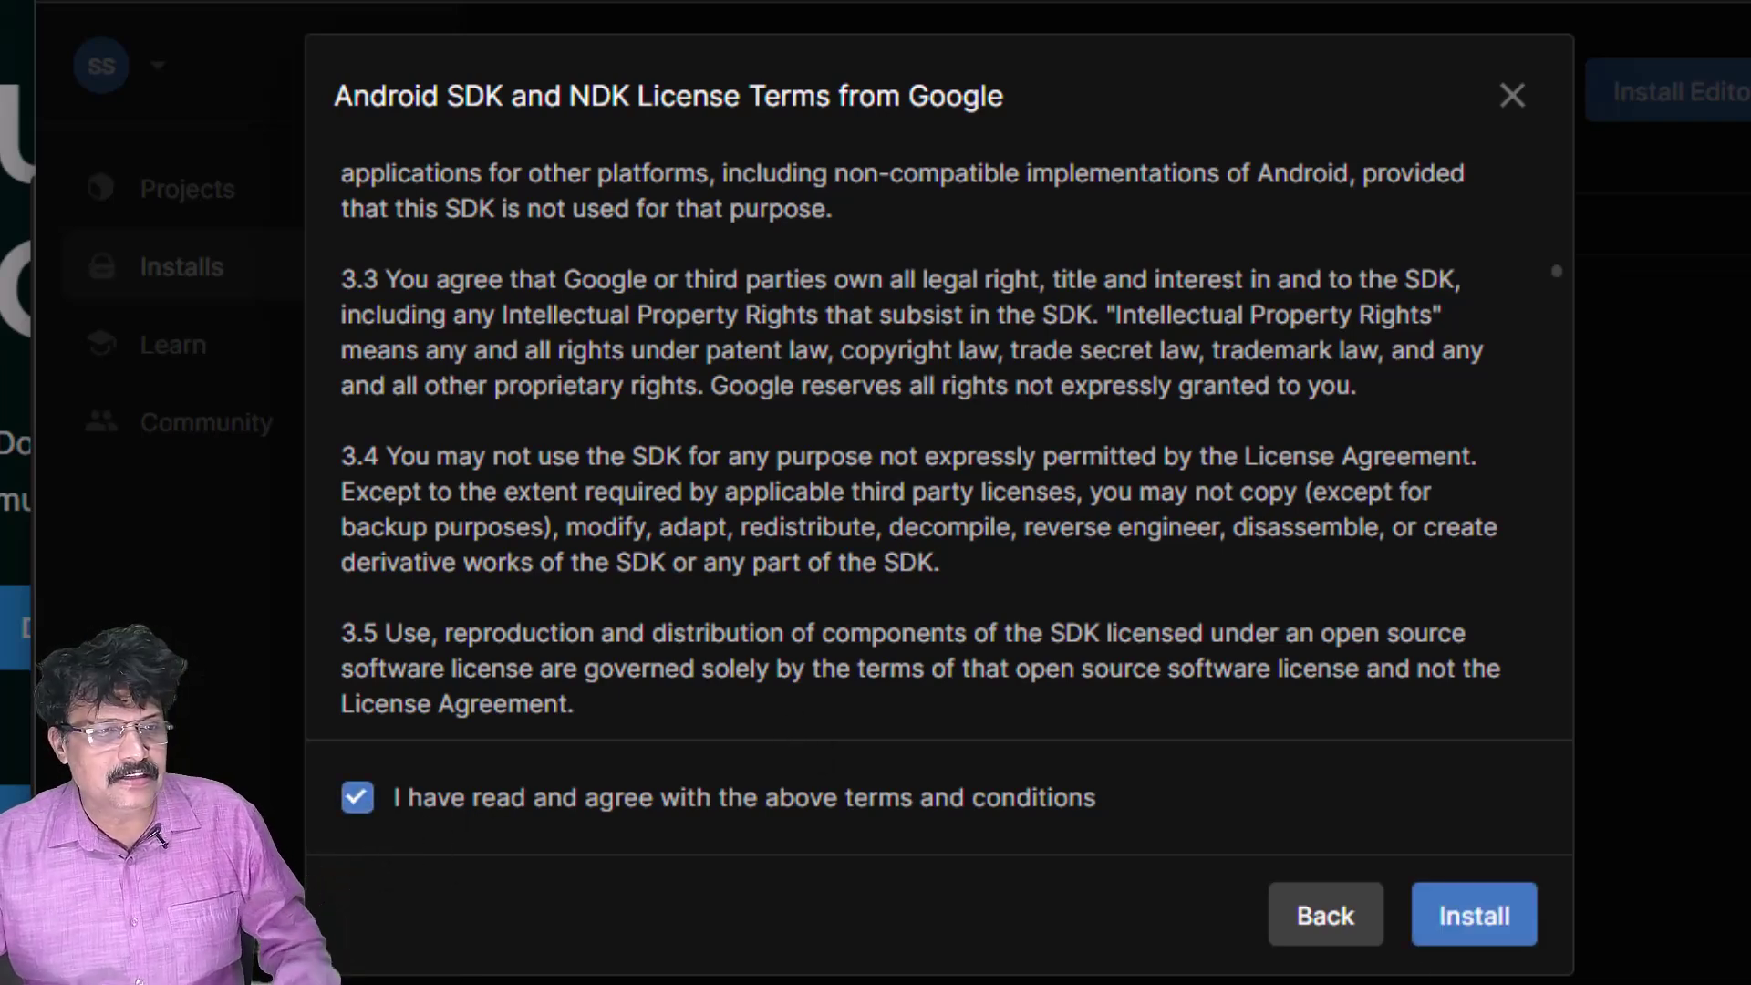
pyautogui.click(1464, 936)
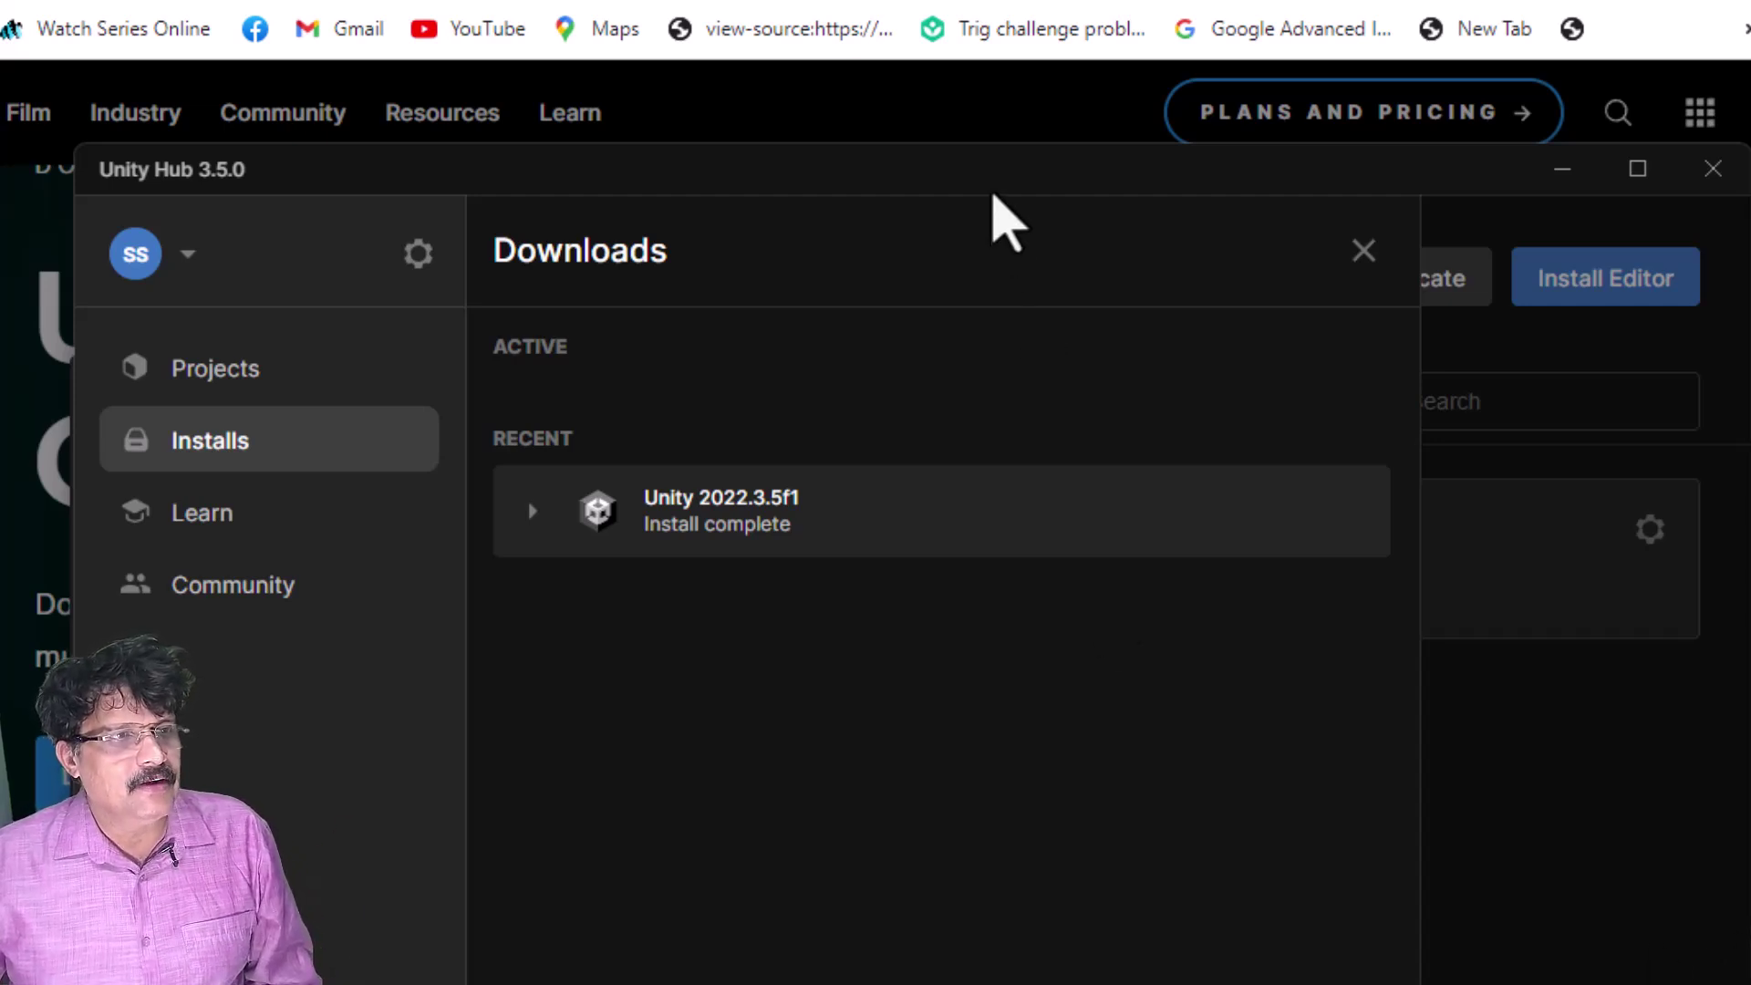
# - Close the Downloads panel, check 2022.3.5f1 in the Installs list, and exit Unity Hub
pyautogui.click(1362, 252)
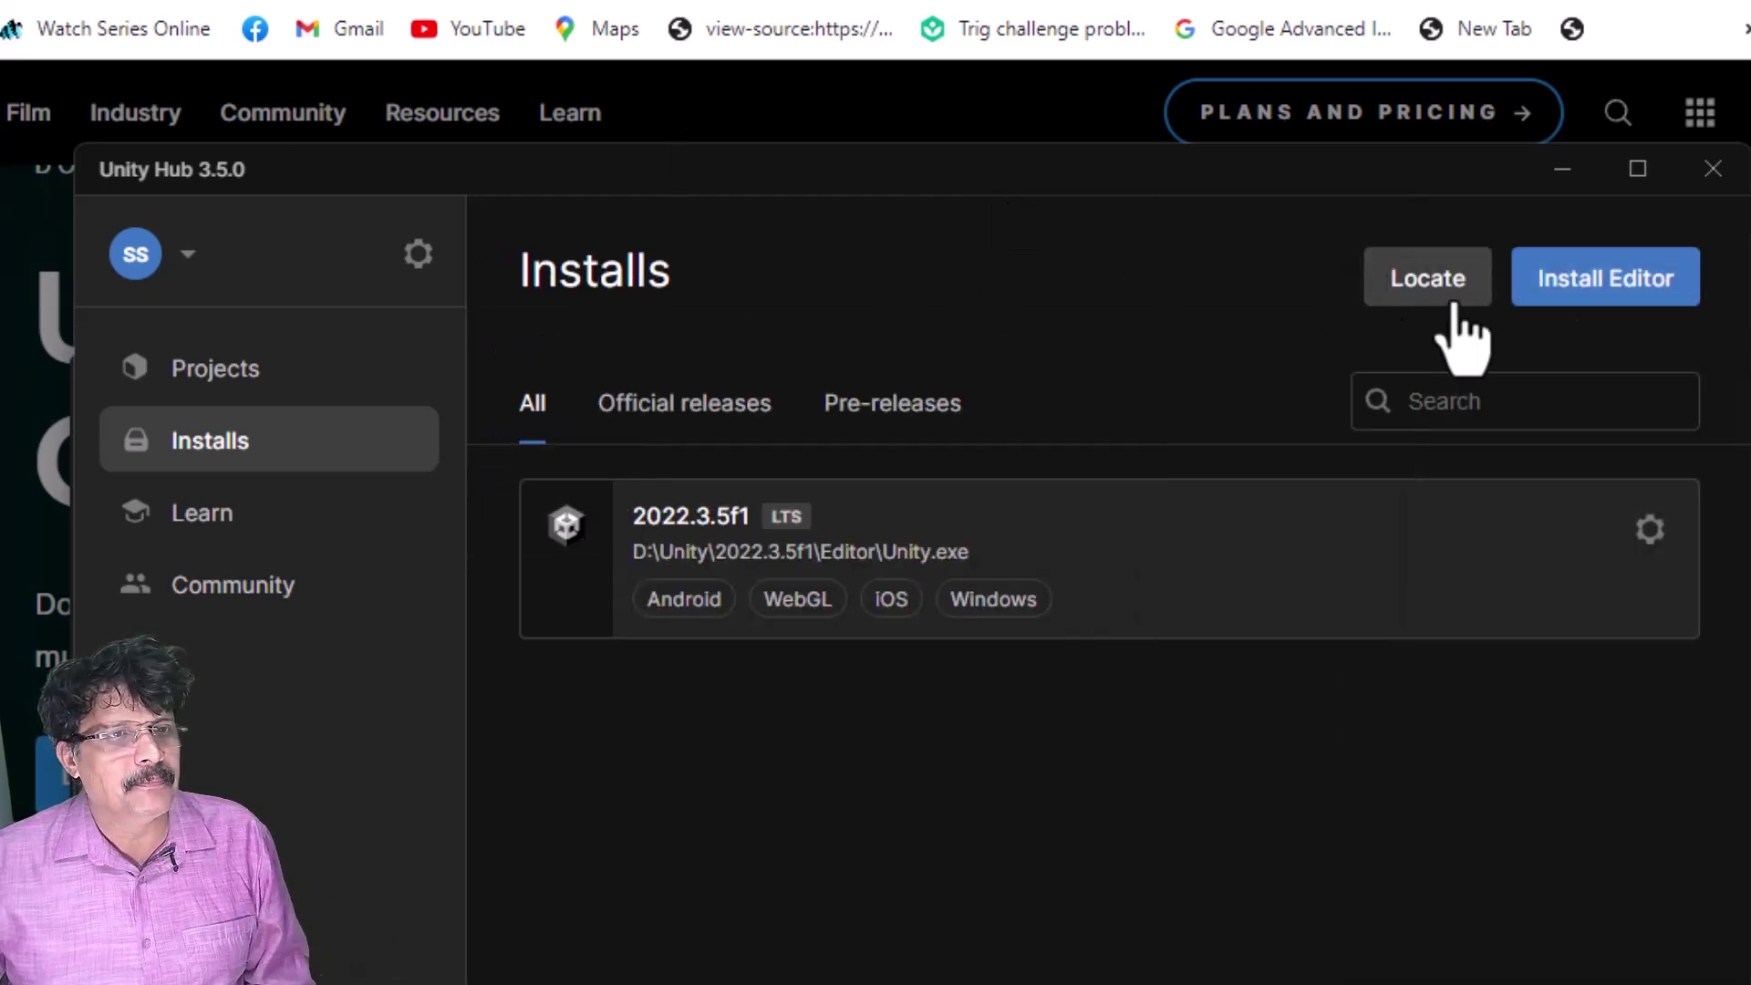
pyautogui.click(1713, 170)
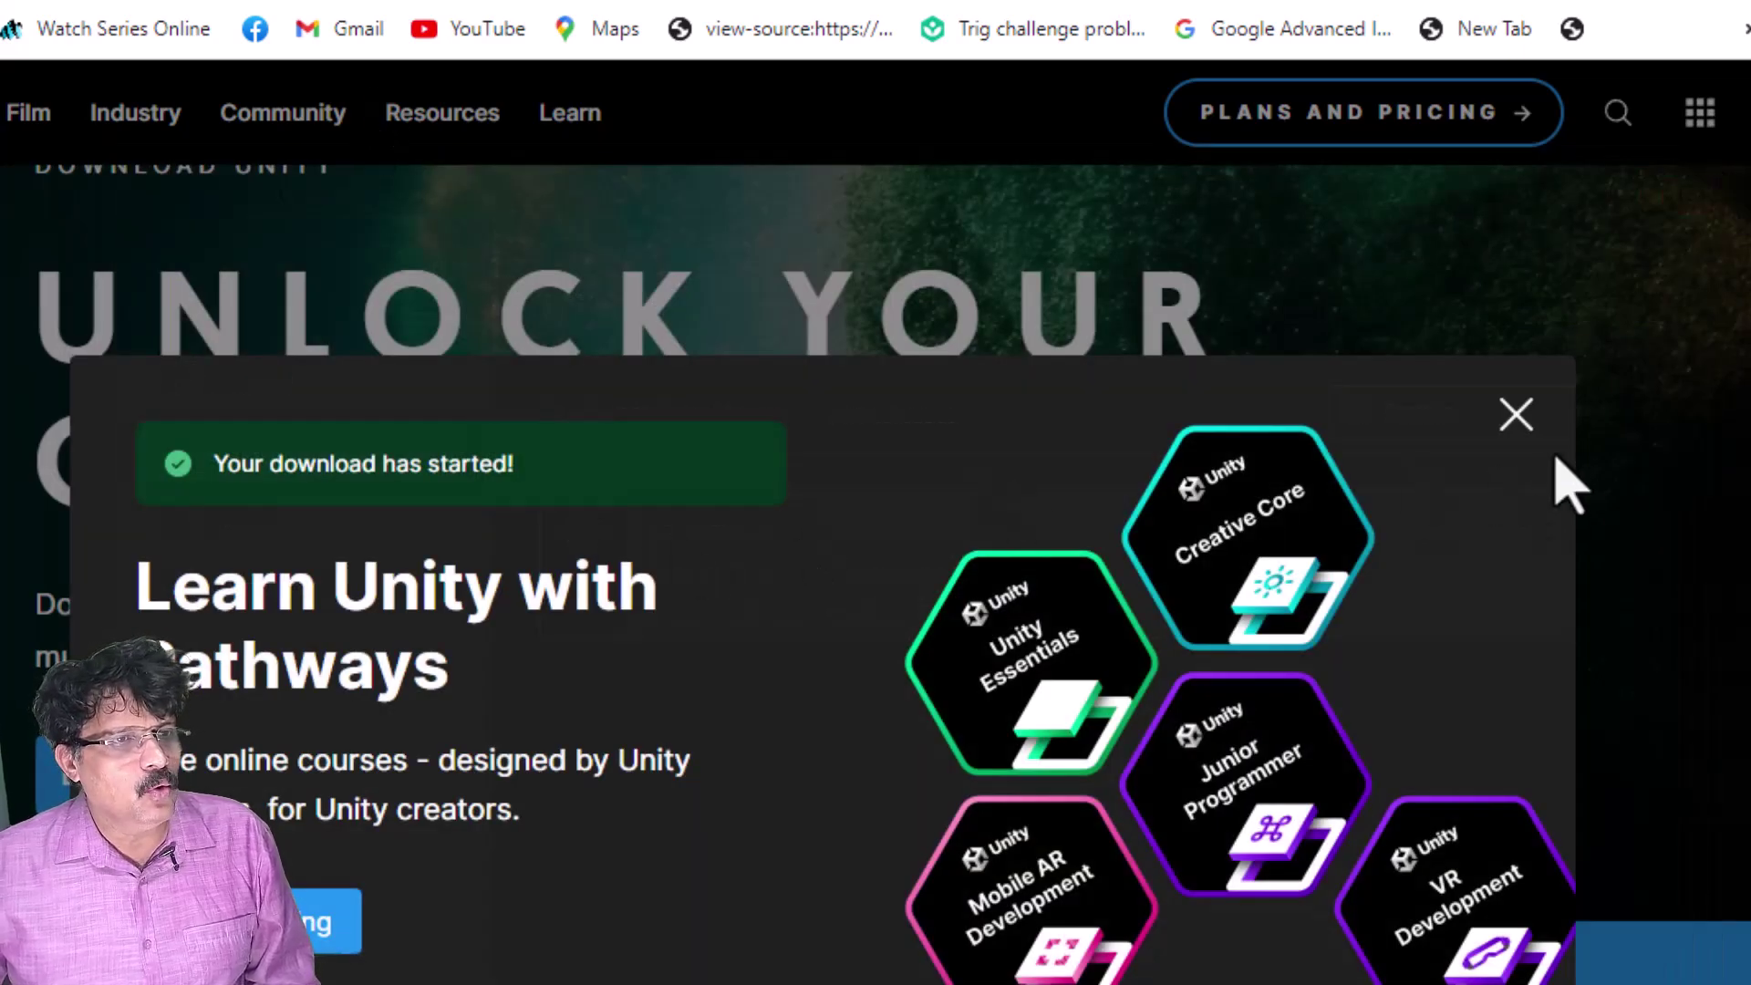
# - Dismiss the download pop-up and search Google for 'visual studio code'
pyautogui.click(1516, 415)
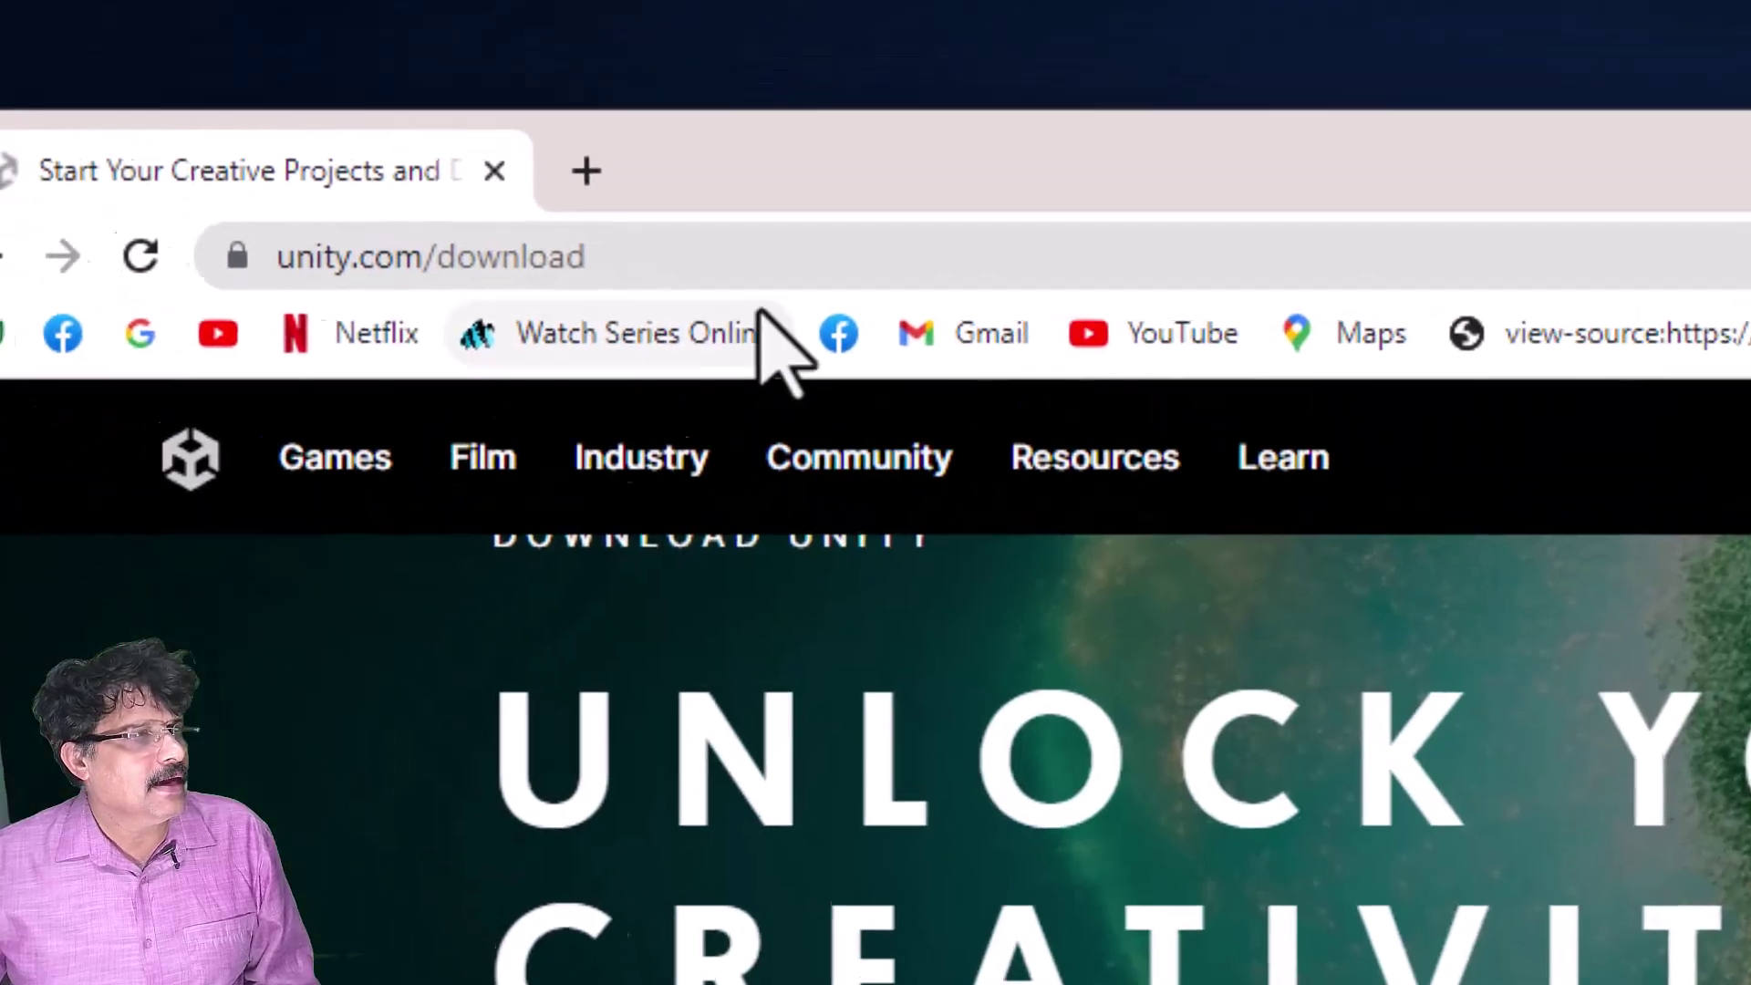
pyautogui.click(803, 292)
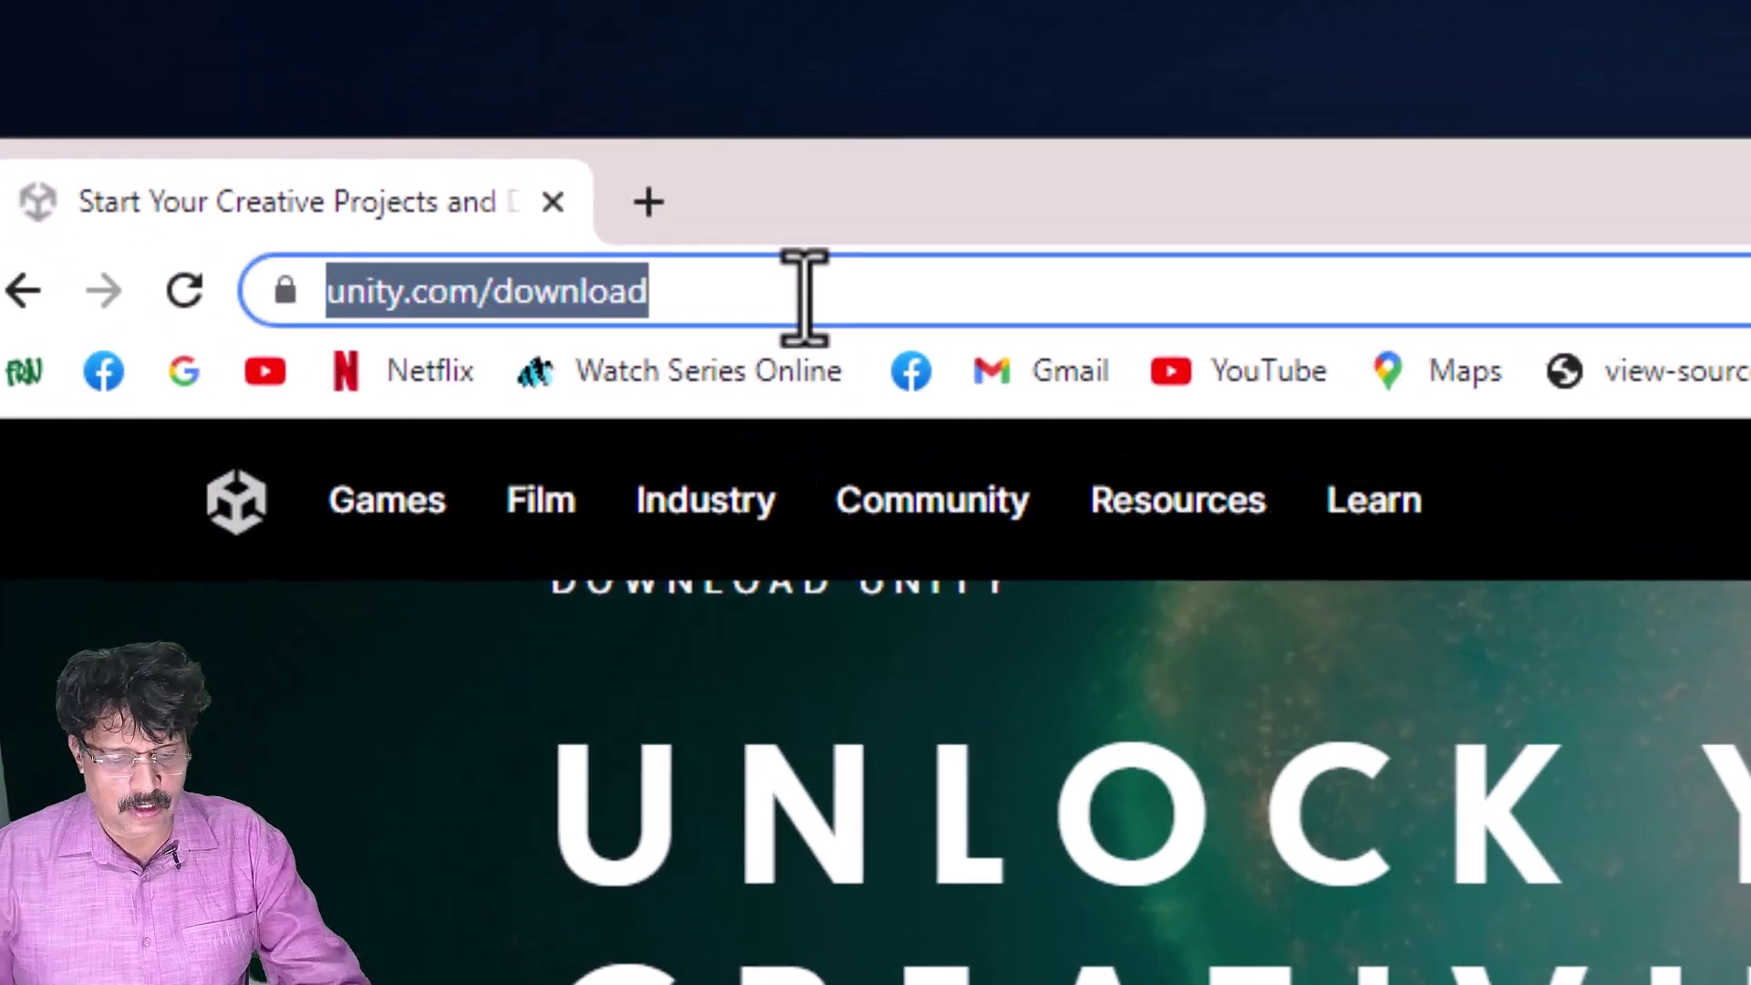
pyautogui.write('visual ')
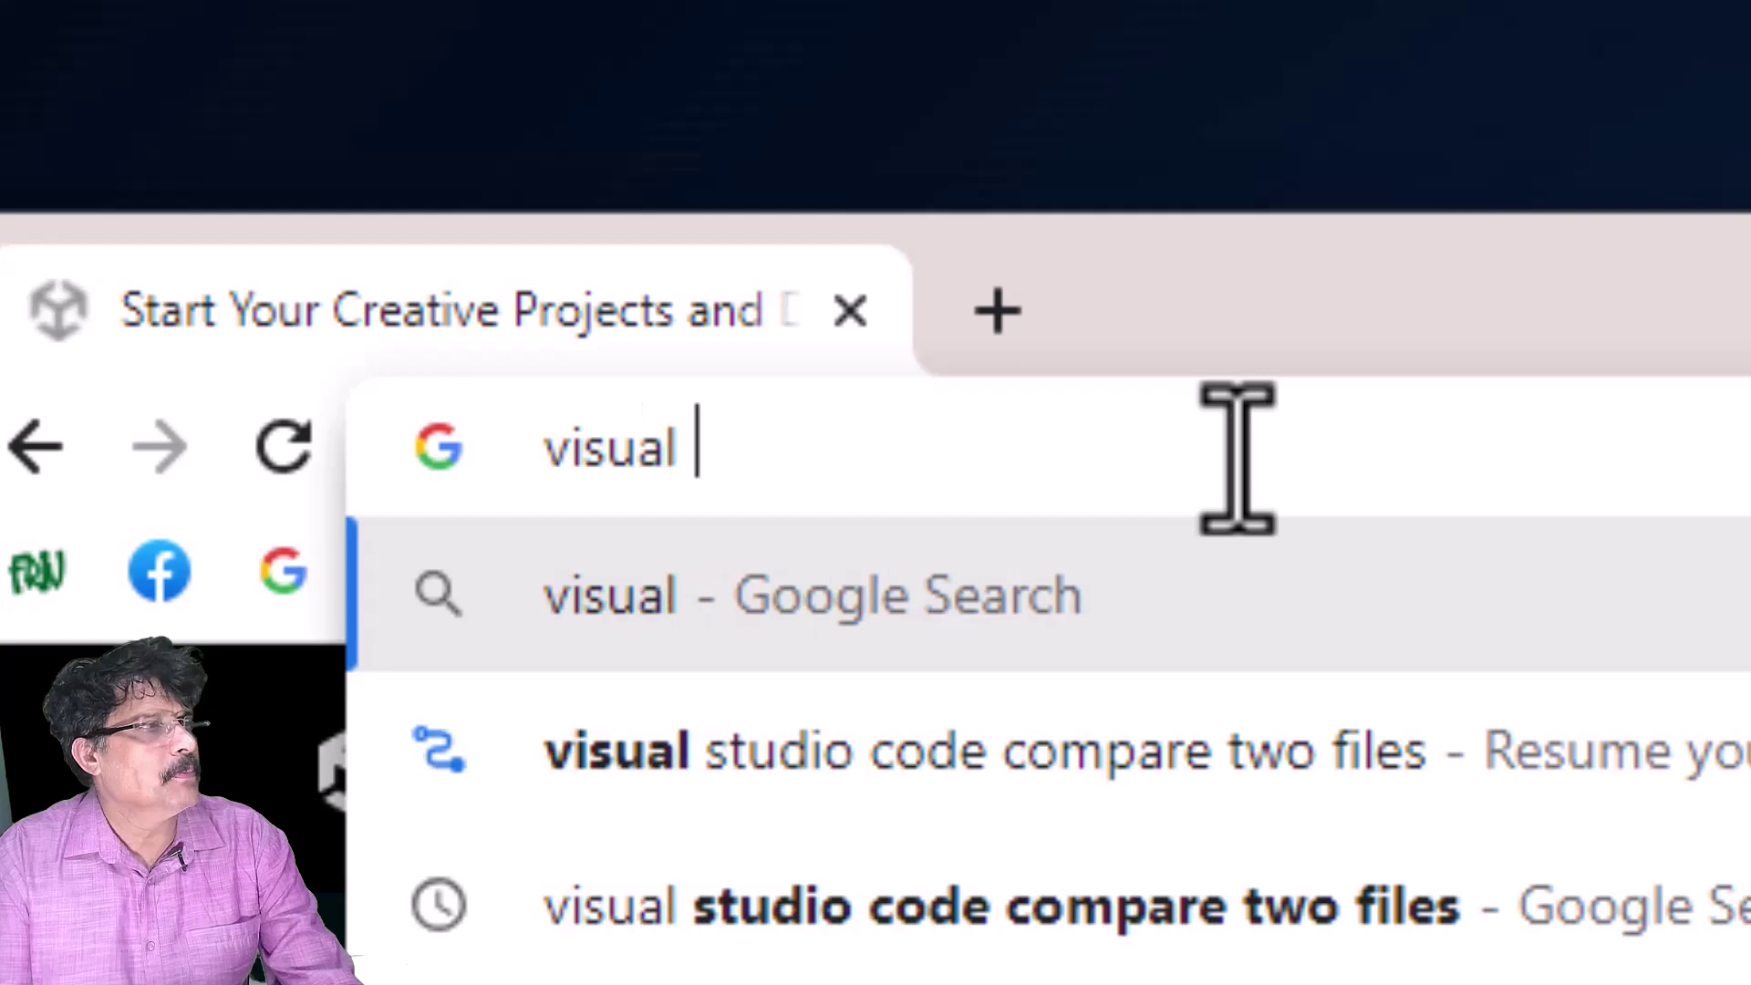
pyautogui.write('studio code')
pyautogui.press('Return')
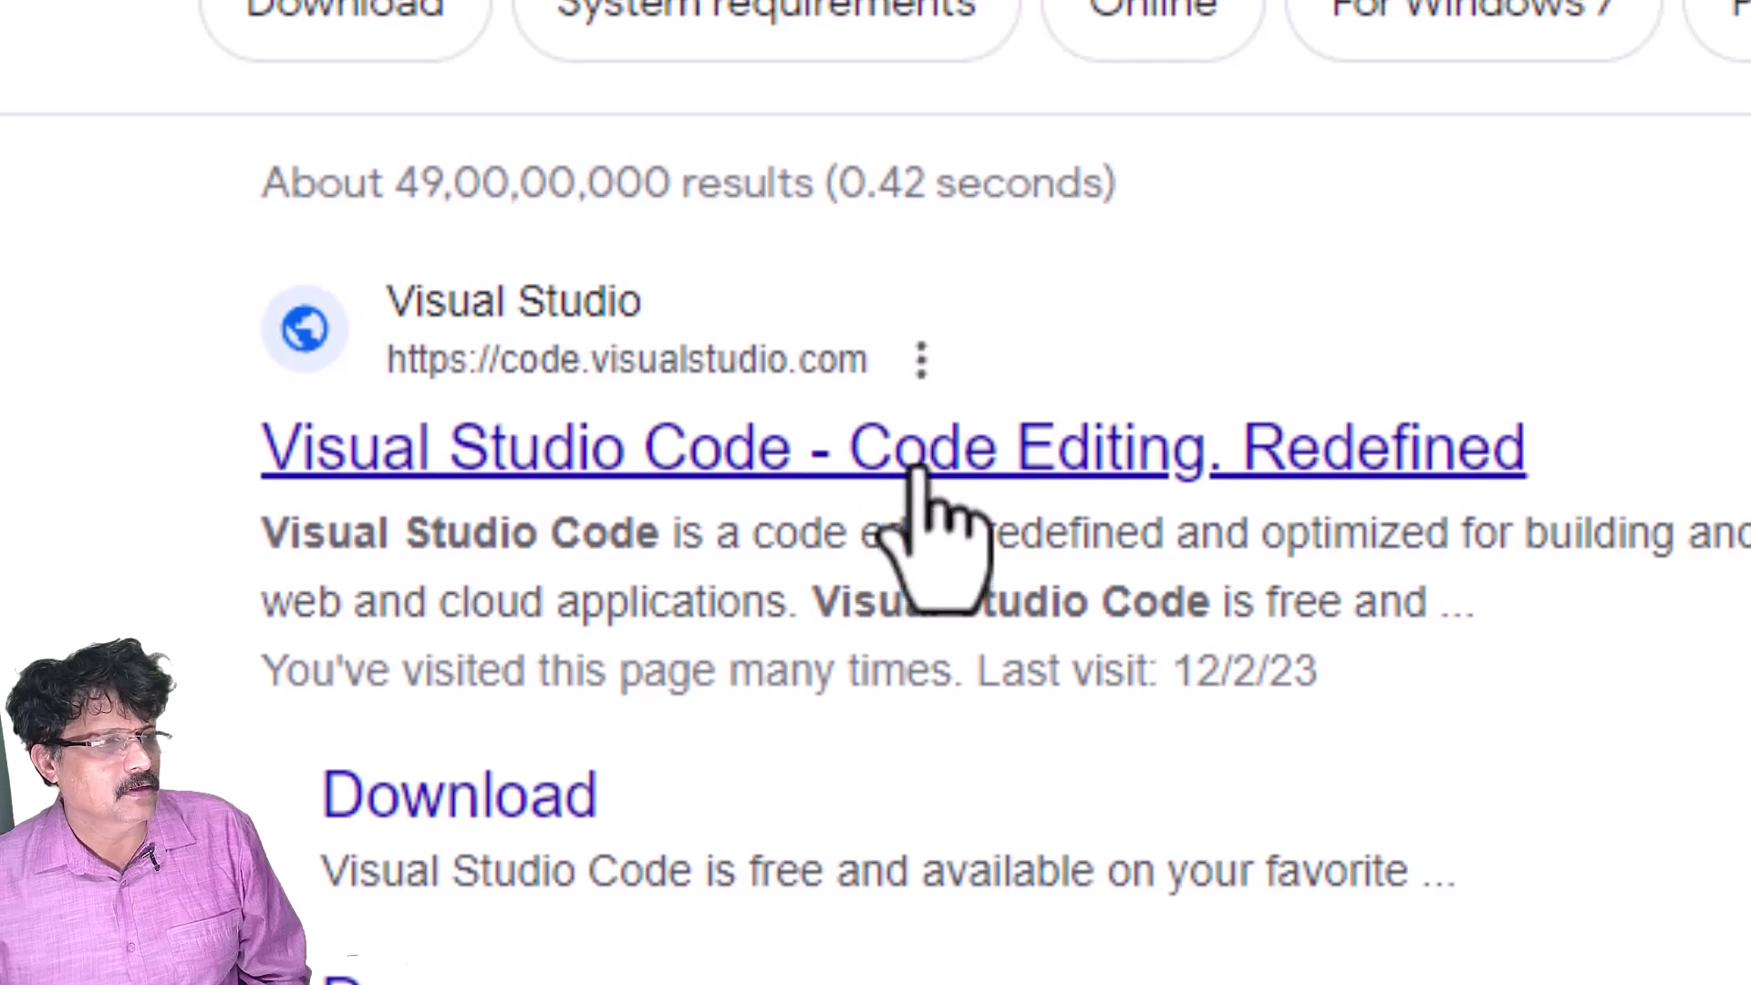
# - Download the stable Windows x64 VS Code installer and open its Downloads\Programs folder
pyautogui.click(914, 465)
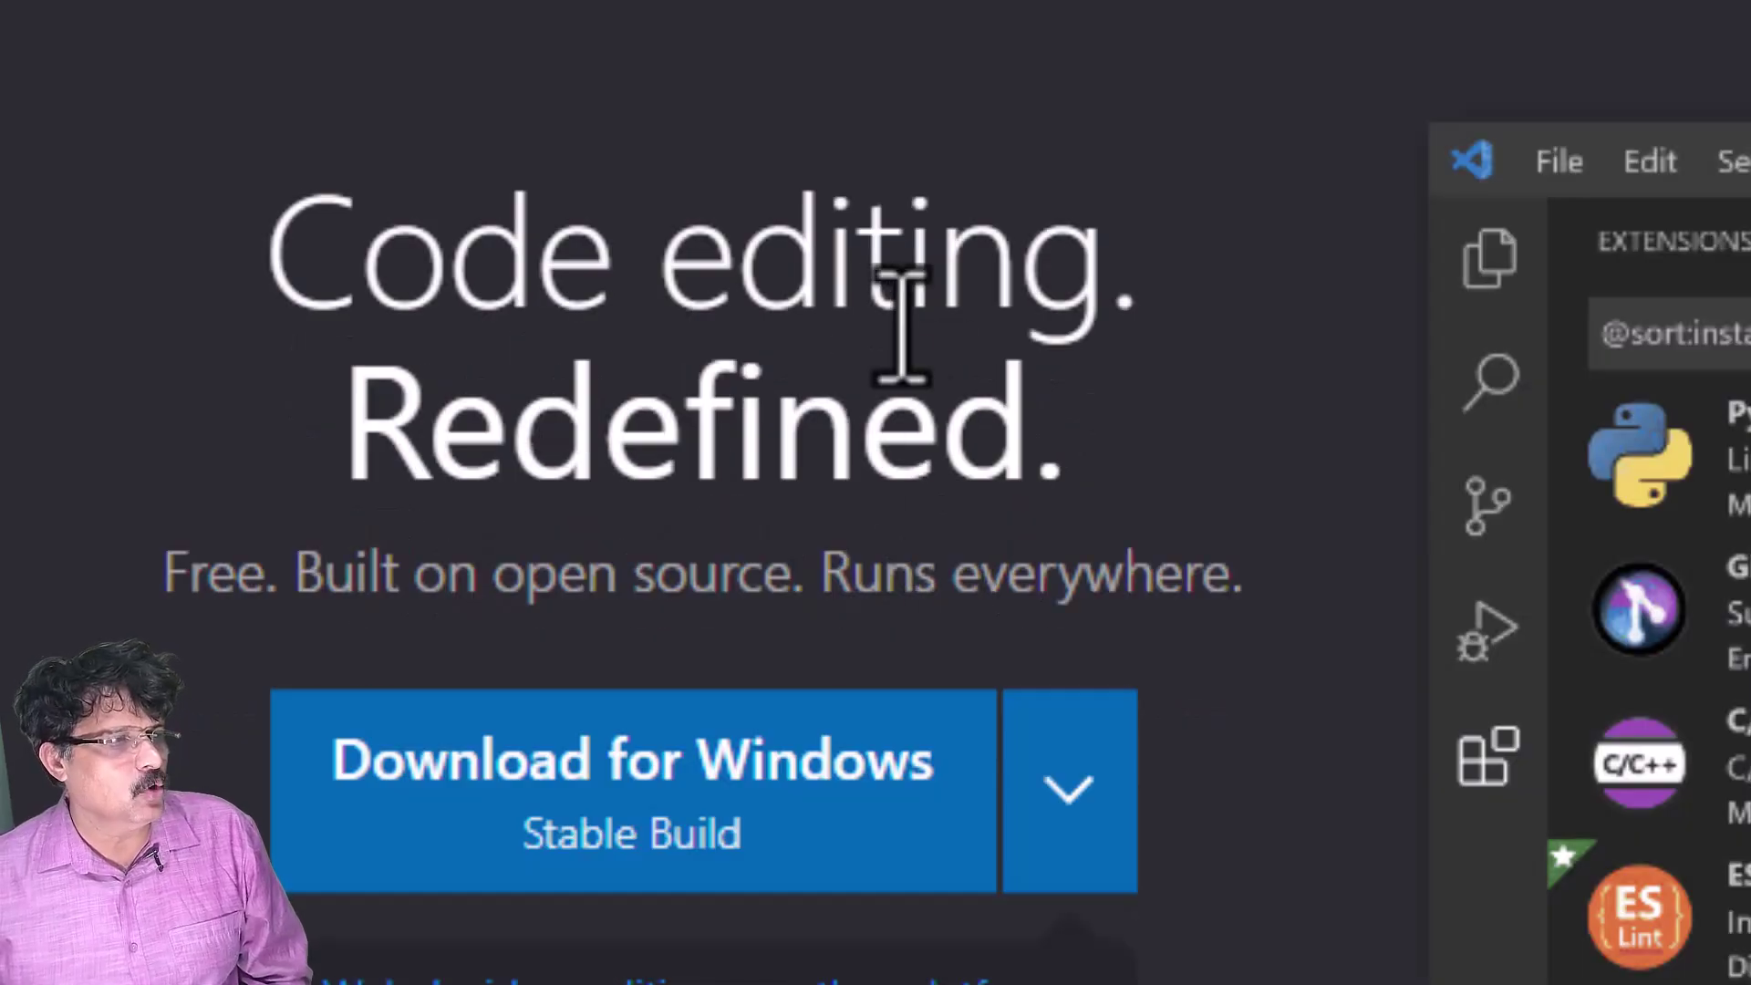
pyautogui.scroll(-3, 1180, 511)
pyautogui.scroll(3, 1177, 527)
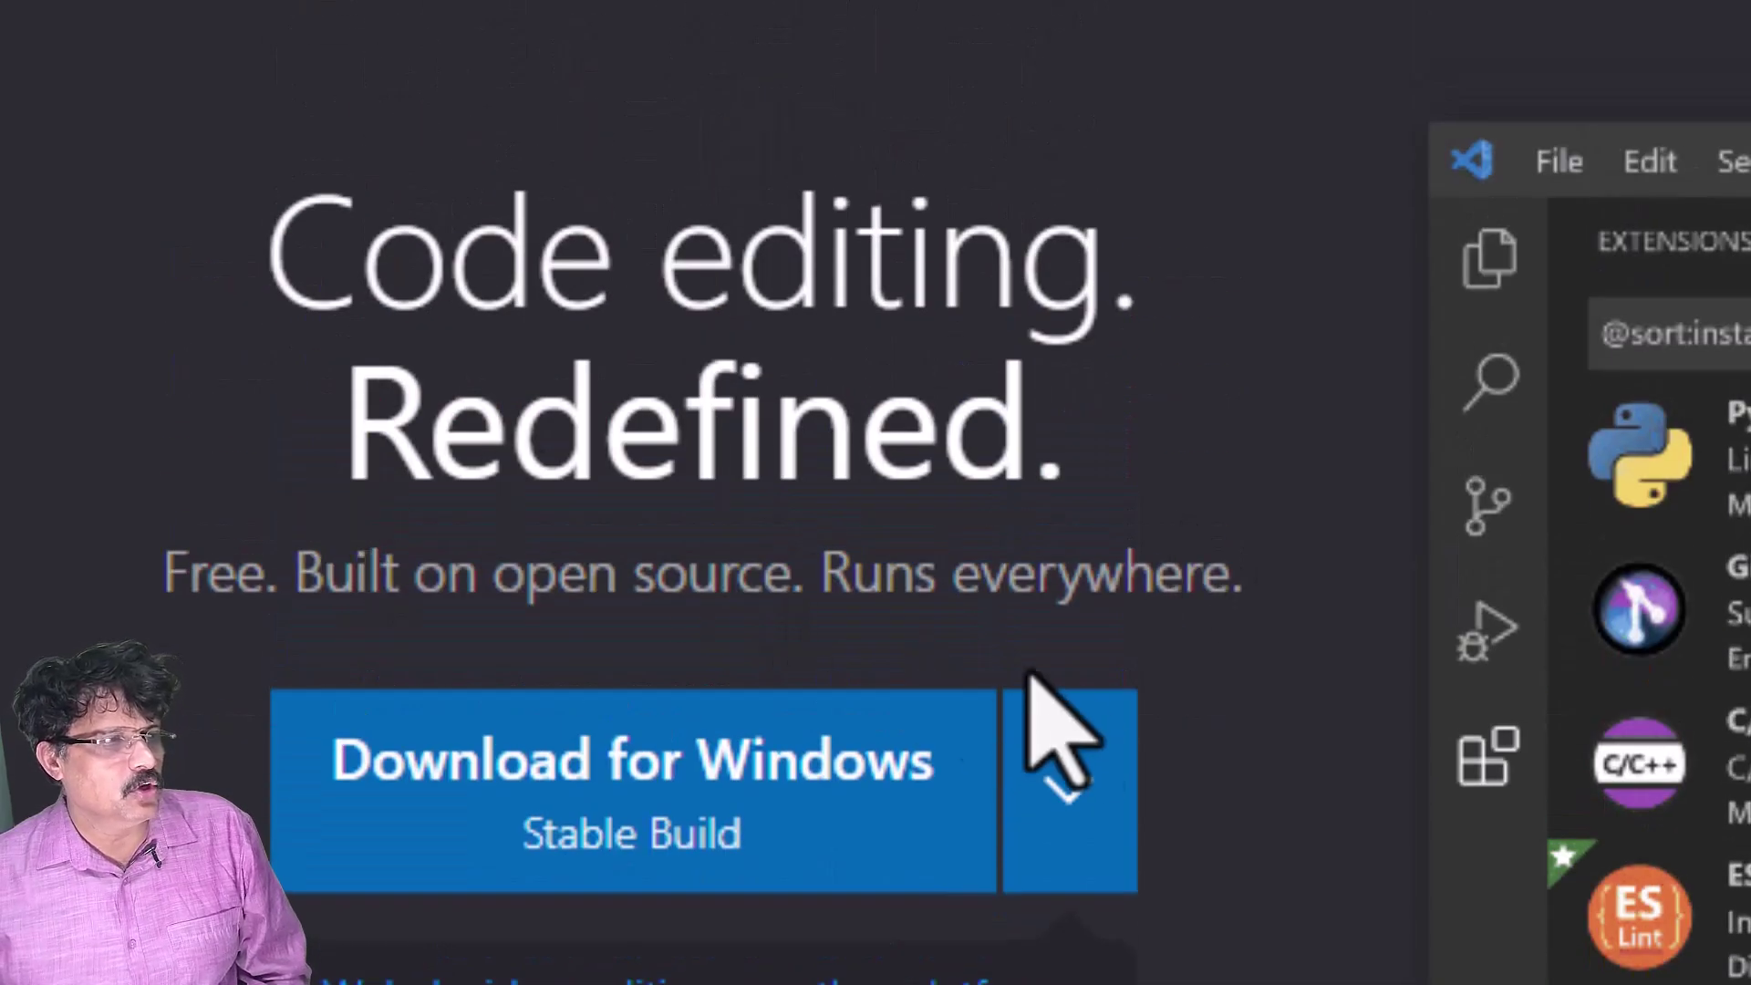
pyautogui.click(1059, 823)
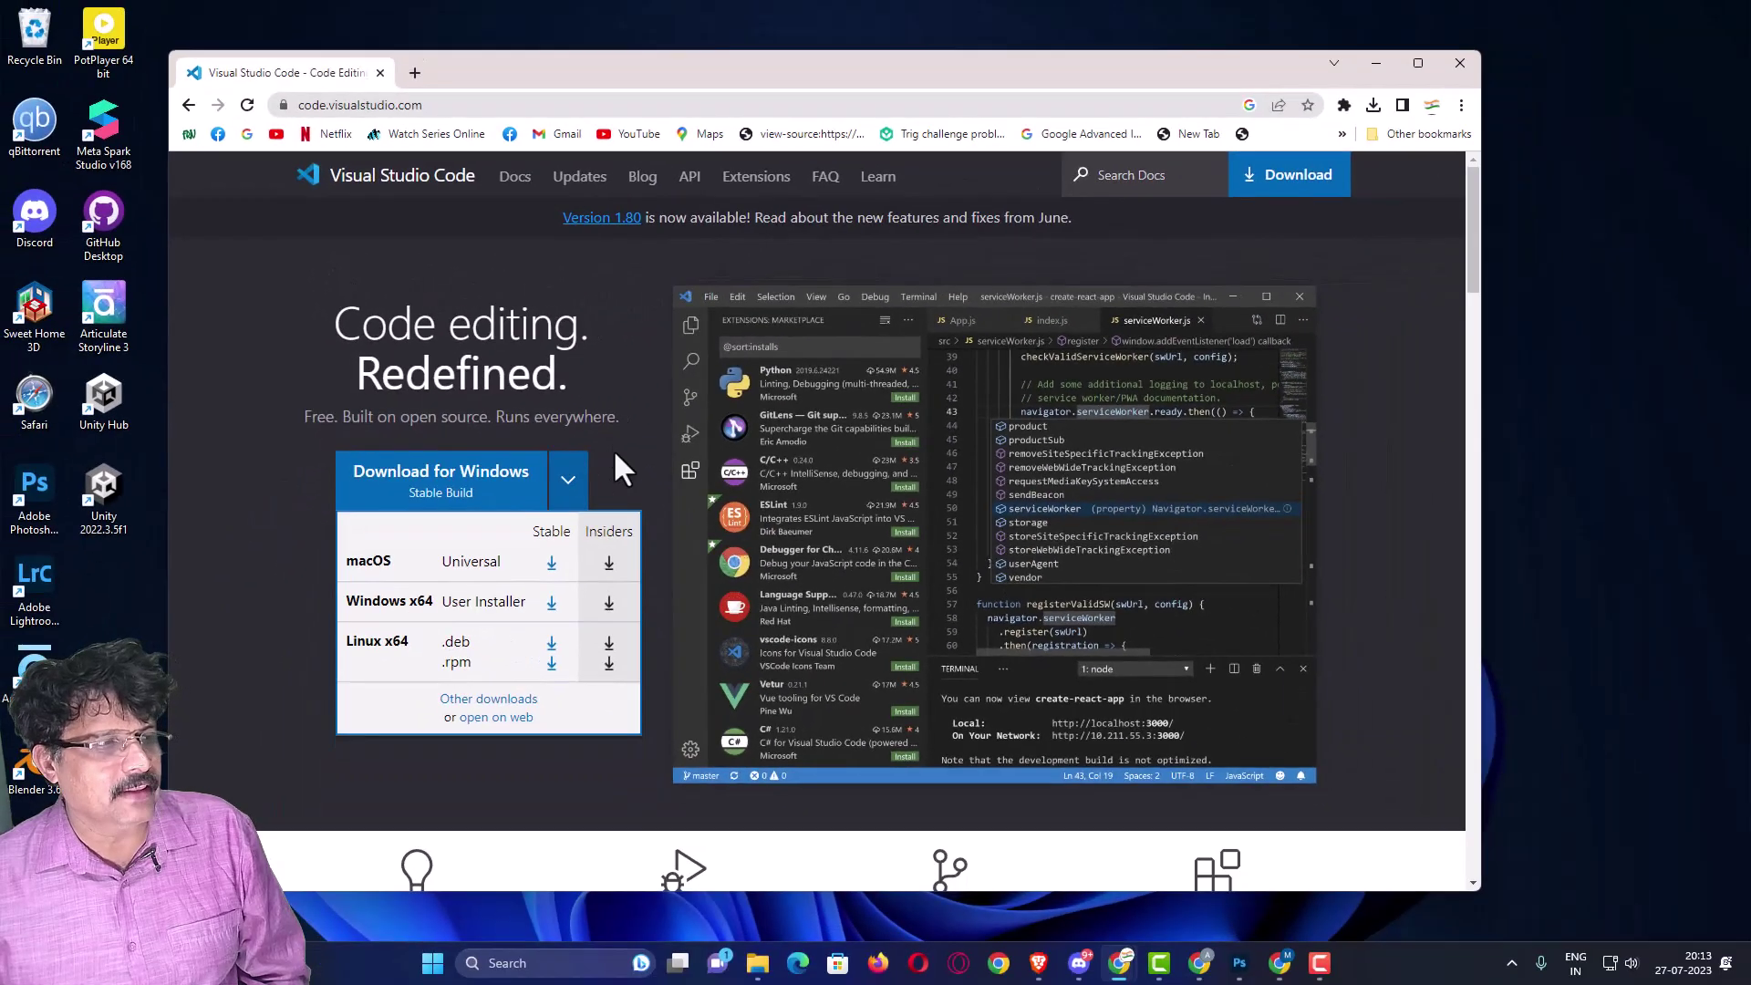
pyautogui.click(620, 469)
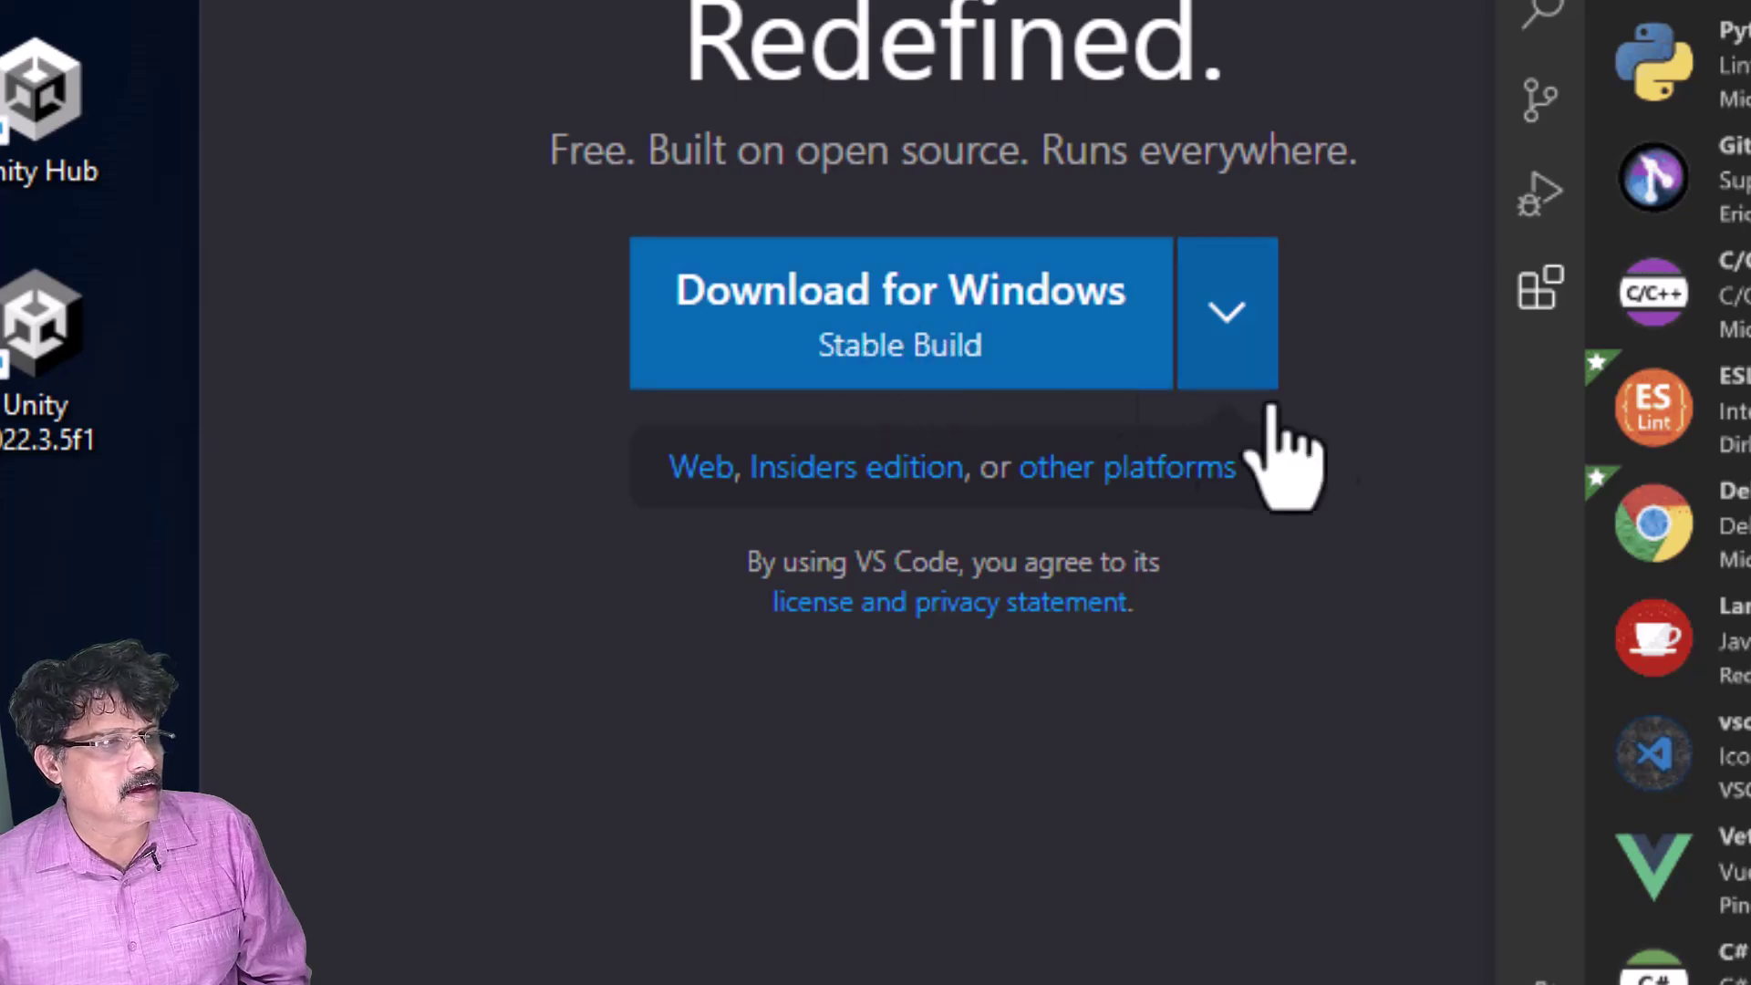
pyautogui.click(1255, 330)
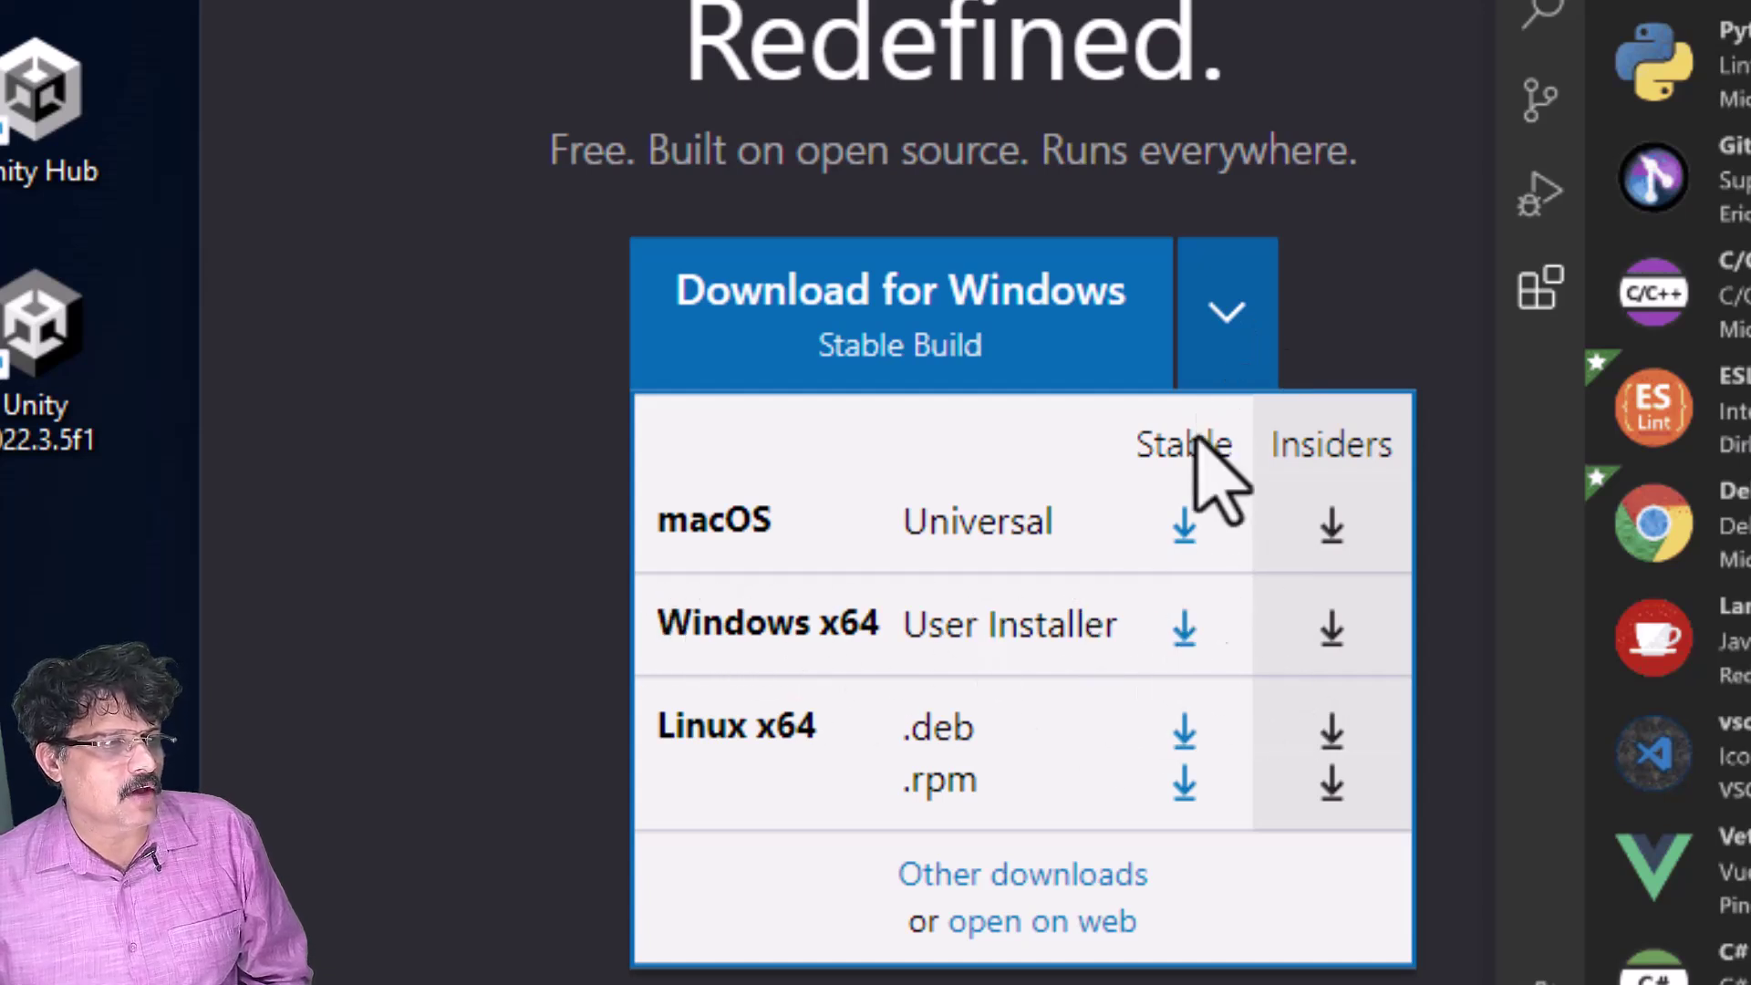
pyautogui.click(1183, 629)
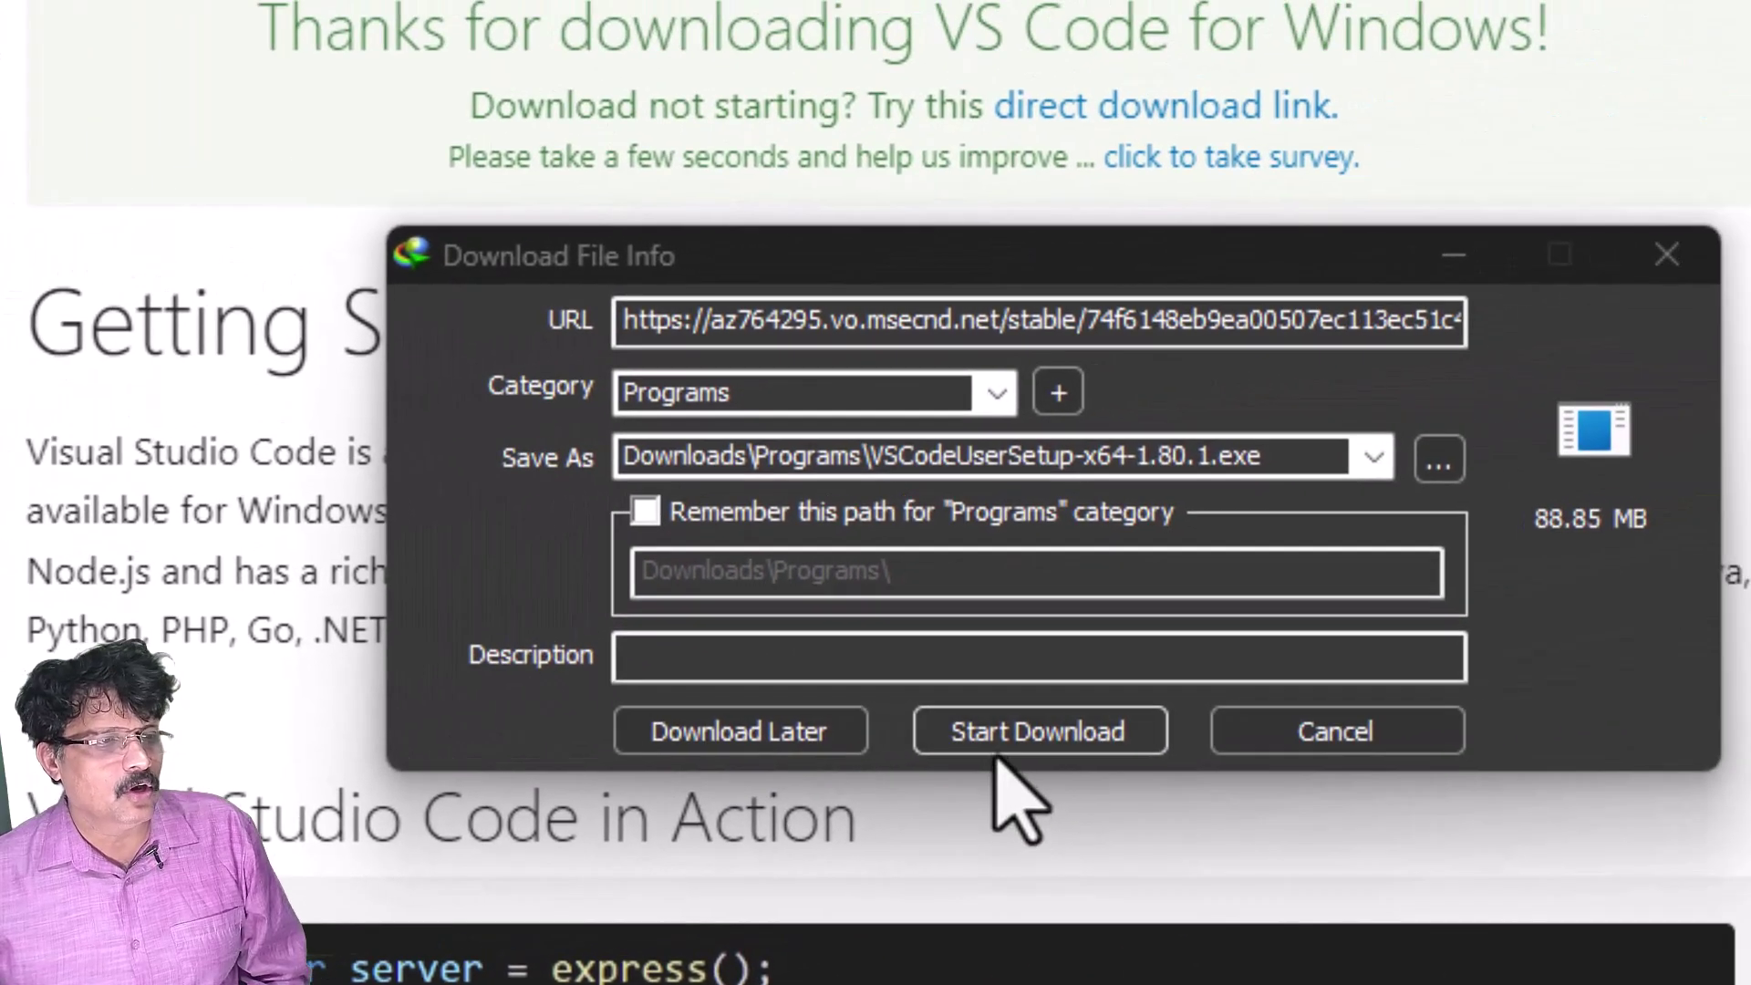
pyautogui.click(1013, 737)
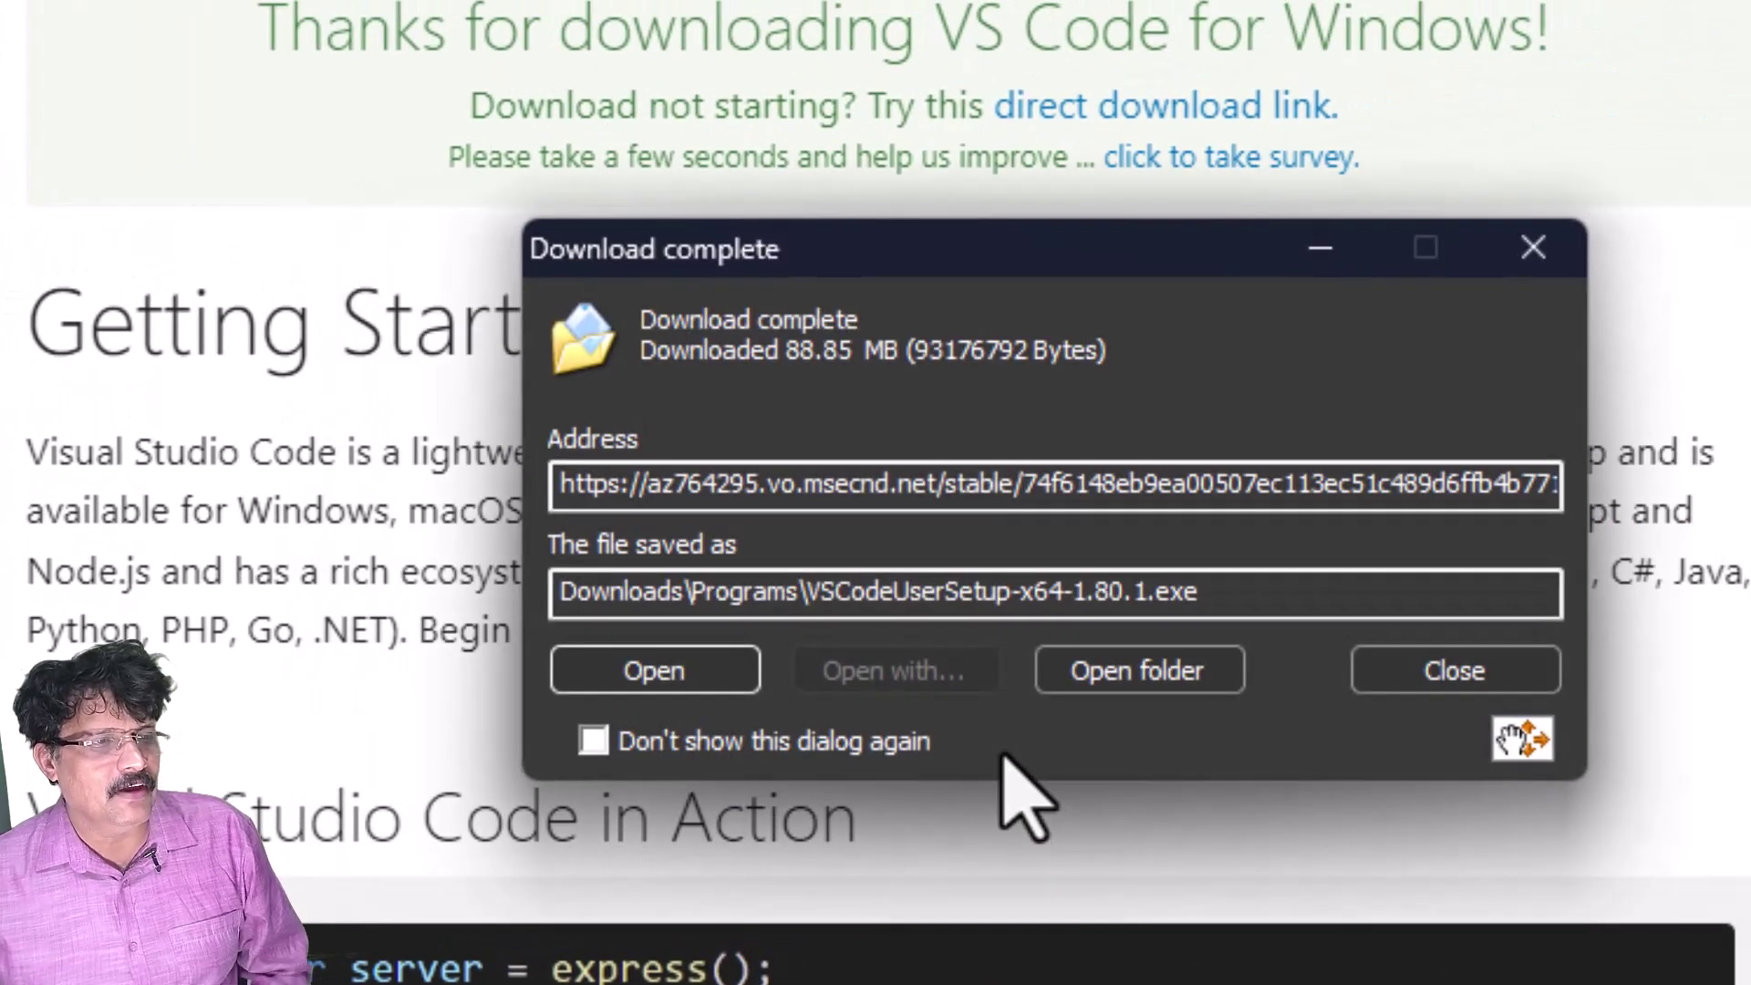
pyautogui.click(1147, 686)
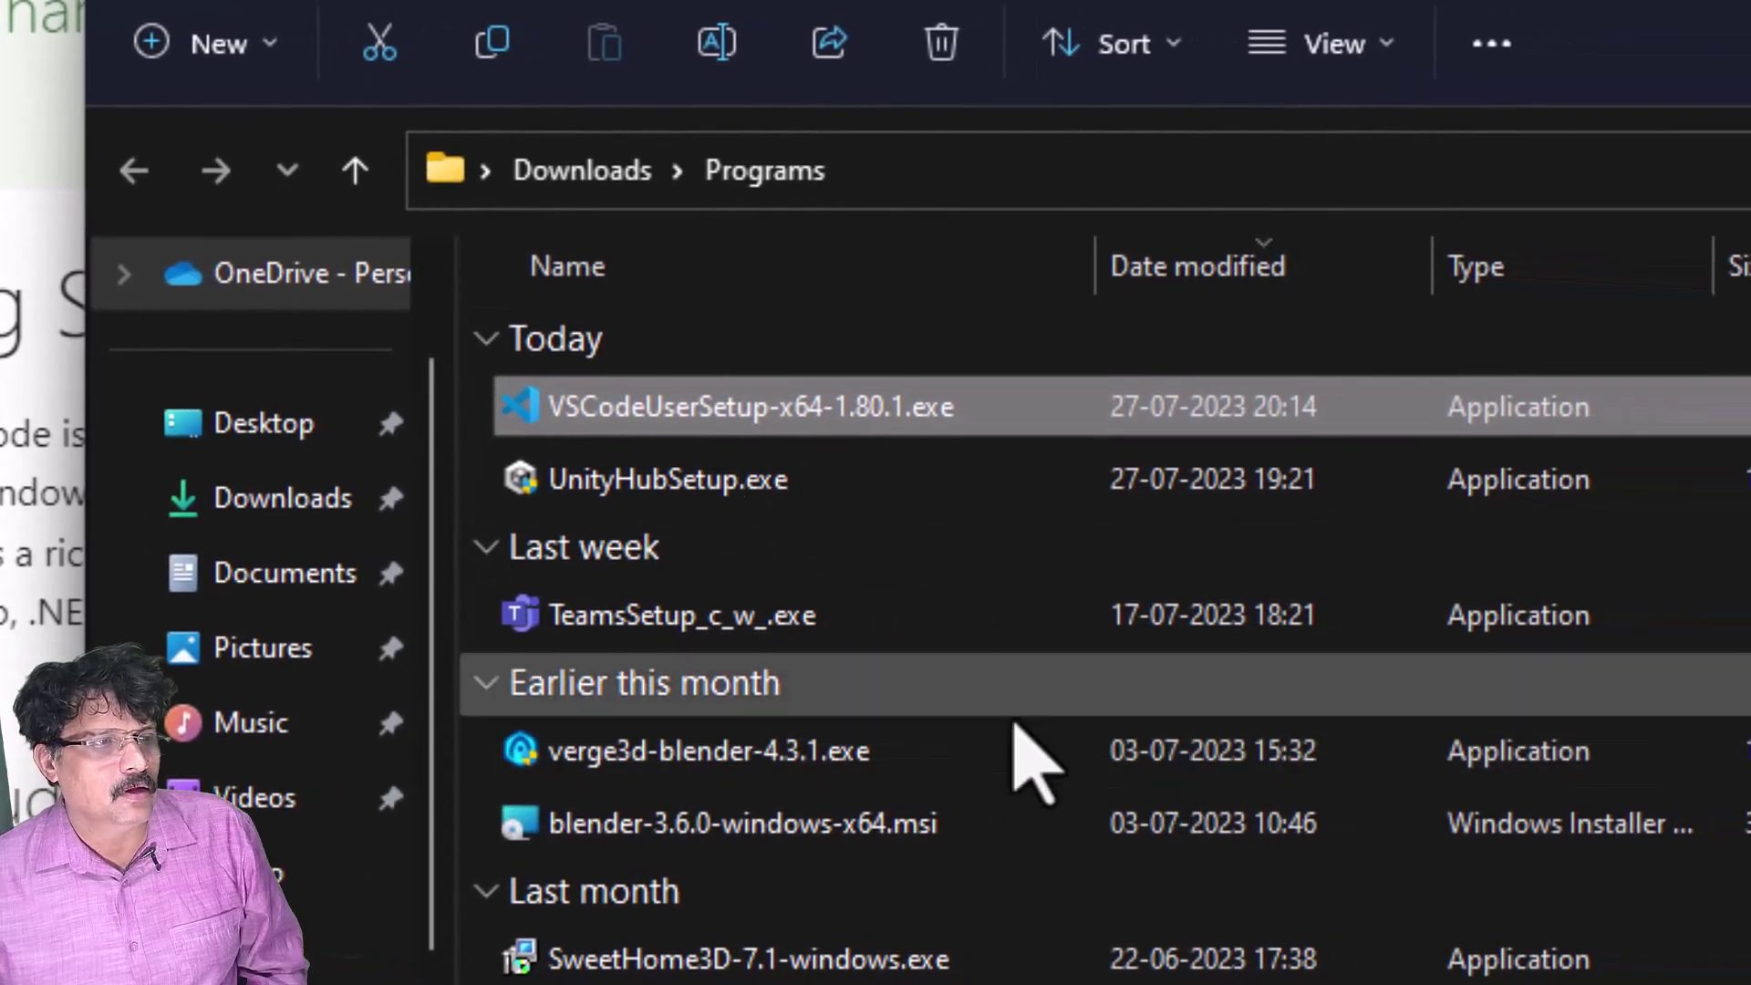
# - Install Visual Studio Code with the license accepted and a desktop icon enabled
pyautogui.doubleClick(746, 406)
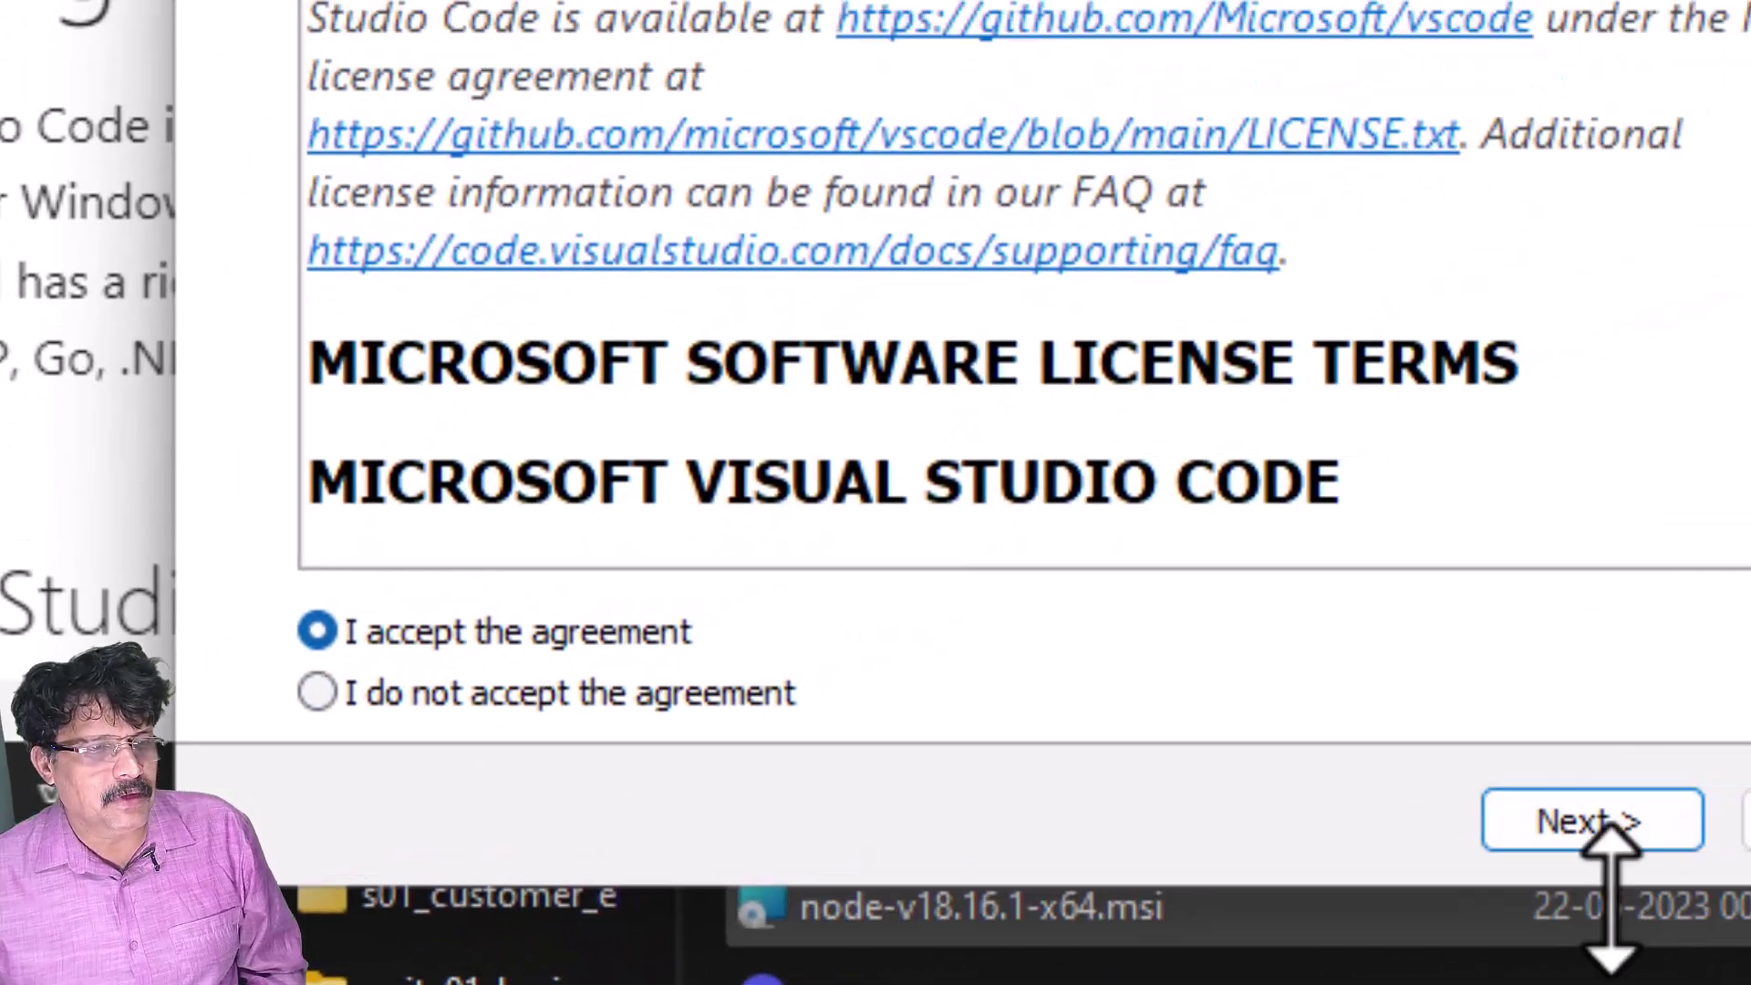
pyautogui.click(1587, 930)
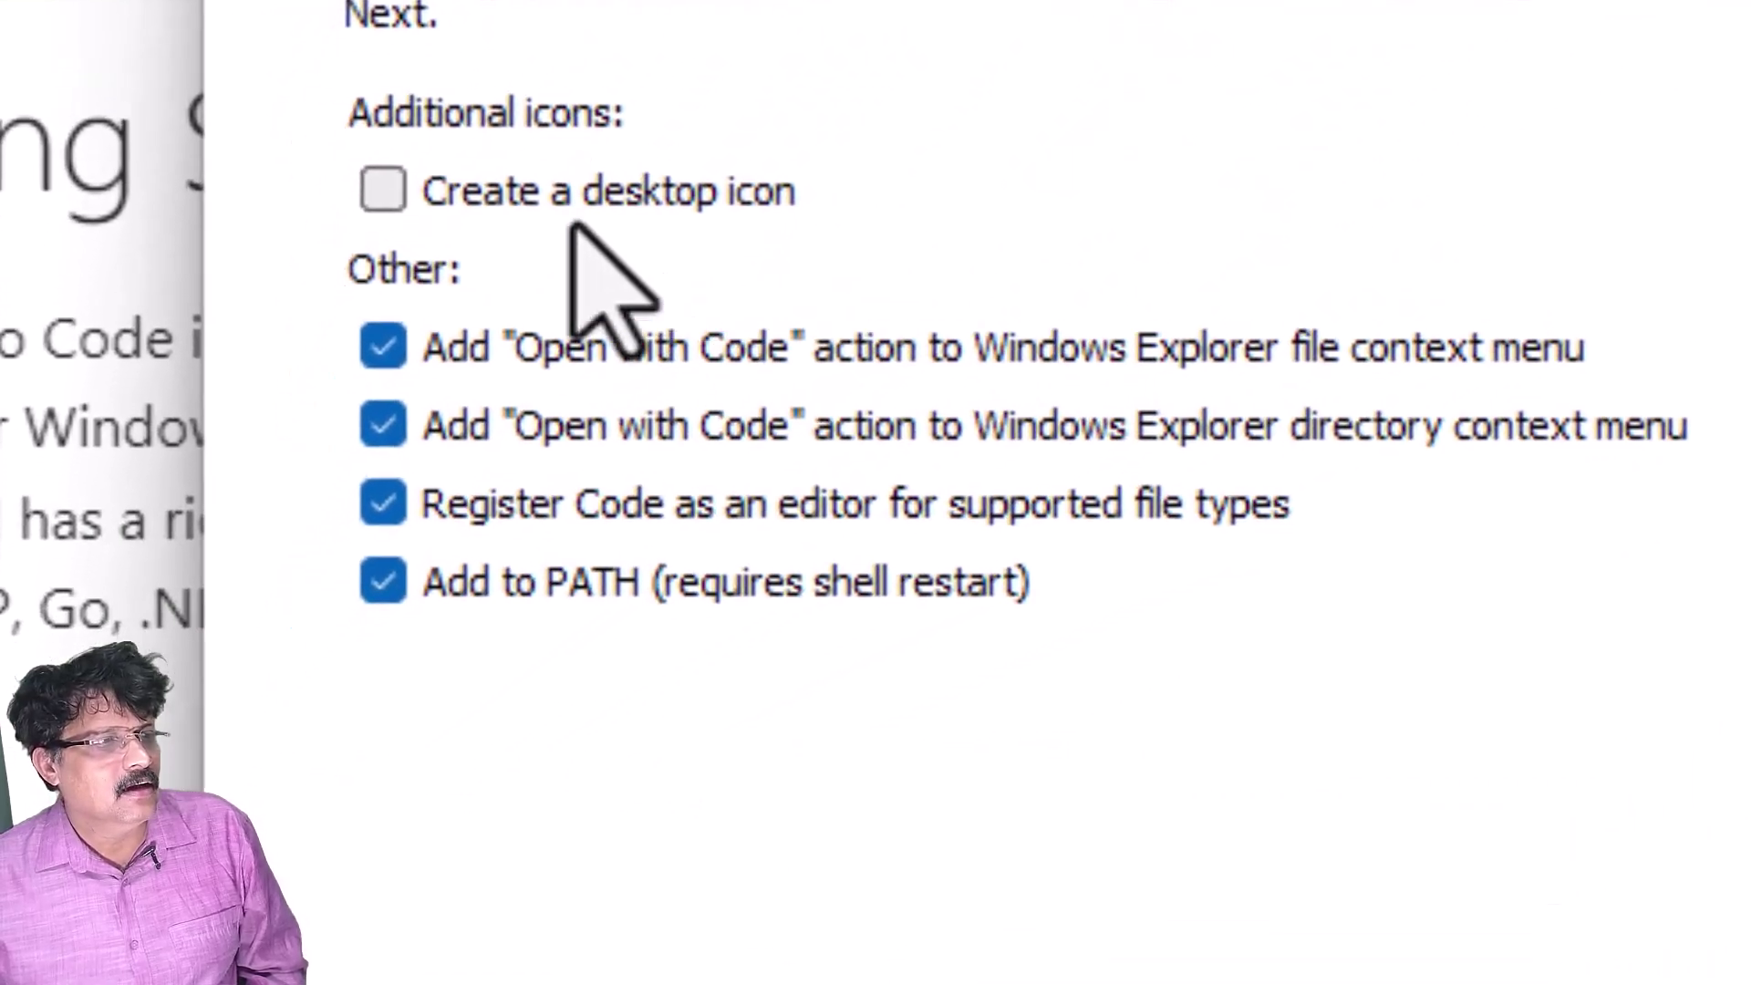
pyautogui.click(387, 188)
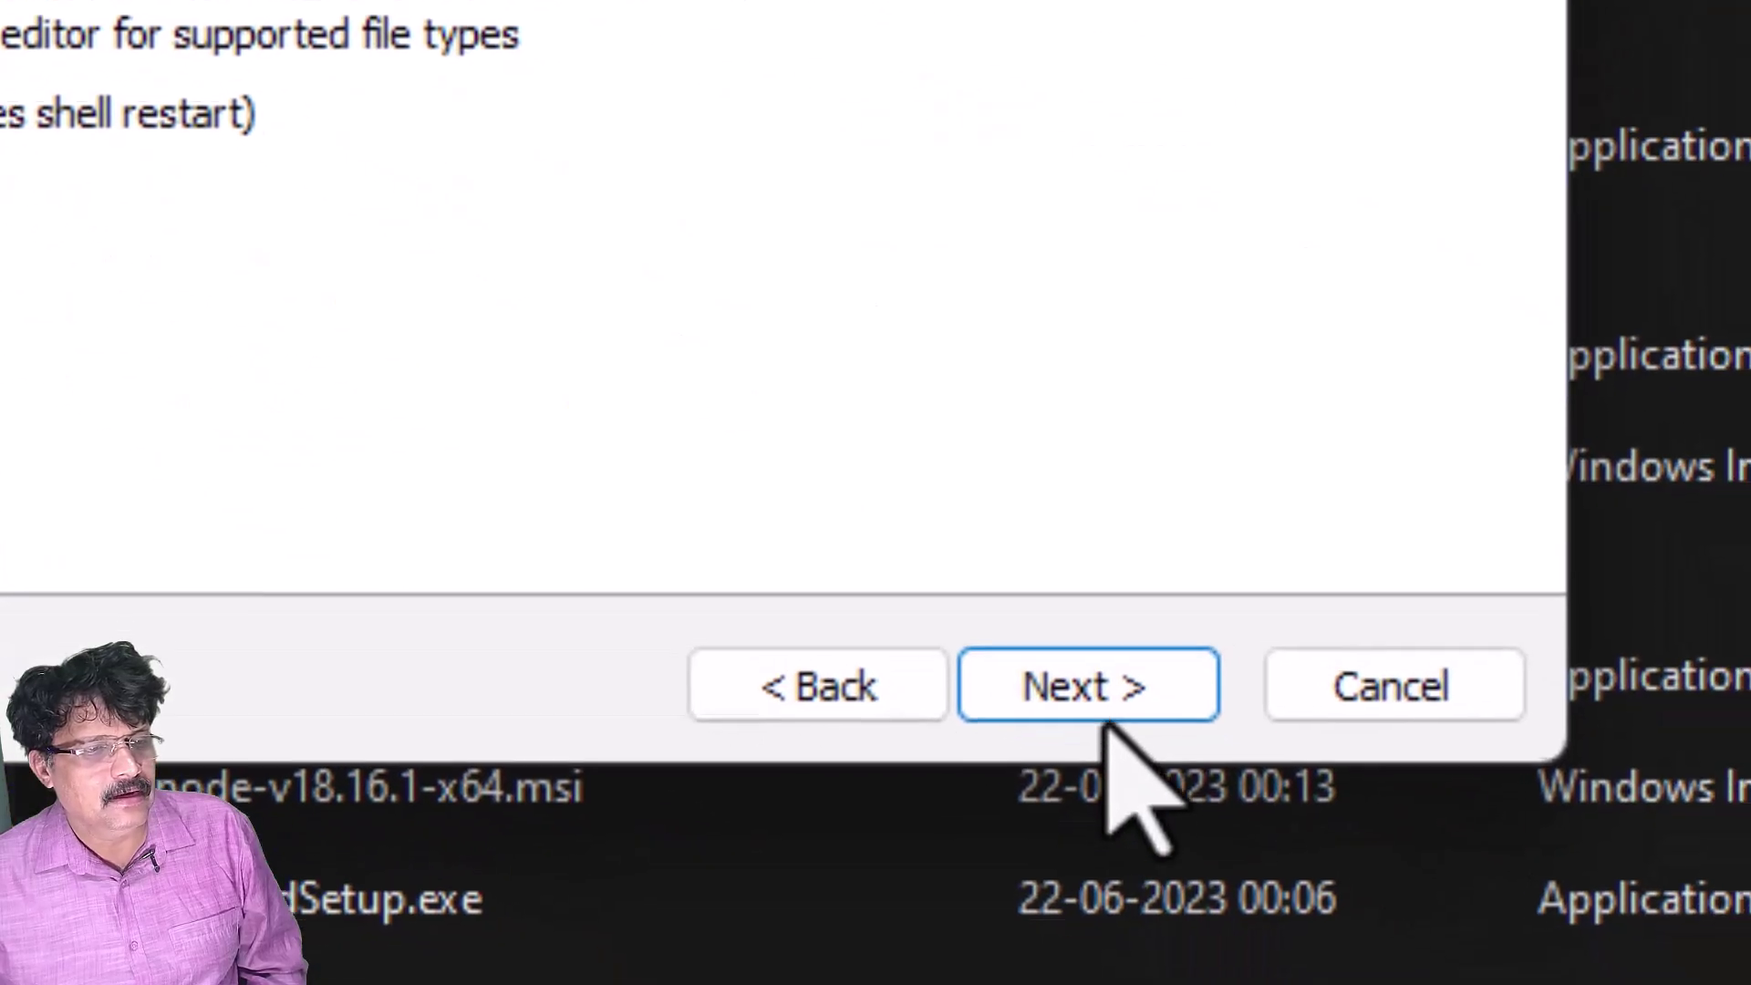
pyautogui.click(1552, 966)
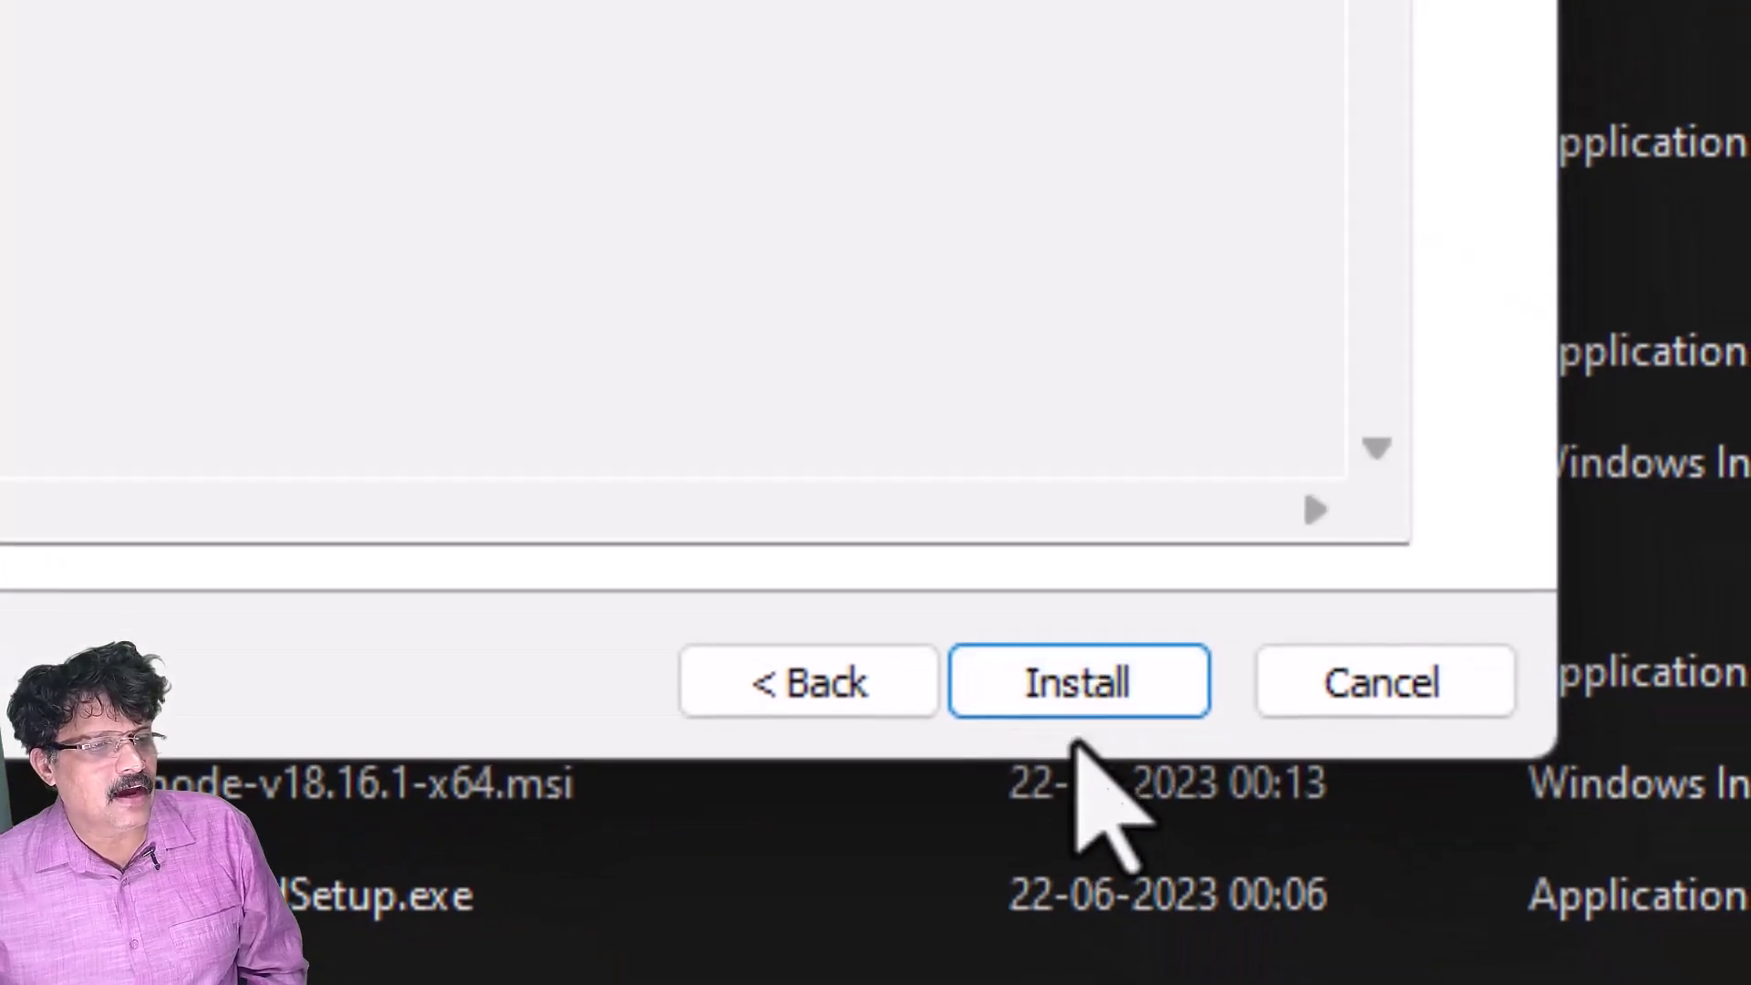
pyautogui.click(1090, 686)
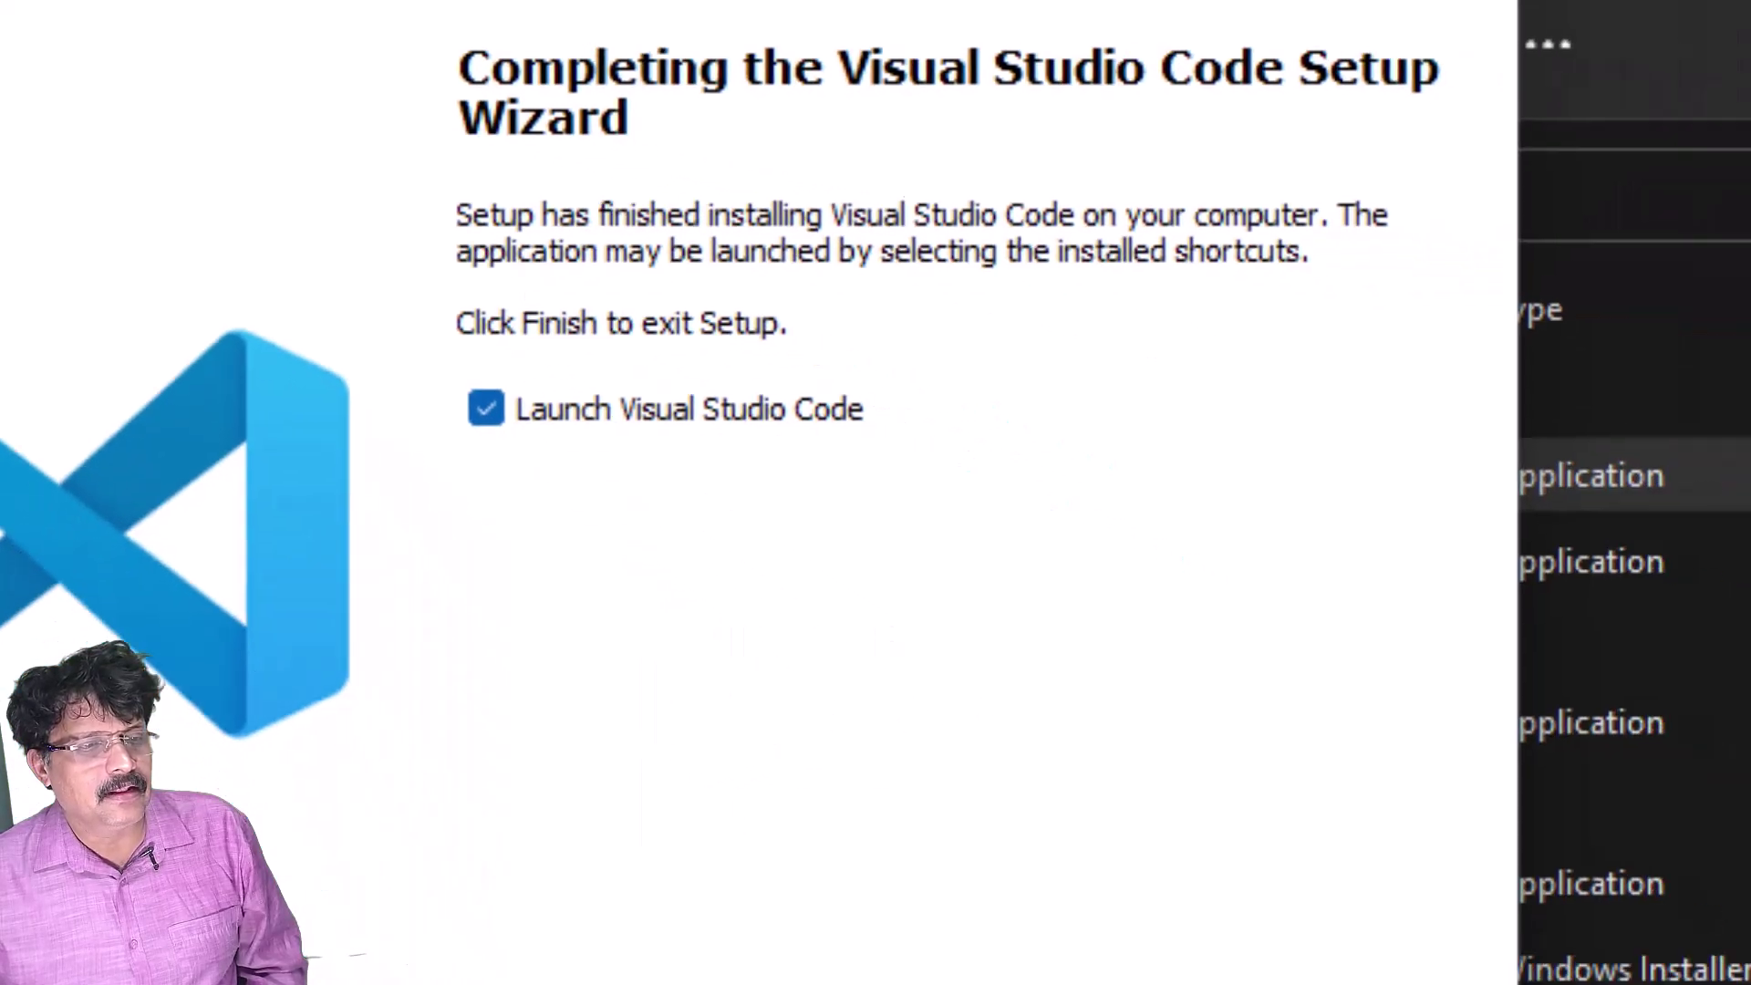
# - Launch VS Code and search the Extensions marketplace for 'c#'
pyautogui.click(898, 889)
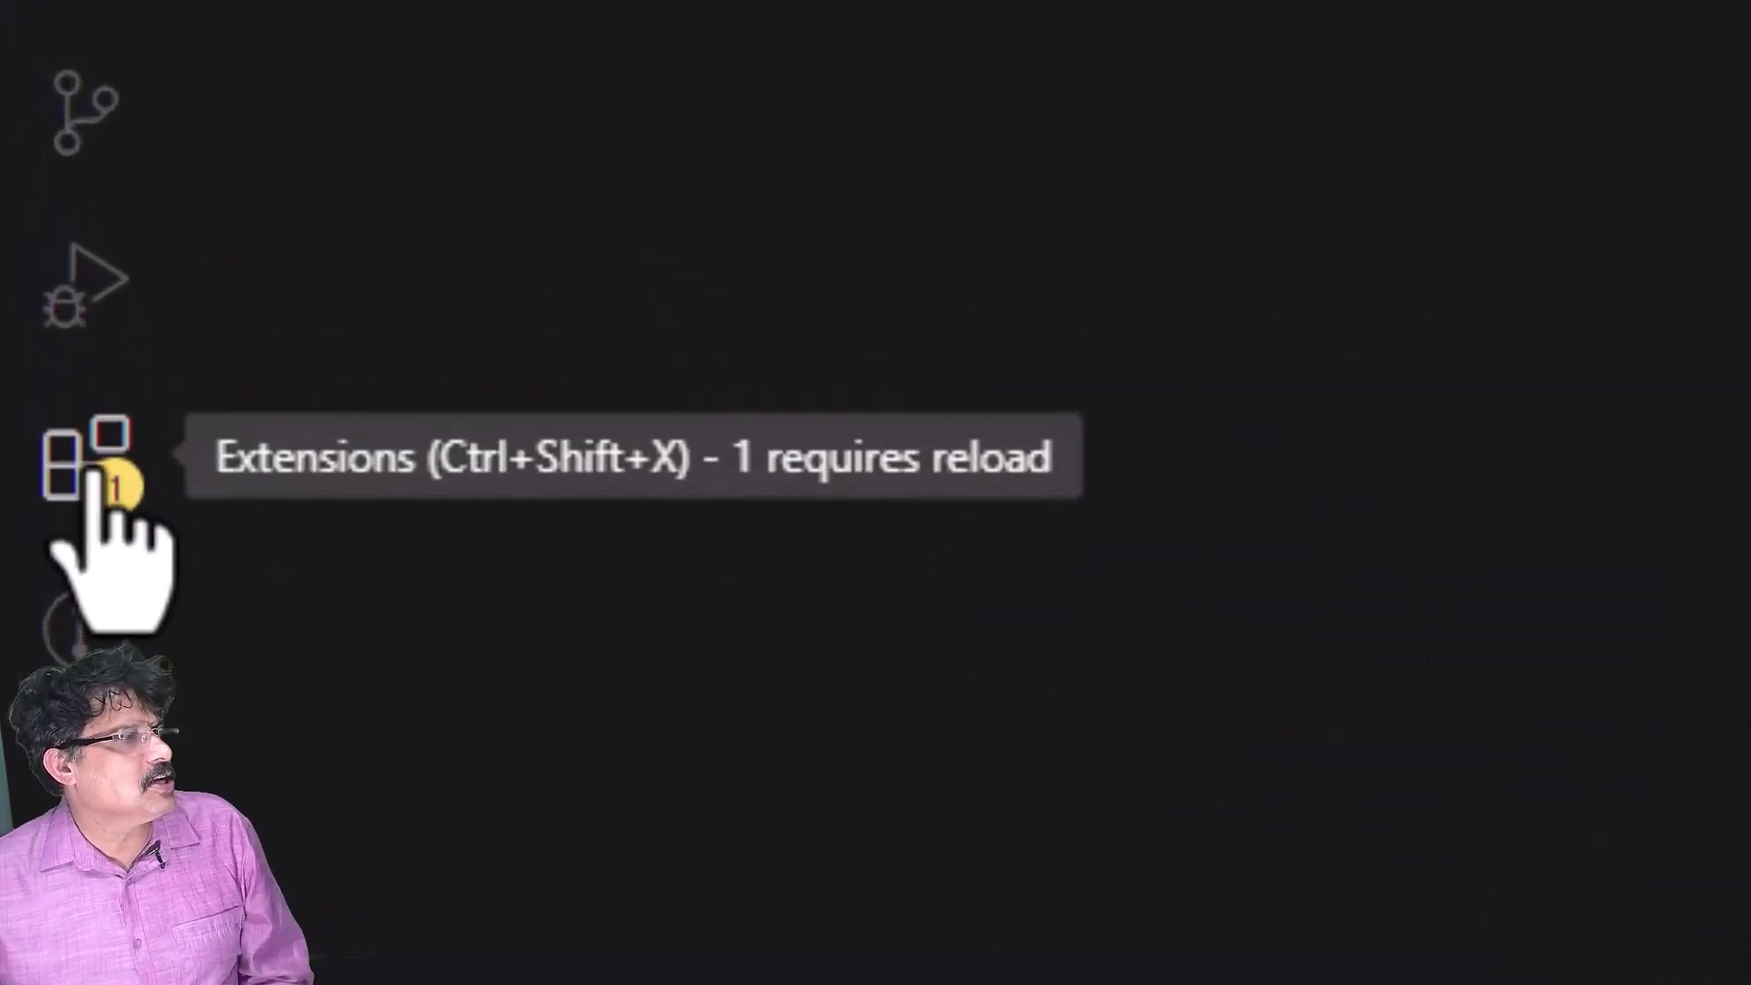
pyautogui.click(57, 313)
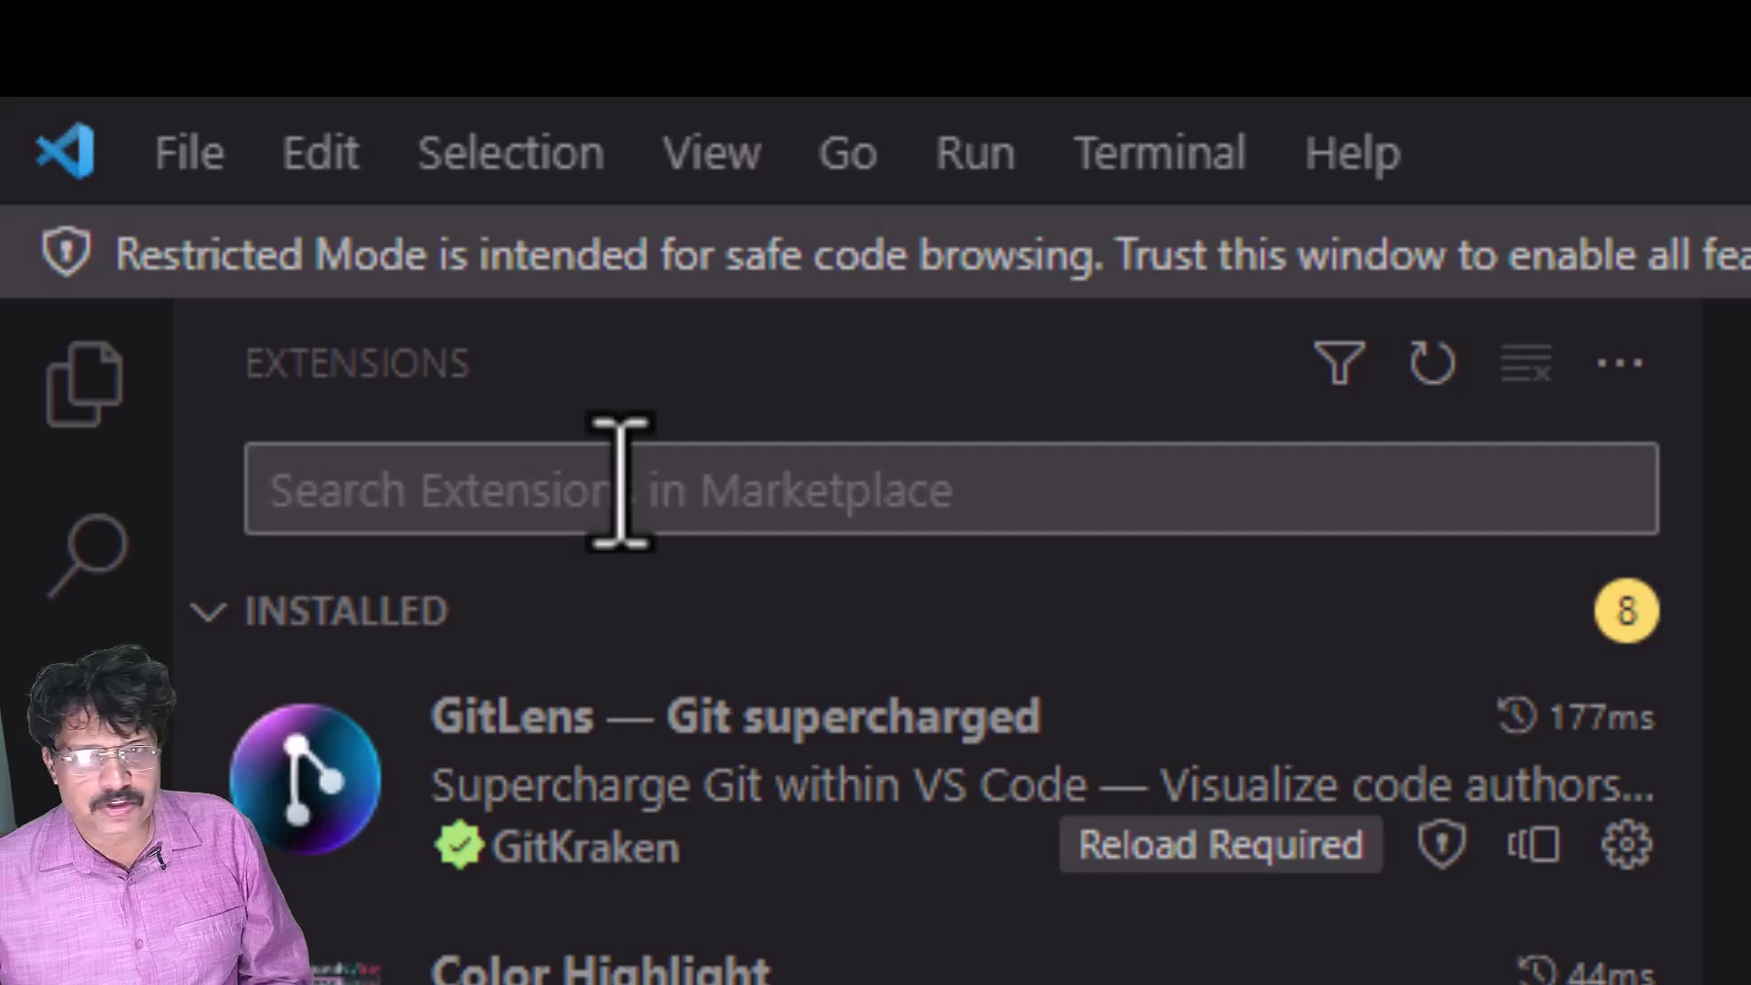
pyautogui.write('c#')
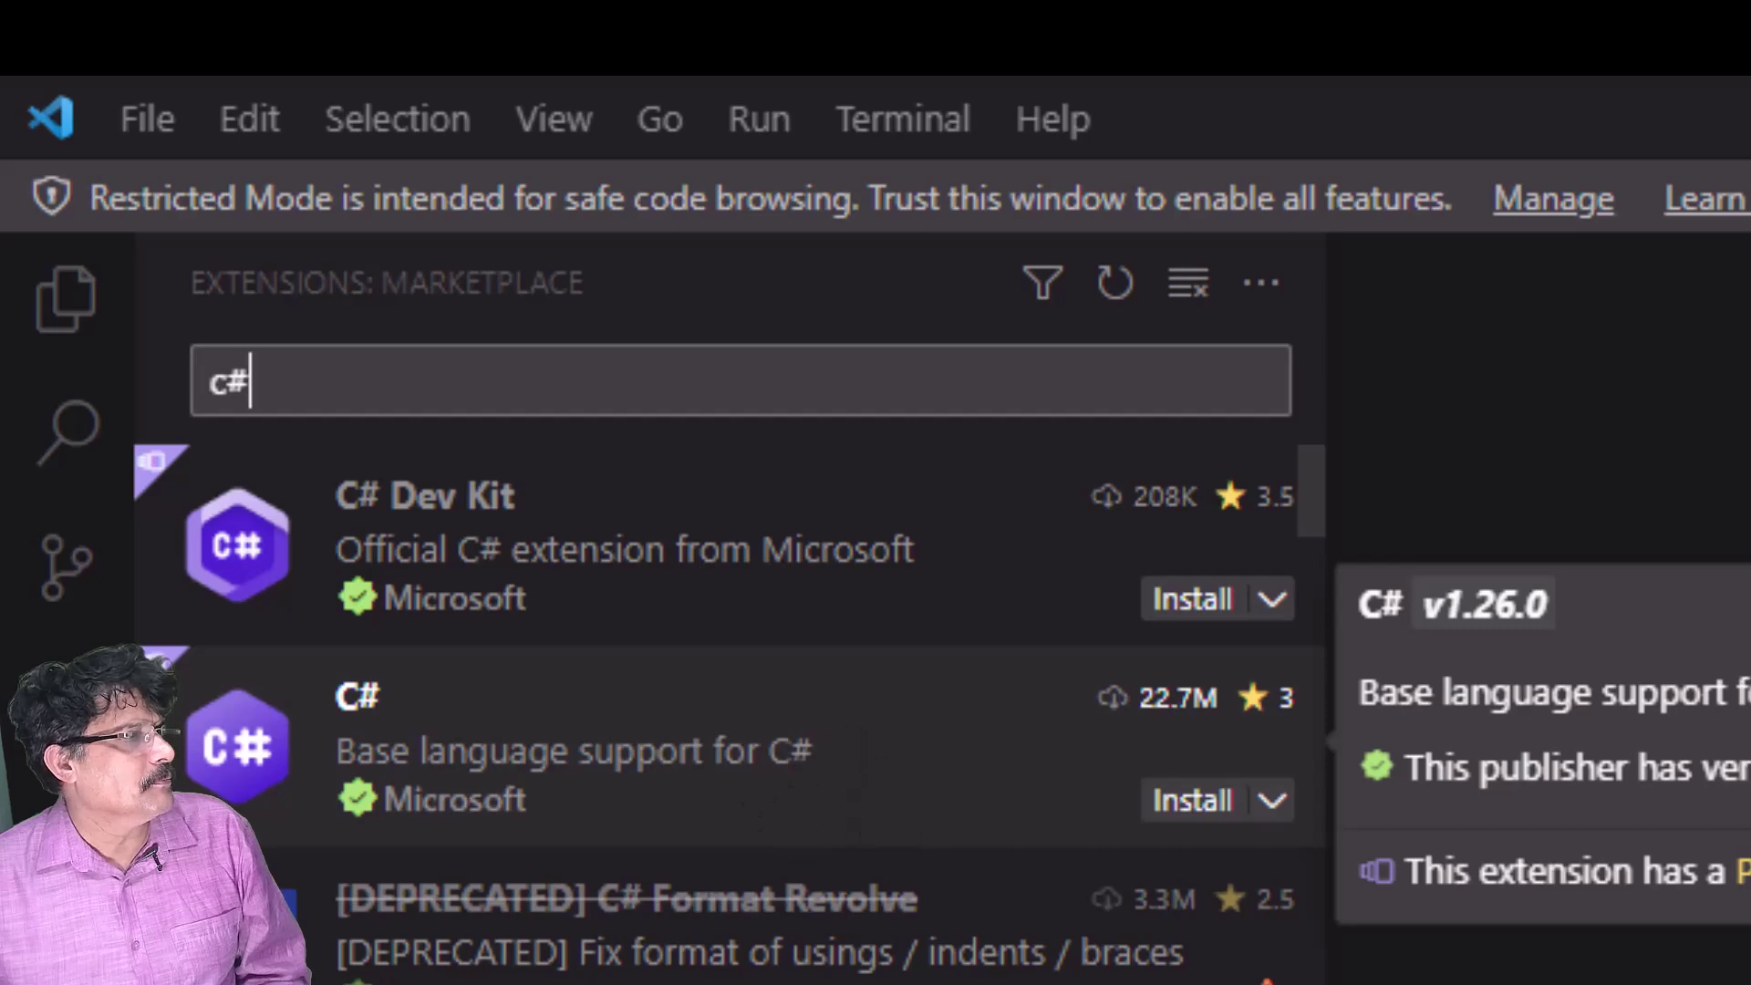
pyautogui.moveTo(344, 497)
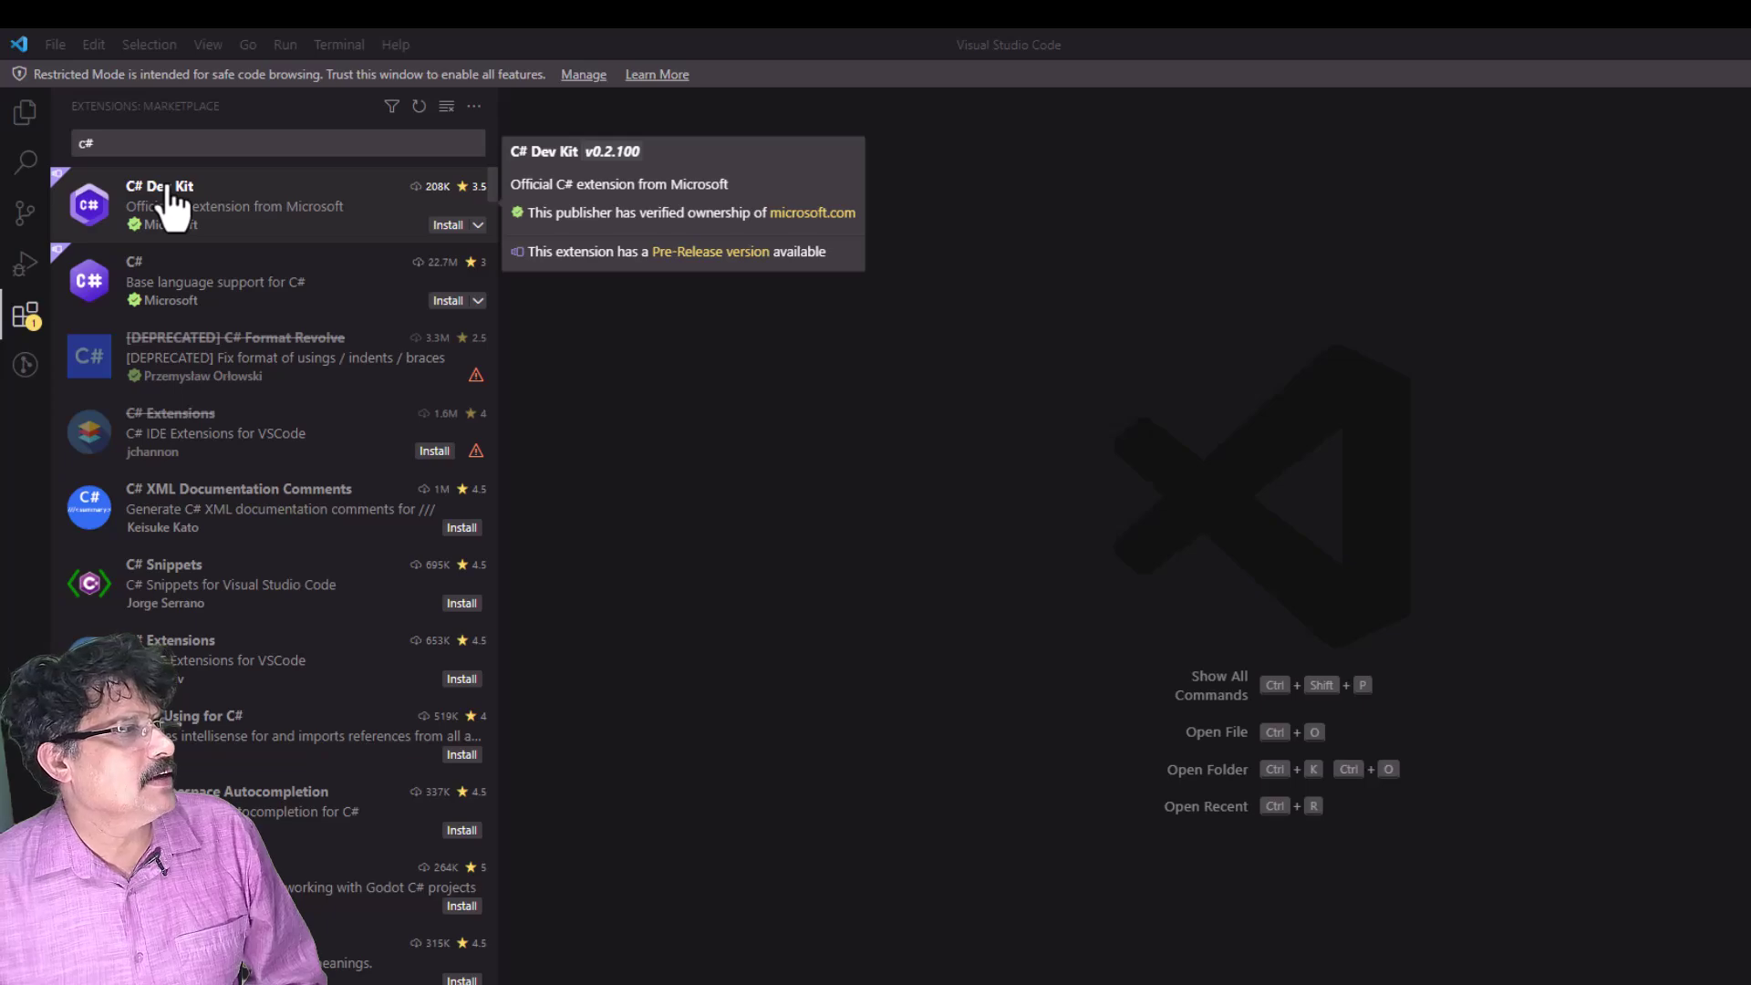
# - Install the C# Dev Kit extension, trusting the workspace when prompted
pyautogui.click(169, 191)
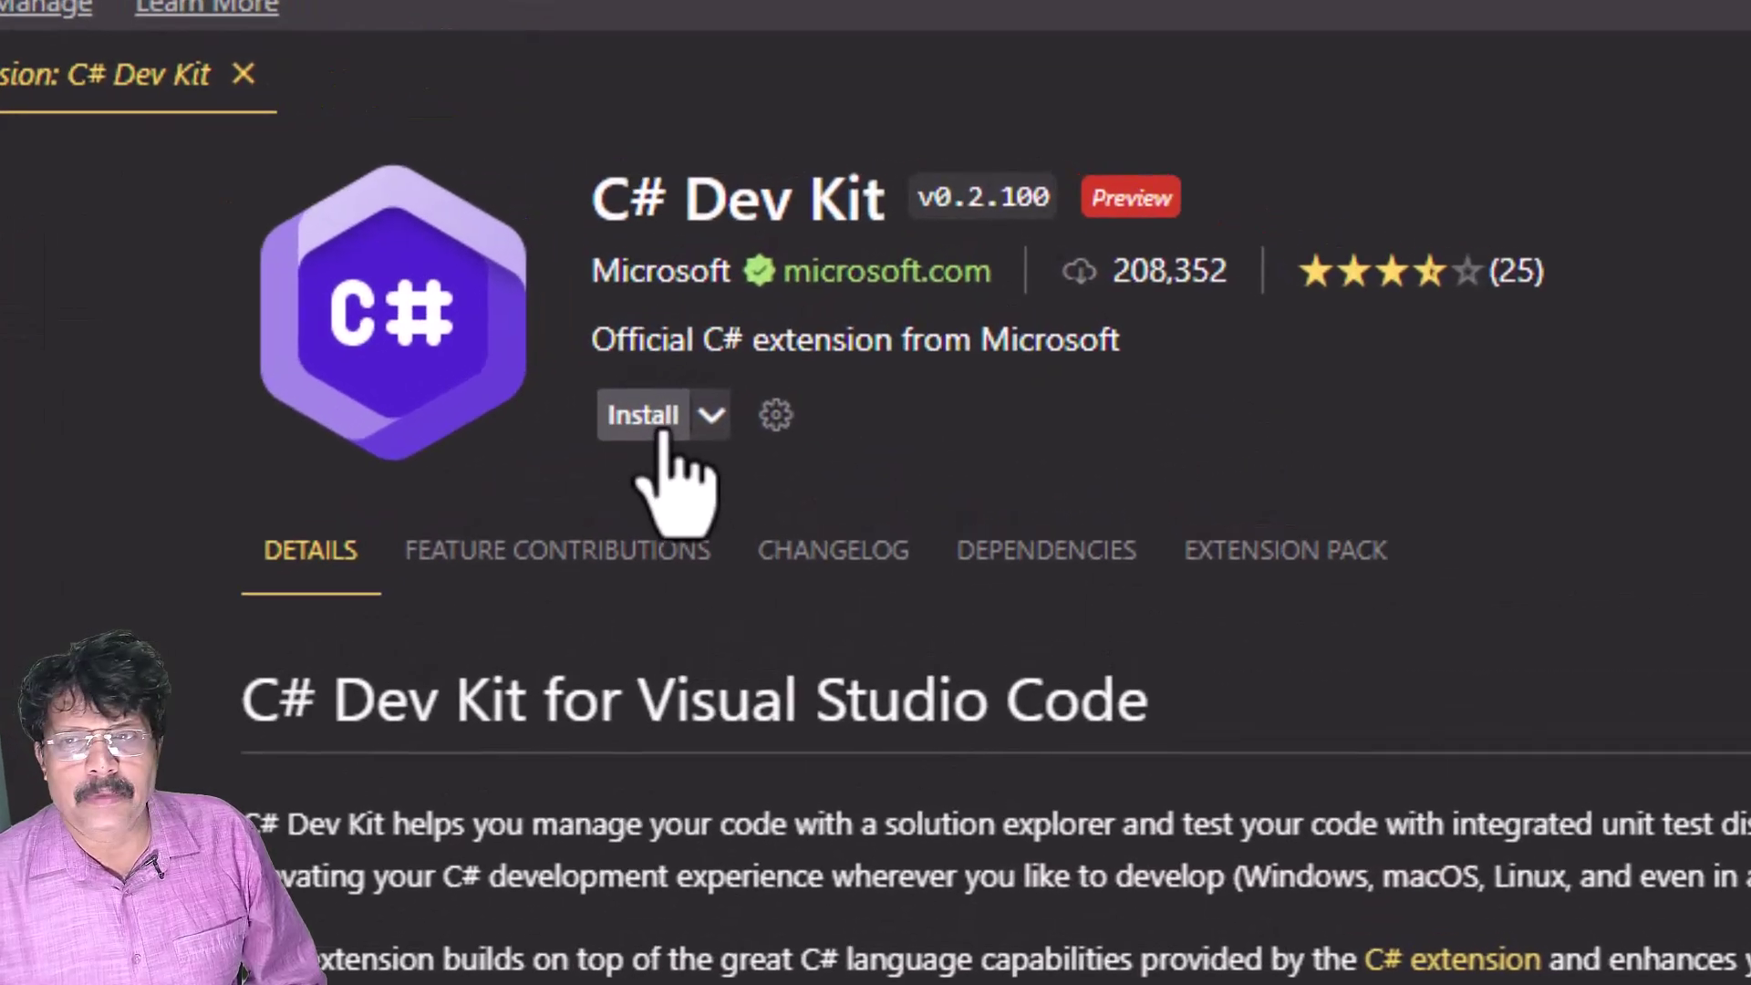
pyautogui.click(658, 430)
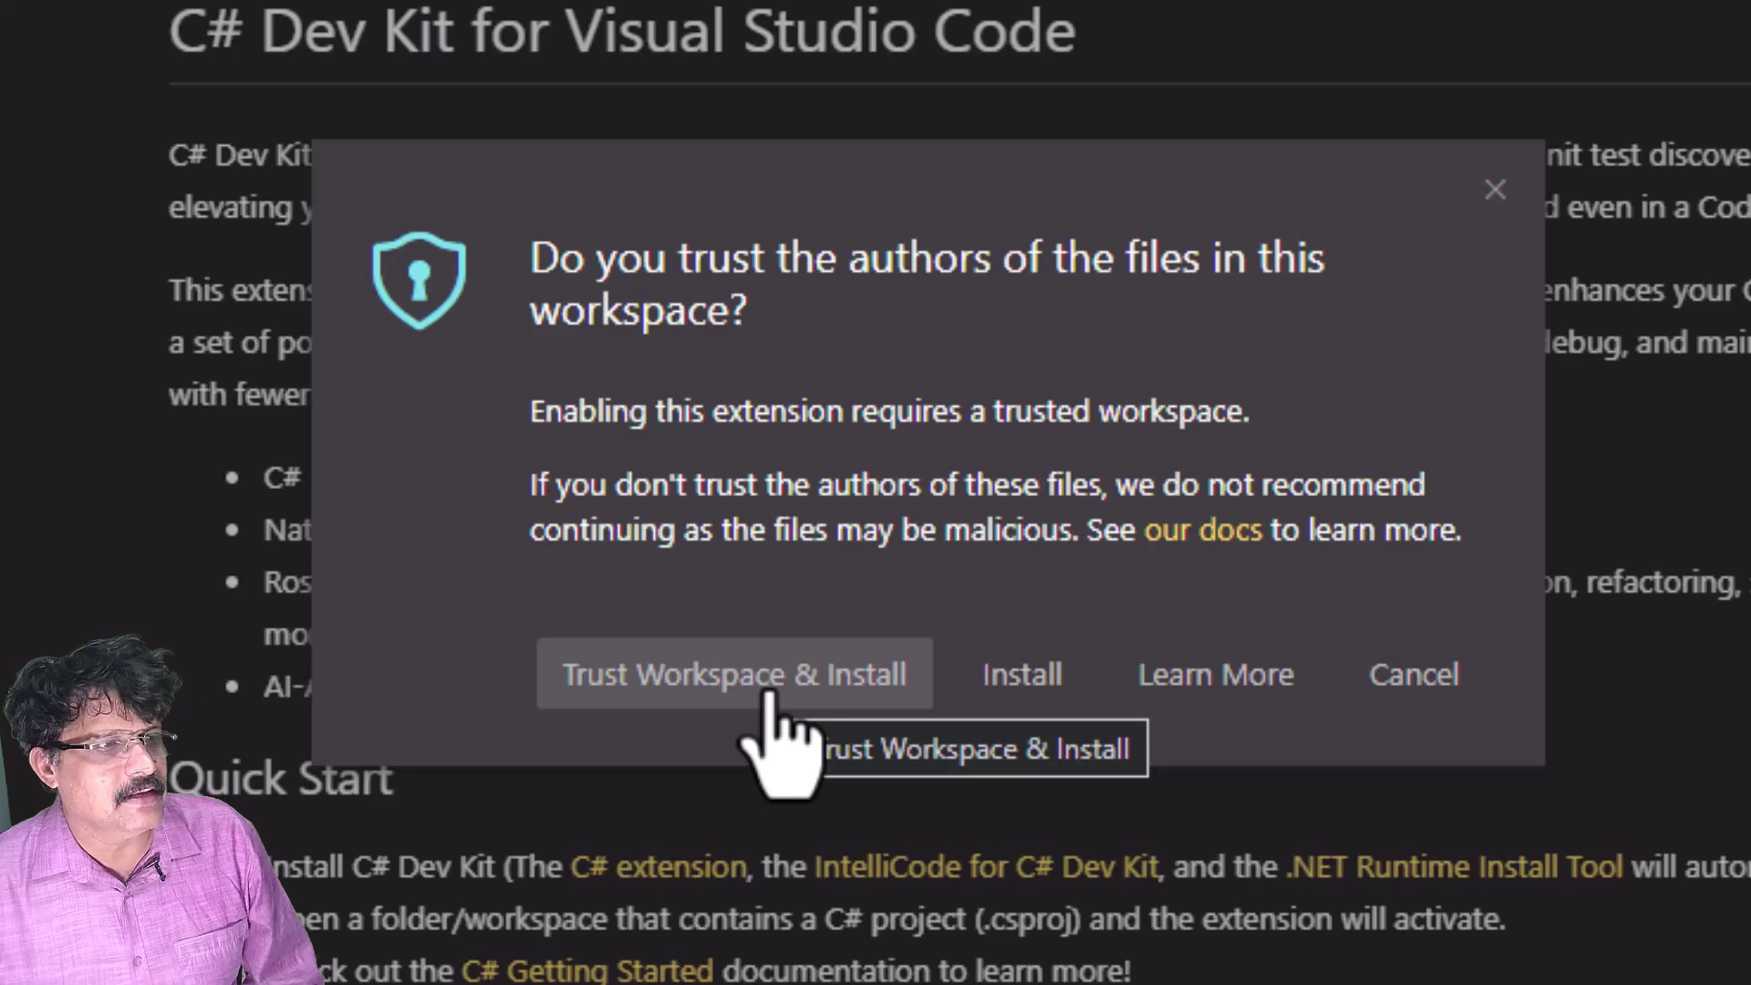
pyautogui.click(770, 694)
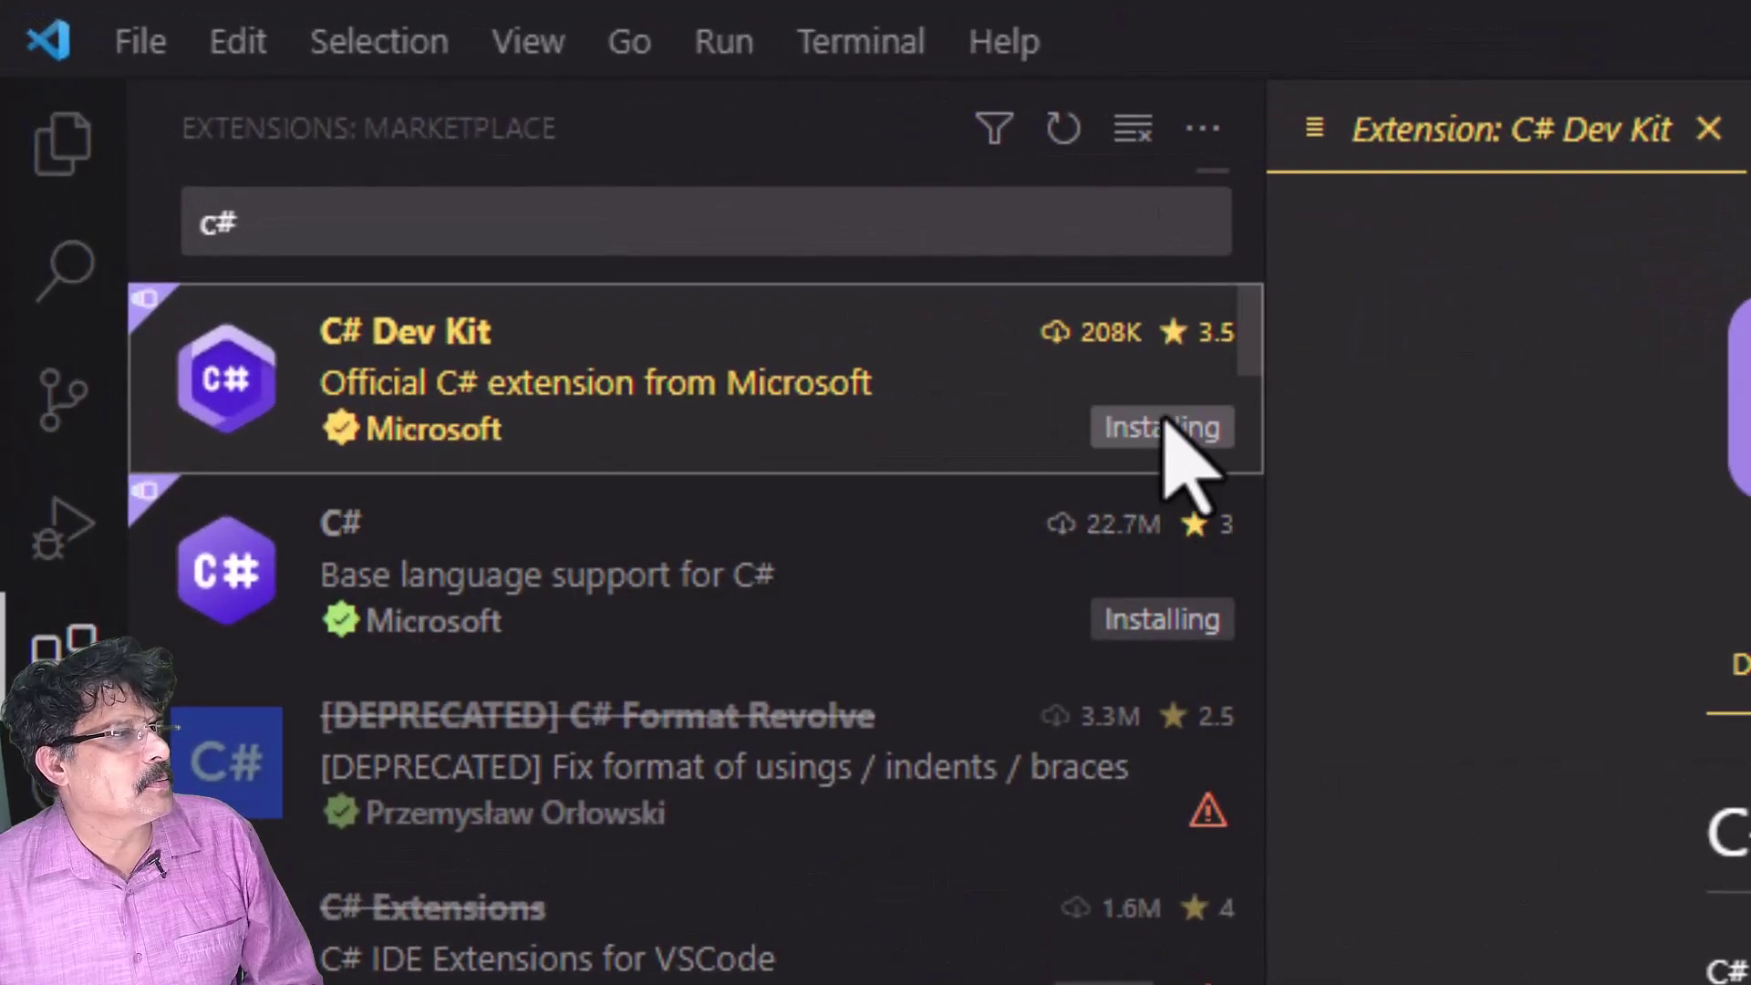
pyautogui.moveTo(1134, 635)
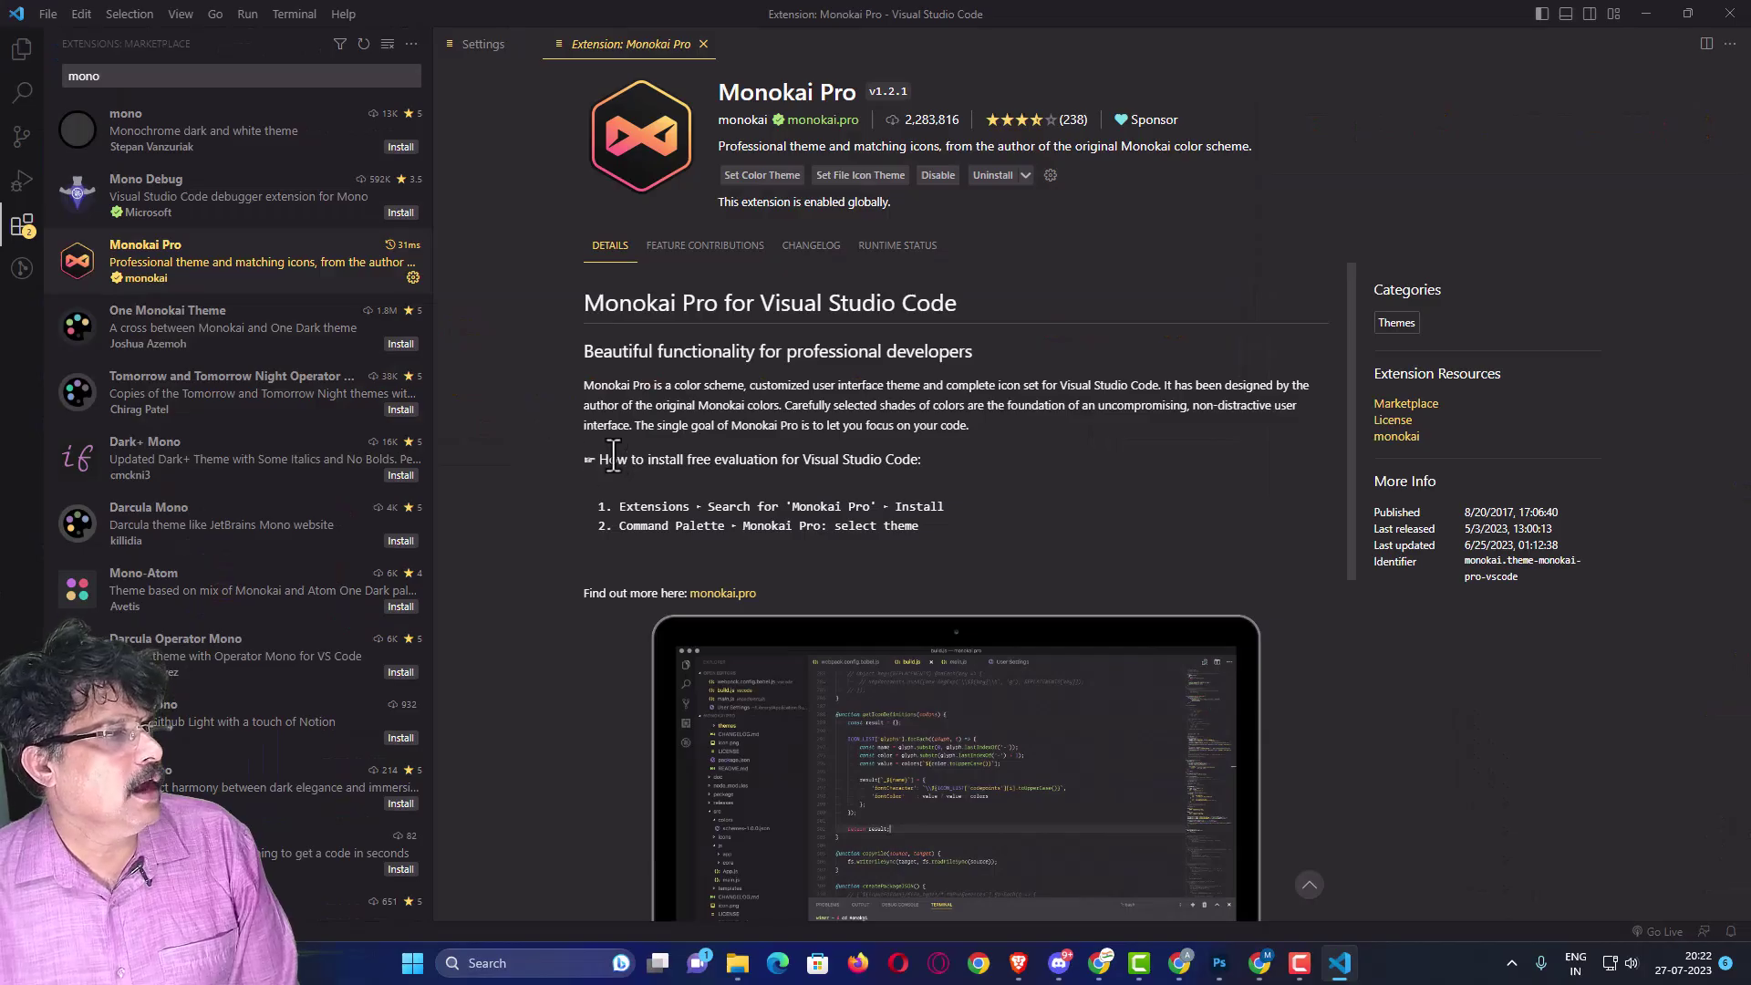
# - Change the extension search to 'monokai pro' and open the Monokai Pro extension page
pyautogui.click(123, 71)
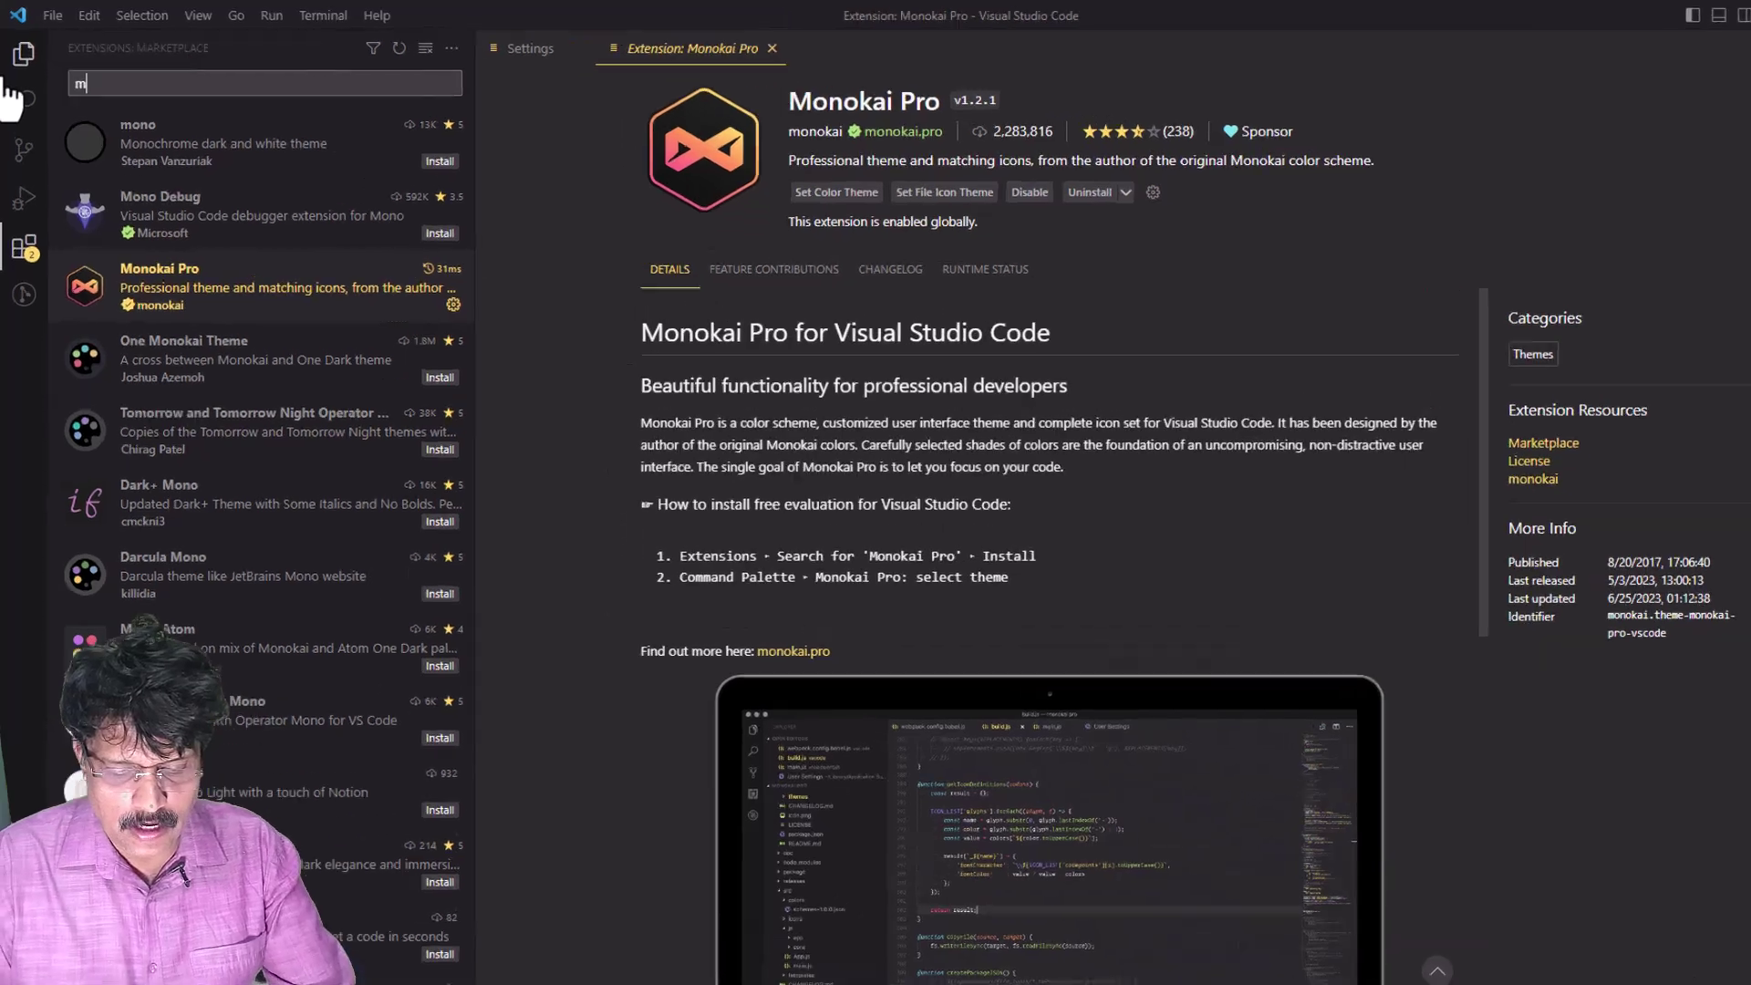
pyautogui.press('BackSpace')
pyautogui.write('io')
pyautogui.press('BackSpace')
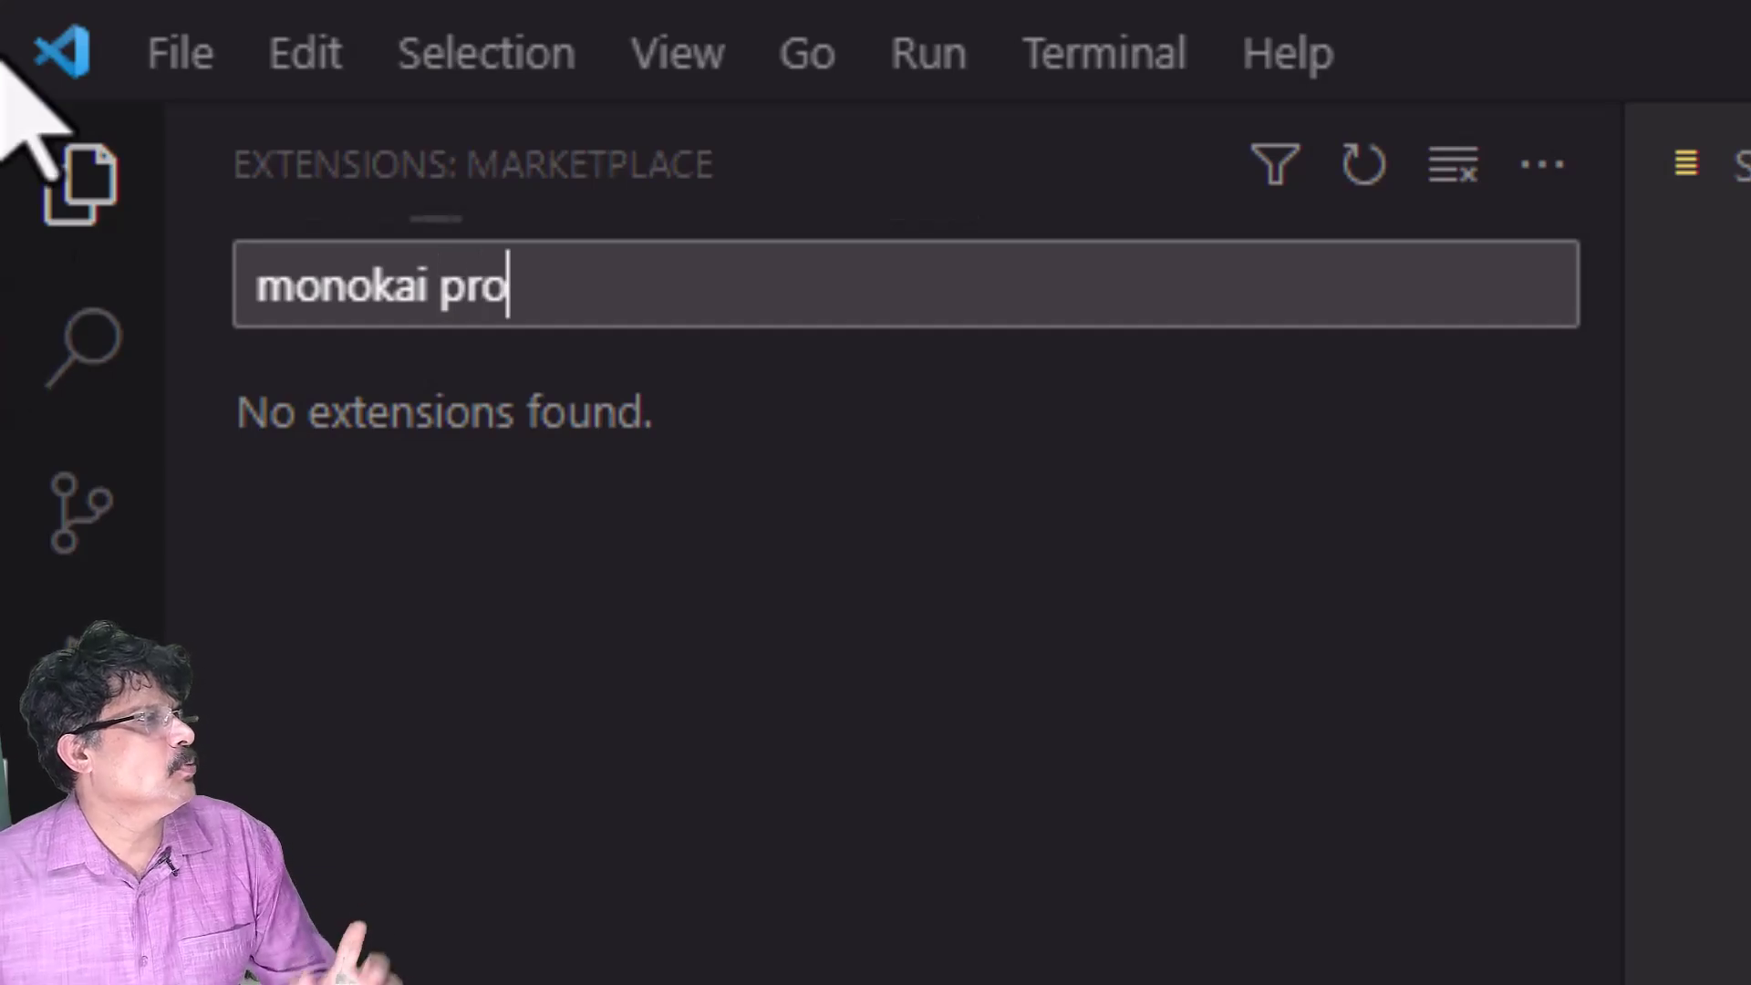
pyautogui.click(623, 482)
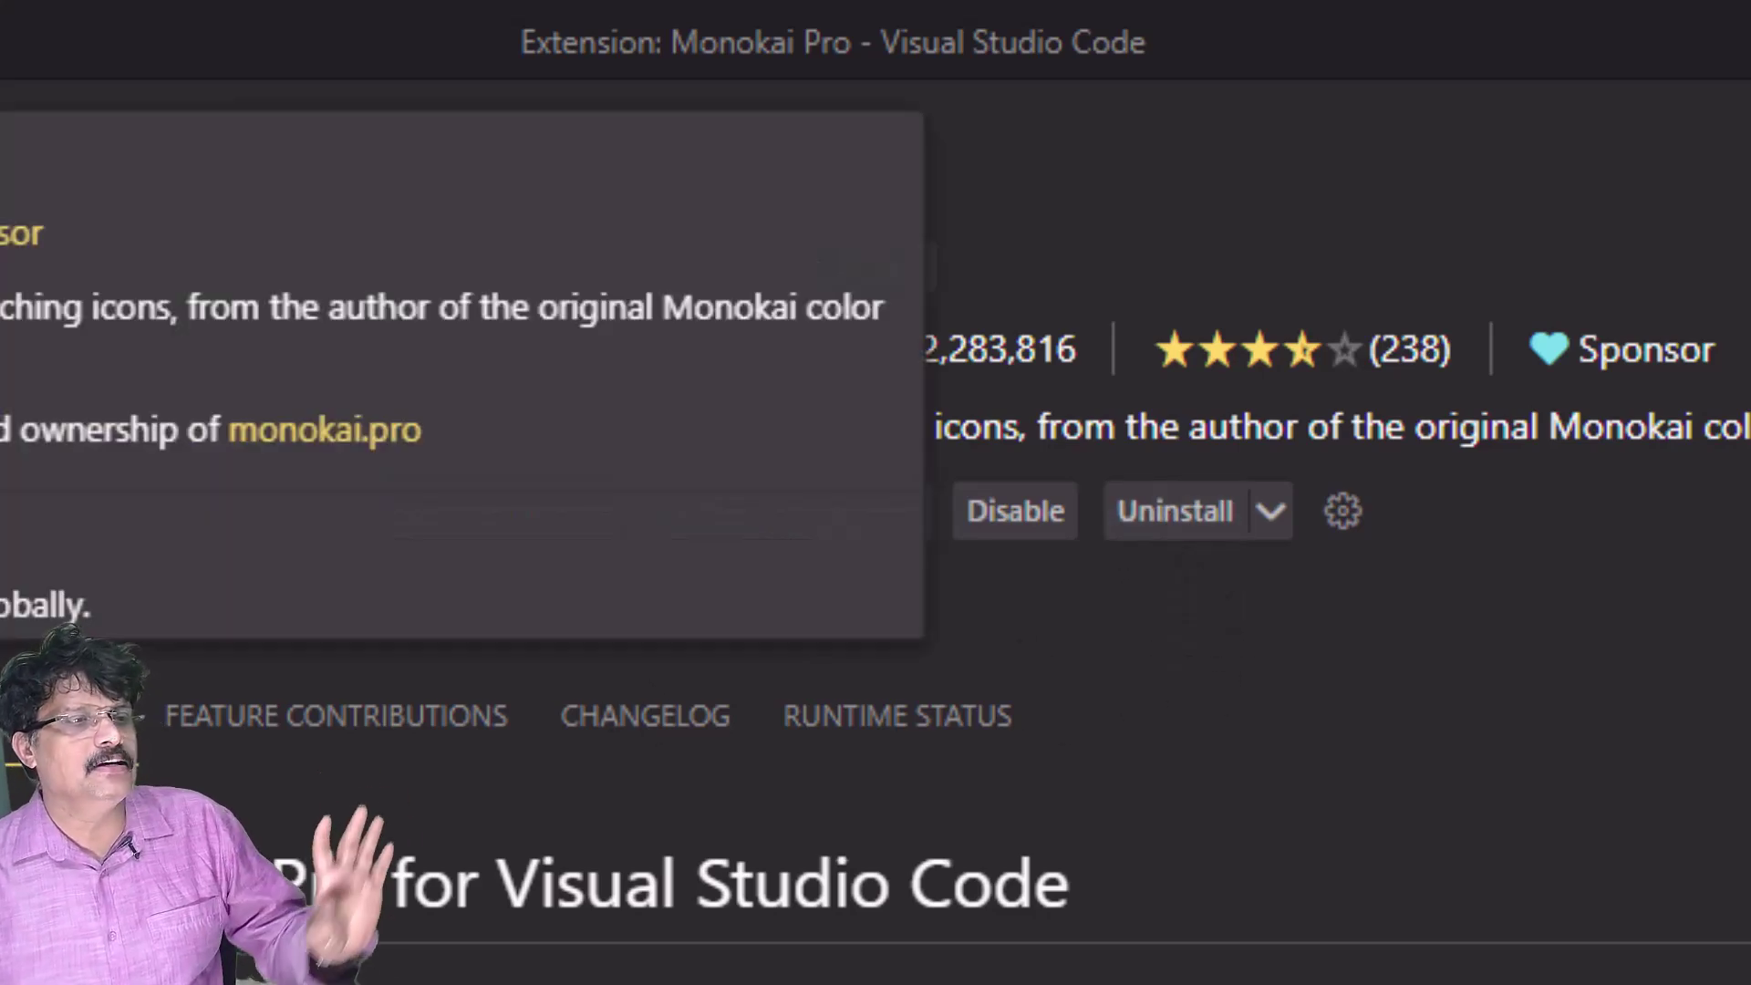
pyautogui.scroll(-2, 875, 866)
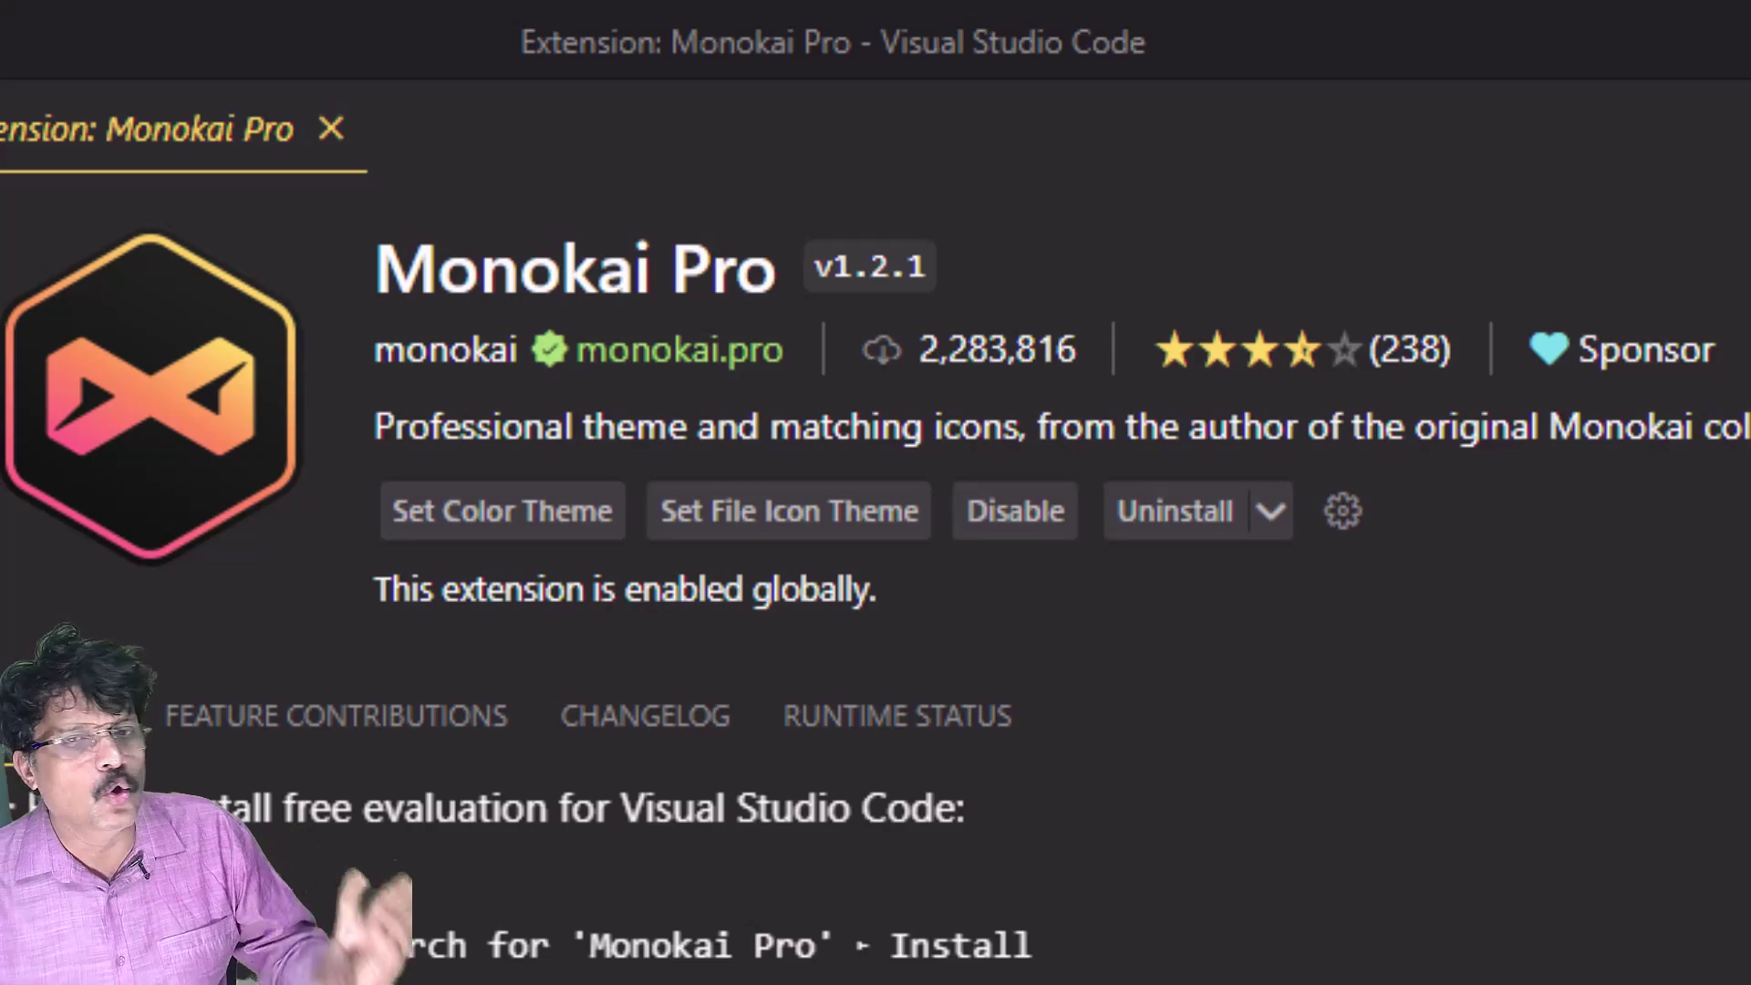